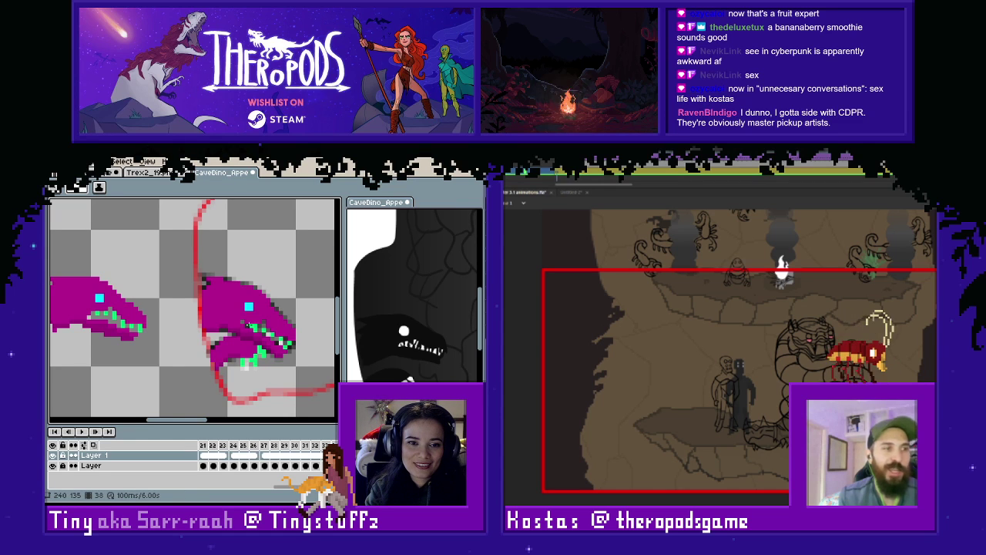
Cut the loose purple reference head standing beside the painted dinosaur head out of the current frame.
scroll(277, 303, "down", 1)
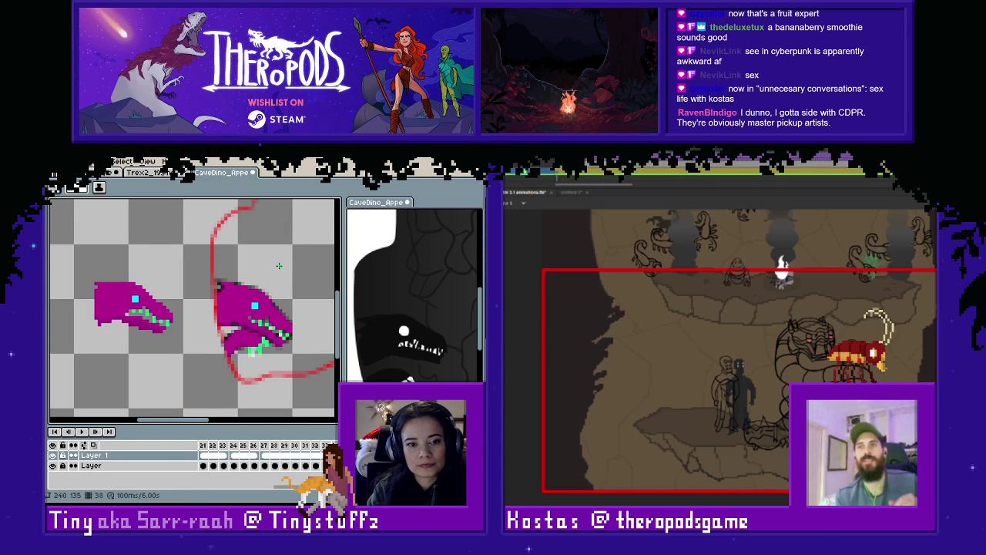
key("Left")
key("Right")
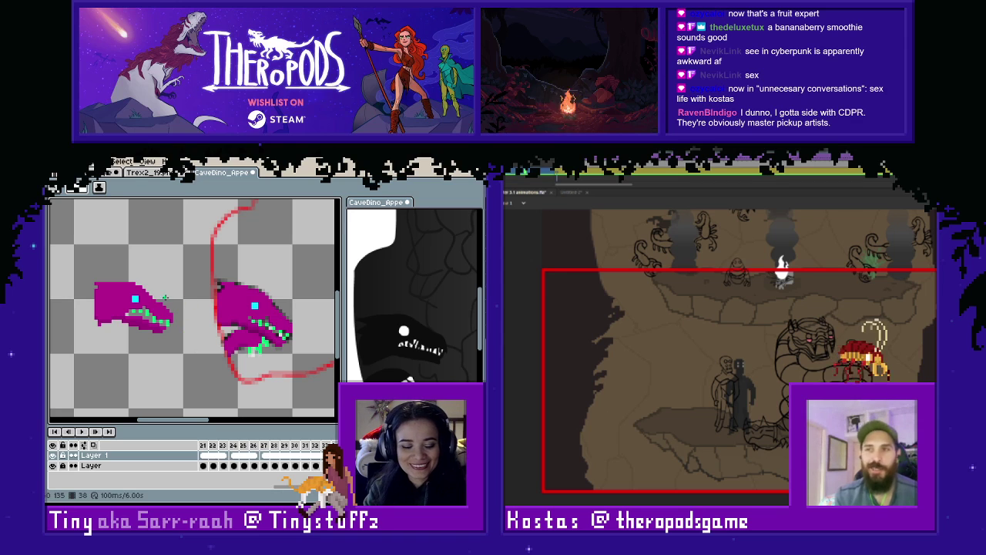
key("m")
left_click_drag(76, 253, 177, 351)
key("ctrl+x")
key("Right")
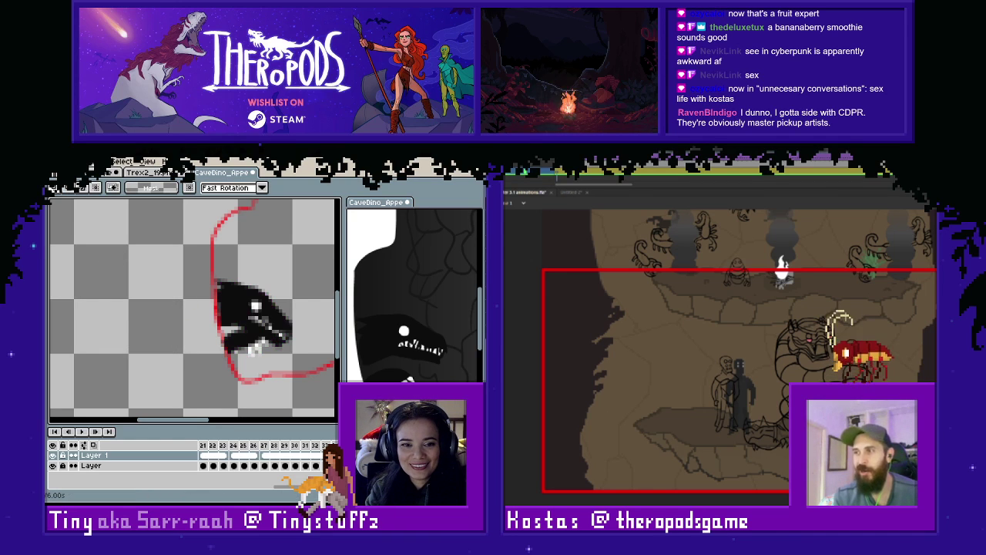
Compare the painted dinosaur frames with the neighbouring sketch frames to check the head's motion.
key("Right")
key("Left")
key("Left")
key("Right")
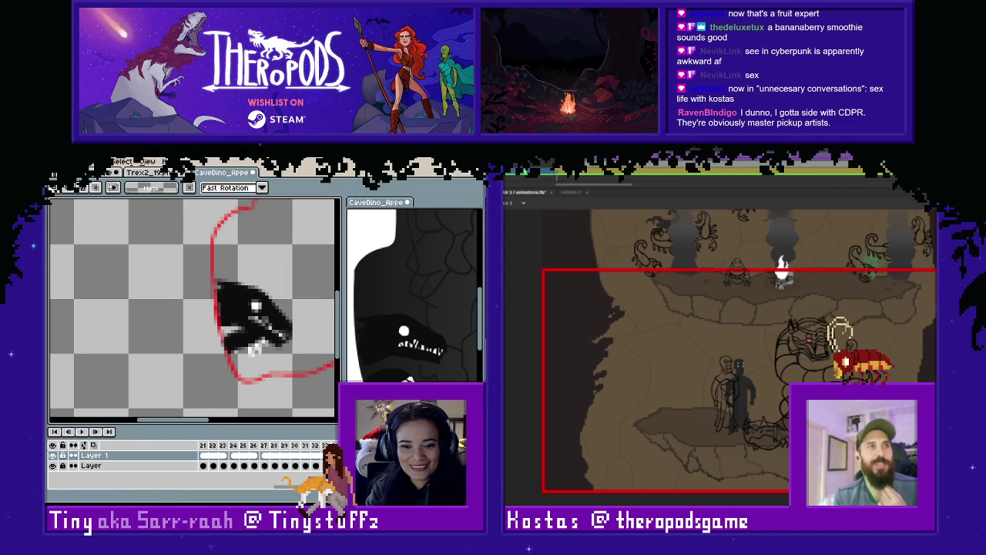
key("Right")
key("Right")
key("Left")
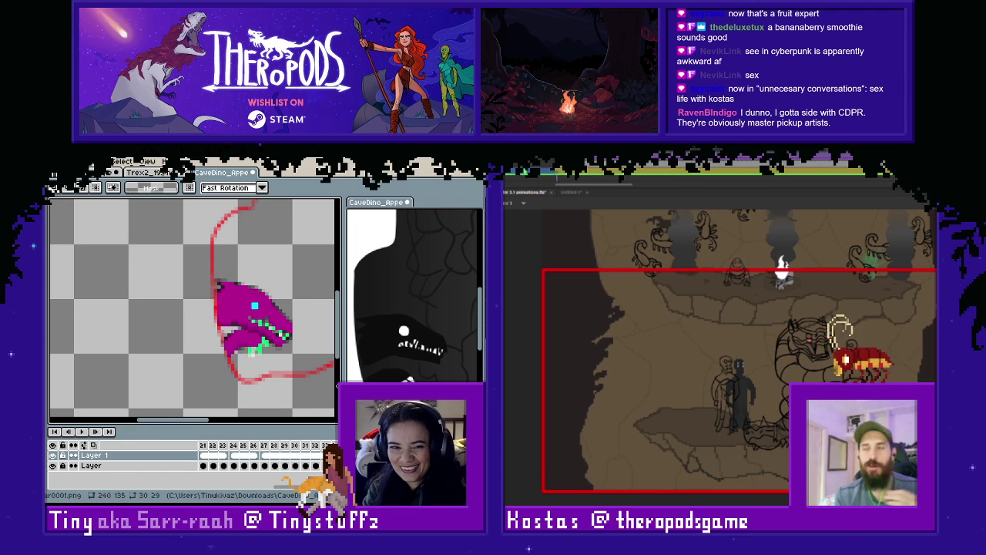
key("Right")
key("Right")
key("Right")
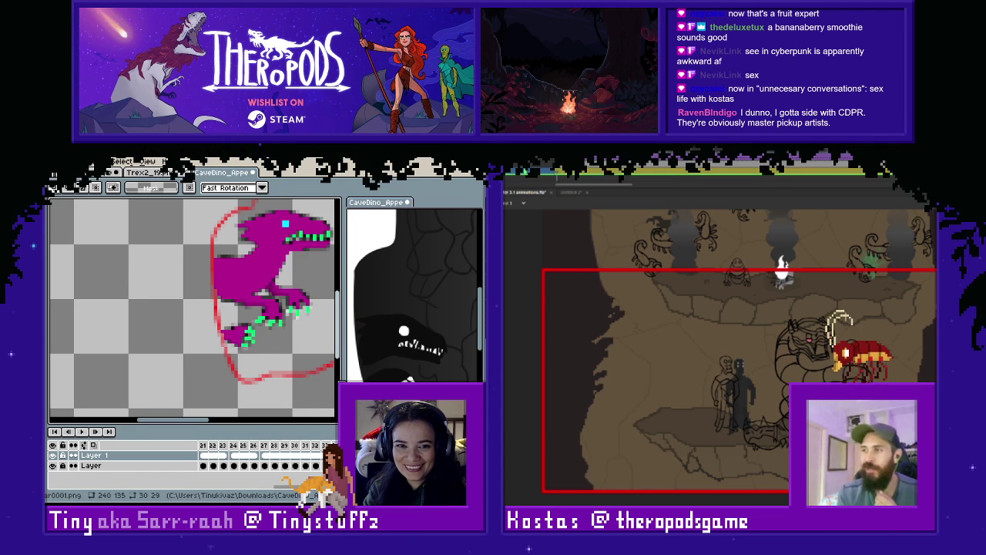
key("Left")
key("Left")
key("Right")
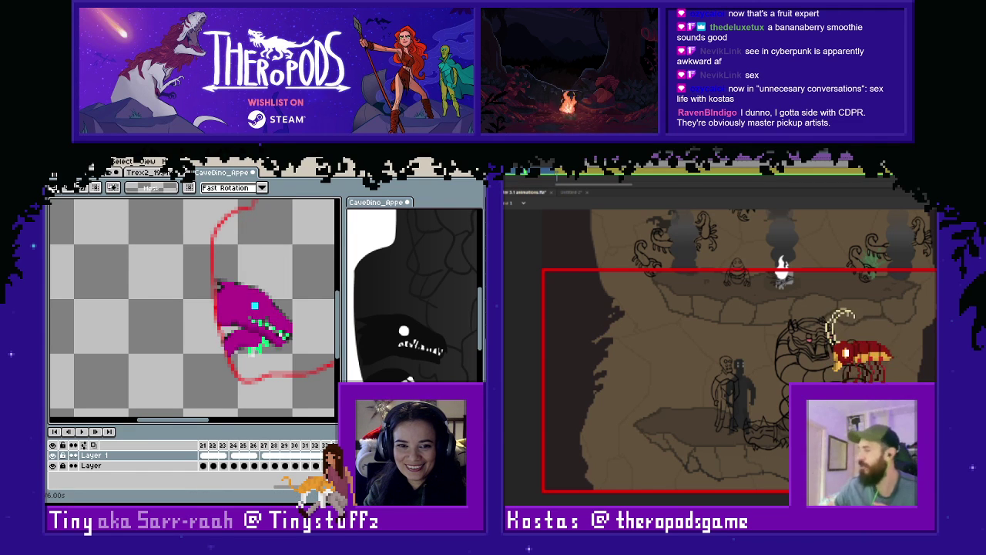
key("Left")
key("Right")
Copy the painted dinosaur head into the adjacent unpainted frame and place it beside the black sketch as a colour reference.
left_click_drag(164, 235, 307, 371)
key("ctrl+t")
key("ctrl+c")
key("Left")
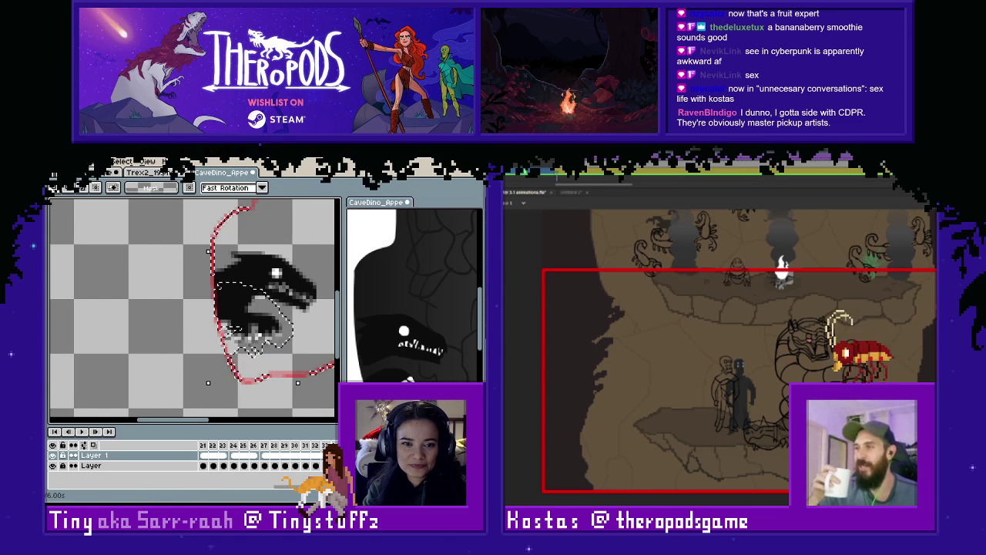
key("ctrl+v")
left_click_drag(255, 320, 163, 282)
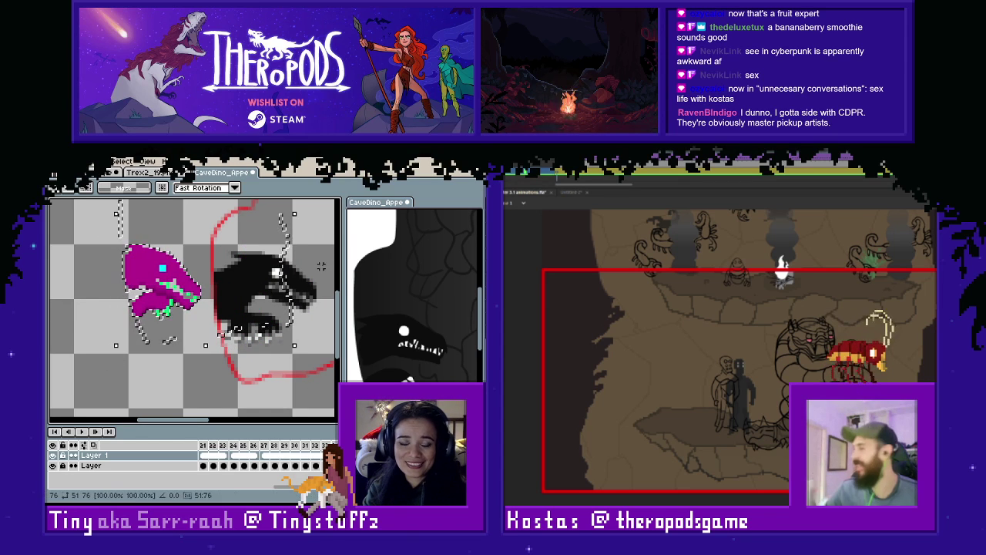
key("ctrl+d")
Paint the sketched dinosaur's eye with the cyan sampled from the reference head's eye.
left_click_drag(265, 272, 244, 295)
key("i")
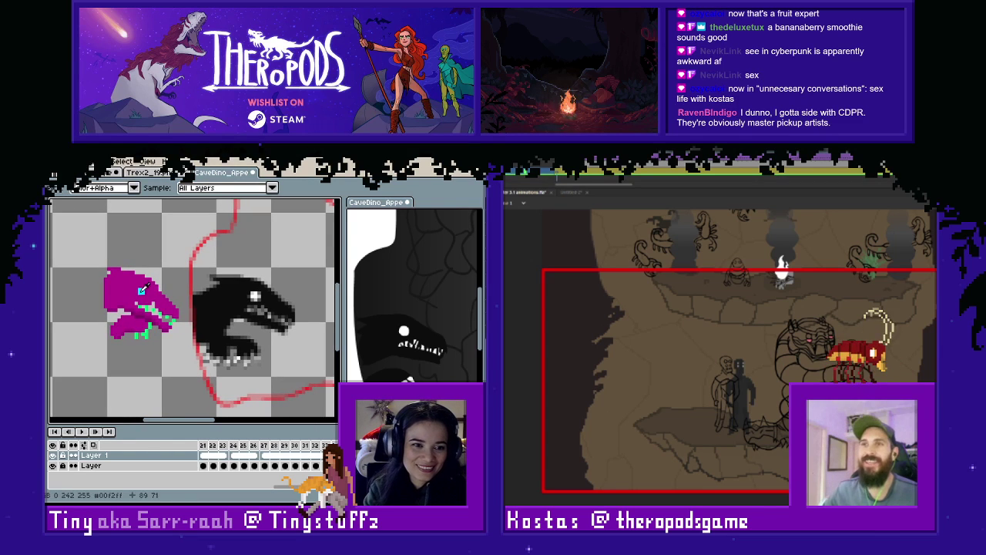
left_click(142, 291)
key("b")
left_click(255, 296)
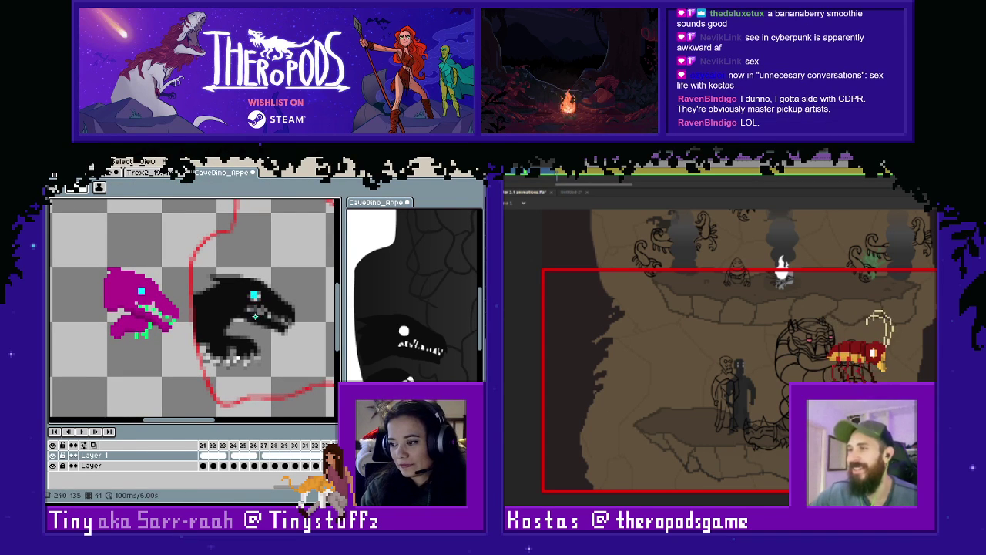
Outline the sketched head, jaws, neck and arm in magenta sampled from the reference head, and fill the outlined body with it.
key("i")
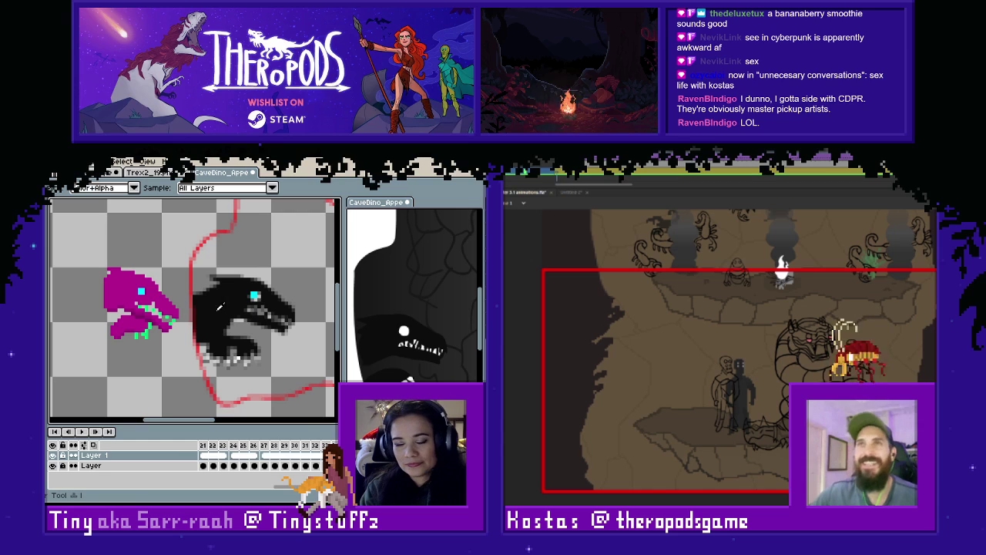
left_click(163, 273)
key("b")
left_click_drag(213, 278, 247, 280)
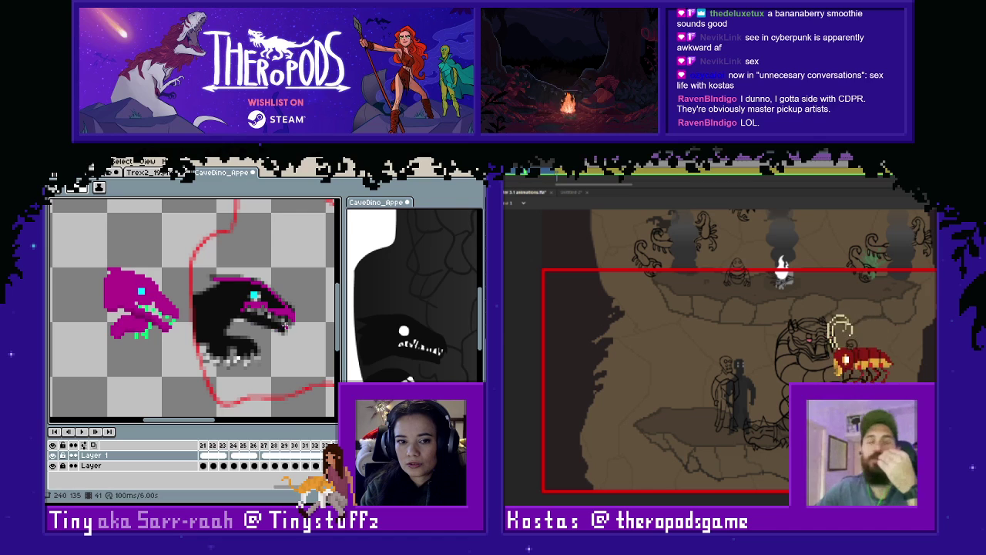
left_click_drag(285, 328, 270, 328)
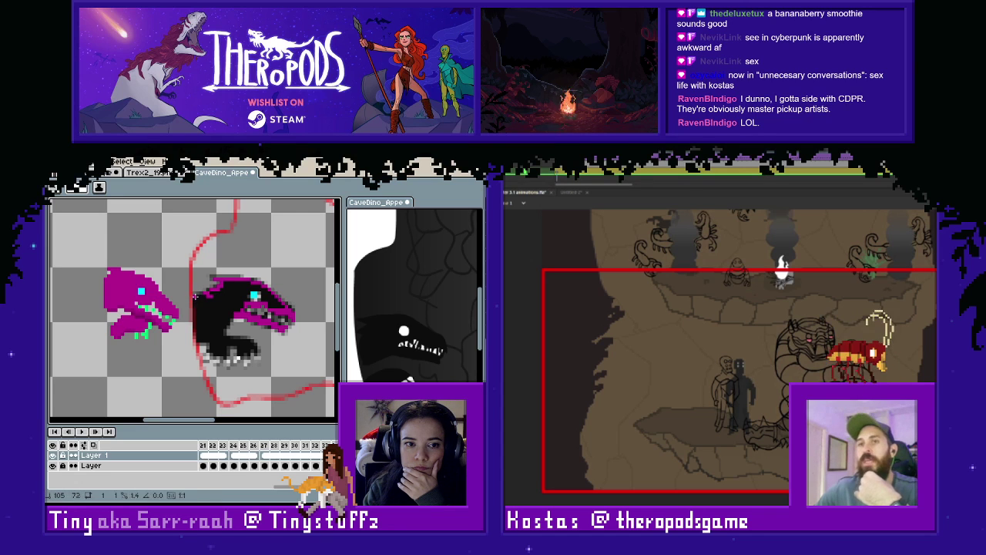
left_click(223, 355)
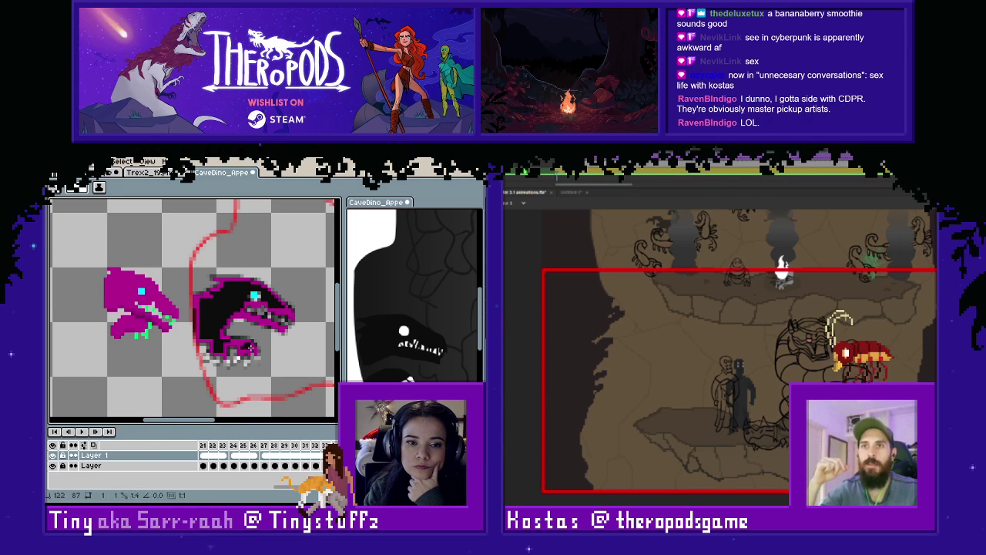
key("g")
left_click(242, 339)
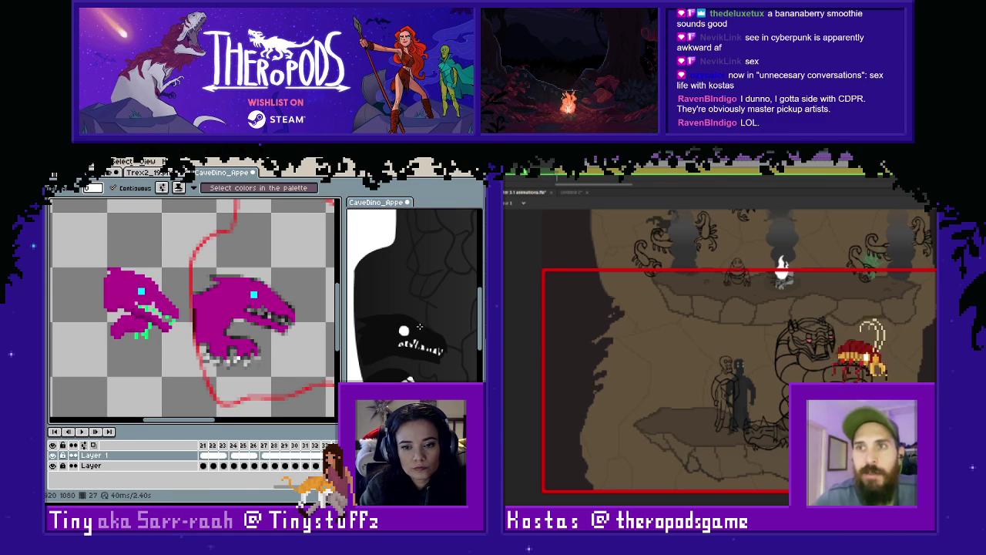
Advance the CaveDino_Appe reference animation to the pose being painted and return to the pixel-art document.
left_click(470, 318)
key("Return")
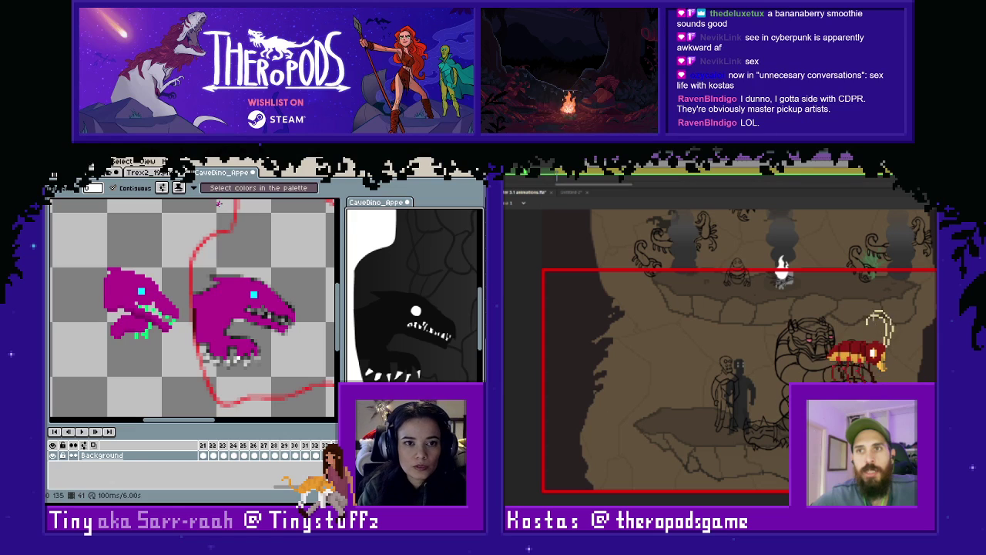
left_click(218, 173)
Shade the hand with darker purple and paint its claws bright green, using colours sampled from the reference head.
key("i")
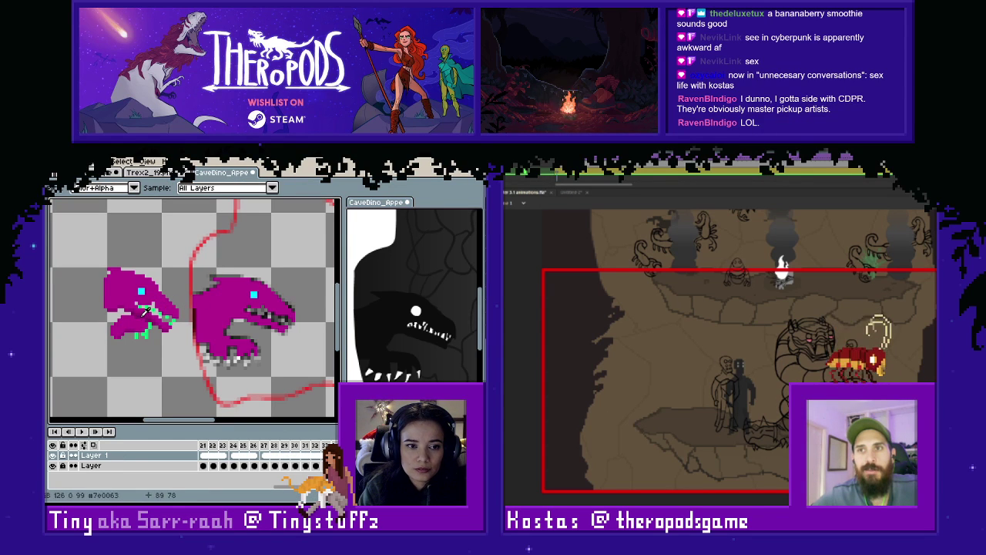
key("b")
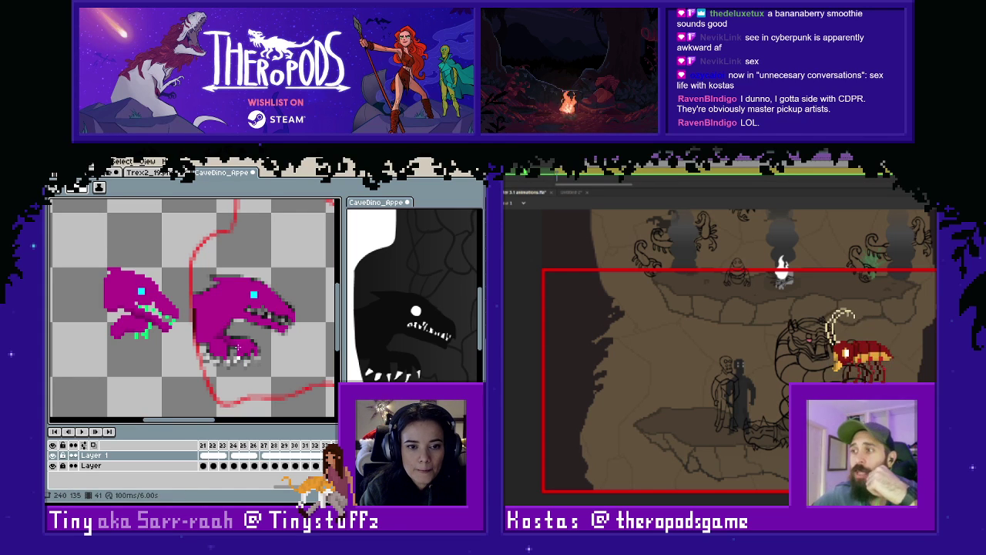
key("i")
key("b")
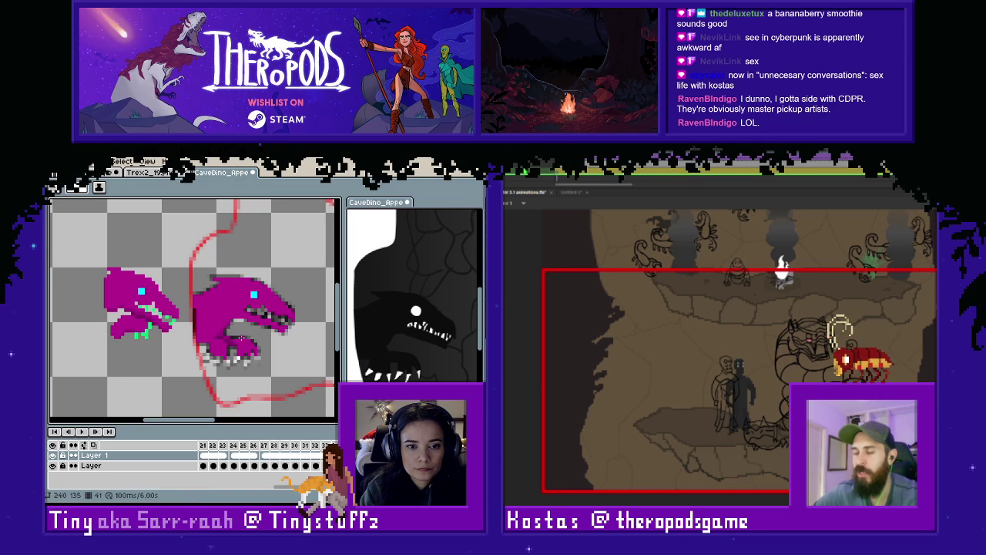
key("i")
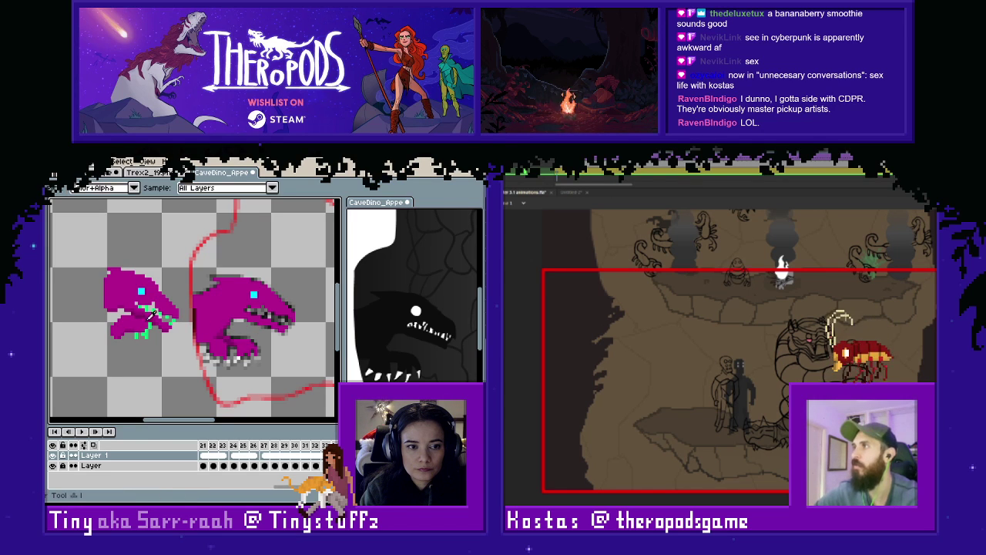
key("b")
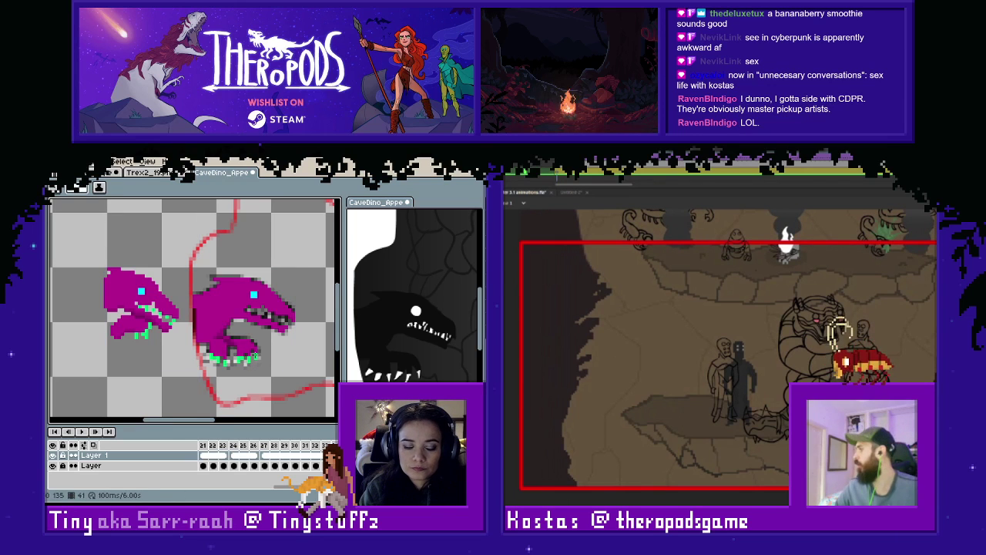
Refine the purple shading where the forearm meets the neck, using shades sampled from the artwork.
key("i")
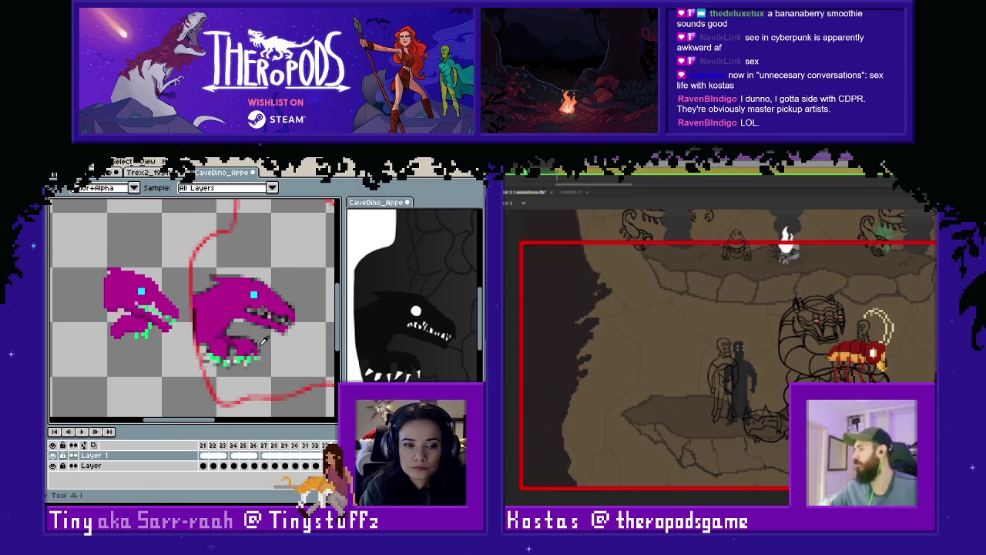
left_click(219, 336, "alt")
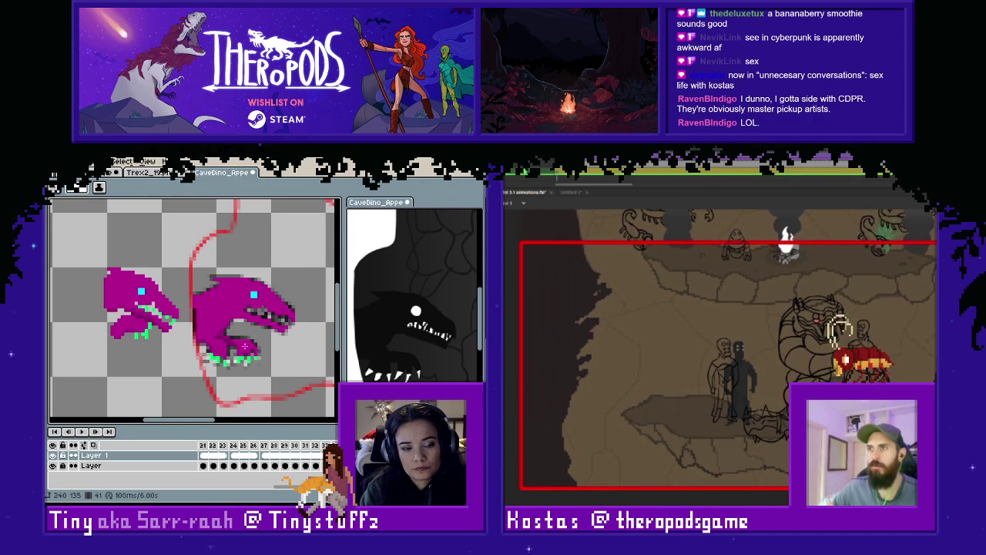
left_click(222, 337, "alt")
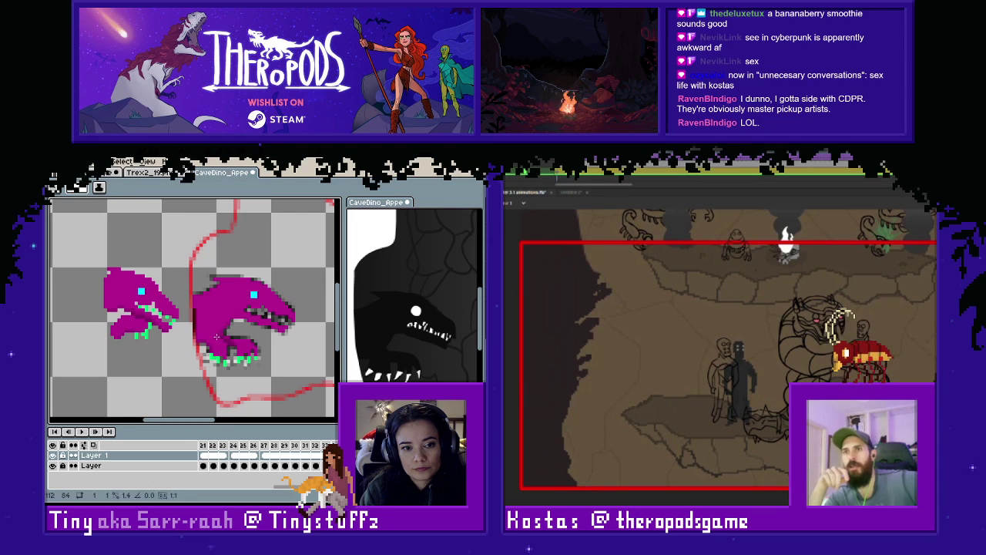
left_click(217, 337)
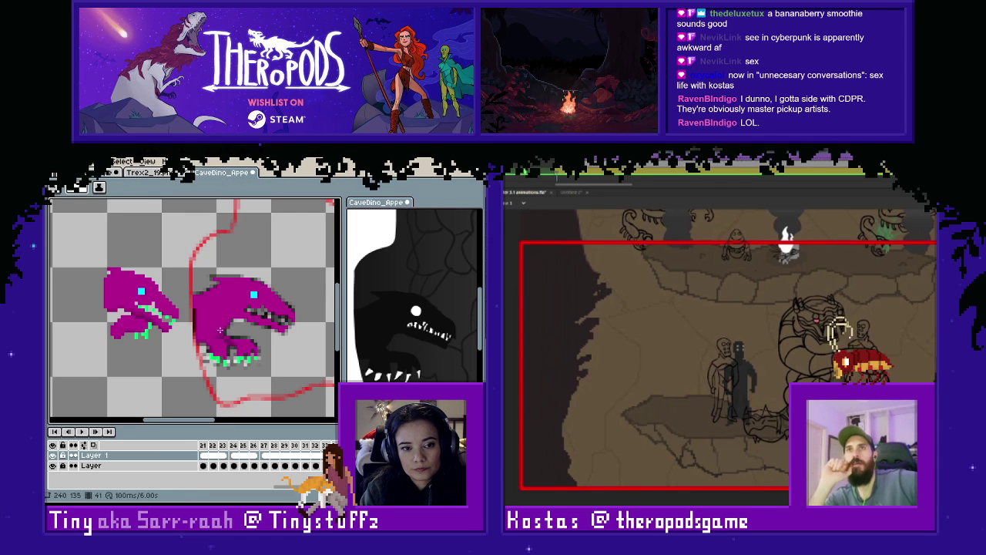
left_click(220, 329, "alt")
key("alt")
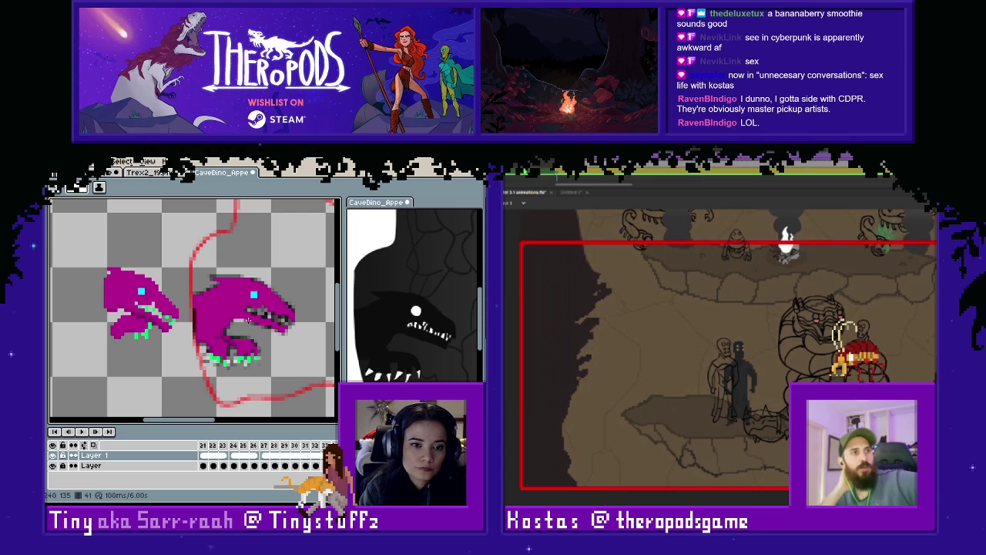
key("alt")
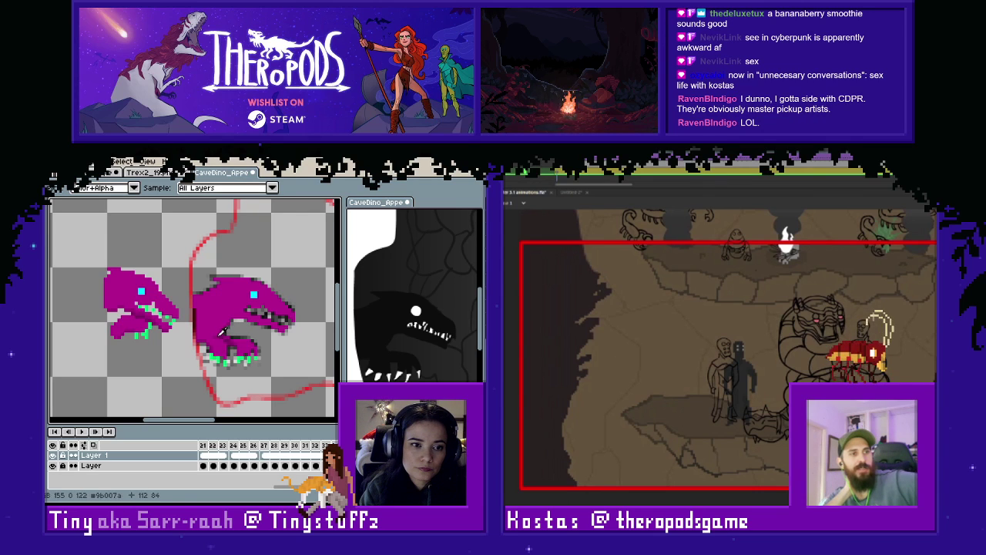
key("alt")
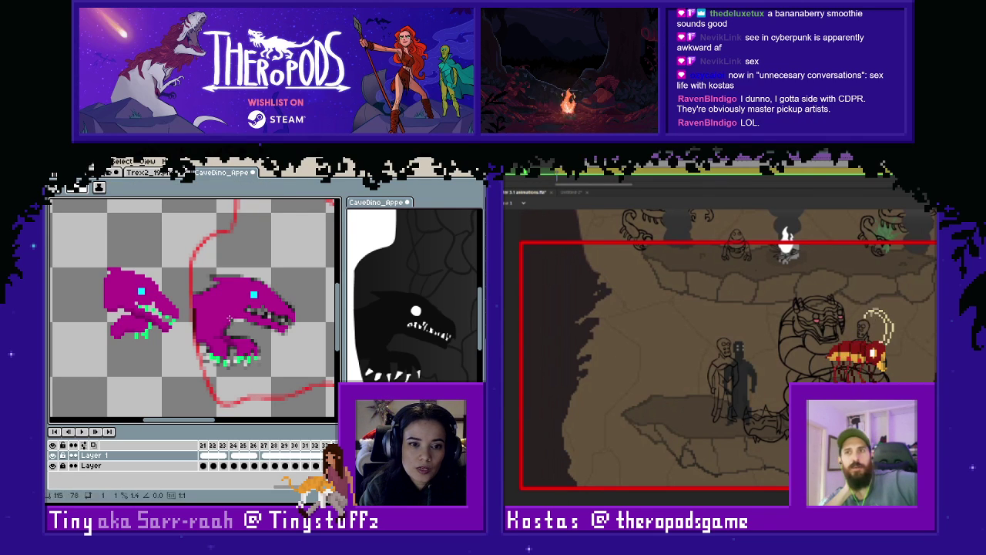
key("ctrl")
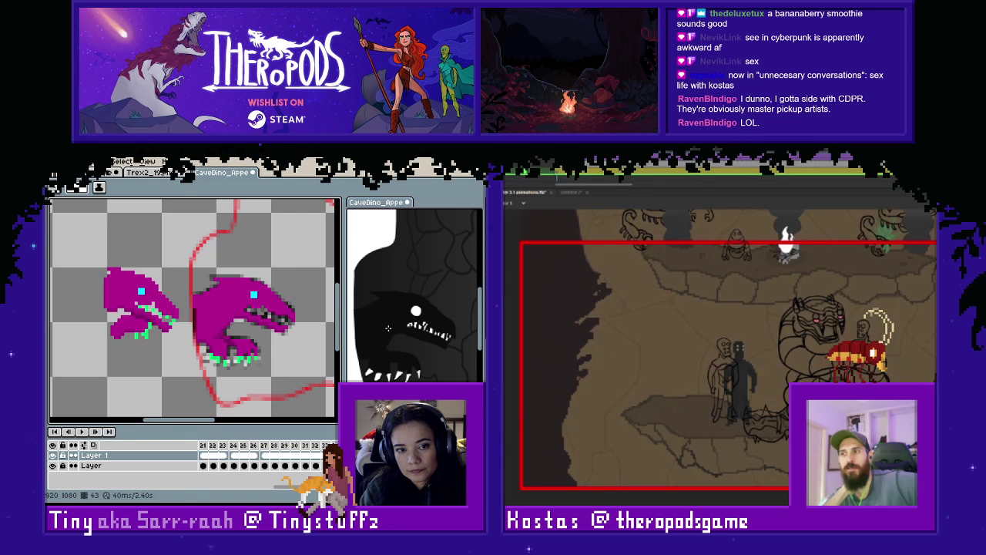
Compare the head with the neighbouring frame and paint the first teeth at the jaw tip bright green, sampled from the artwork.
key("i")
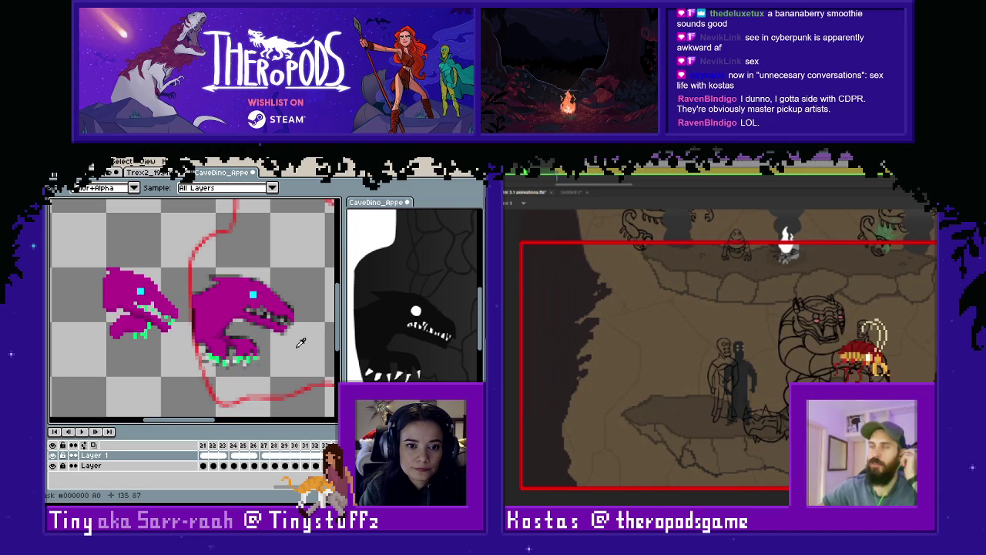
key("Left")
key("Right")
key("Left")
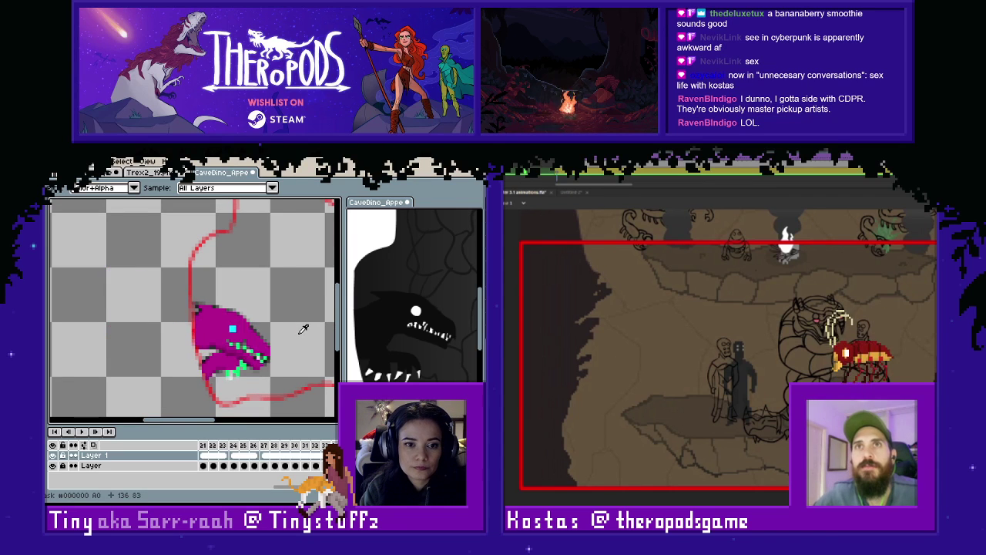
key("Right")
key("Left")
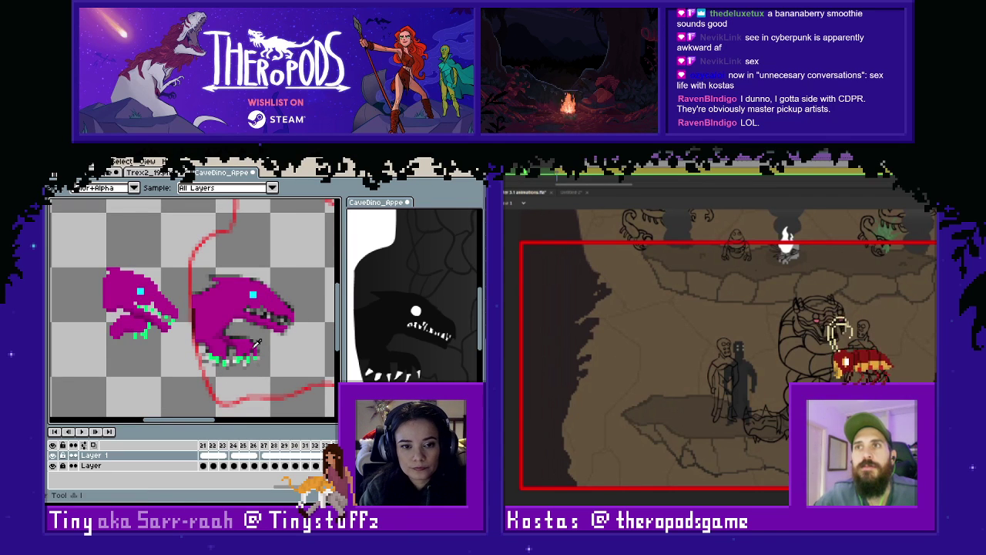
left_click(252, 357)
key("l")
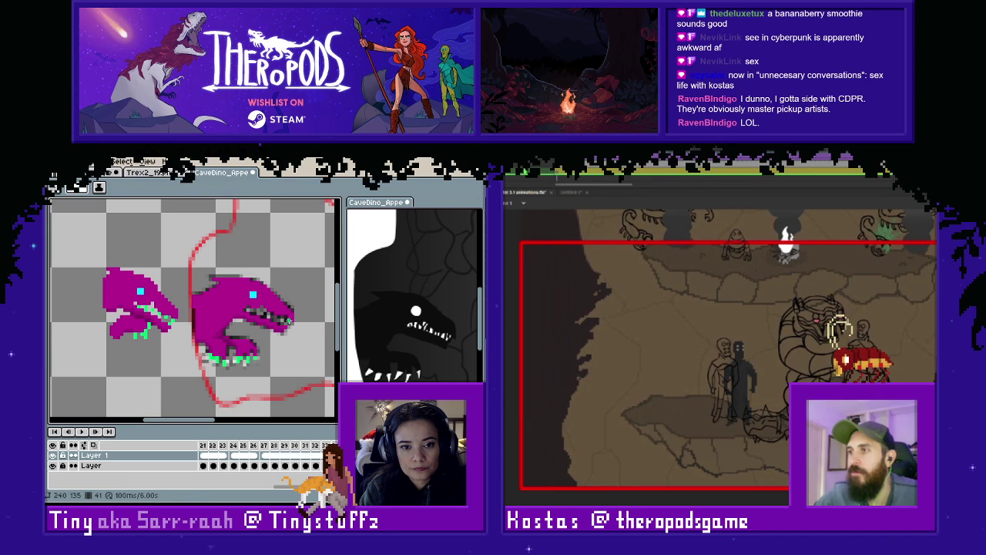
left_click_drag(289, 320, 289, 323)
key("Right")
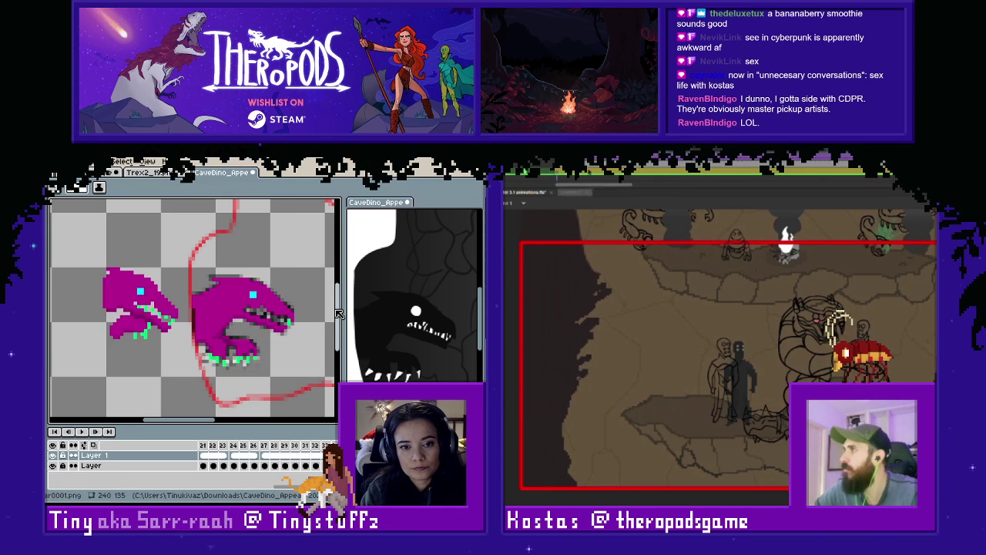
Paint the remaining teeth along the dinosaur's open jaws bright green, checking them against the neighbouring frames.
key("Right")
key("Left")
left_click(572, 193)
key("Left")
key("Right")
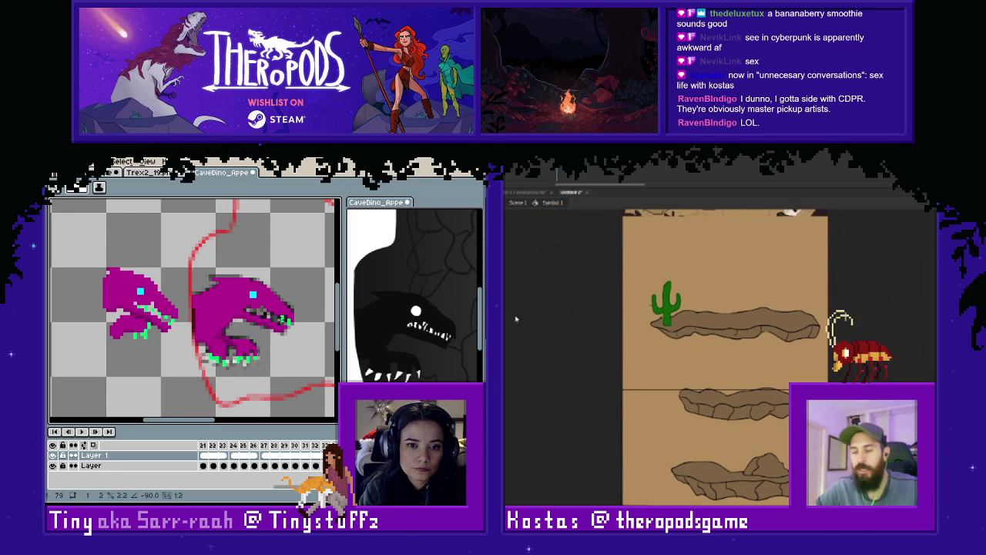
key("ctrl+s")
key("Escape")
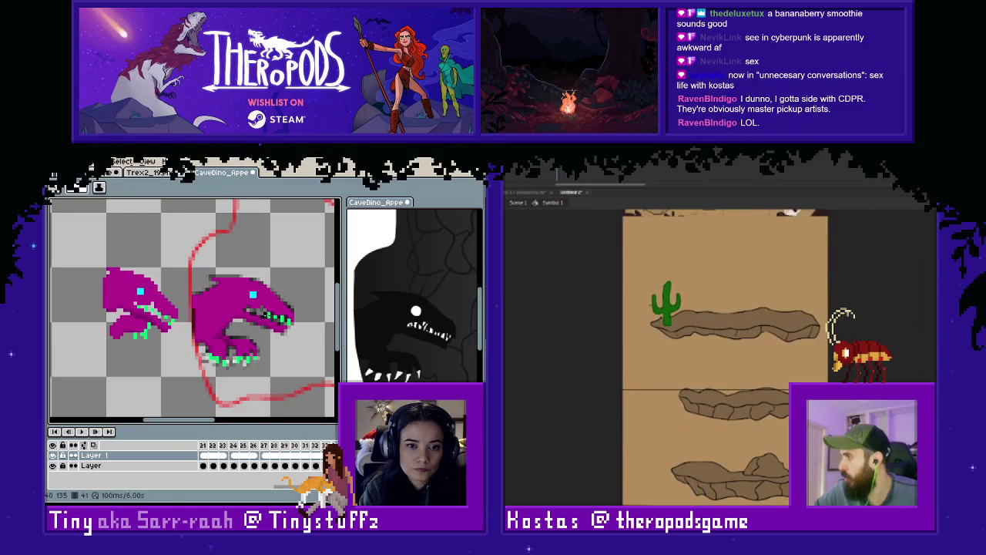
scroll(725, 354, "left", 3)
scroll(725, 354, "right", 1)
left_click(253, 310)
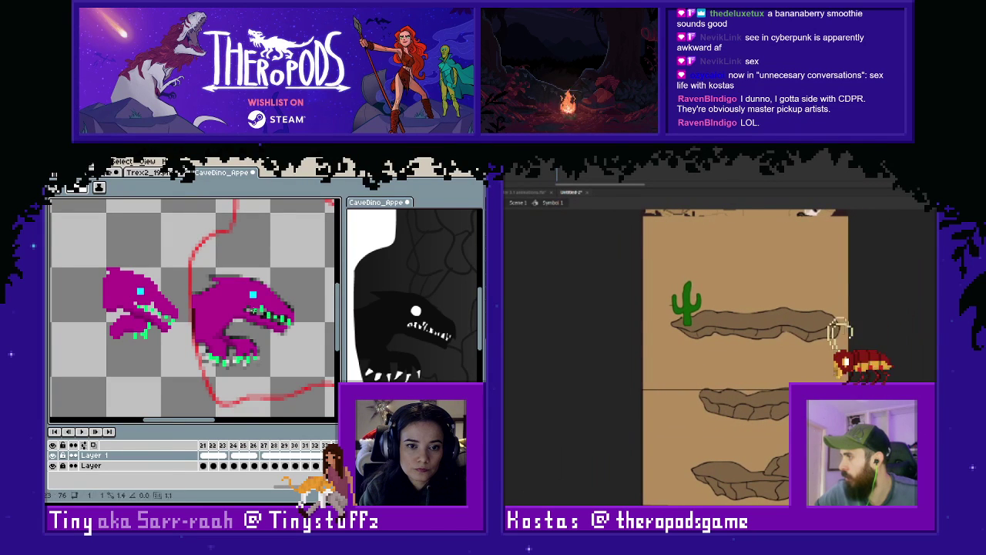
left_click(252, 310)
scroll(725, 354, "right", 1)
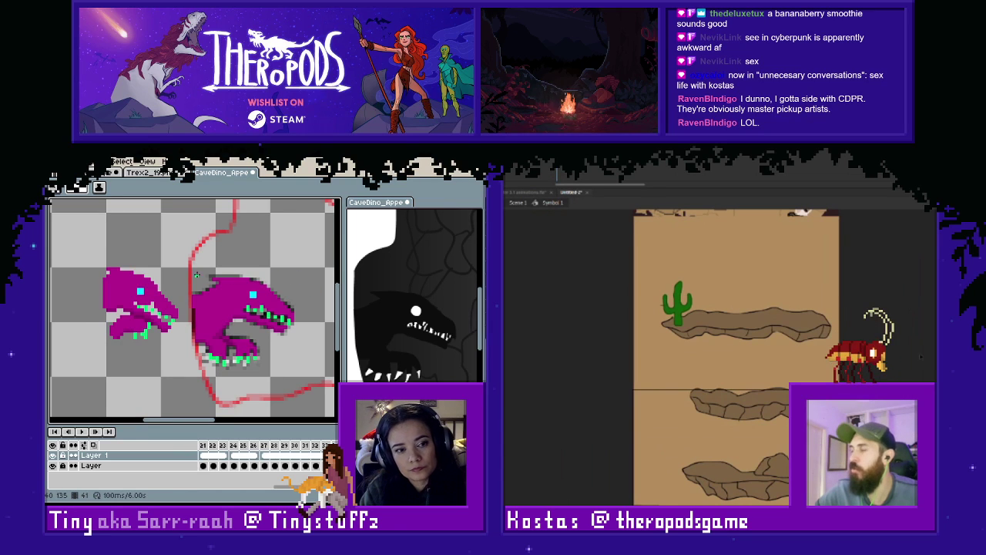
Select the reference head copy beside the finished dinosaur and delete it from the frame.
key("m")
left_click_drag(91, 255, 180, 345)
key("Delete")
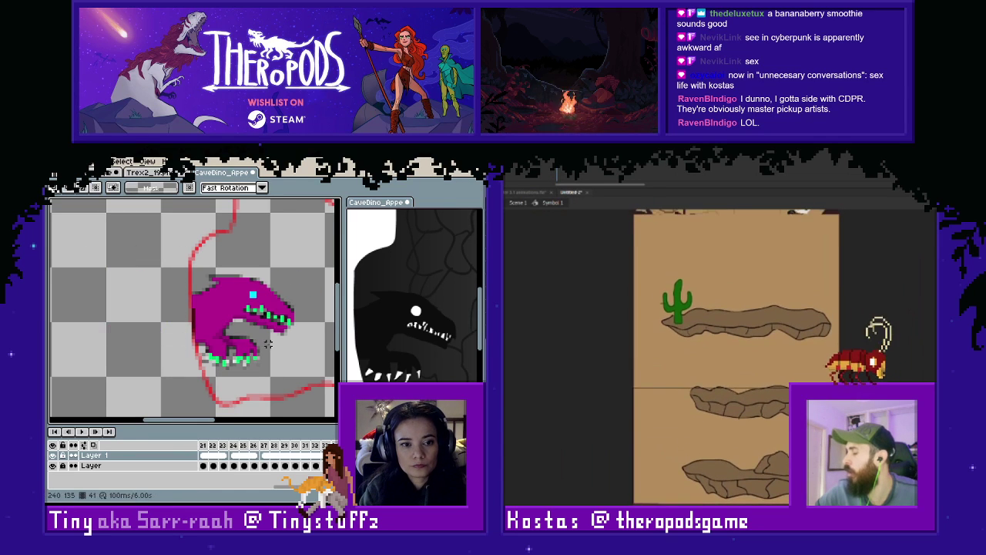
Copy the finished dinosaur onto the next sketch frame and place it beside the black sketch as a colour reference.
key("Right")
key("Right")
key("Left")
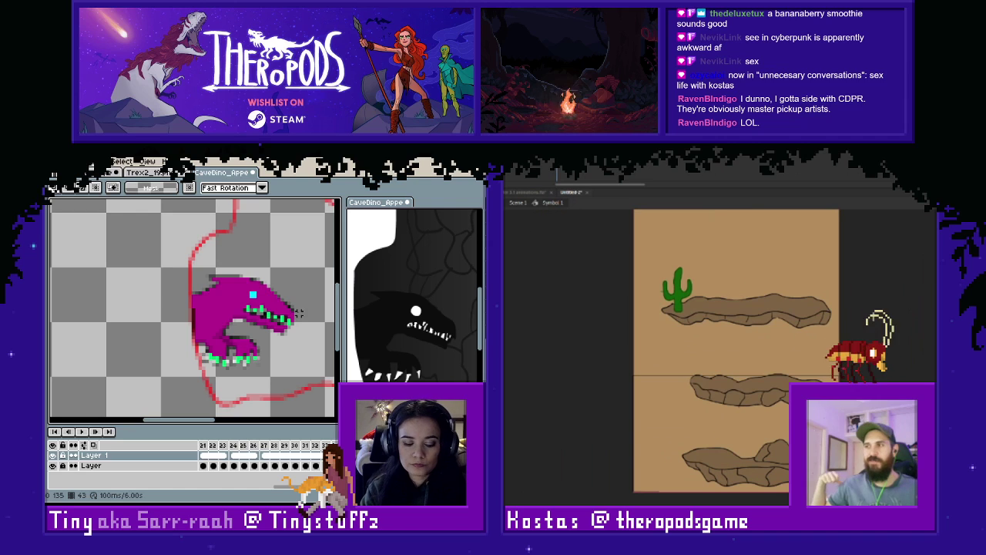
left_click_drag(312, 257, 165, 397)
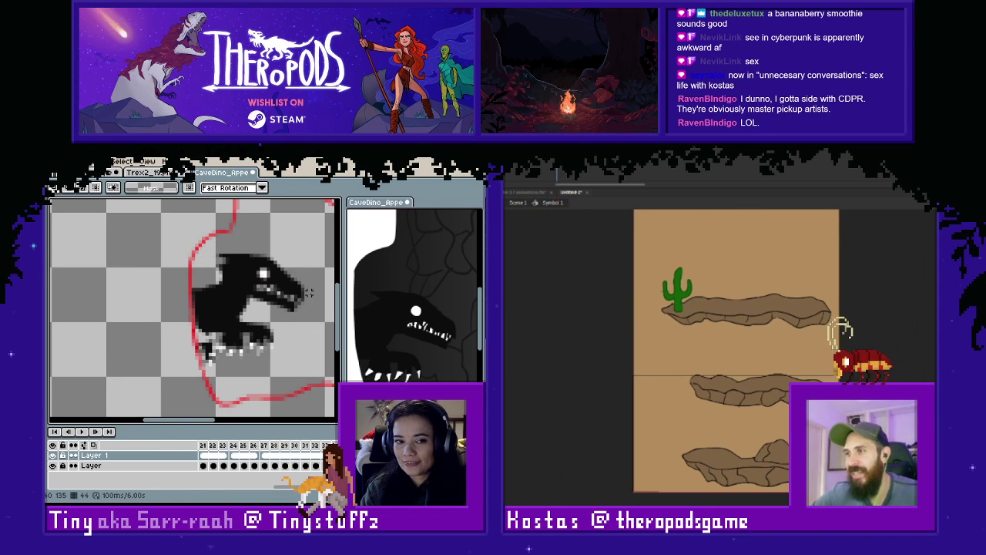
key("ctrl+v")
left_click_drag(273, 320, 151, 320)
left_click(275, 248)
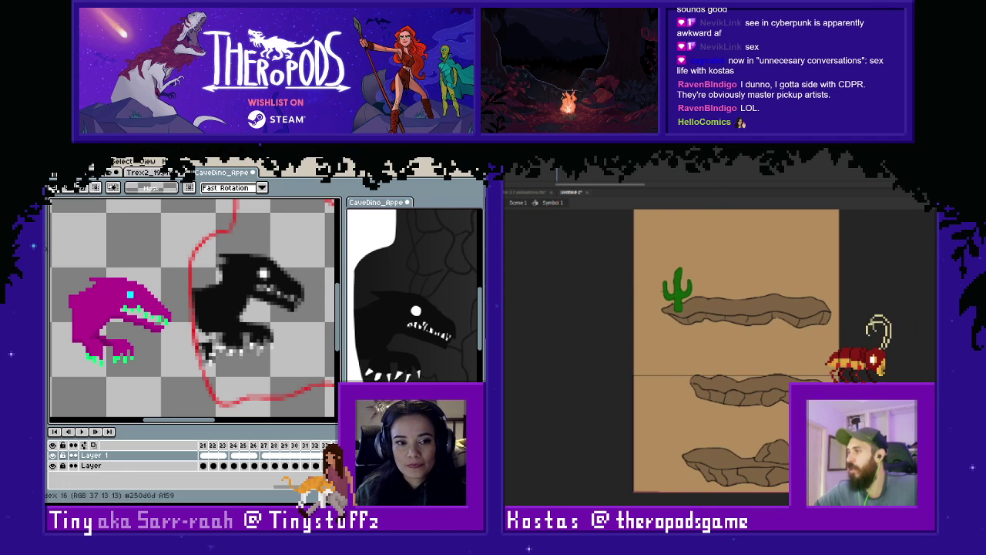
Paint the sketched eye cyan and outline the top of the head and snout in magenta, matching the reference head.
scroll(701, 350, "right", 3)
key("i")
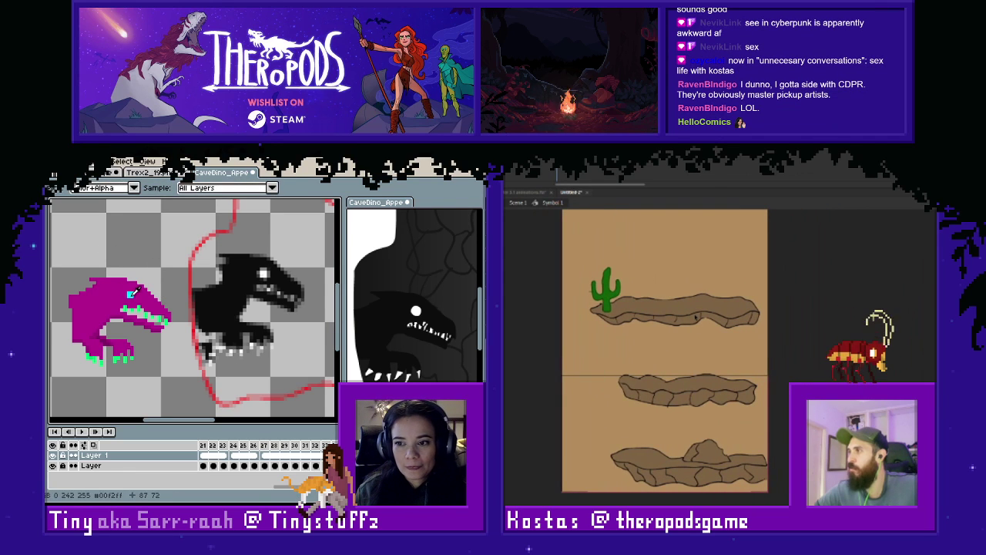
left_click(132, 292)
left_click(263, 274)
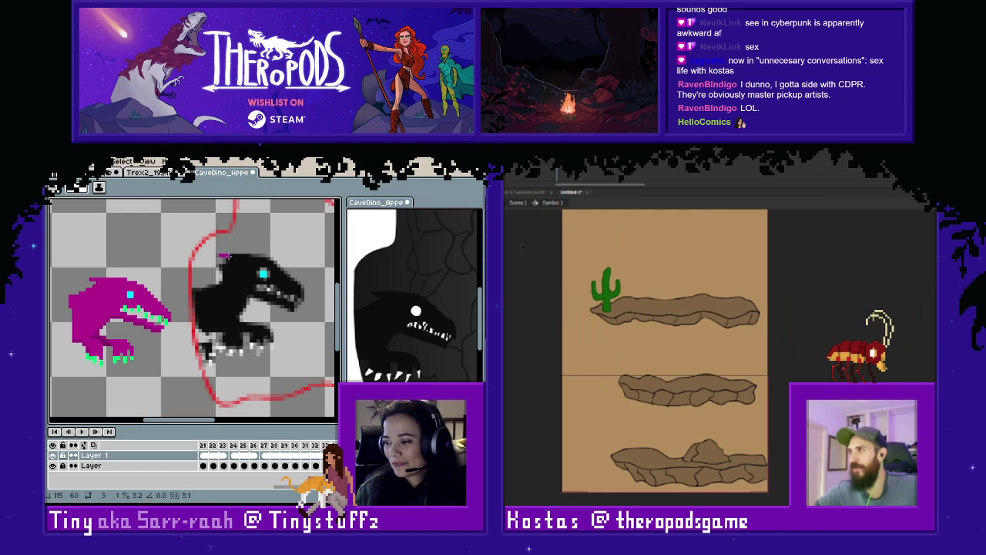
left_click_drag(228, 256, 267, 259)
left_click(508, 194)
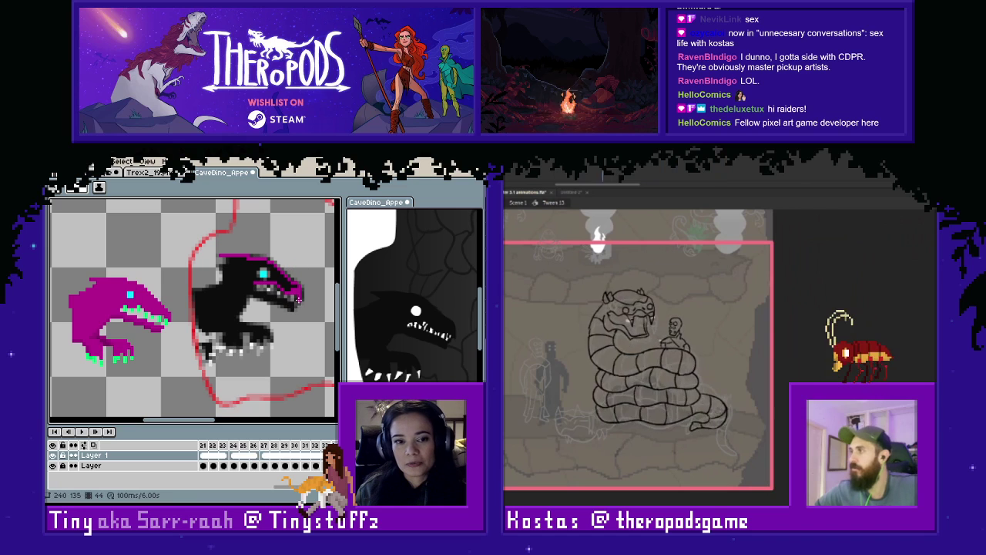
Play the CaveDino_Appe reference animation with the whole cave shape in view, and return to the pixel-art document.
left_click(419, 270)
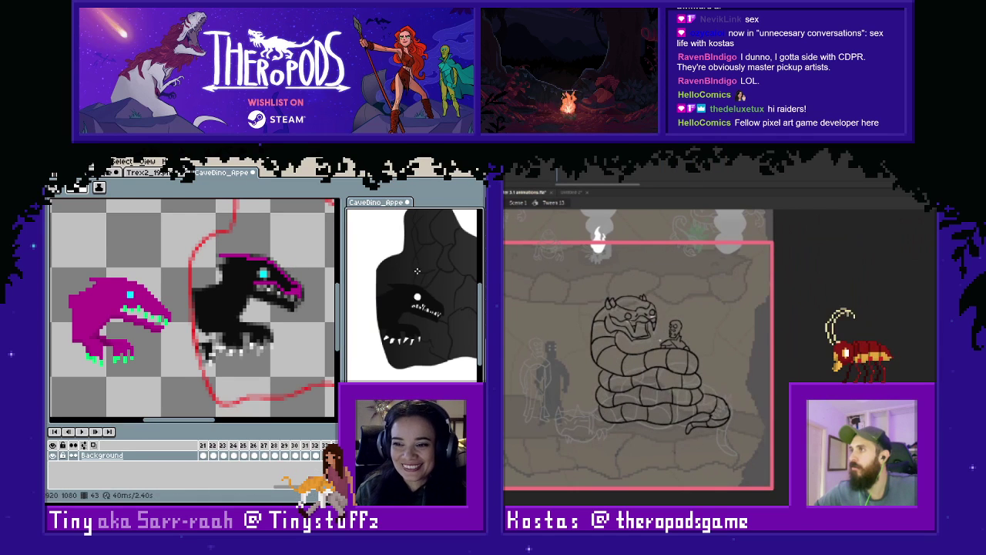
left_click_drag(417, 270, 422, 324)
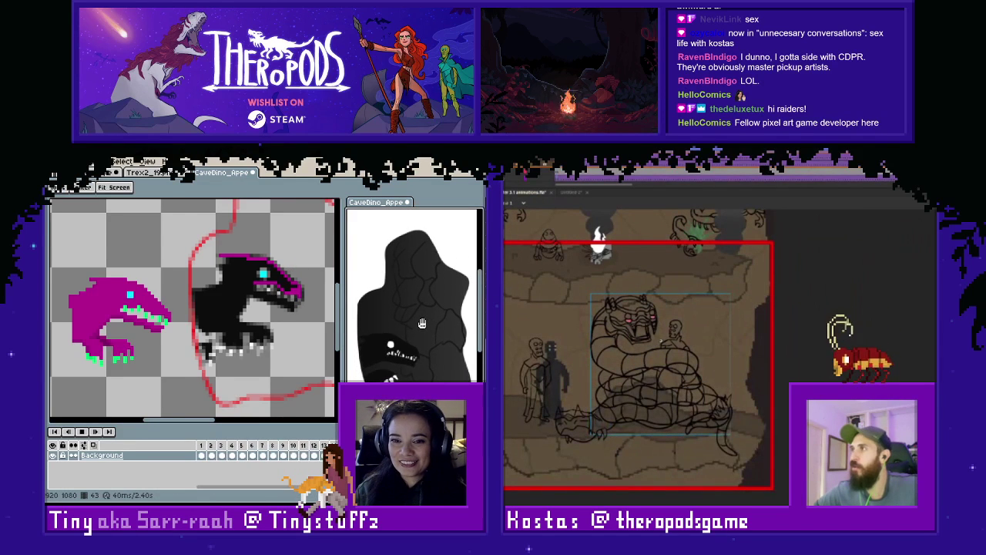
left_click(208, 179)
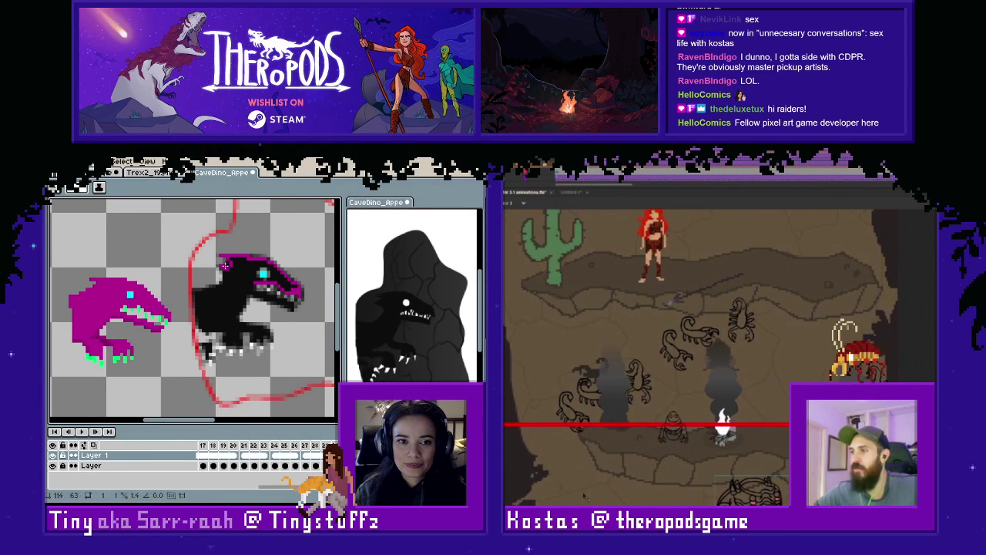
Outline the sketched neck, lower jaw, chest and arm in magenta and fill the outlined body with it.
left_click_drag(228, 271, 225, 272)
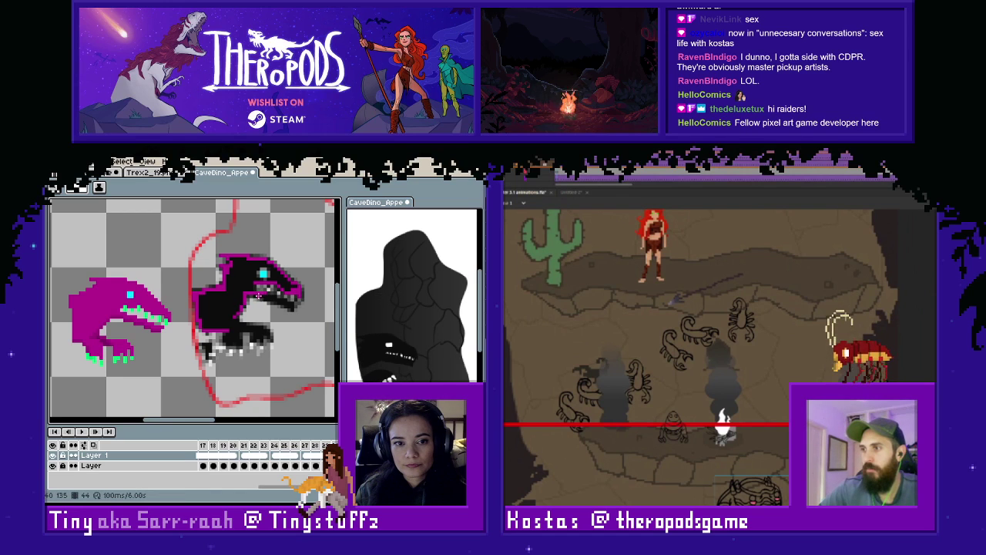
left_click_drag(252, 288, 275, 298)
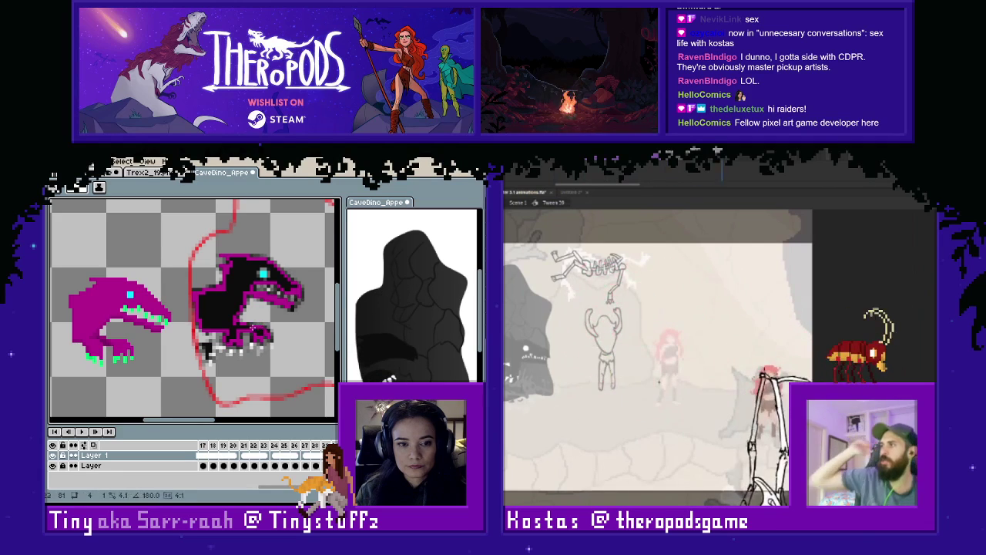
key("g")
left_click(255, 329)
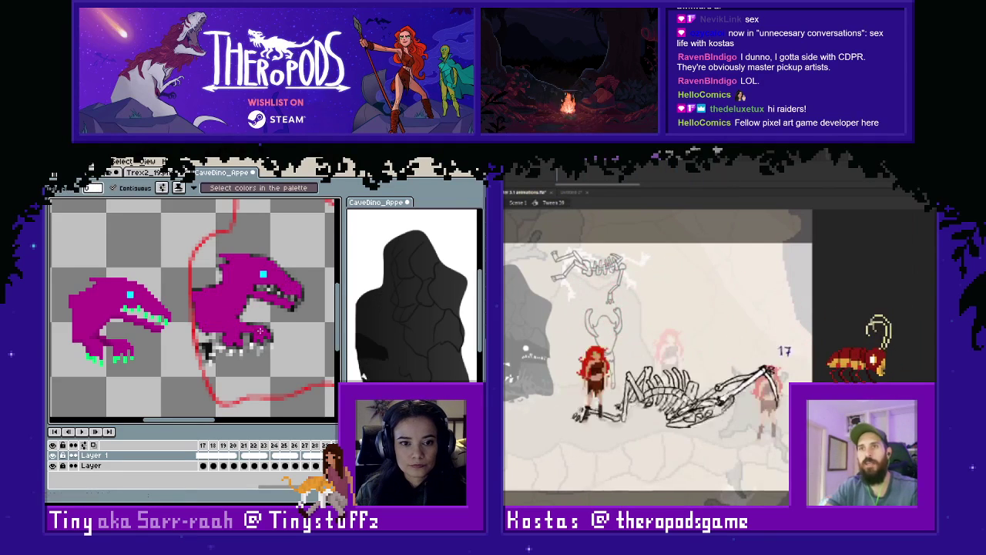
Shade the arm around the hand with darker purple #7e0063 sampled from the reference head.
key("i")
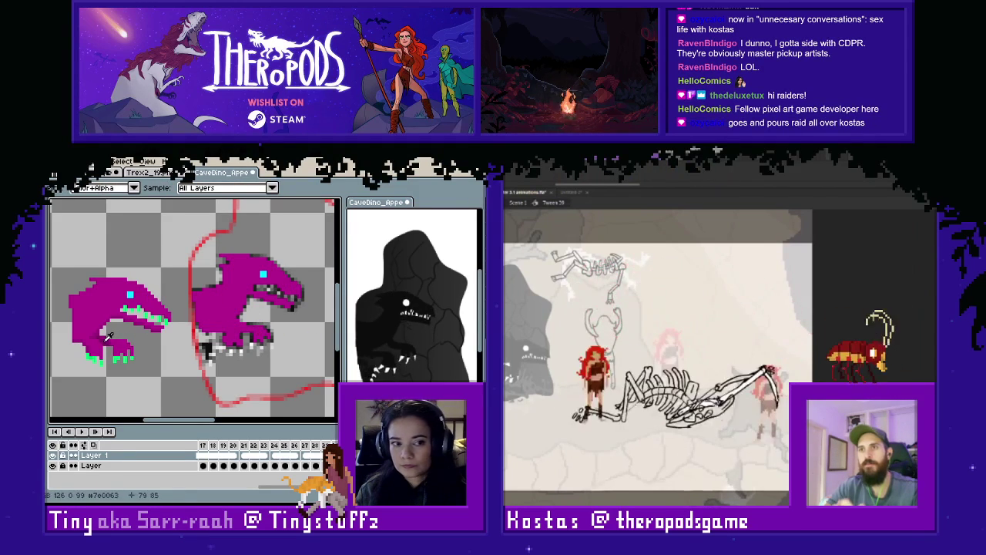
key("b")
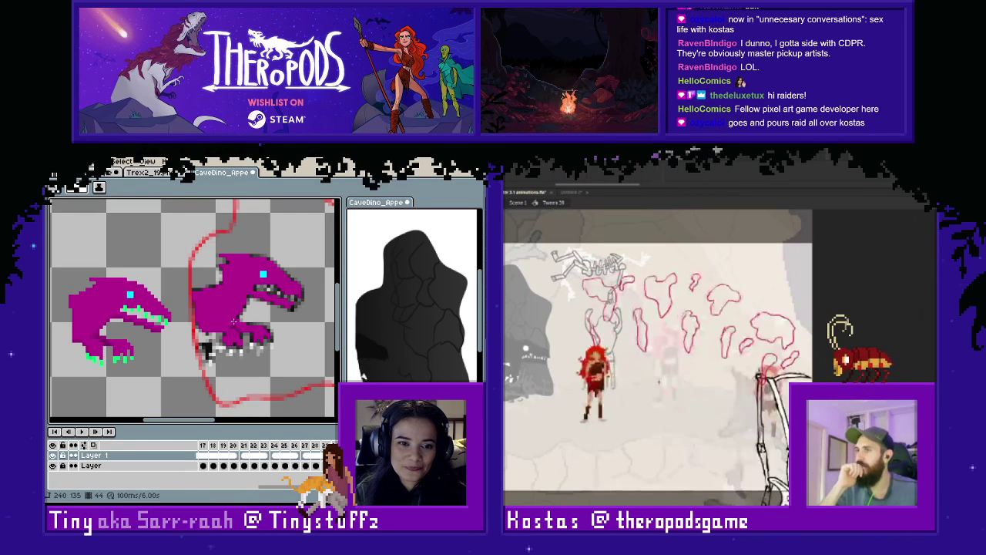
key("i")
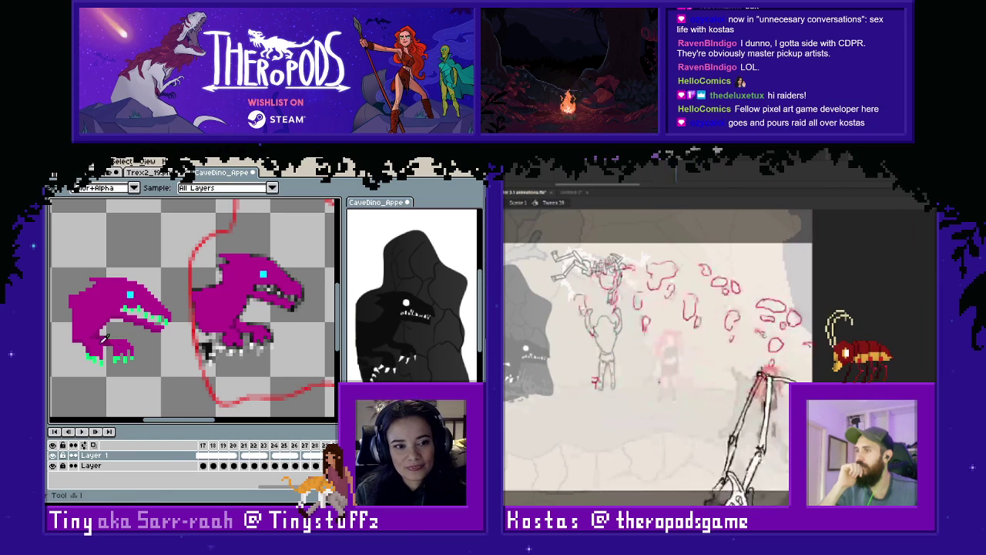
left_click(231, 317, "alt")
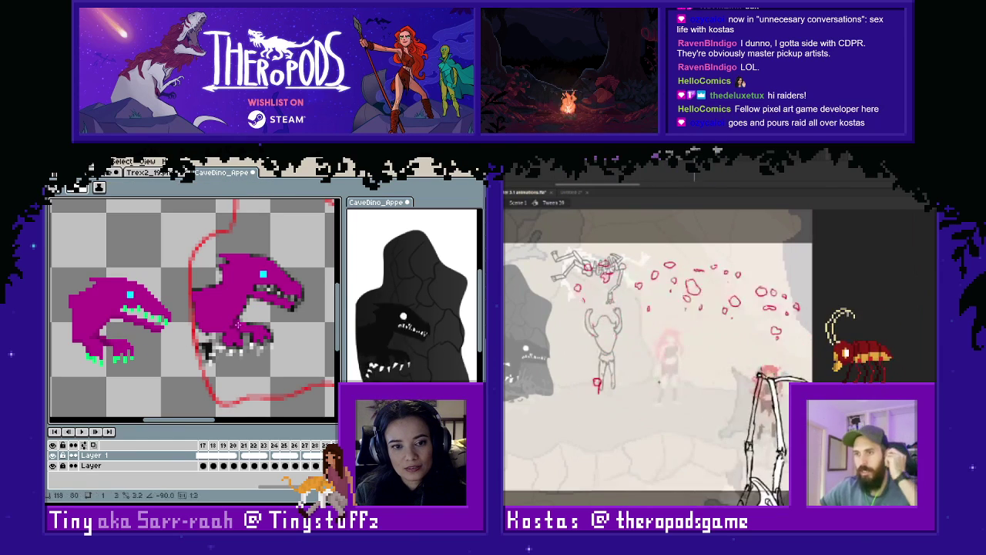
left_click_drag(242, 330, 248, 330)
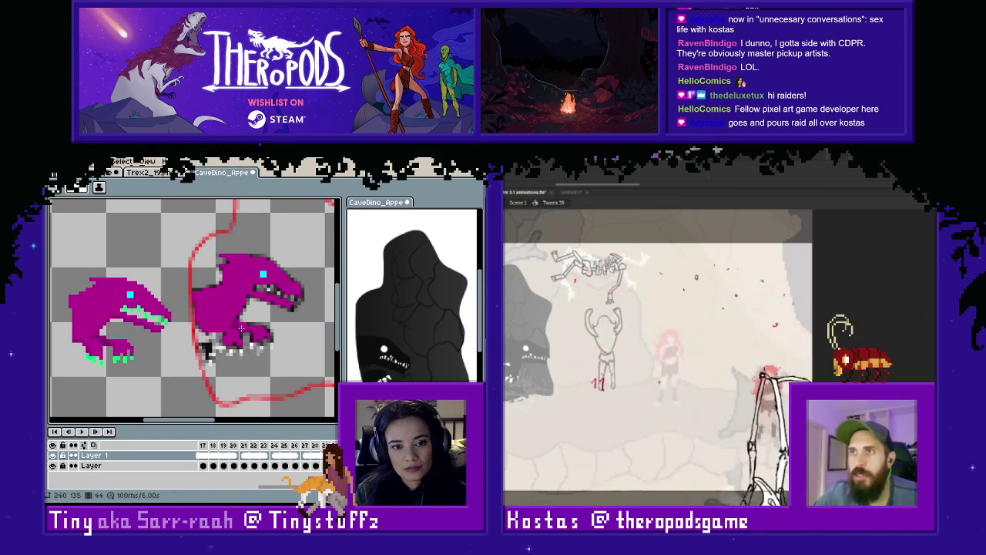
Refine the purple shading where the forearm meets the chest, using shades sampled from the painted body.
key("alt+Tab")
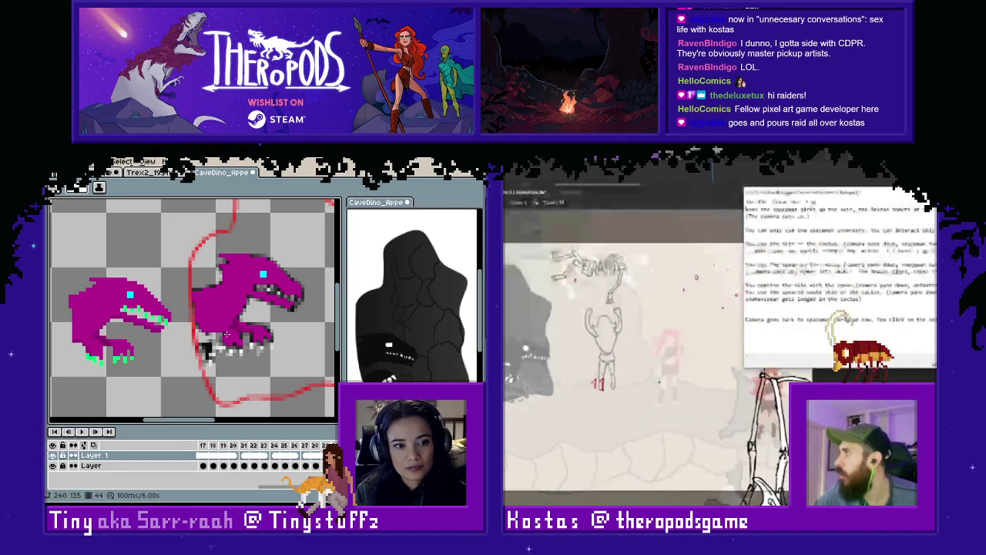
left_click_drag(857, 192, 889, 168)
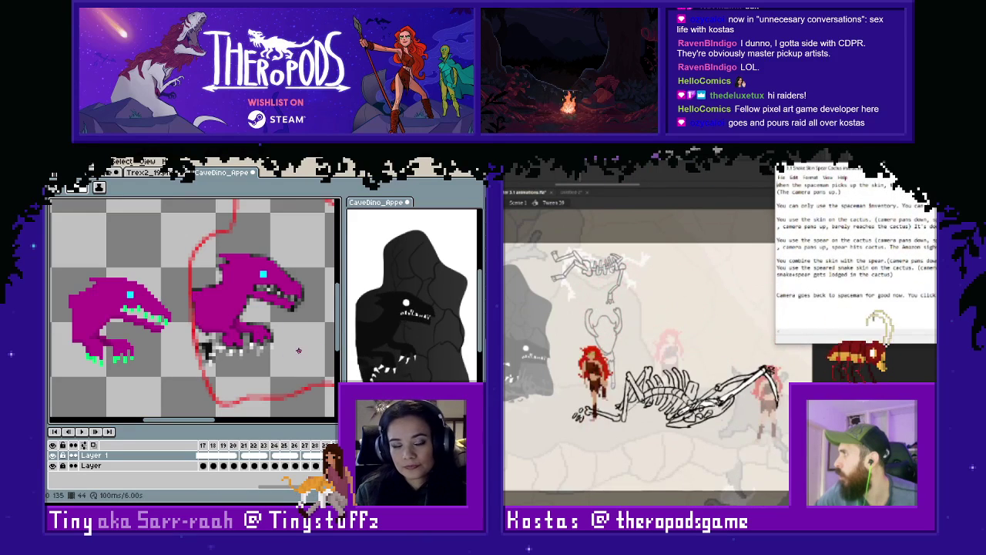
left_click(222, 326, "alt")
key("alt+Tab")
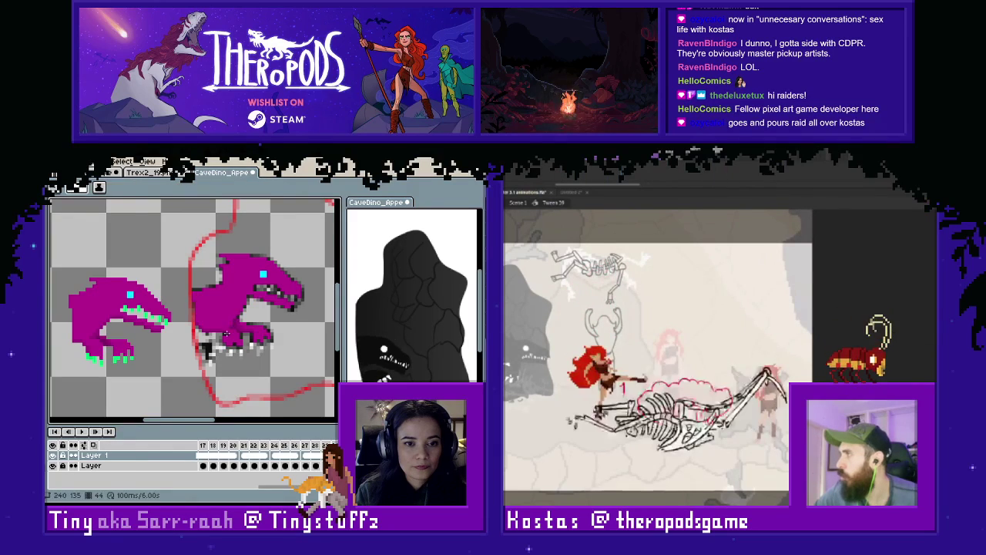
left_click(227, 332, "alt")
left_click(231, 321, "alt")
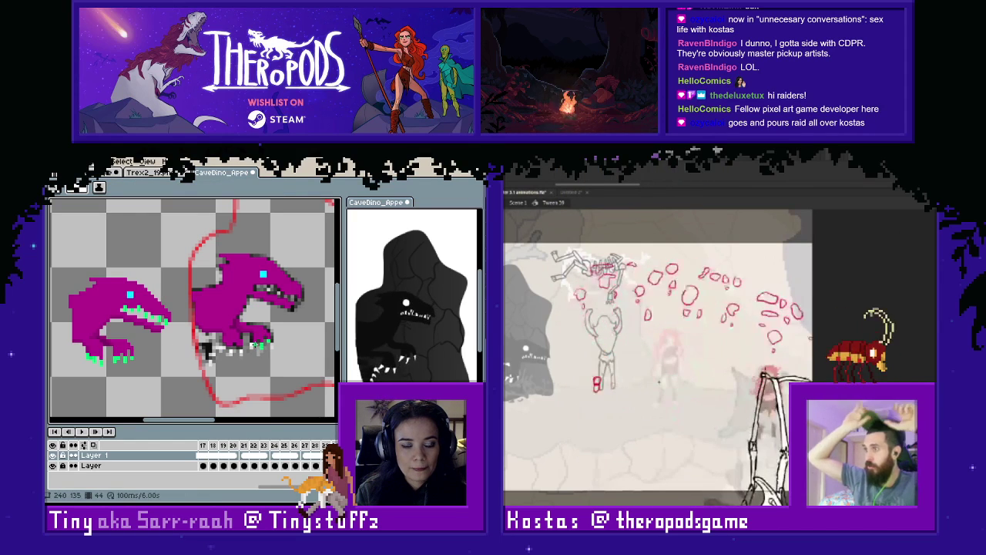
Paint the sketched hand's remaining claws bright green and touch up the pixels around them with sampled colours.
key("i")
left_click(257, 331, "alt")
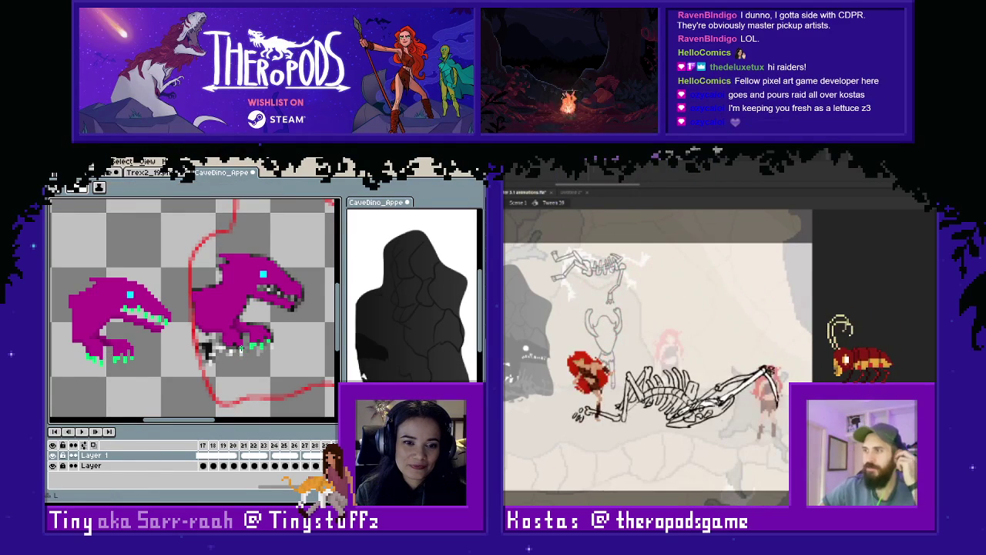
key("i")
key("b")
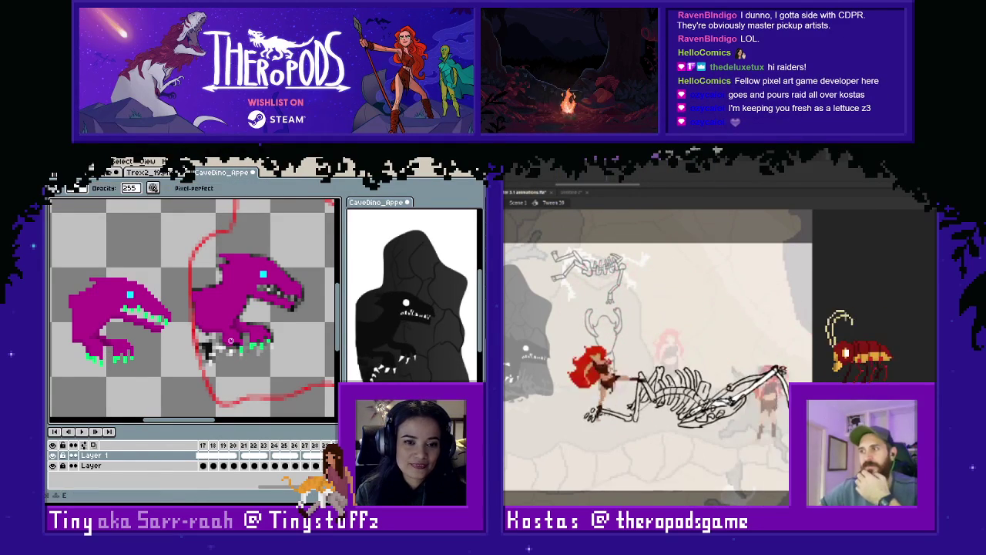
key("l")
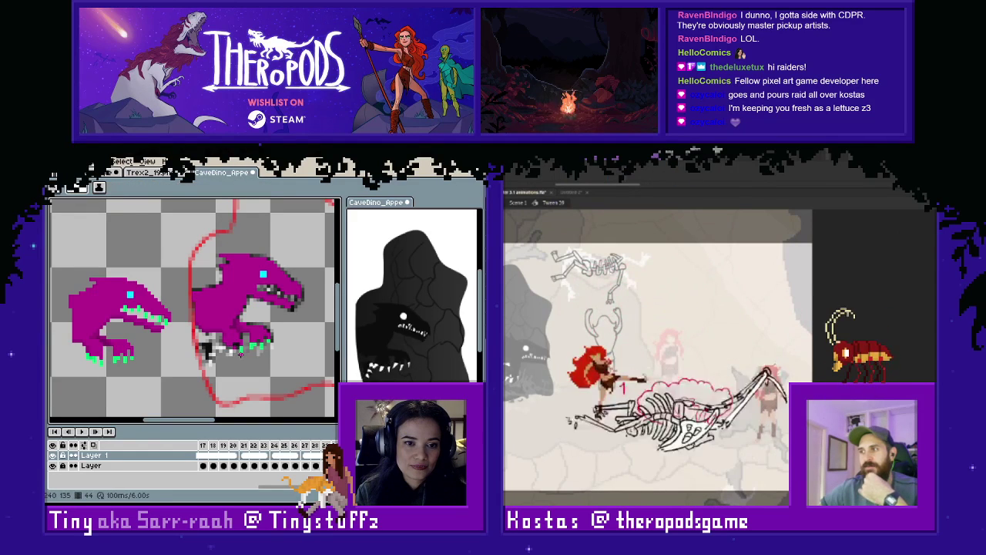
key("i")
key("l")
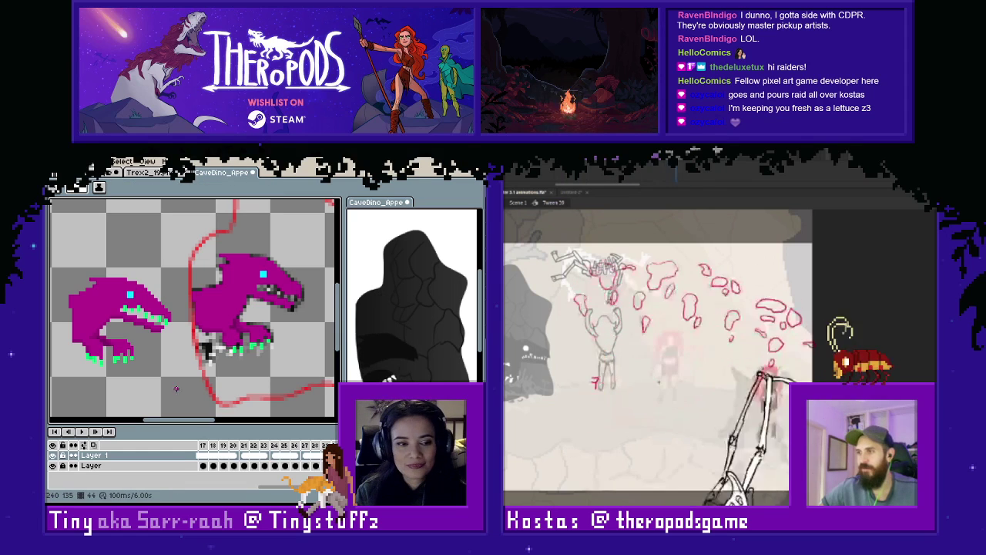
key("w")
key("m")
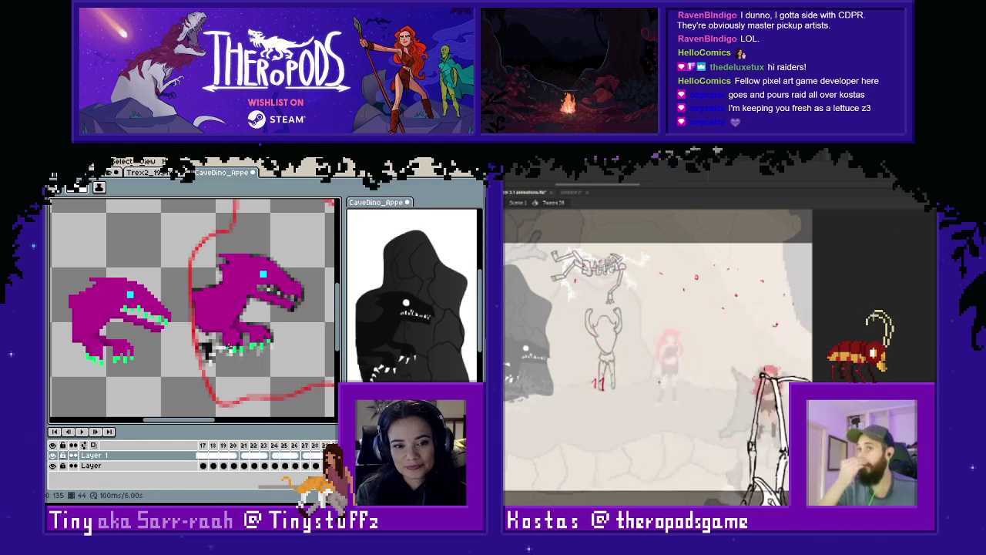
key("w")
key("m")
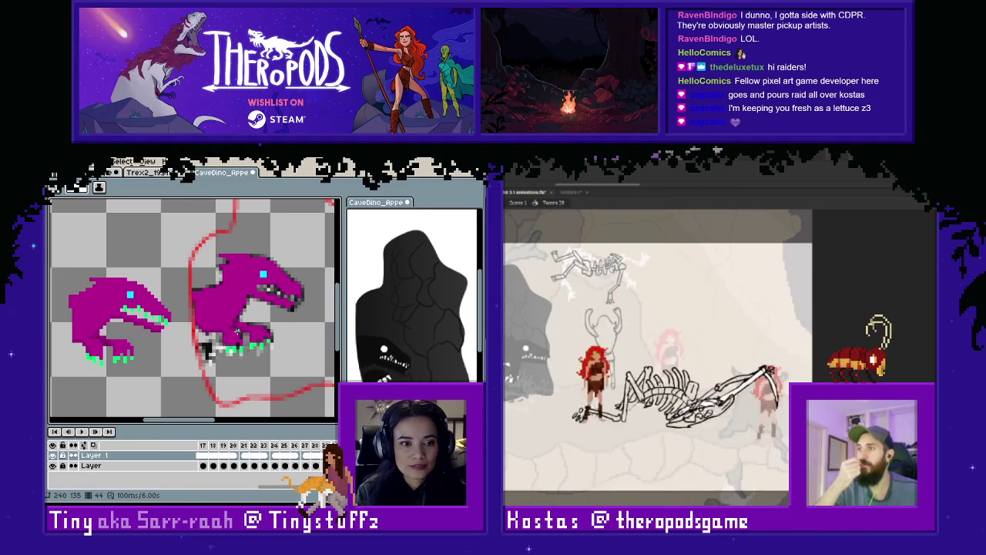
key("w")
key("m")
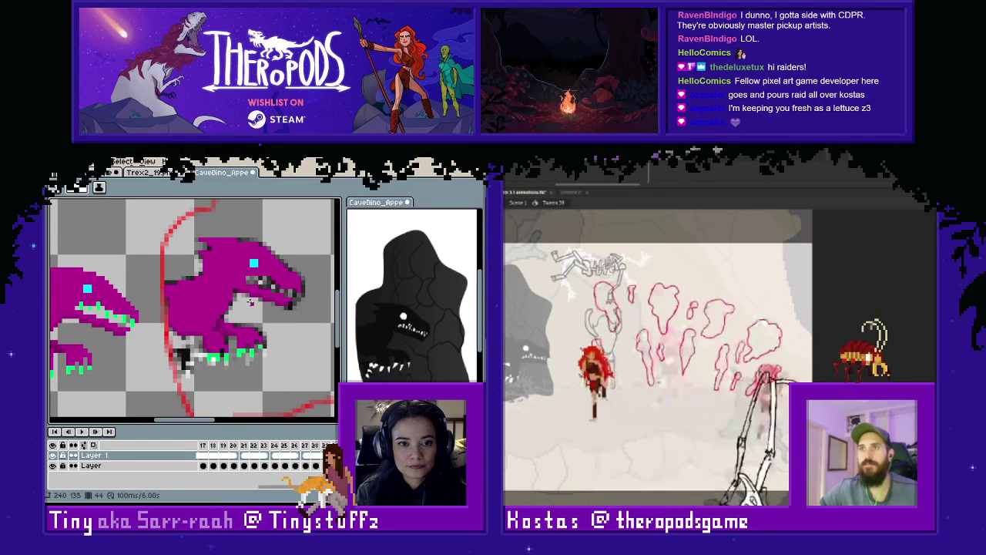
Select the loose reference head and hand beside the cave outline and delete them from the frame.
scroll(247, 292, "down", 1)
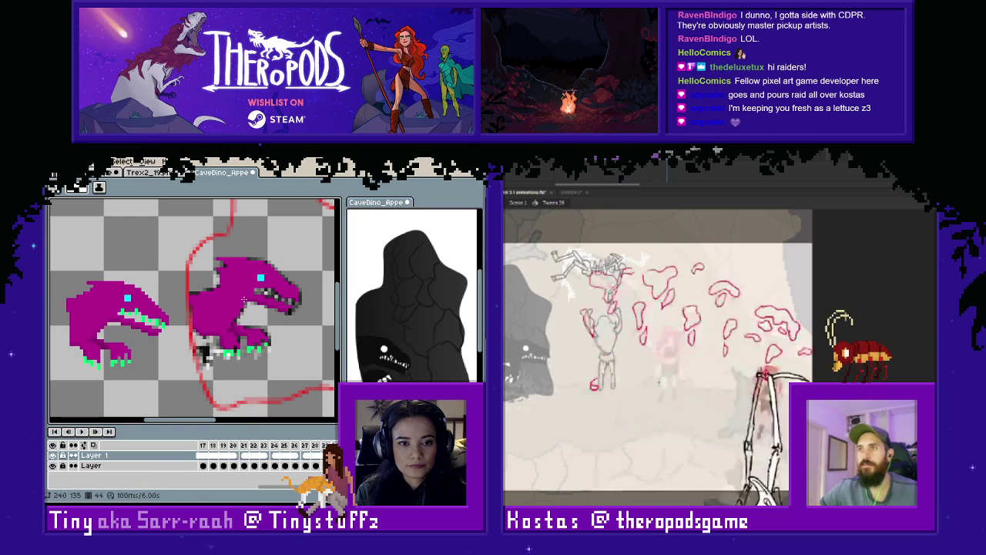
scroll(262, 308, "down", 2)
scroll(279, 331, "up", 1)
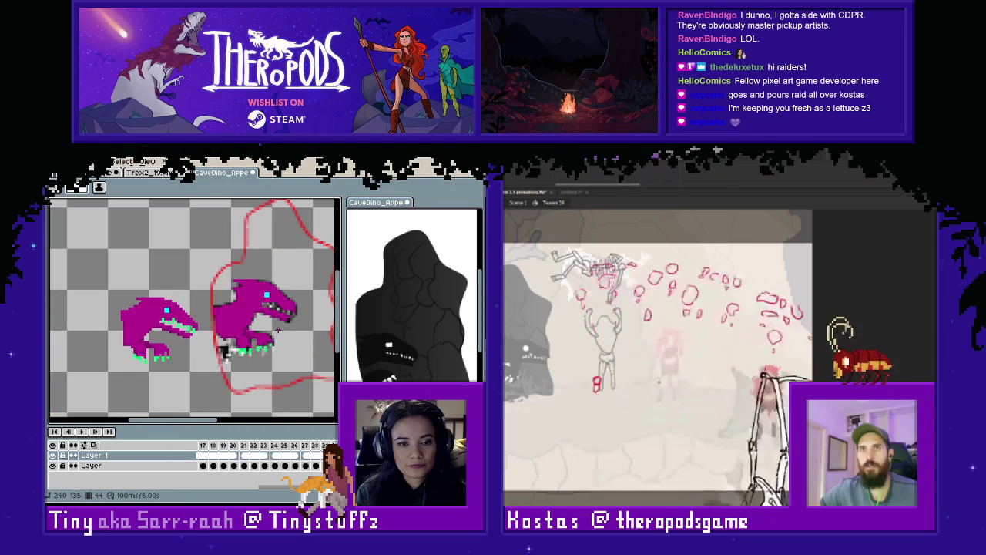
key("m")
left_click_drag(87, 265, 199, 375)
key("Delete")
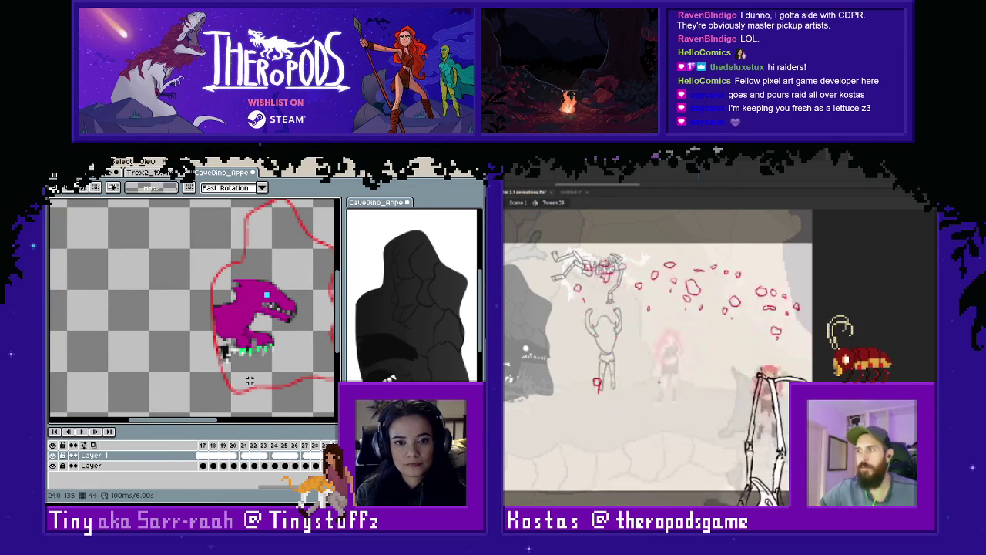
key("ctrl+z")
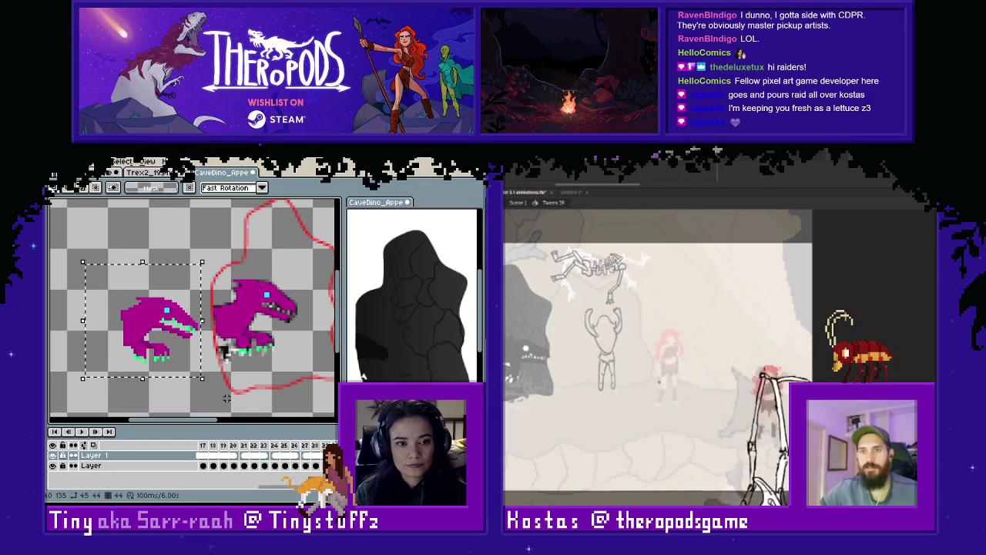
key("Delete")
Copy the small rear hand with its claws from the painted dinosaur on frame 48.
key("Right")
key("Right")
key("Right")
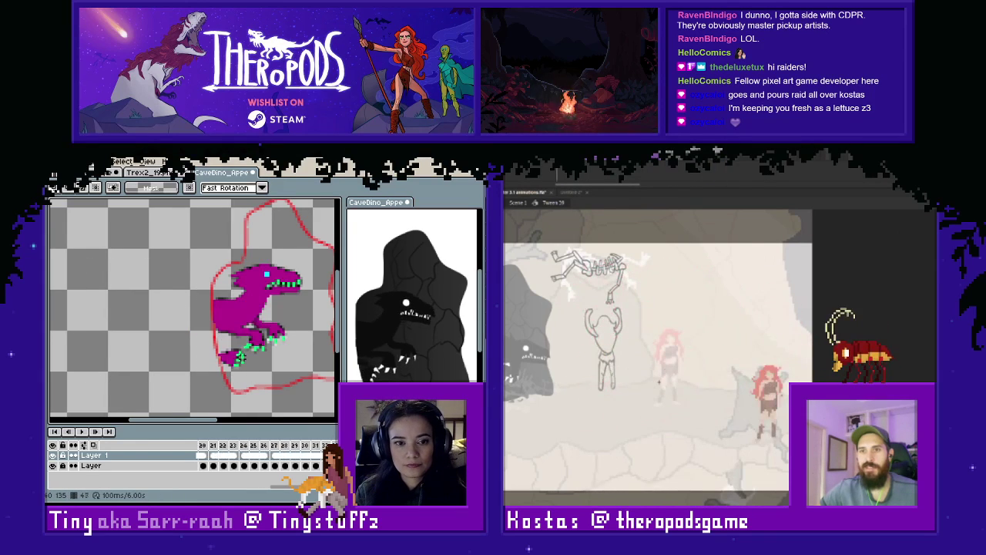
left_click_drag(215, 347, 243, 369)
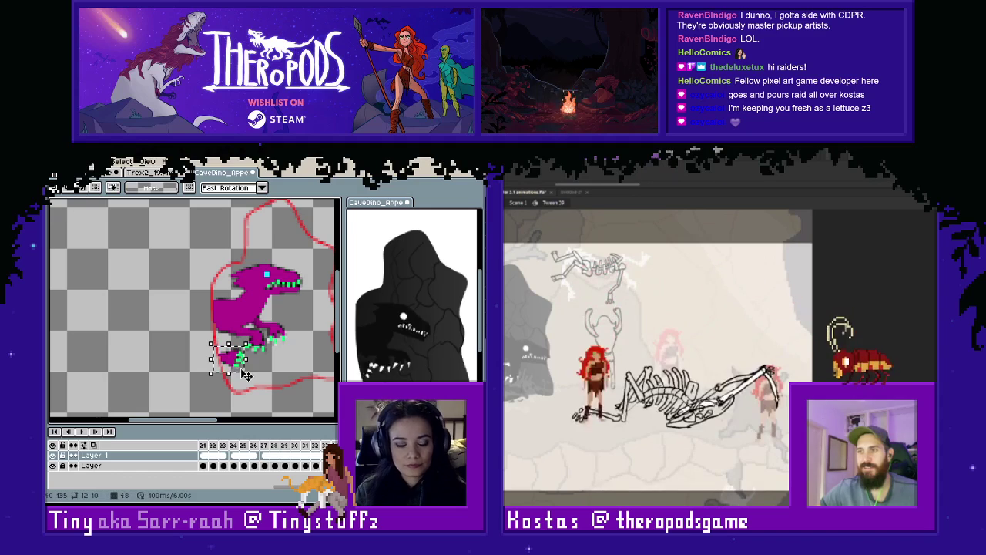
left_click(184, 312)
Paste the copied hand on frame 44 and place it over the sketched rear hand below the chest.
key("Left")
key("Left")
key("Left")
key("Left")
key("Left")
key("Left")
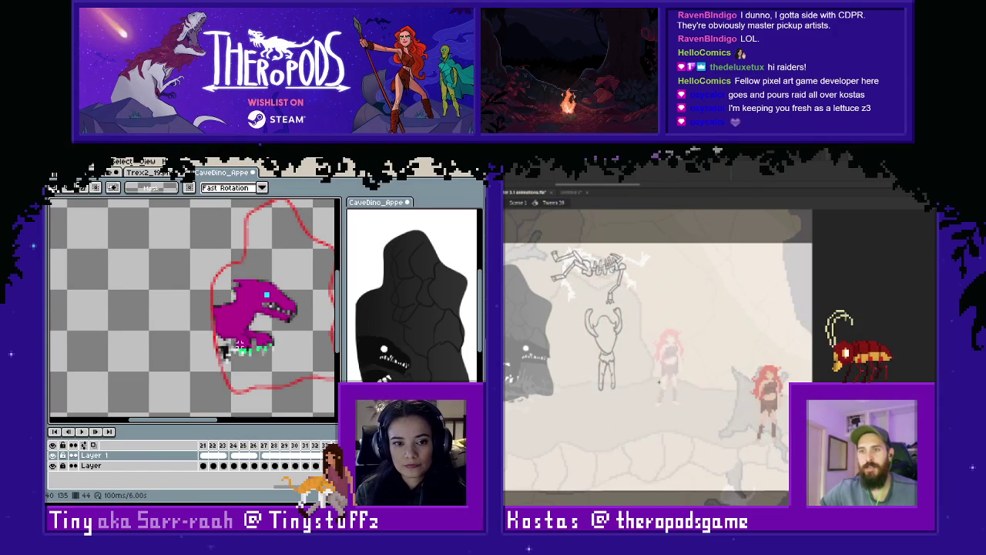
key("ctrl+v")
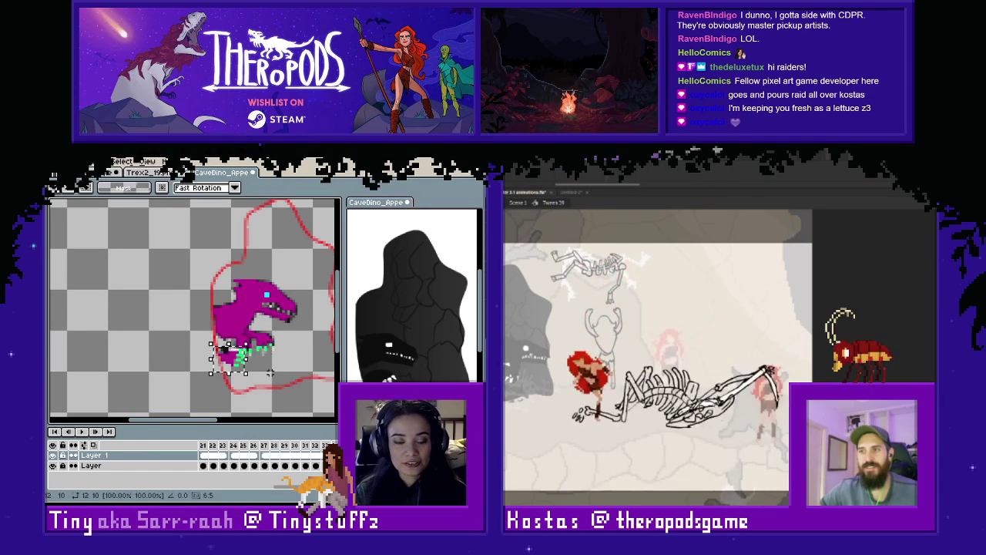
mouse_move(231, 364)
left_mouse_down()
mouse_move(196, 363)
mouse_move(219, 360)
left_mouse_up()
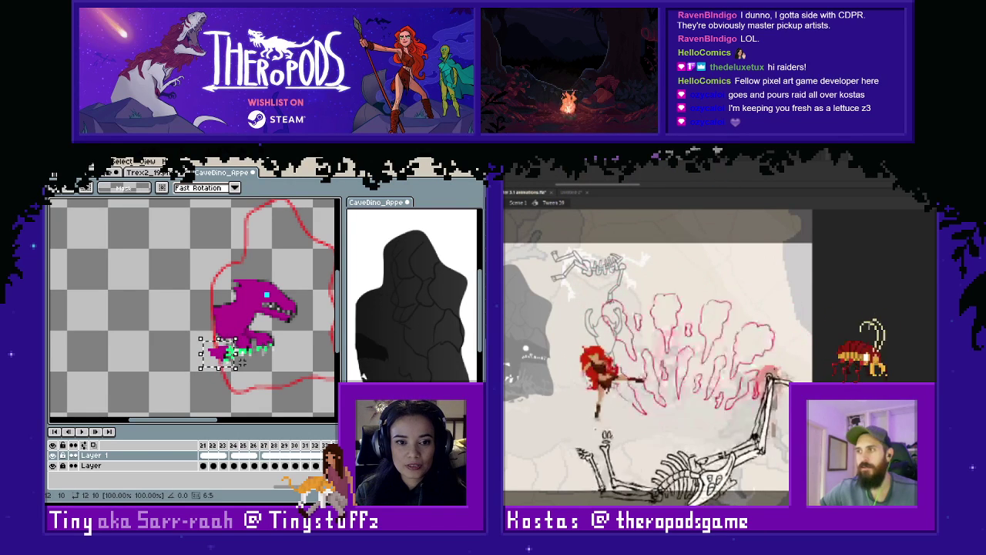
left_click(291, 372)
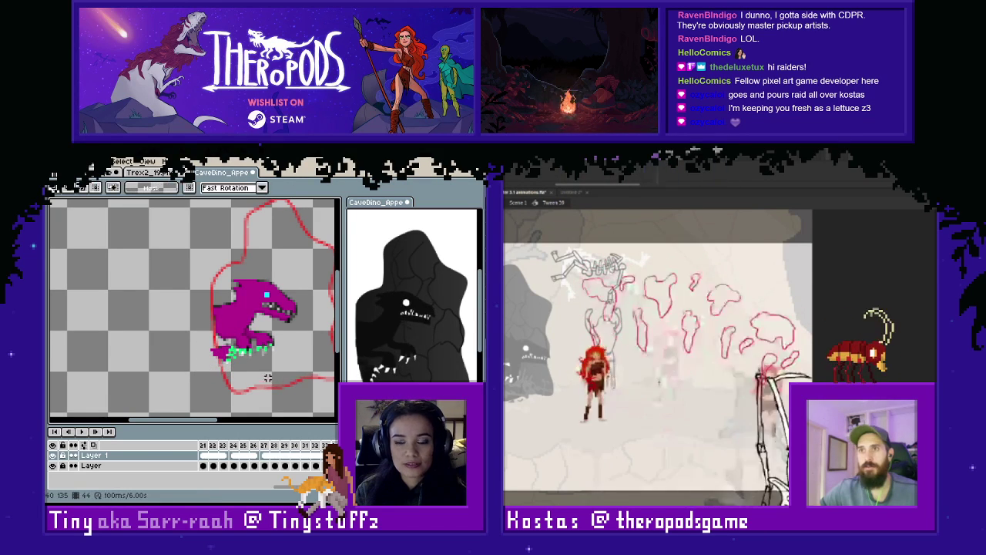
Compare the neighbouring frames, sample the teeth green from frame 43, and paint the dinosaur's sketched teeth with it.
key("Left")
key("Right")
key("Left")
key("Right")
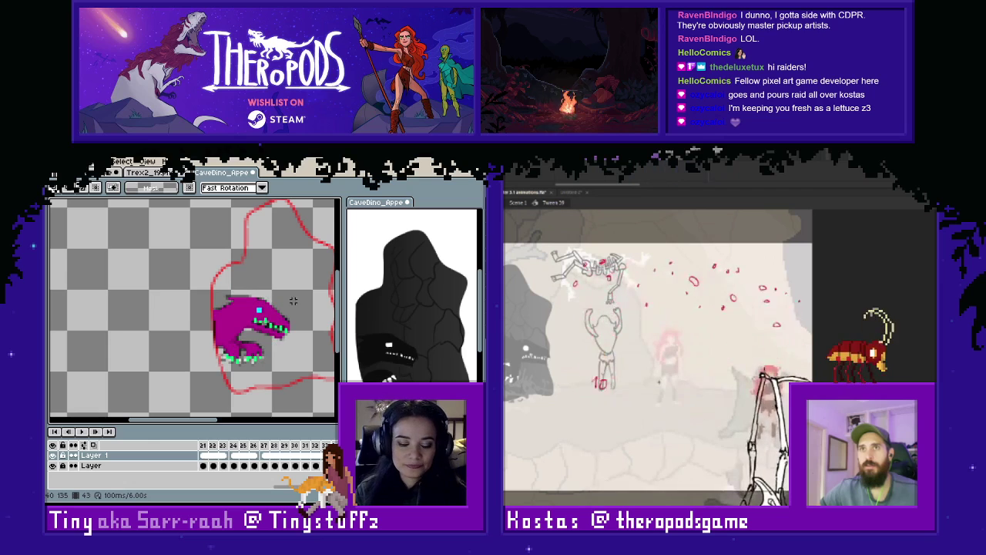
key("i")
left_click(285, 330)
key("l")
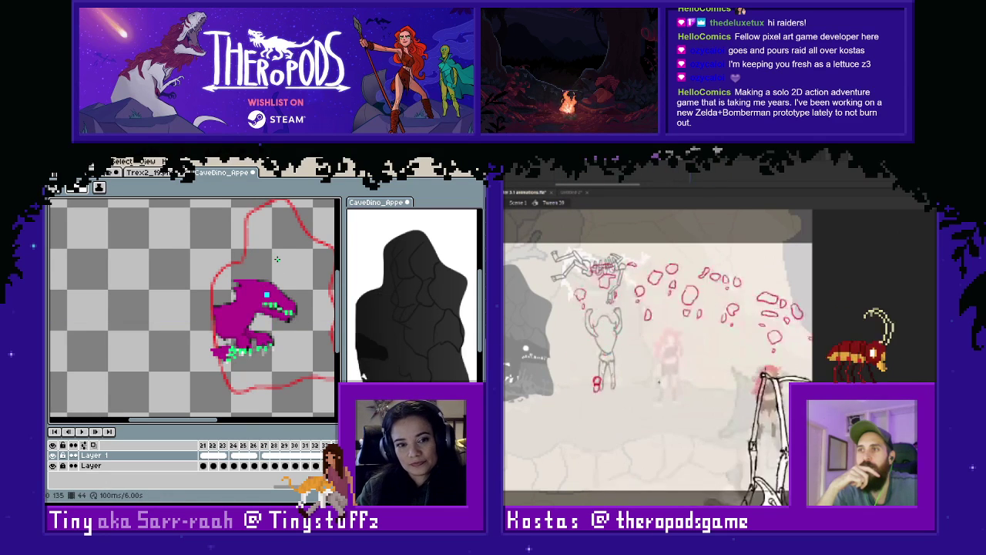
Check the adjacent frames and play the animation with the whole cave outline in view.
key("Right")
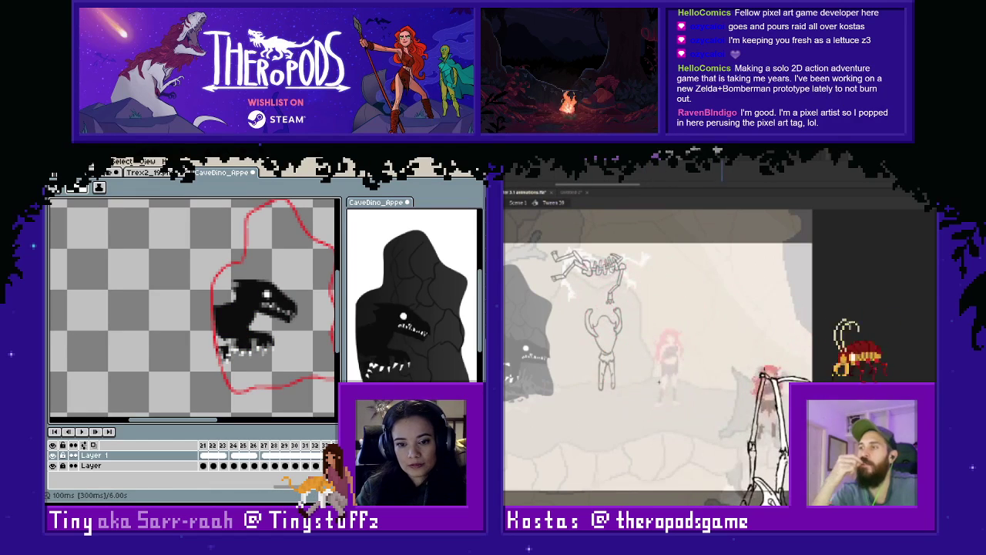
key("Left")
scroll(271, 347, "down", 1)
left_click_drag(303, 364, 245, 376)
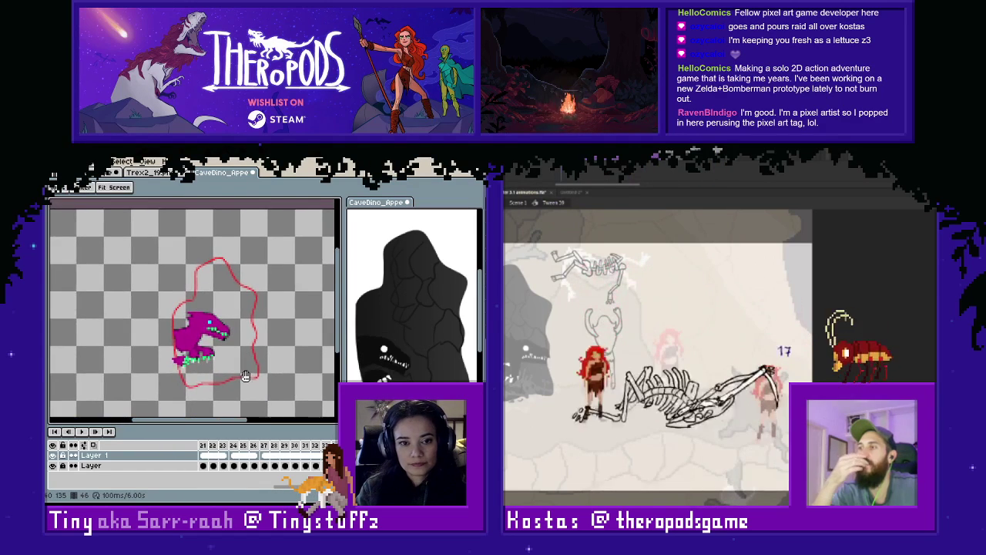
left_click(82, 432)
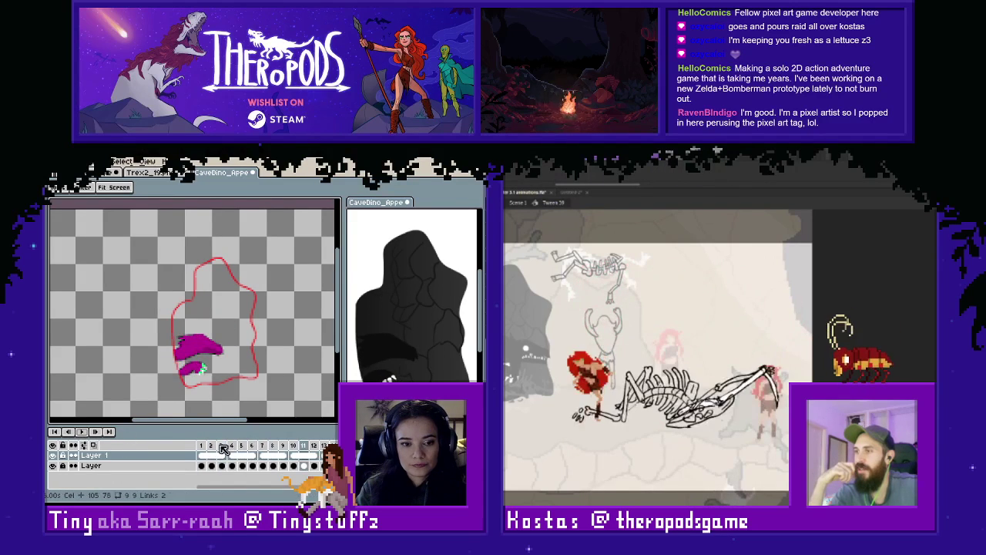
Set the duration of frames 1 to 60 to 41 milliseconds.
left_click(222, 446)
left_click_drag(222, 447, 321, 454)
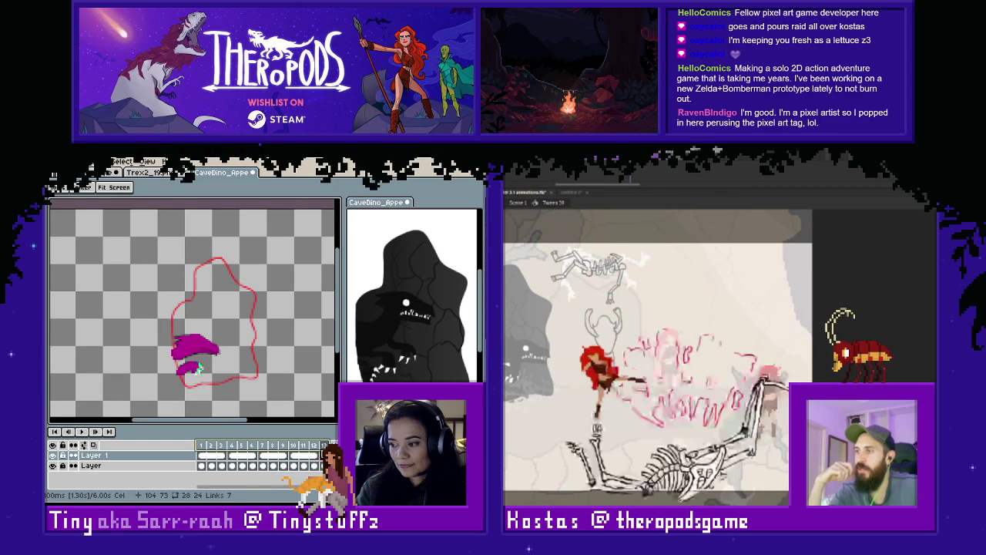
left_click_drag(345, 455, 479, 455)
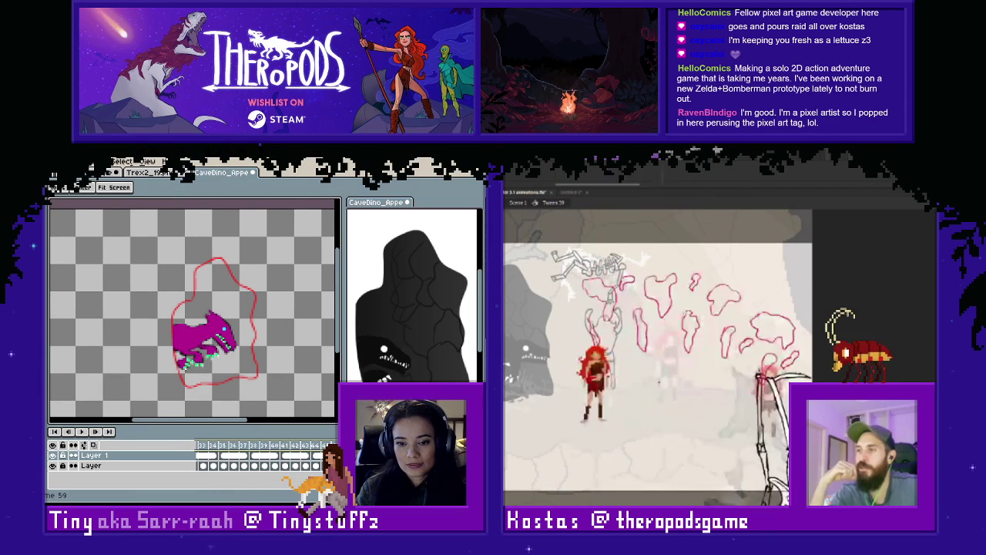
key("p")
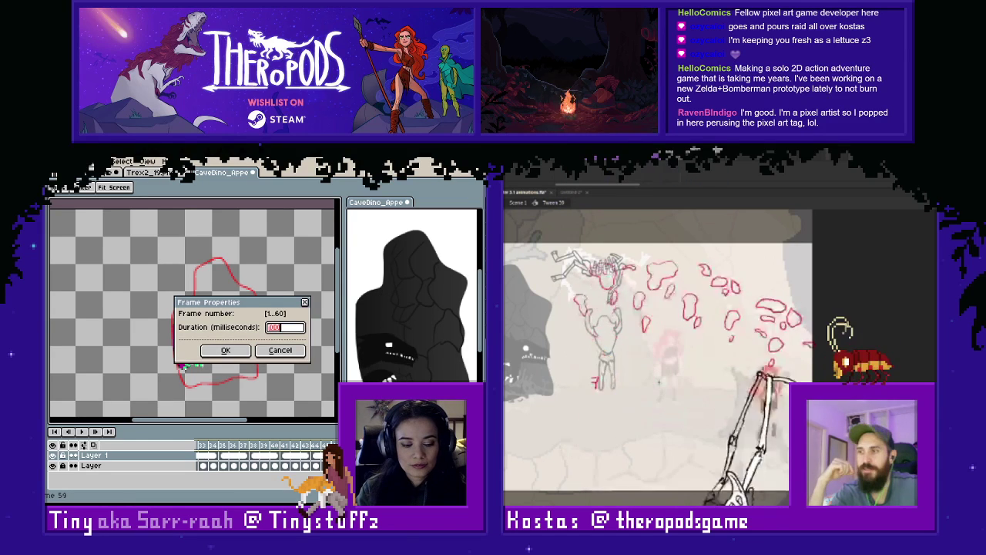
type("41")
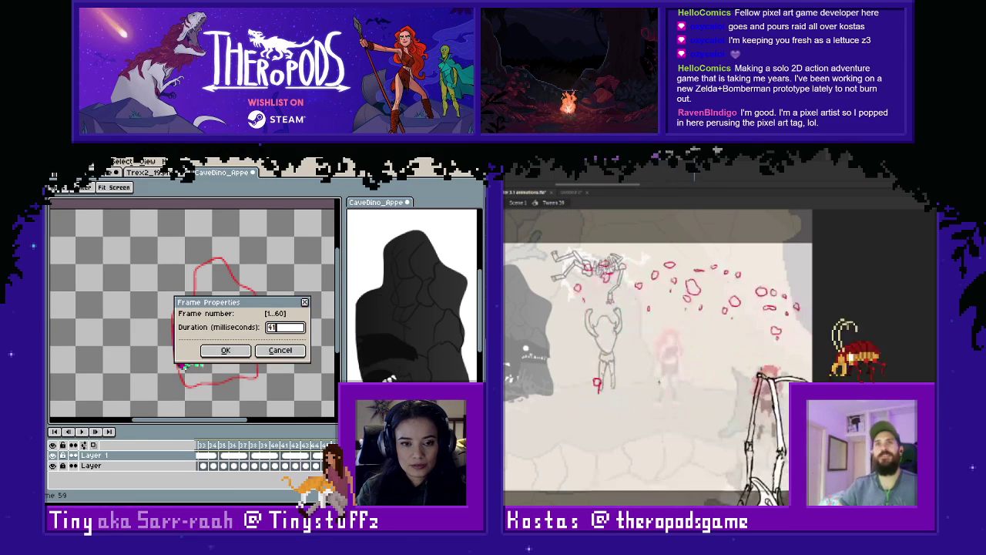
left_click(241, 345)
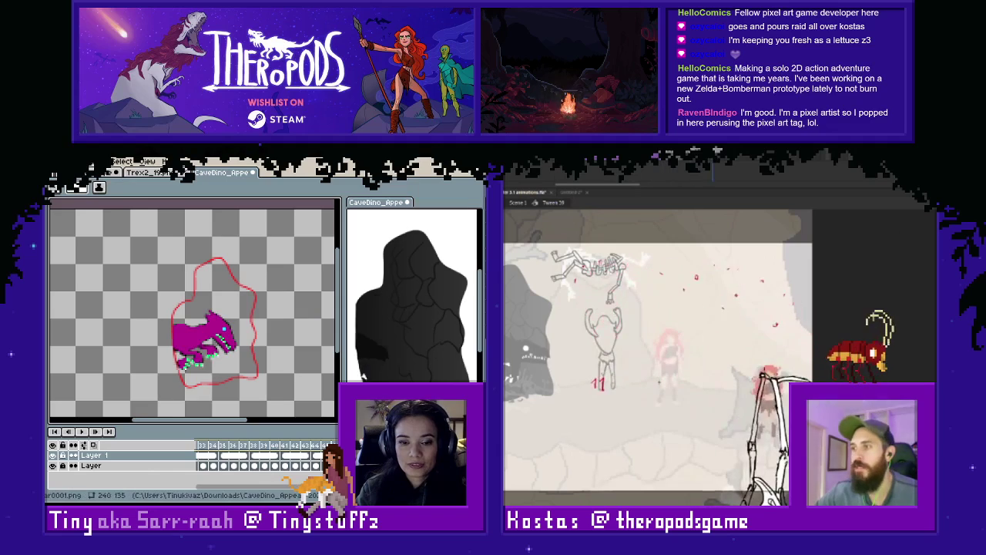
Play the retimed animation with the sketch layer hidden.
left_click(95, 431)
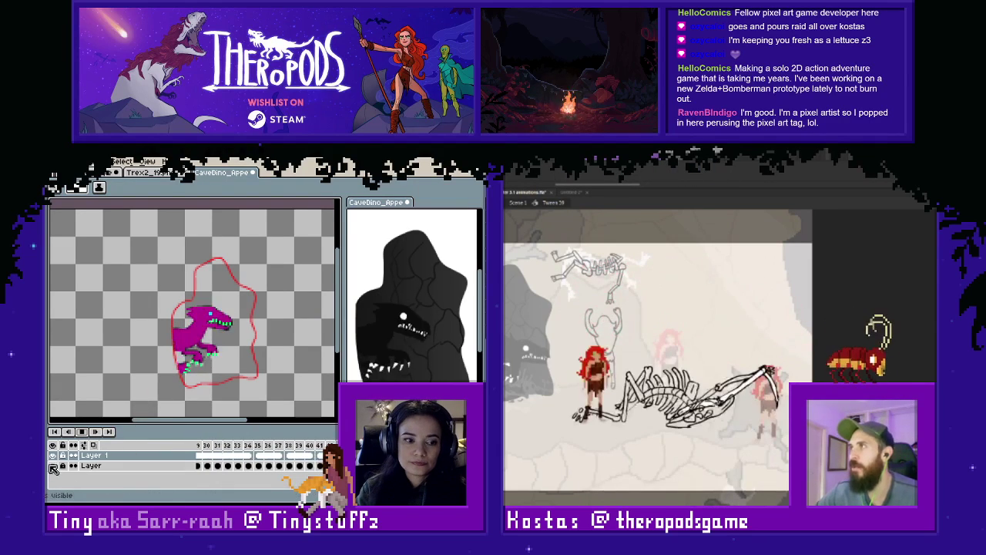
left_click(53, 466)
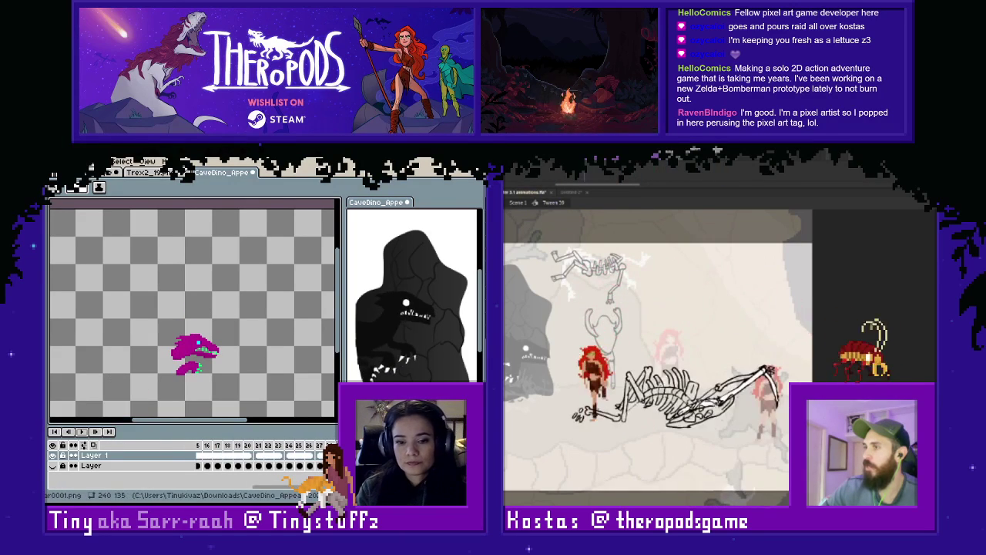
left_click_drag(297, 487, 240, 487)
Show the sketch layer again and, starting from frame 1, extend the dinosaur's magenta past the cave outline's edge through frame 7.
left_click(203, 451)
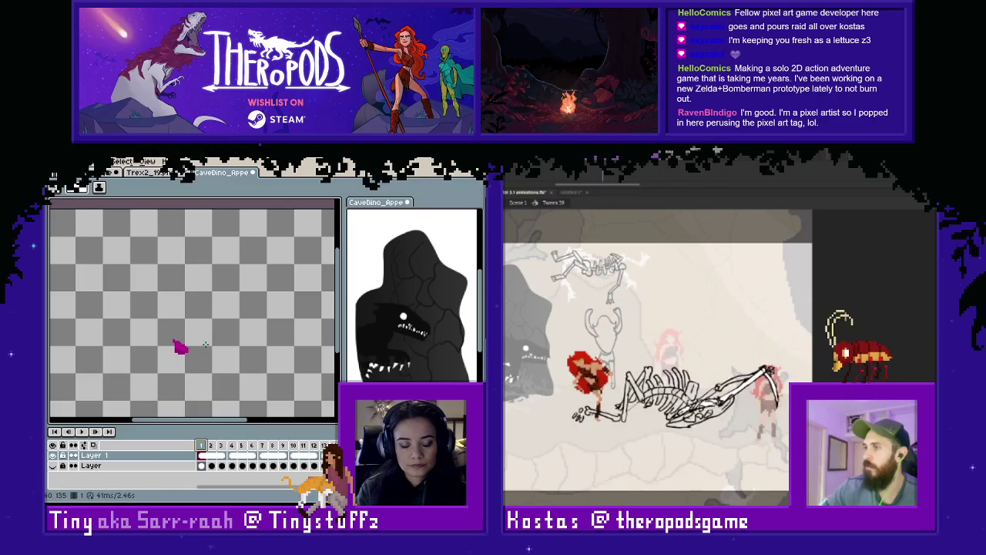
left_click(54, 467)
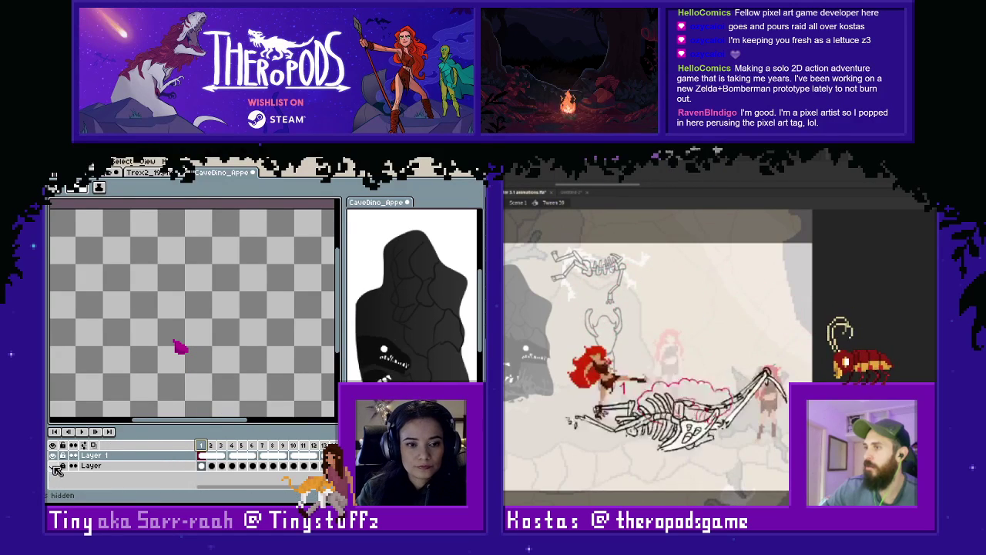
left_click(54, 466)
scroll(187, 348, "up", 4)
mouse_move(171, 343)
left_mouse_down()
mouse_move(184, 358)
mouse_move(145, 347)
left_mouse_up()
left_click(153, 356, "alt")
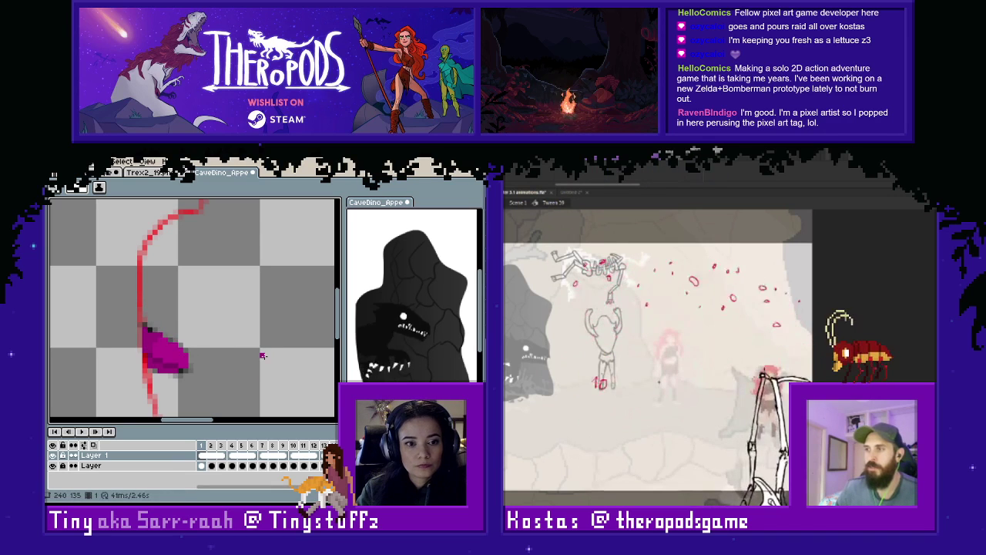
key("period")
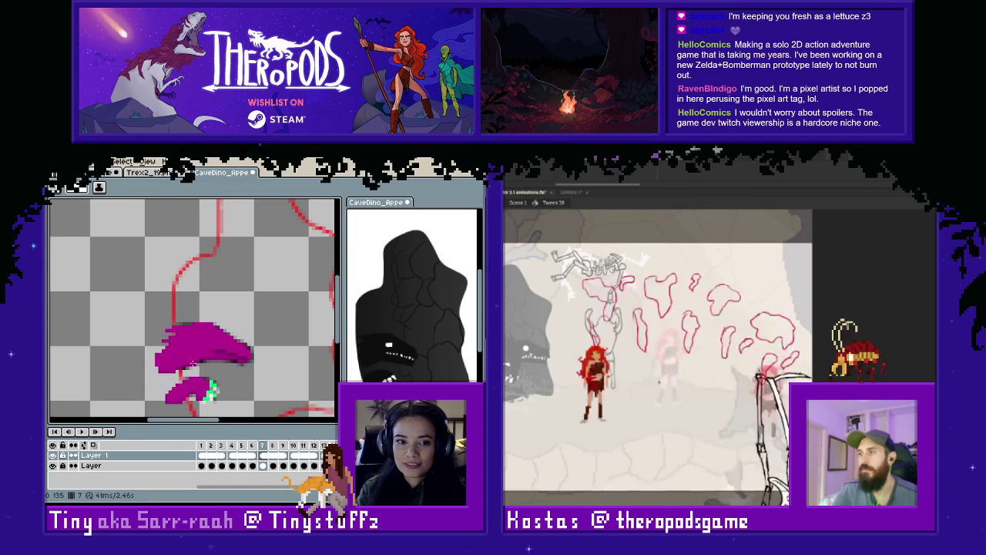
Toggle the visibility of Layer 1 on frame 7 to compare the painted head and hand with the sketch.
left_click(53, 456)
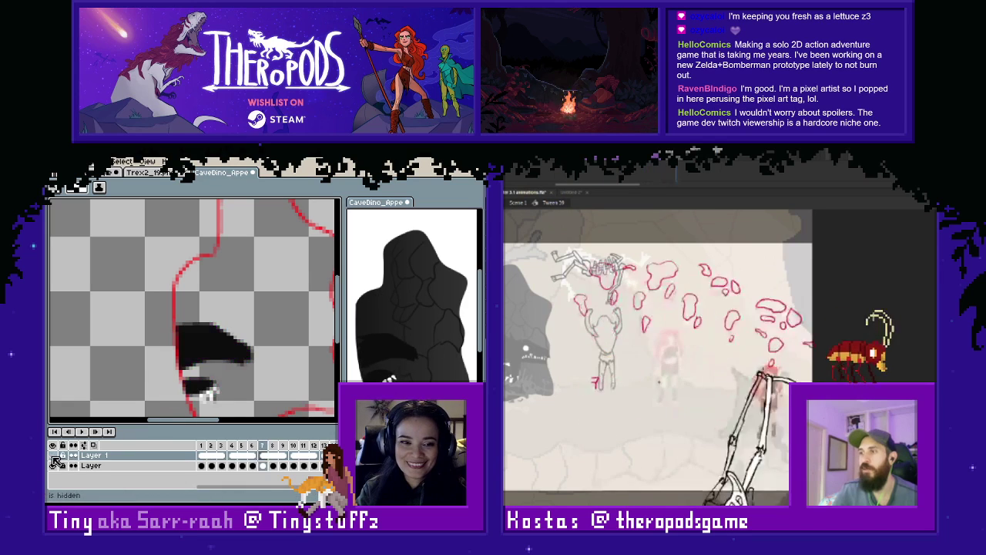
left_click(54, 456)
left_click(54, 456)
left_click(54, 456)
key("m")
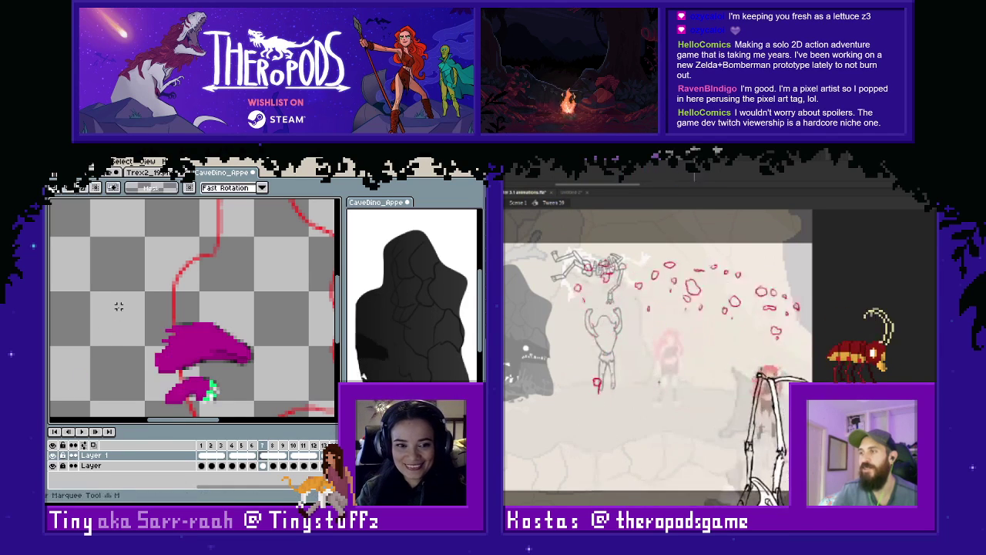
Delete the magenta lying past the cave outline on frame 7 and clean up the cut edges of the head and hand.
mouse_move(113, 293)
left_mouse_down()
mouse_move(195, 408)
mouse_move(174, 377)
mouse_move(181, 390)
mouse_move(154, 409)
left_mouse_up()
key("Delete")
key("Delete")
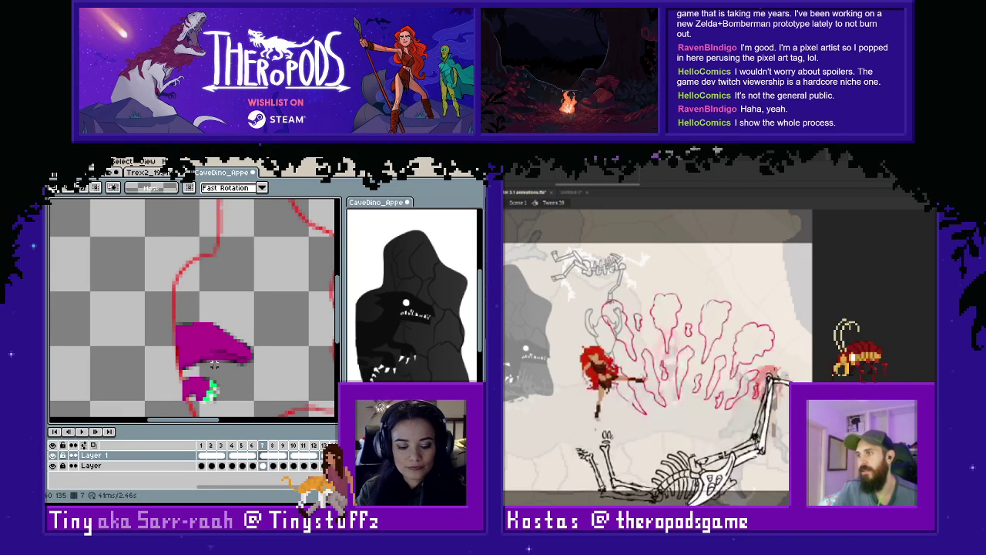
scroll(214, 364, "up", 1)
key("l")
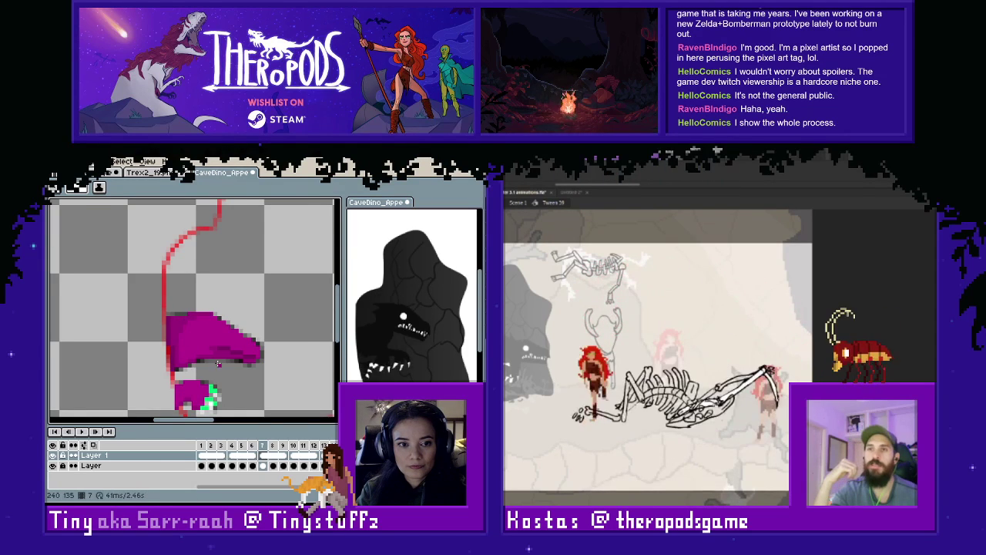
scroll(218, 363, "down", 1)
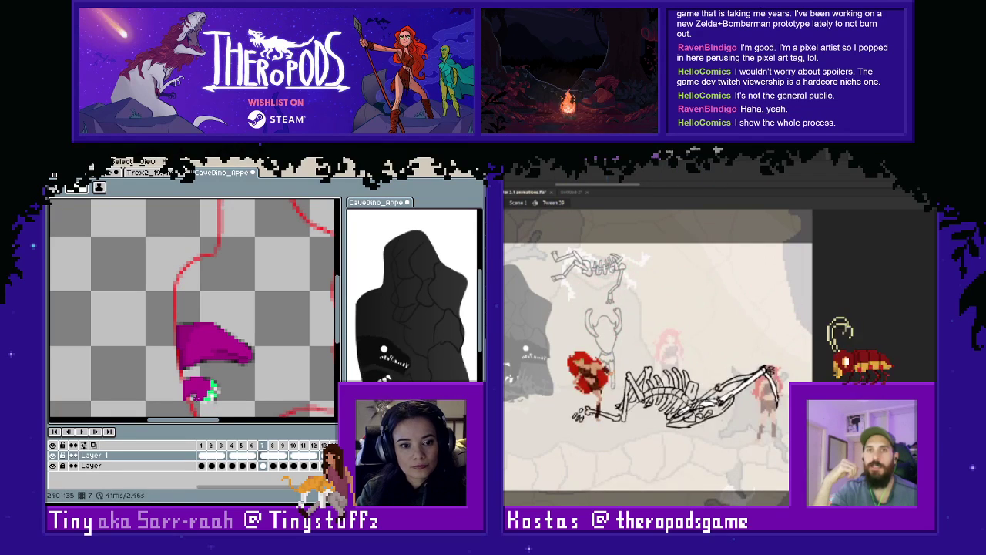
scroll(194, 395, "up", 1)
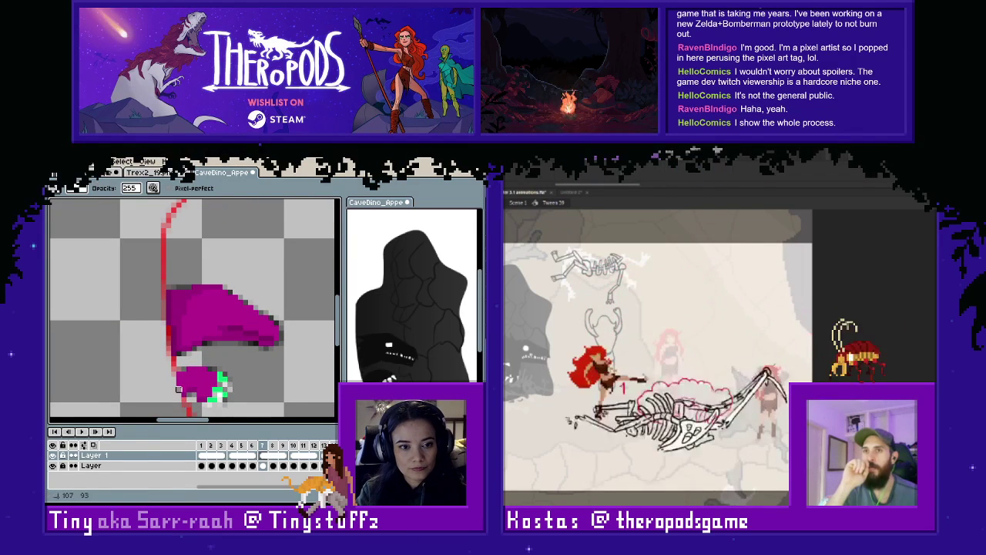
Shade the cut edges of the head and hand on frame 7 with a sampled darker magenta.
left_click(54, 455)
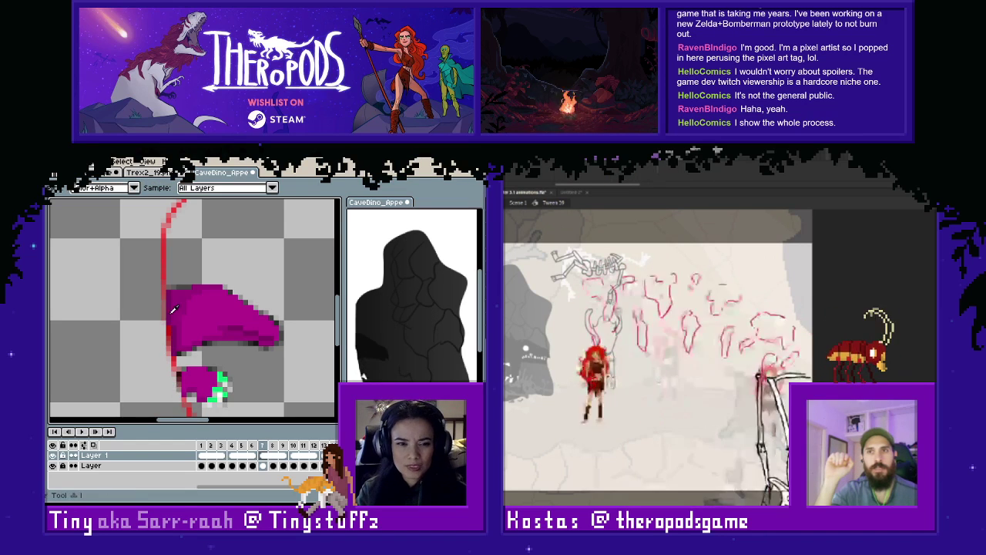
left_click(177, 377, "alt")
key("l")
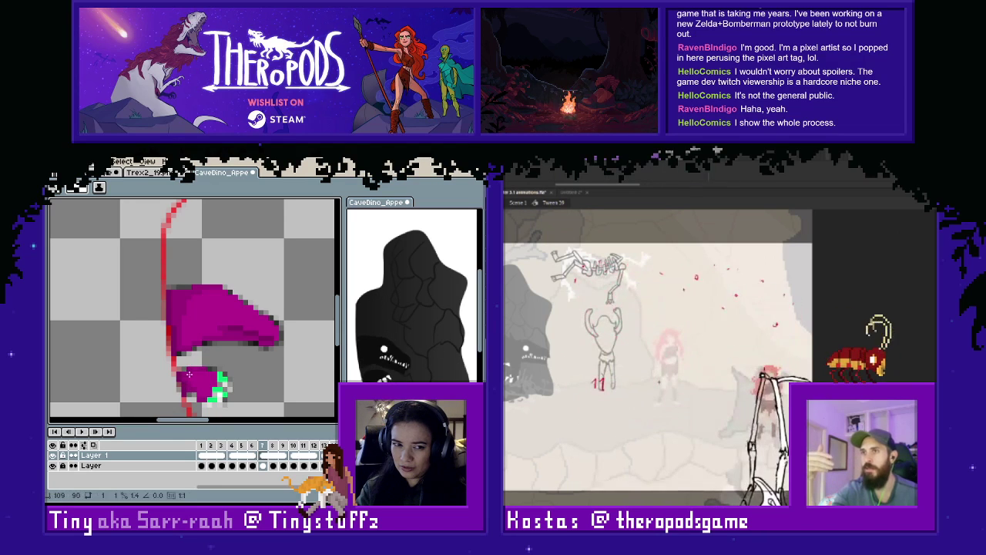
scroll(233, 370, "down", 1)
scroll(231, 371, "up", 1)
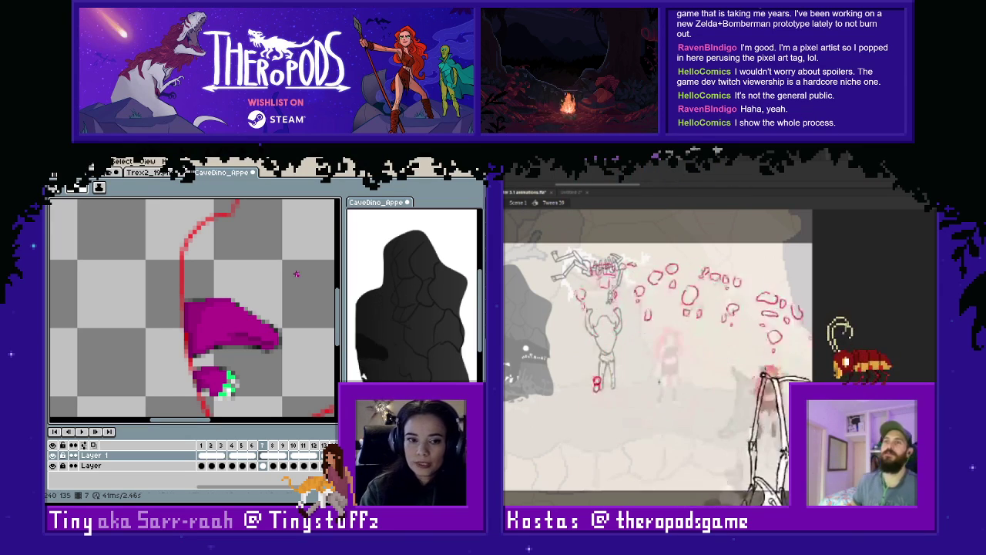
scroll(254, 361, "up", 1)
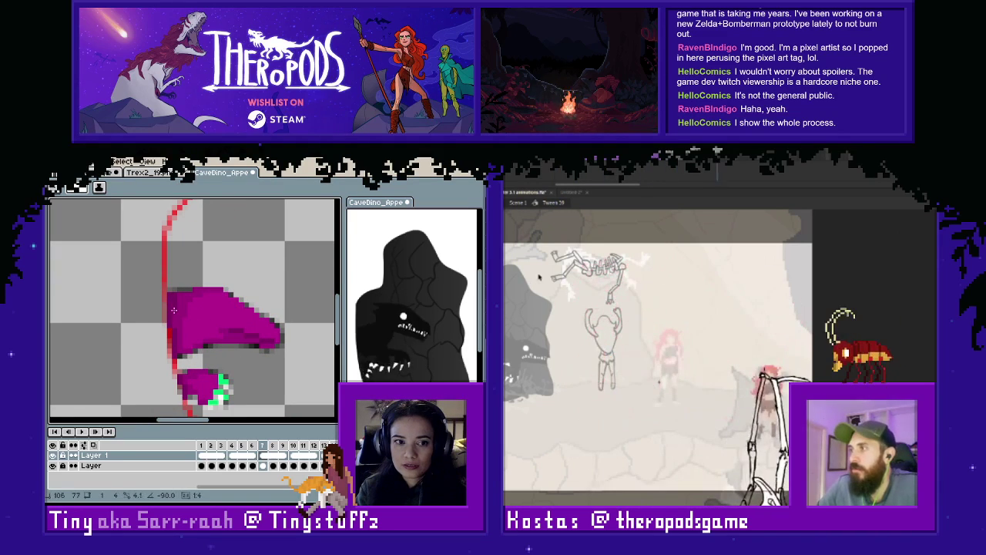
scroll(236, 308, "down", 2)
Step through frames 6 to 10 to check the painted head and hand against the cave outline.
key("Left")
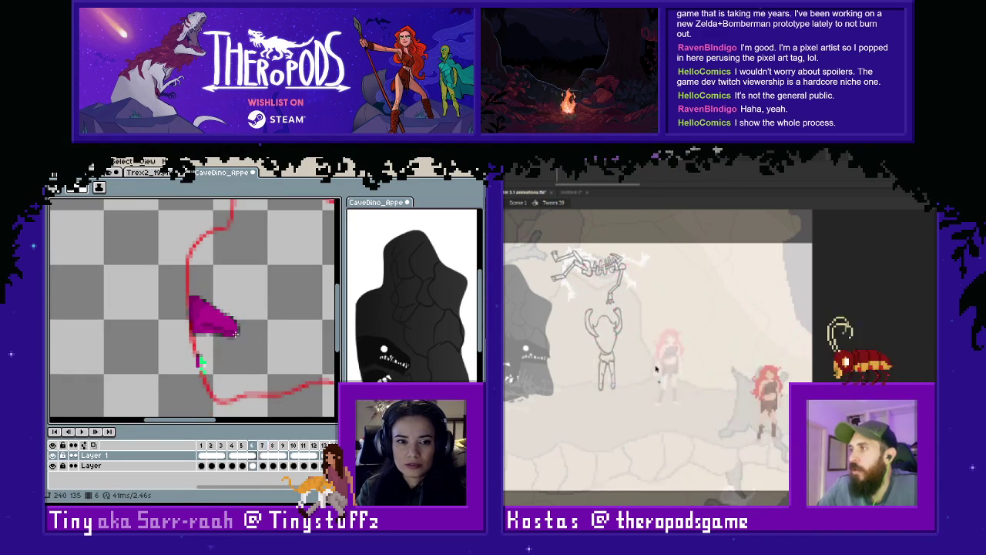
key("Right")
key("Right")
key("Right")
key("Right")
key("Left")
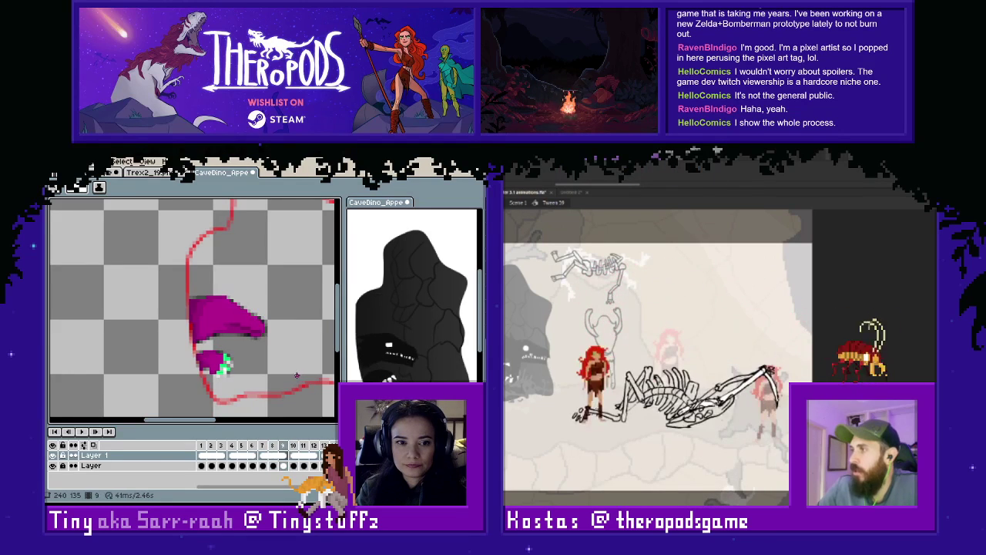
key("Right")
scroll(215, 345, "up", 1)
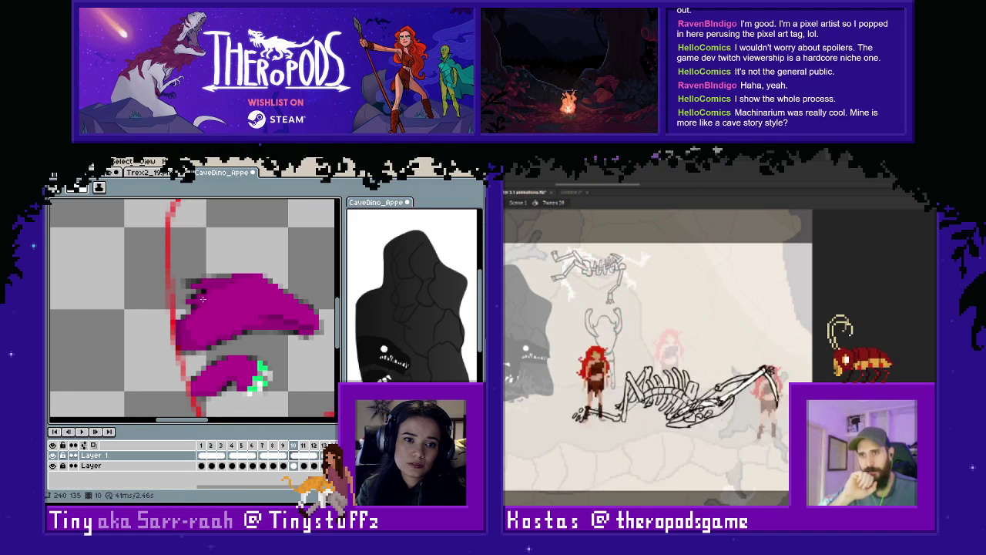
scroll(203, 298, "down", 2)
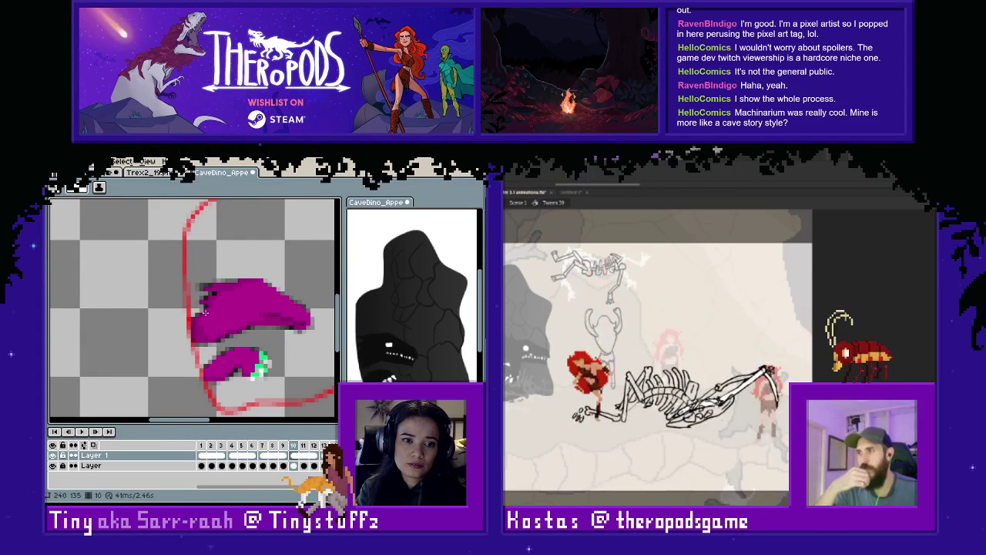
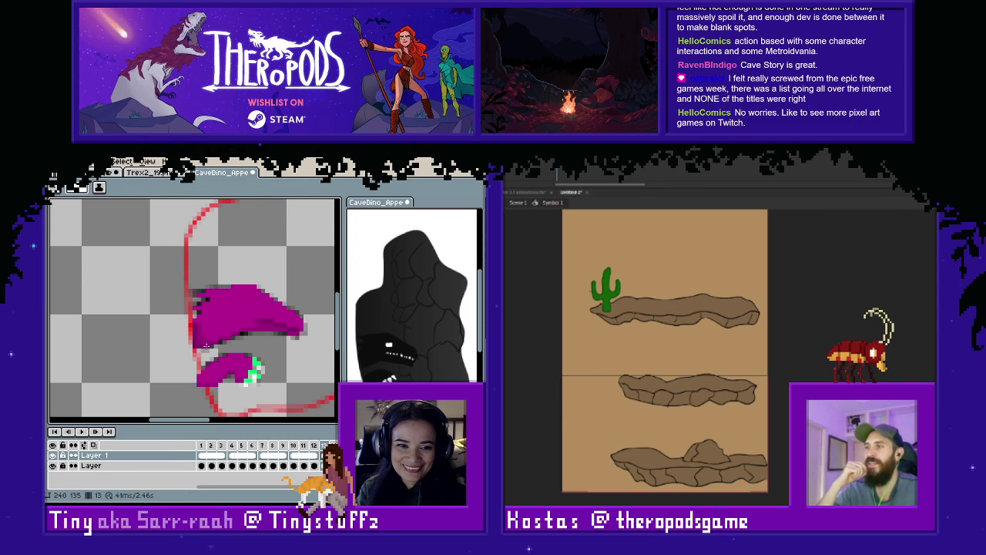
Shade the head's back edge along the cave outline on frame 13 with sampled colours and compare it with the adjacent frames.
key("alt")
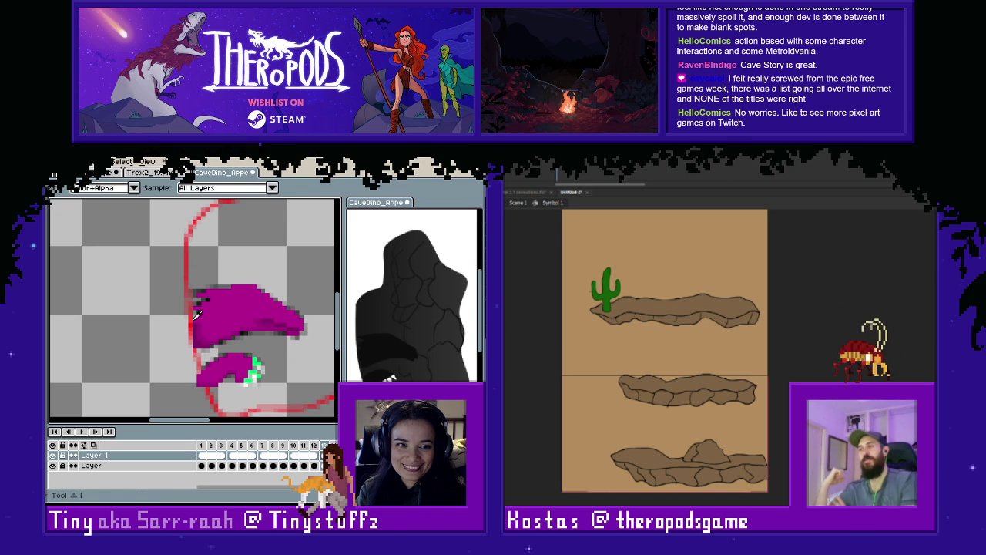
key("b")
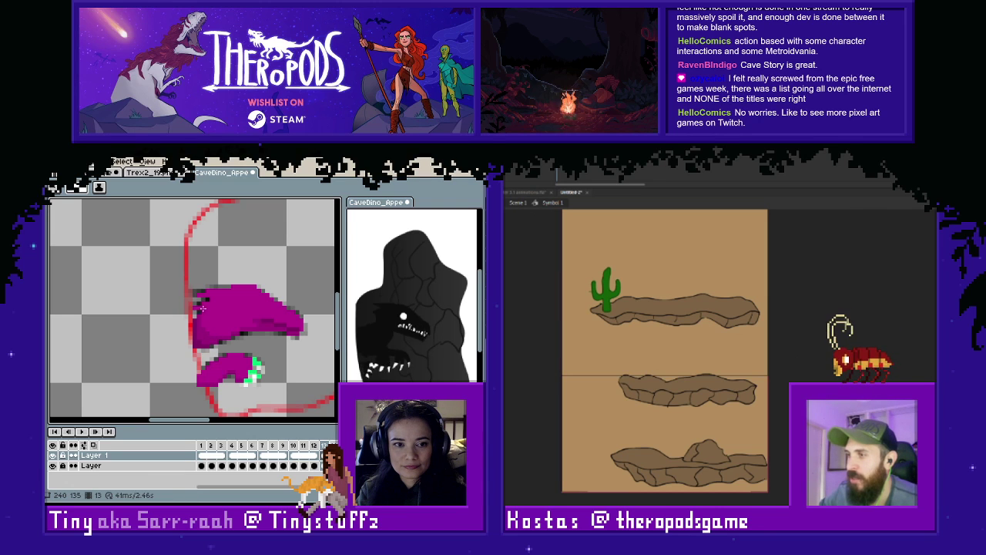
key("alt")
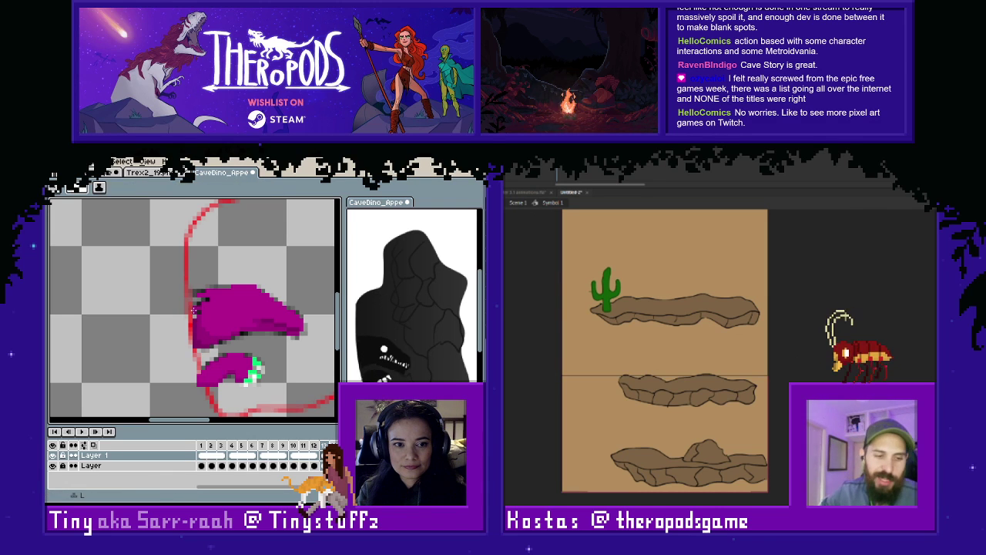
key("alt")
key("b")
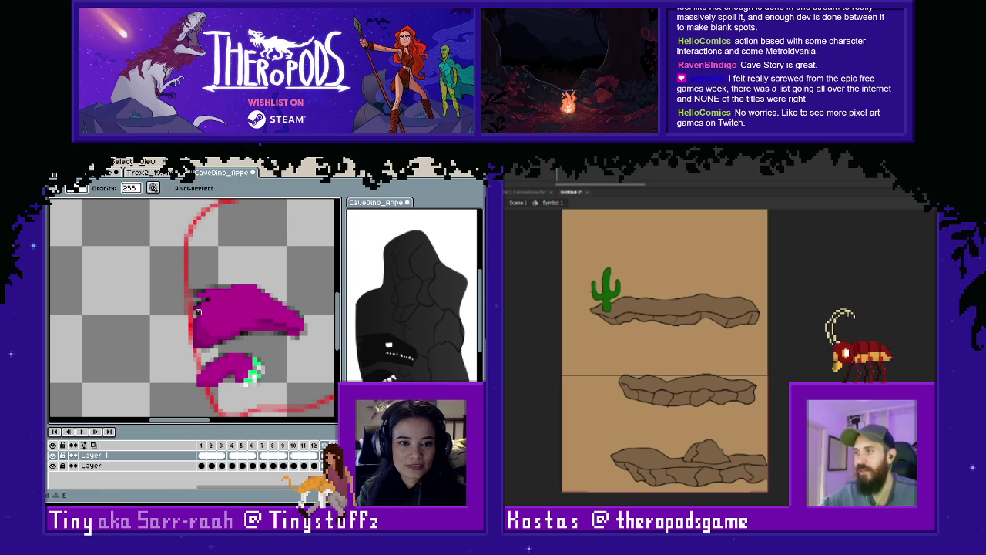
key("l")
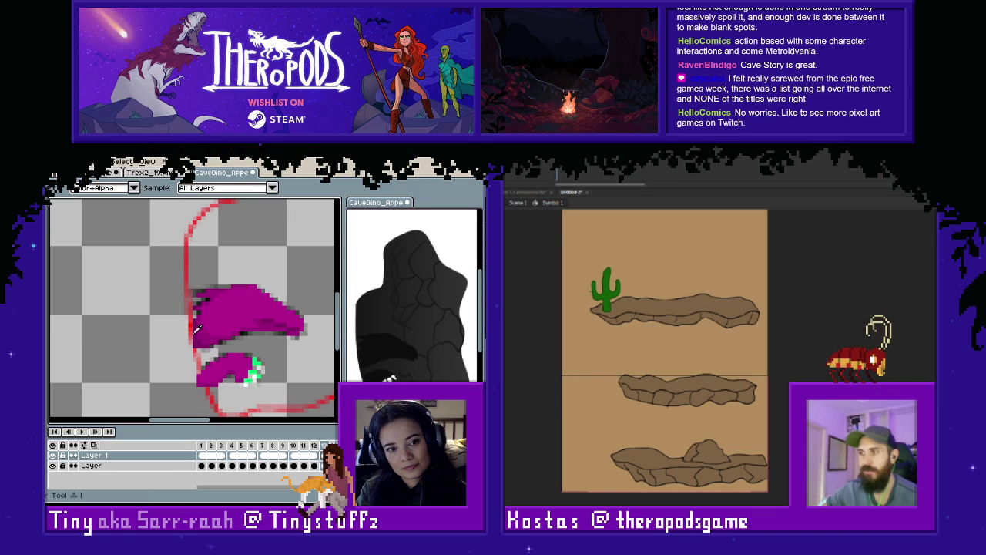
left_click(202, 329, "alt")
key("Left")
key("Right")
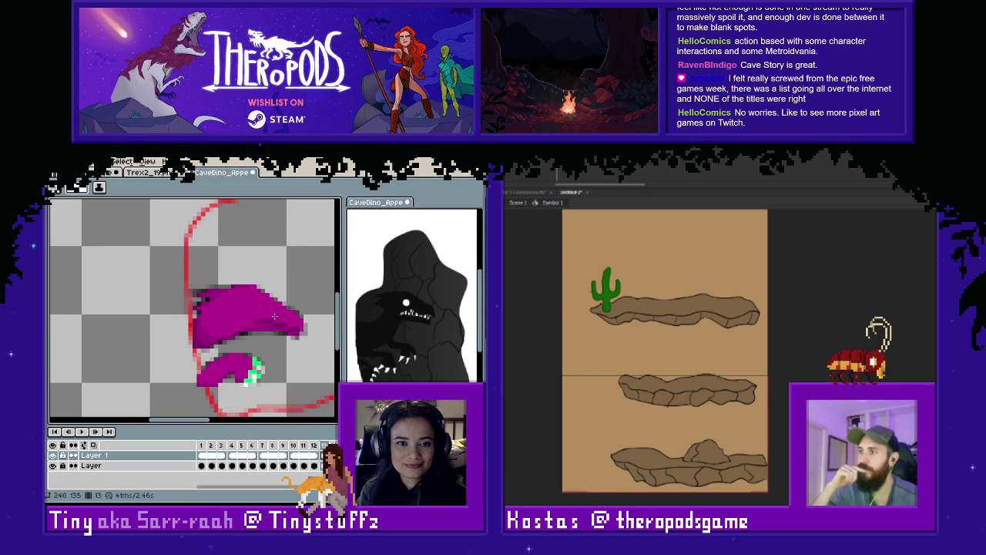
key("Right")
key("Left")
Touch up the upper and back edges of the head on frame 13 with a colour sampled from its top edge.
key("i")
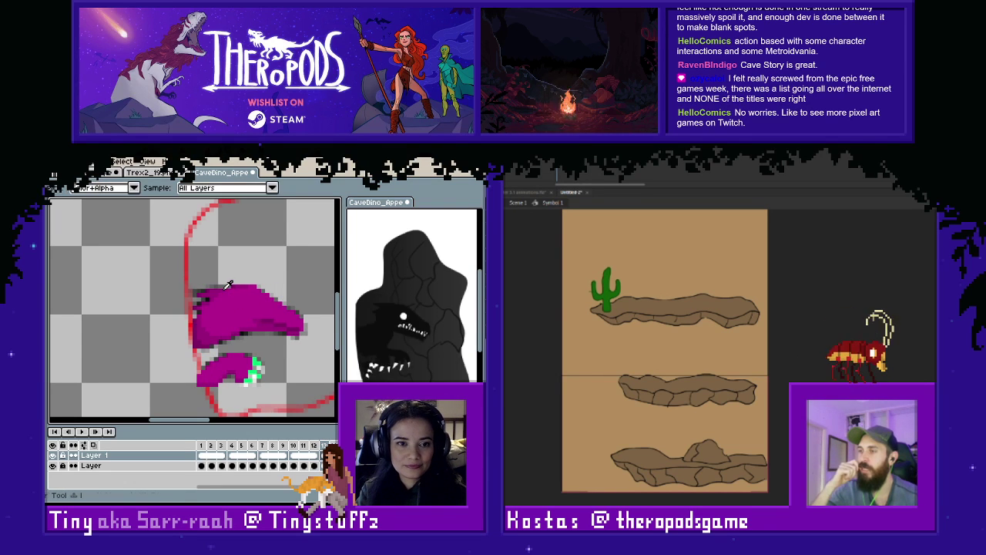
left_click(225, 289, "alt")
scroll(254, 337, "down", 1)
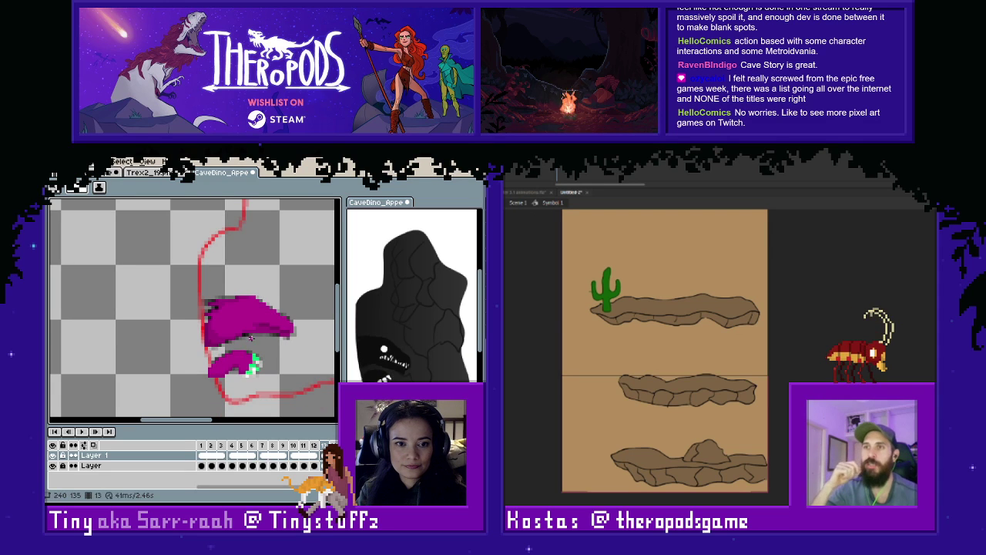
scroll(247, 346, "up", 1)
key("e")
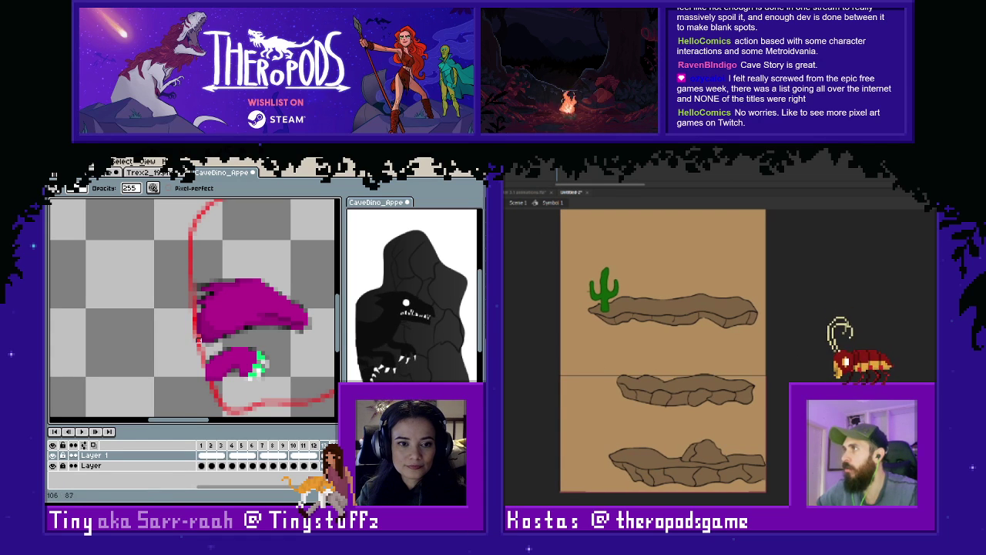
Trim and darken the hand's edge on frame 13, and open the desert platform symbol for editing in the other window.
key("b")
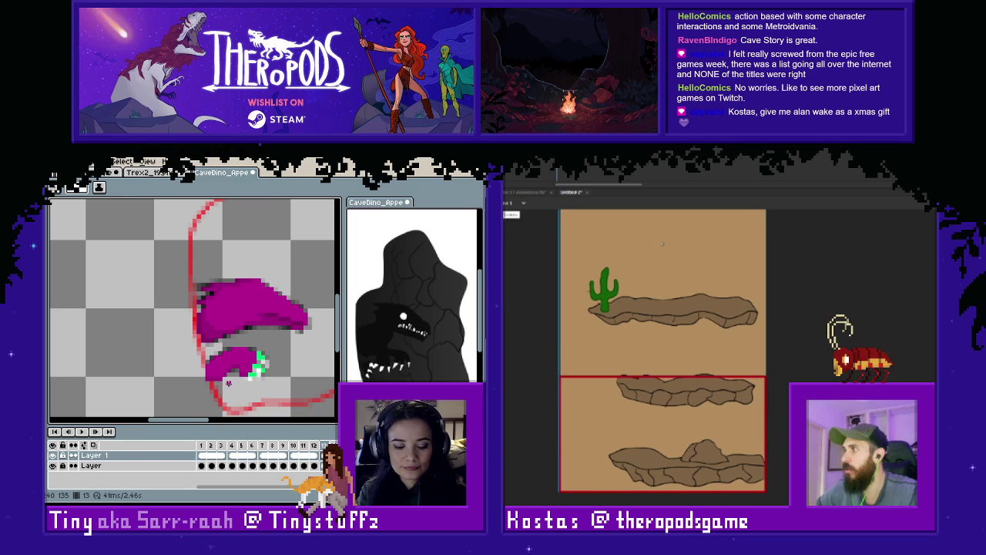
key("i")
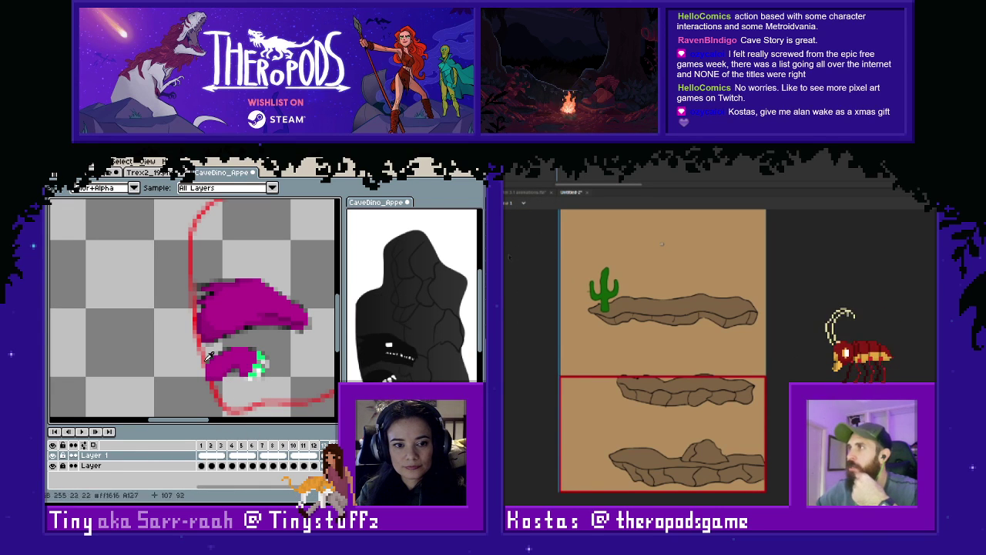
key("b")
key("e")
double_click(567, 247)
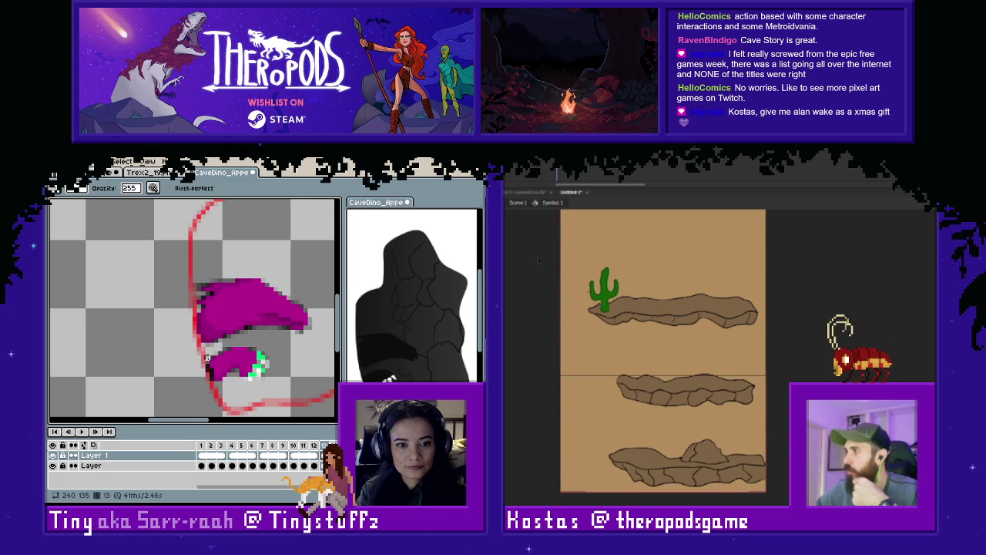
key("Return")
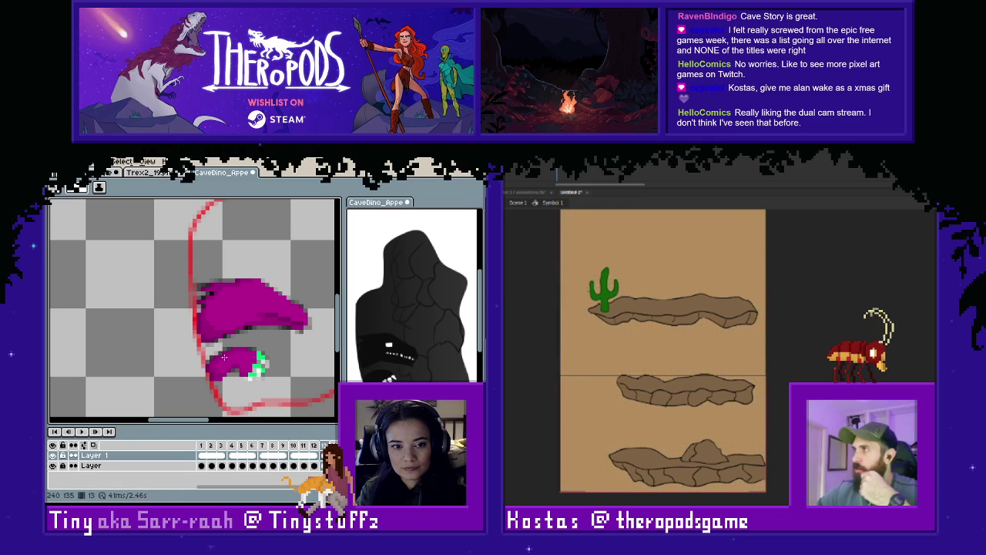
left_click_drag(231, 353, 247, 352)
Select all artwork in the desert platform symbol and clear the selection.
key("ctrl+a")
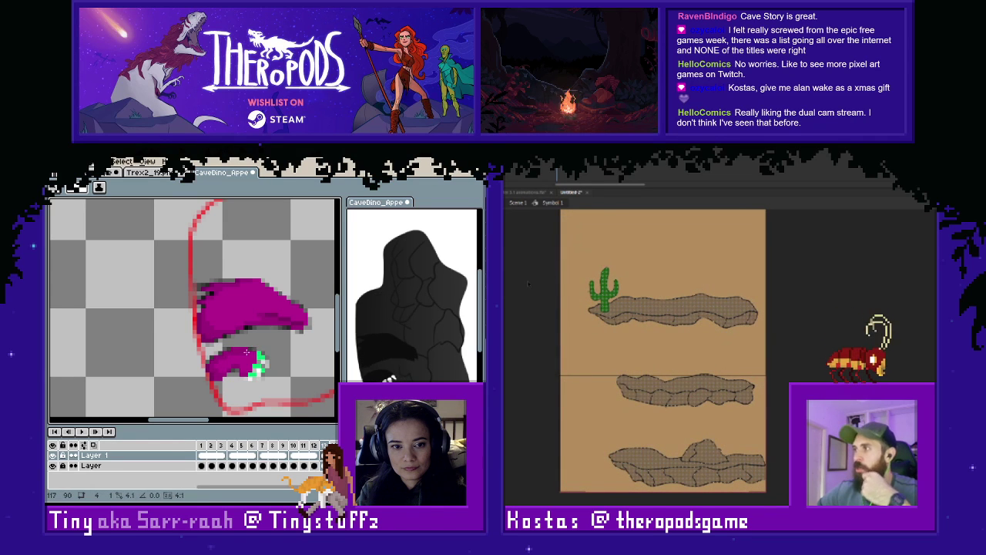
key("ctrl+shift+a")
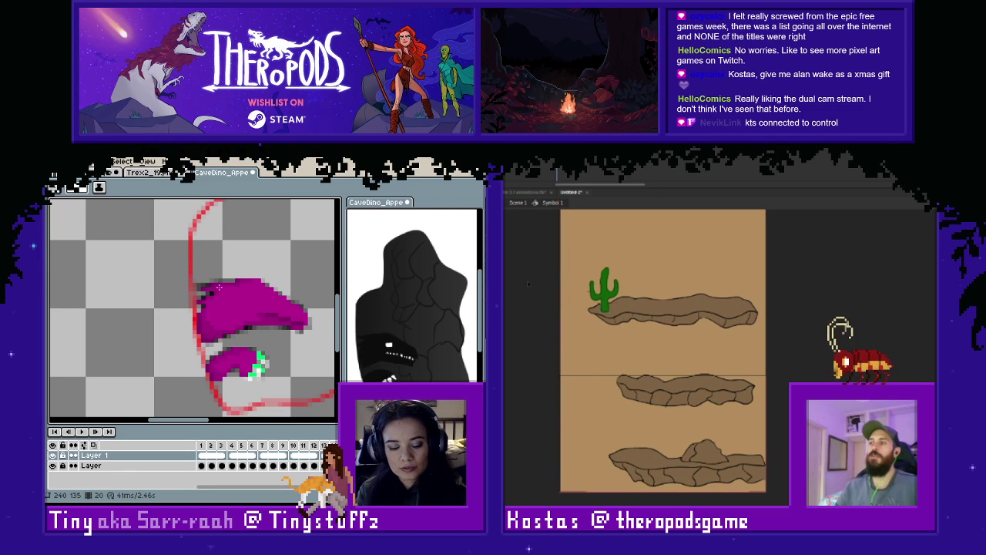
Erase the magenta past the cave outline behind the head on the frame with the cyan eye and green teeth.
key("i")
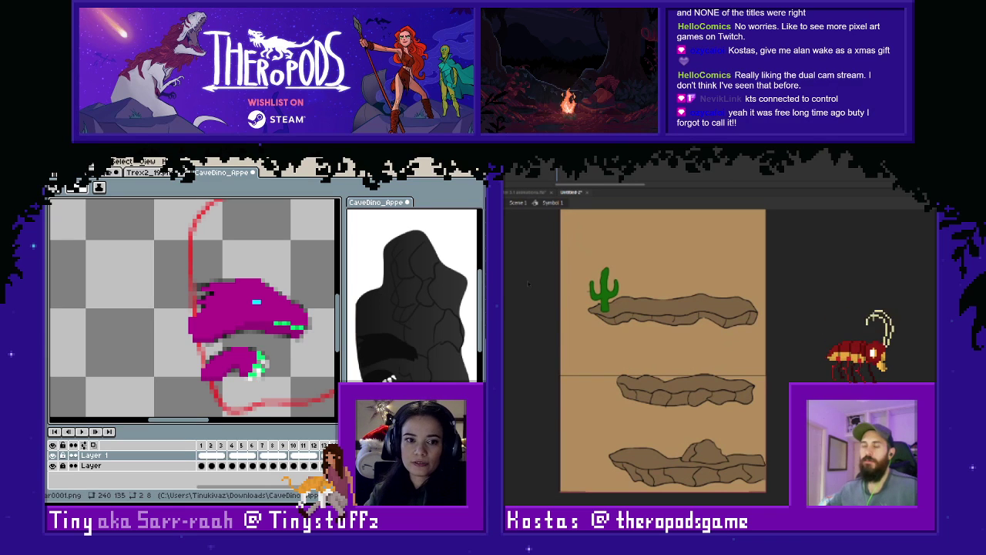
key("e")
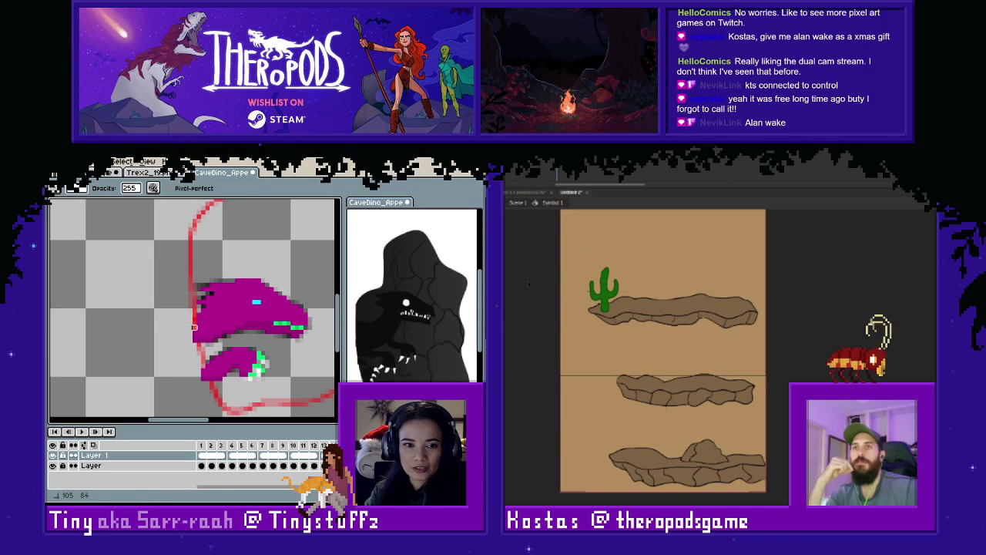
key("i")
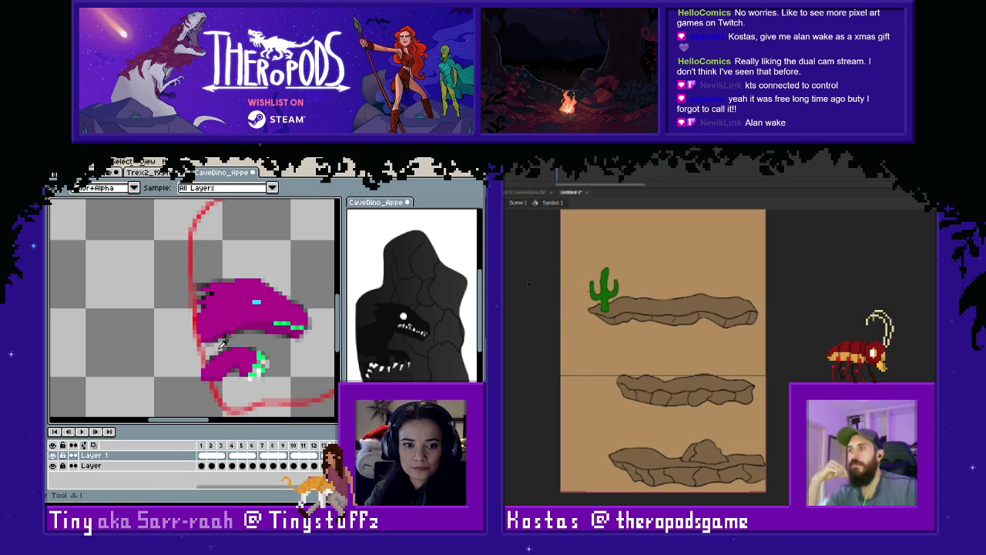
Copy the trimmed and shaded back of the head from frame 20 onto the matching area of frame 21.
key("Right")
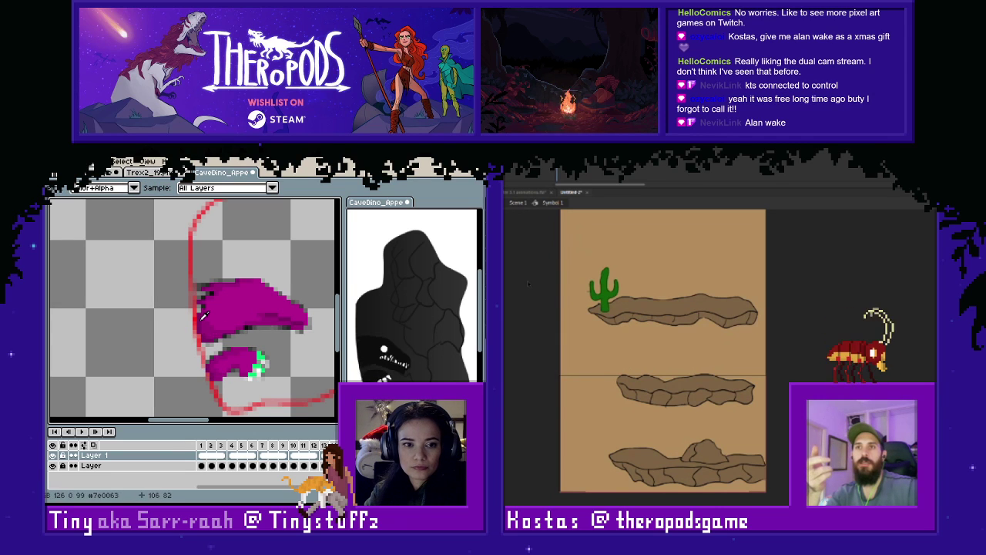
key("Left")
key("Right")
key("Left")
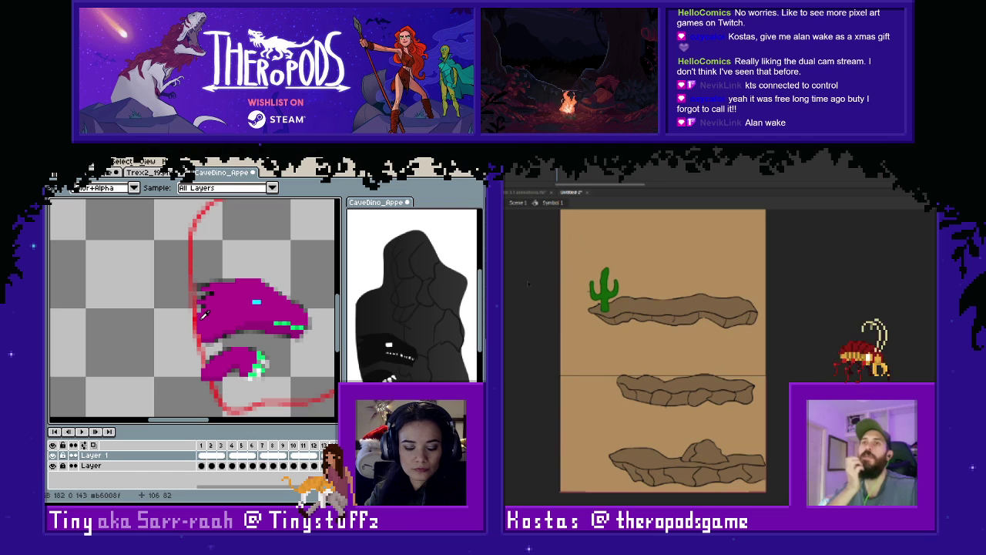
key("b")
key("Right")
key("m")
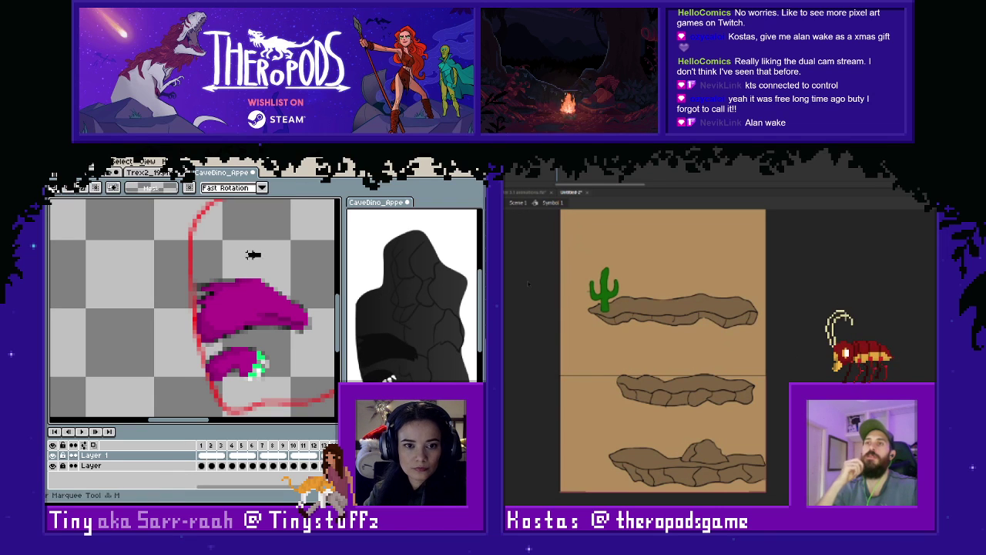
left_click_drag(262, 251, 165, 306)
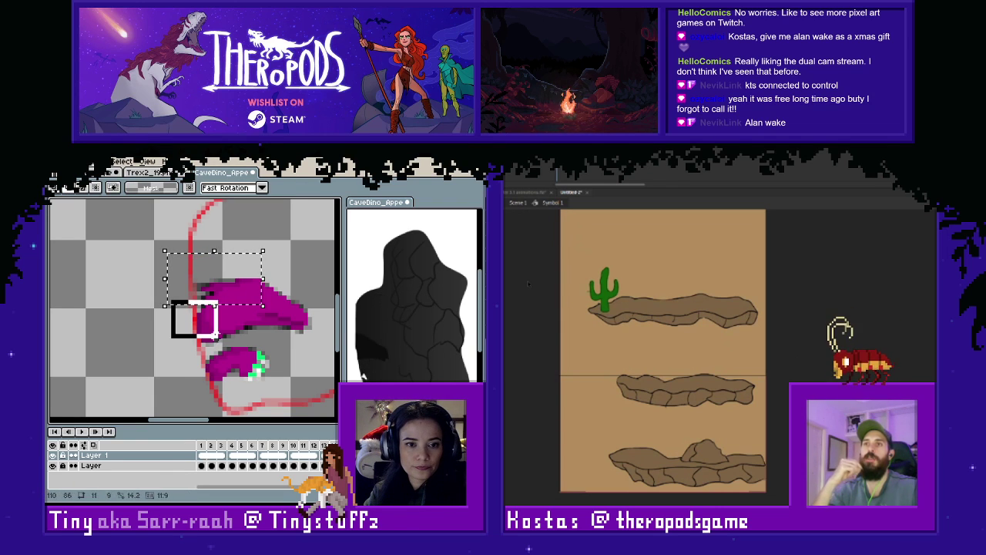
left_click_drag(217, 336, 235, 330)
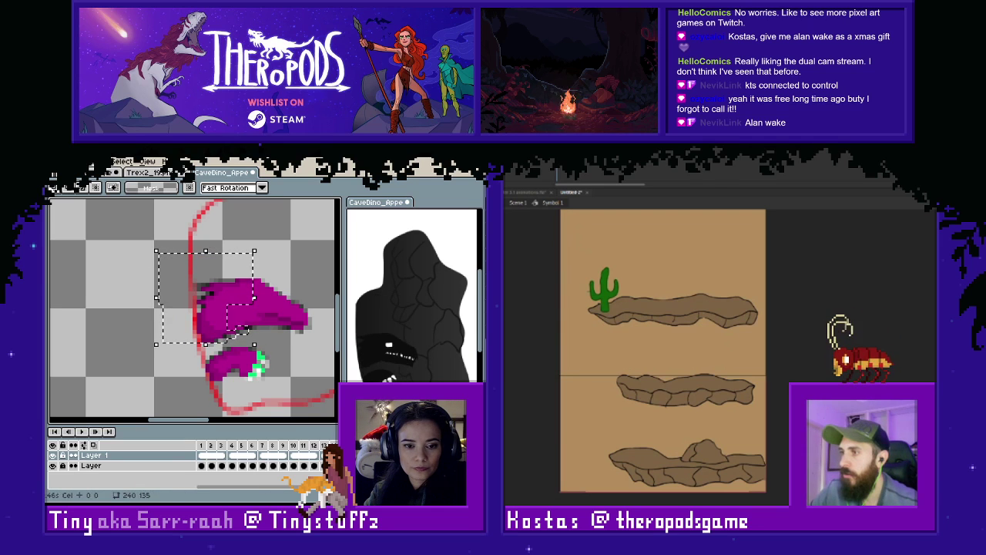
key("Right")
key("ctrl+d")
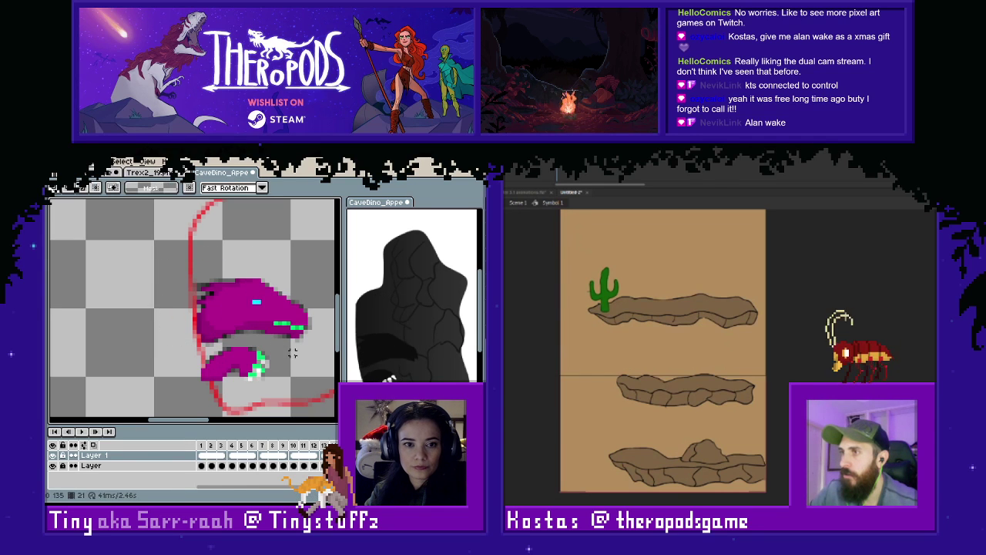
Compare the back of the head and the hand between frames 20 and 21.
key("Left")
key("Right")
key("Left")
key("Right")
key("Left")
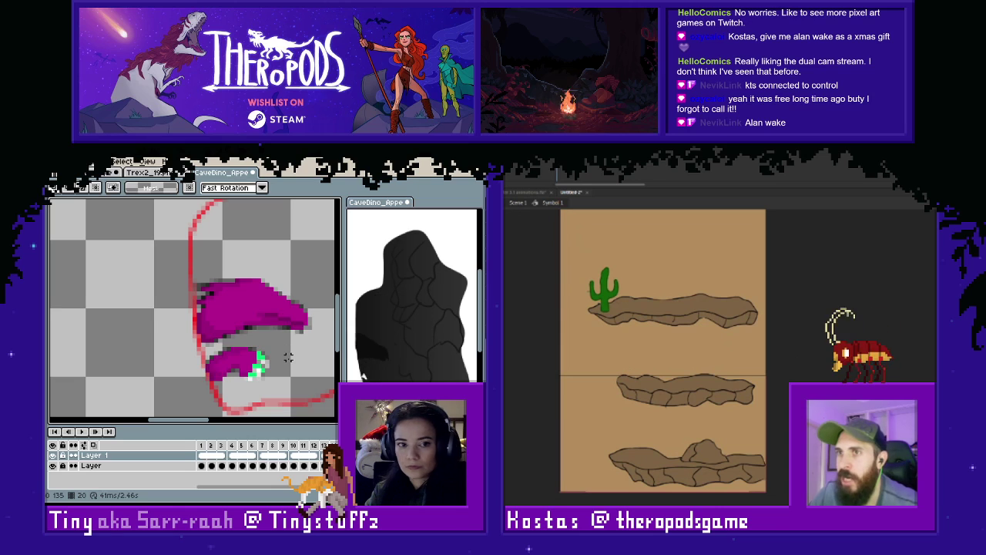
key("Right")
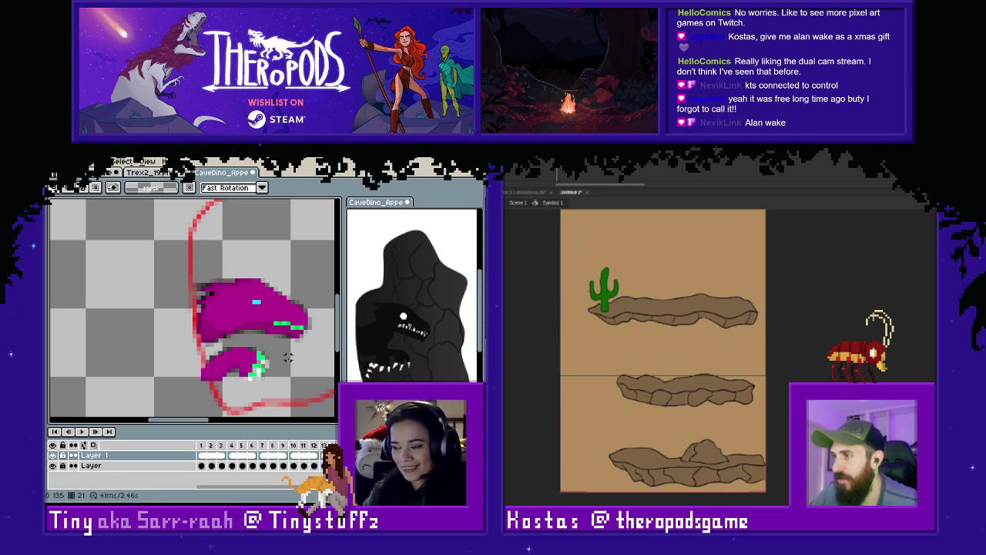
key("Left")
key("Right")
key("Left")
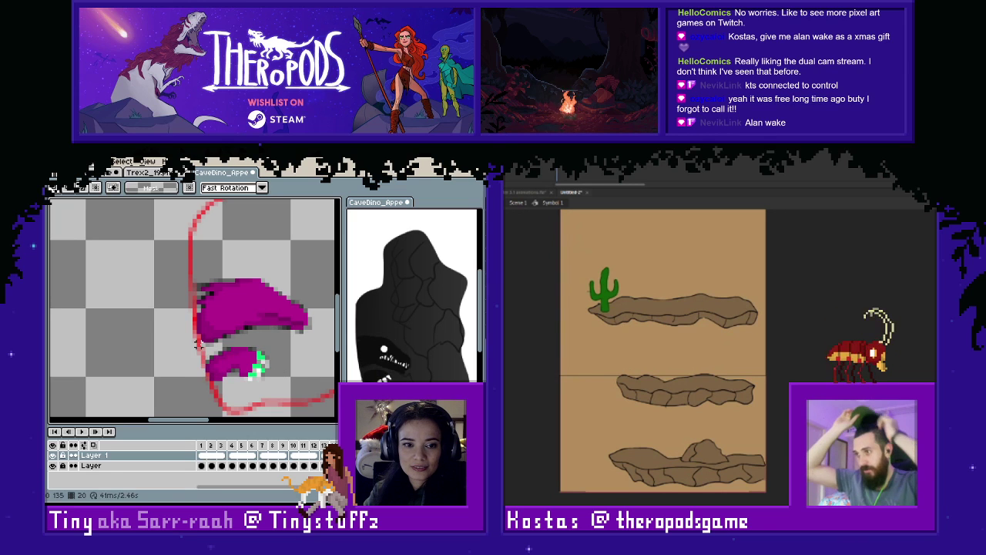
Copy the trimmed and shaded hand from frame 20 onto frame 21.
left_click_drag(195, 340, 285, 399)
key("Right")
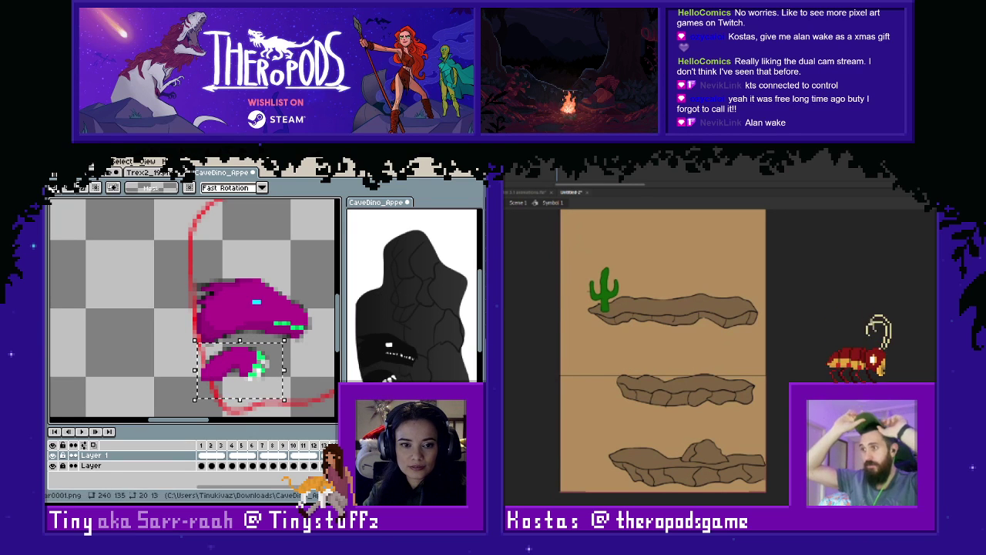
left_click(201, 394)
key("ctrl+d")
key("b")
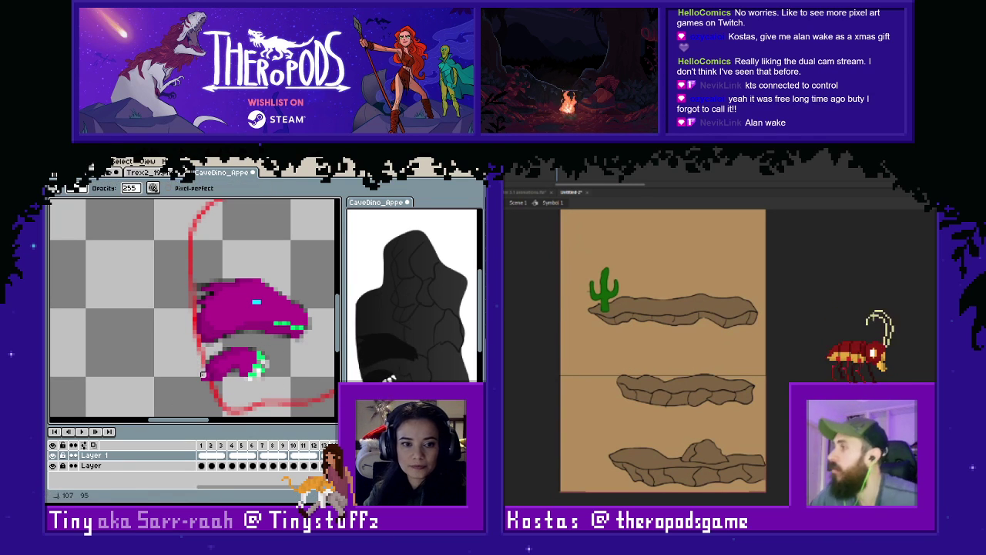
Compare the head and hand across the neighbouring frames, and check the cave skeleton scene in the other window before returning to the desert platforms.
key("Left")
key("Right")
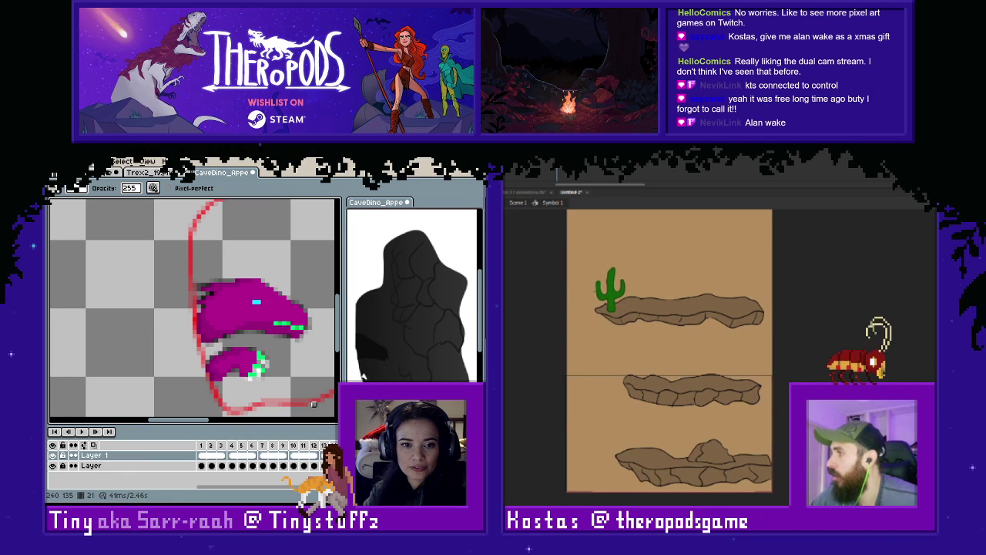
key("Left")
key("Right")
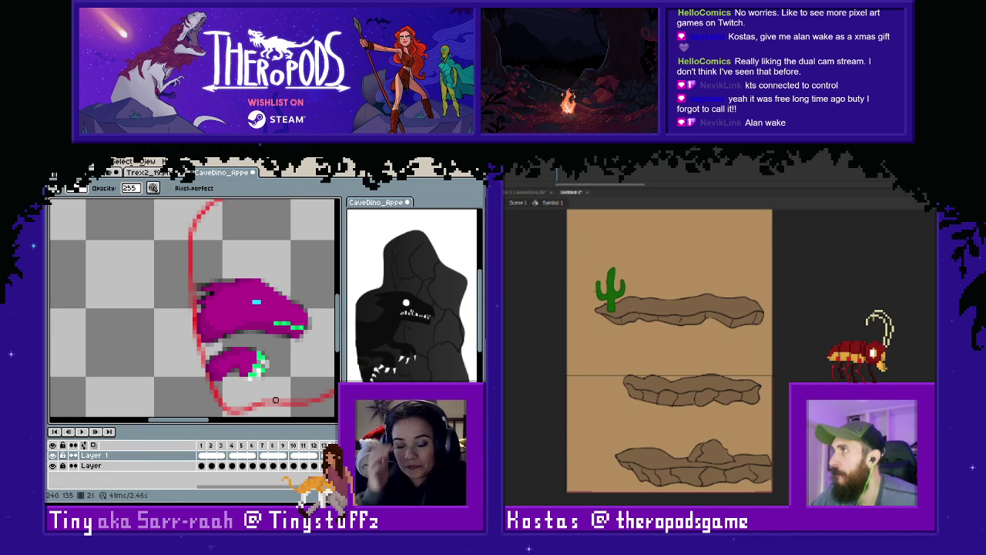
left_click(530, 192)
key("Left")
key("Right")
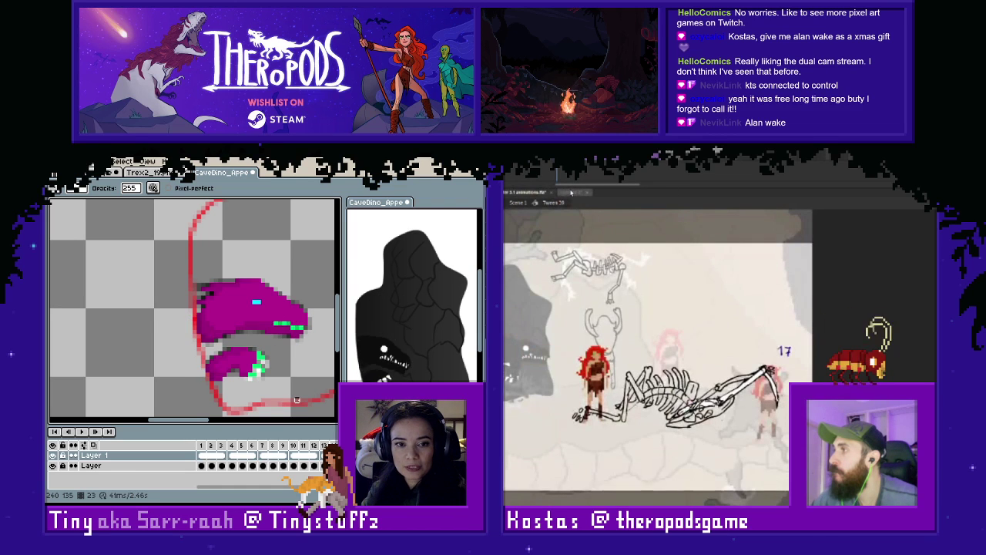
key("Left")
left_click(571, 193)
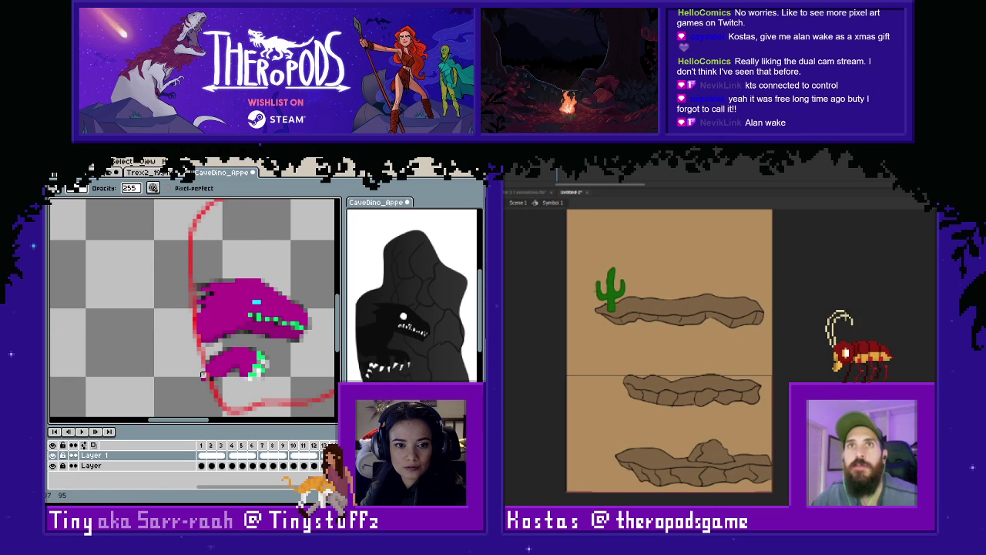
Copy the trimmed and shaded hand onto the frame with the longer row of green teeth.
key("m")
left_click_drag(197, 342, 282, 398)
left_click_drag(222, 365, 223, 369)
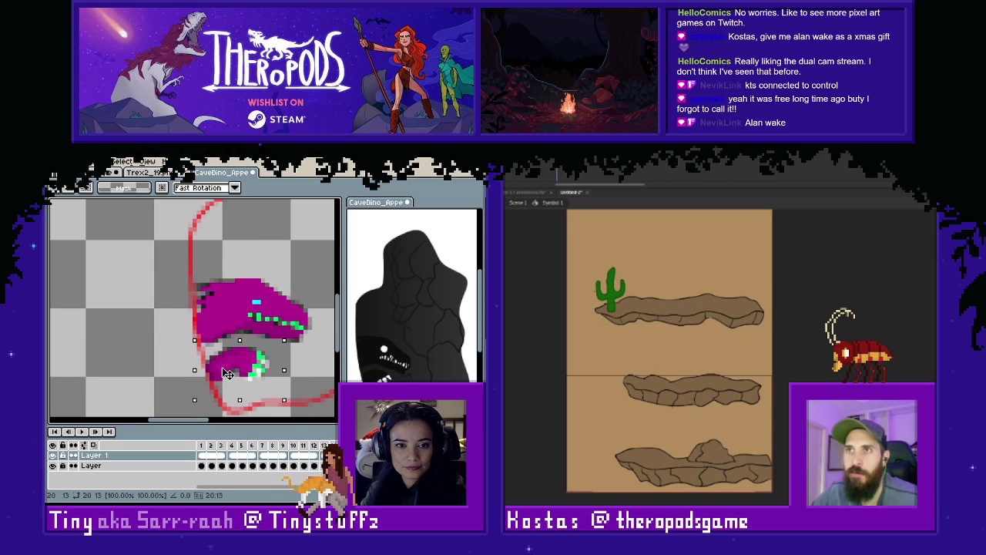
left_click(245, 403)
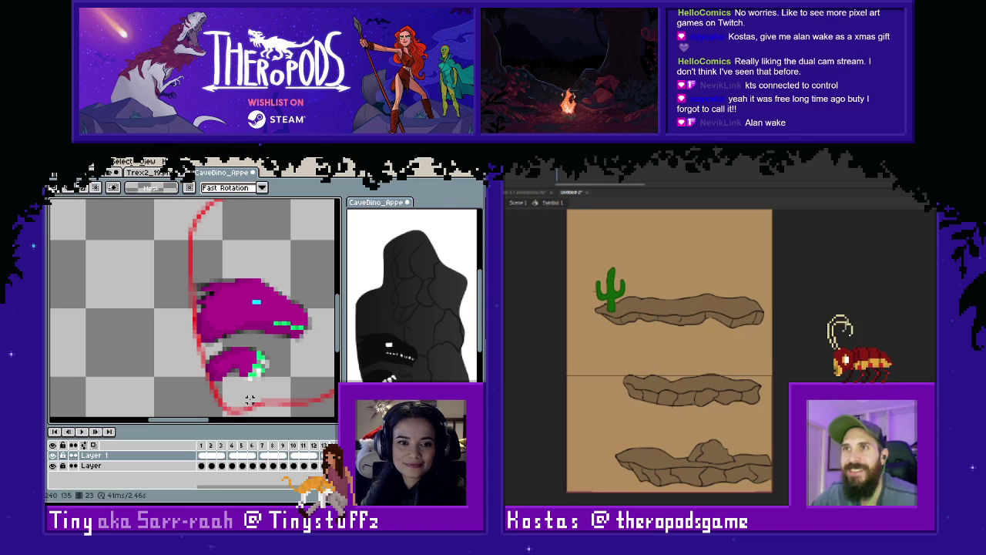
Copy the shaded back of the head onto the frame with the longer teeth row, and bring up the cactus notes in the other window.
left_click_drag(177, 268, 248, 343)
left_click_drag(203, 251, 265, 286)
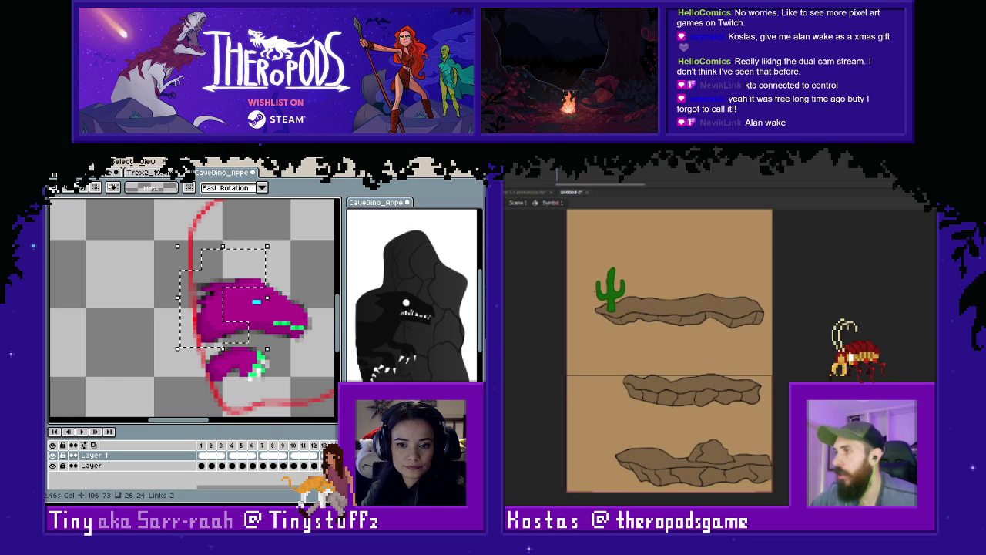
key("period")
key("alt+Tab")
key("ctrl+d")
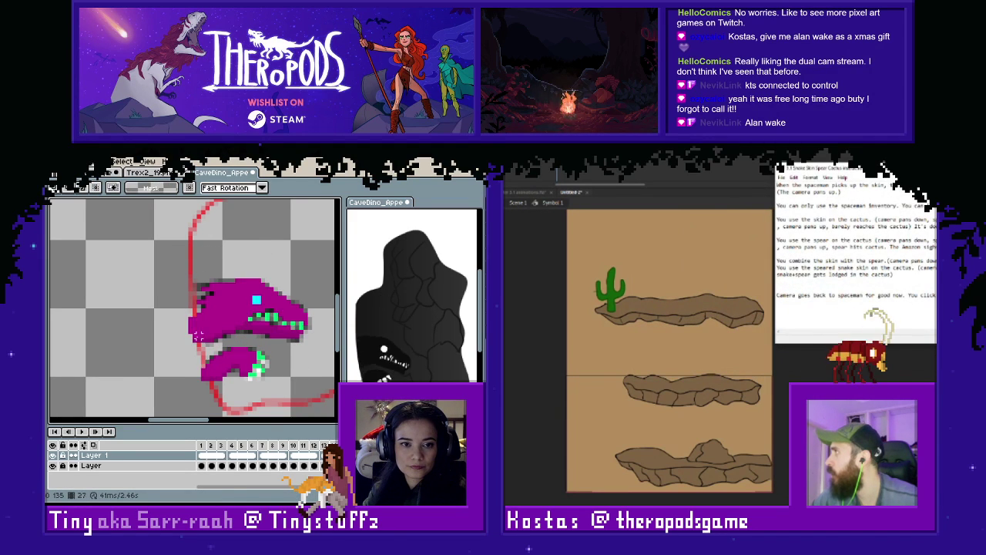
Copy the shaded back of the head and the trimmed hand from frame 26 onto frame 27.
left_click_drag(173, 263, 237, 344)
left_click_drag(215, 269, 256, 286)
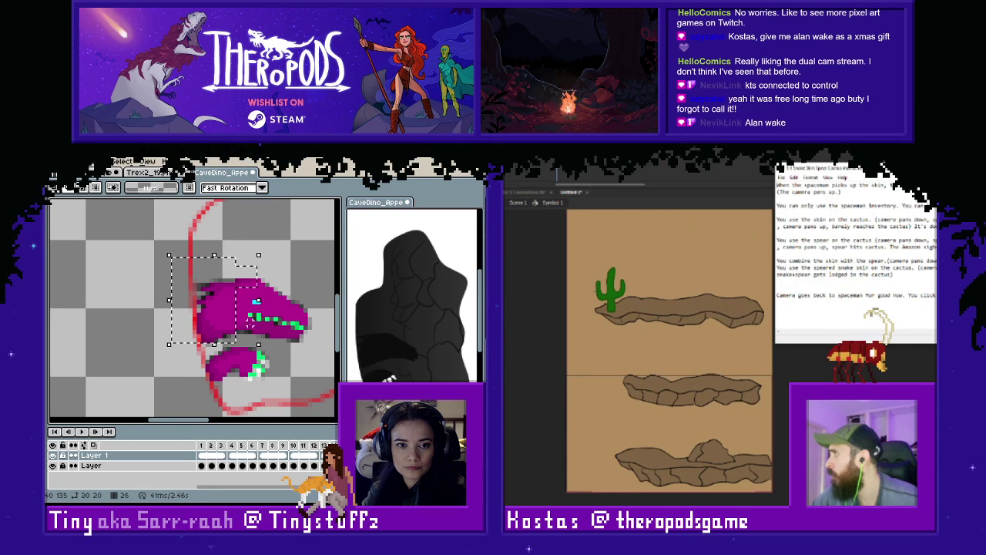
left_click_drag(233, 322, 253, 339)
left_click_drag(191, 344, 275, 402)
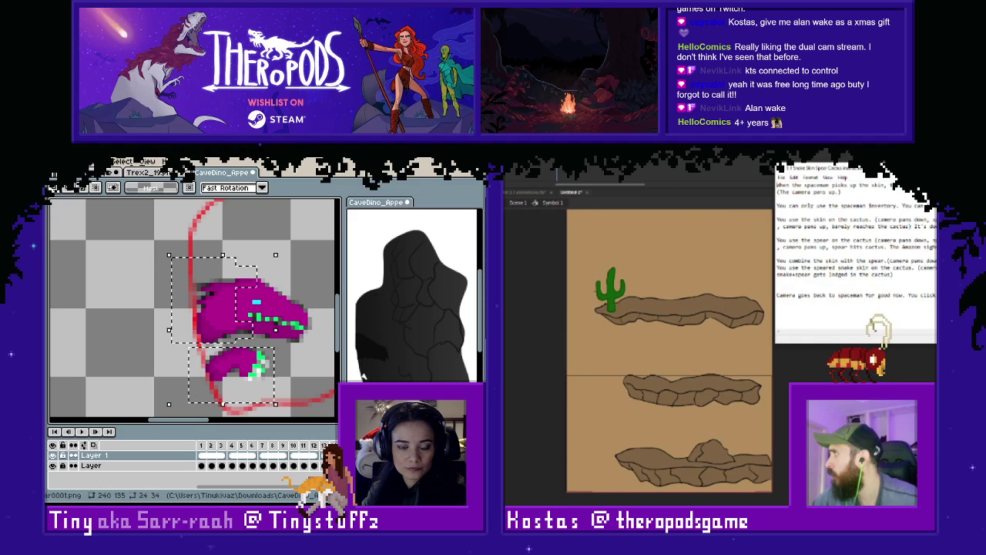
key("Right")
left_click(152, 294)
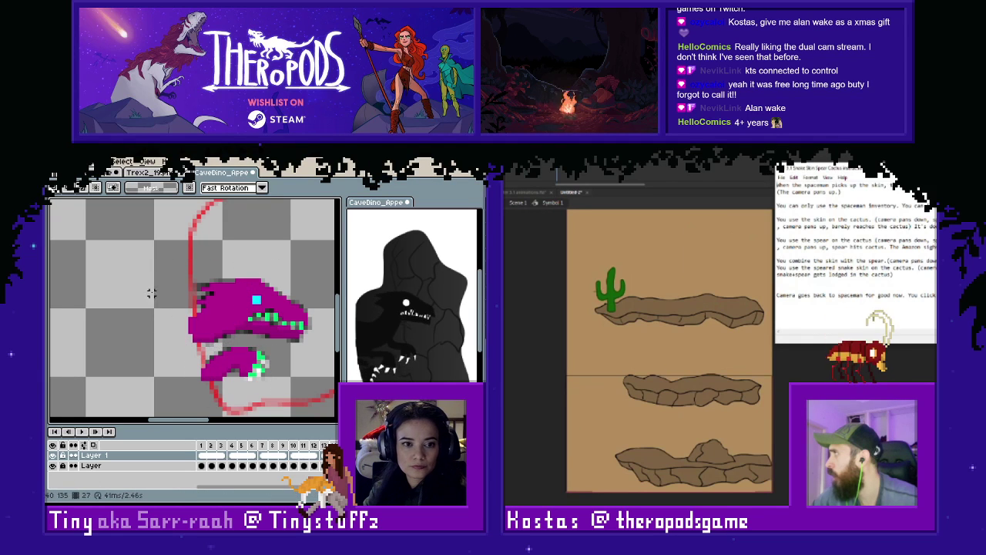
left_click(675, 406)
key("ctrl+v")
left_click(132, 311)
Delete the magenta past the cave outline on frame 27, and select and deselect all the platform artwork in the other window.
left_click_drag(187, 353, 207, 399)
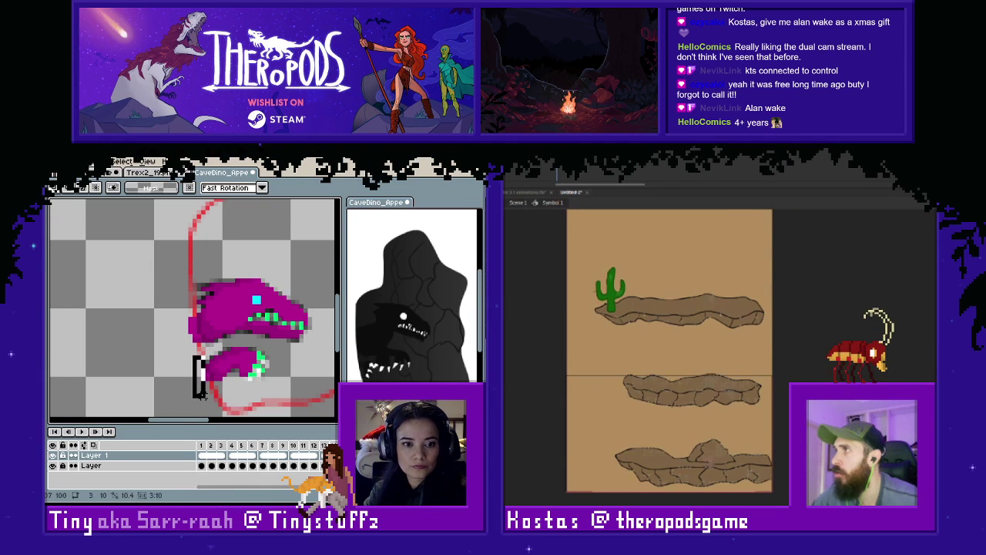
key("Delete")
key("ctrl+a")
left_click(205, 377)
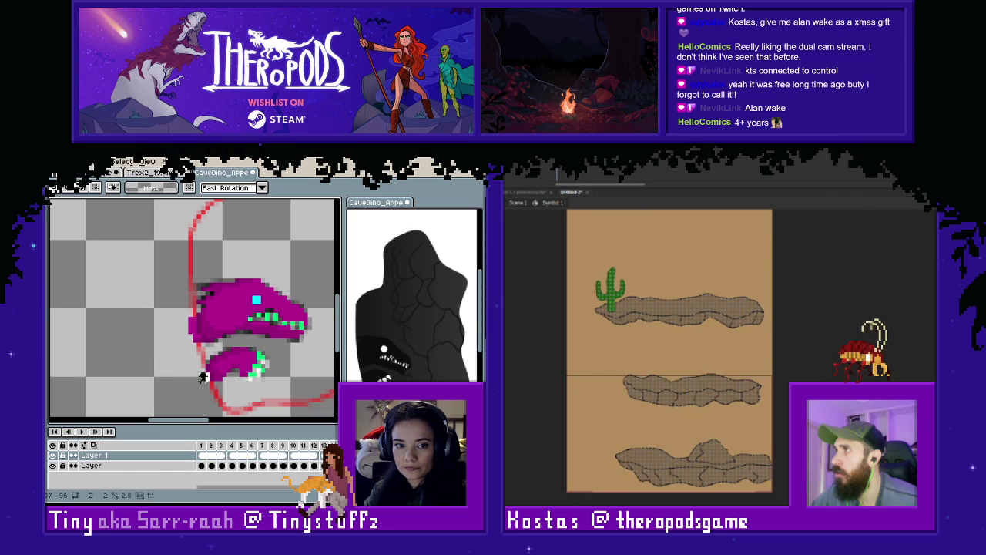
left_click(597, 290)
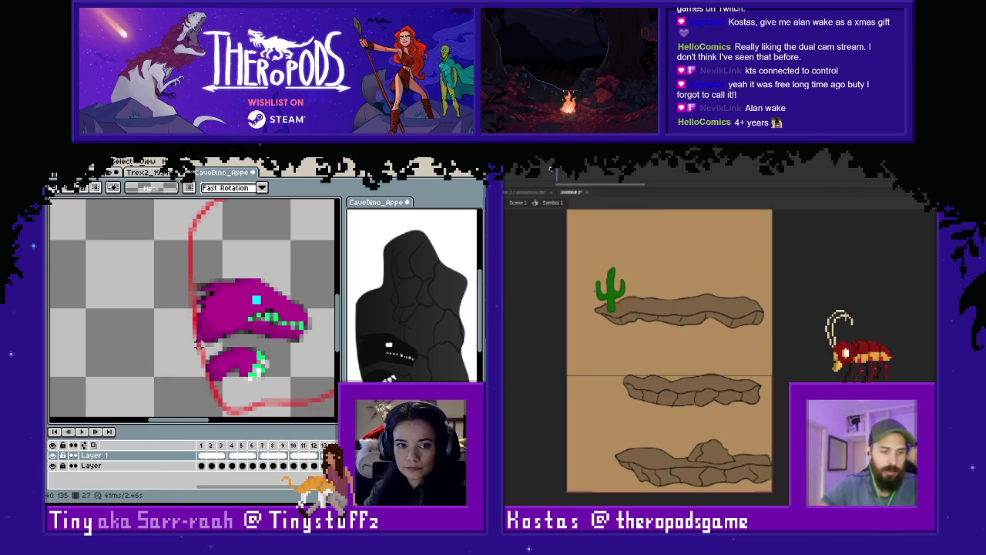
Shade the back edge of the head on frame 35 with dark magenta #7e0063 sampled from frame 34.
scroll(198, 339, "down", 2)
scroll(200, 362, "up", 1)
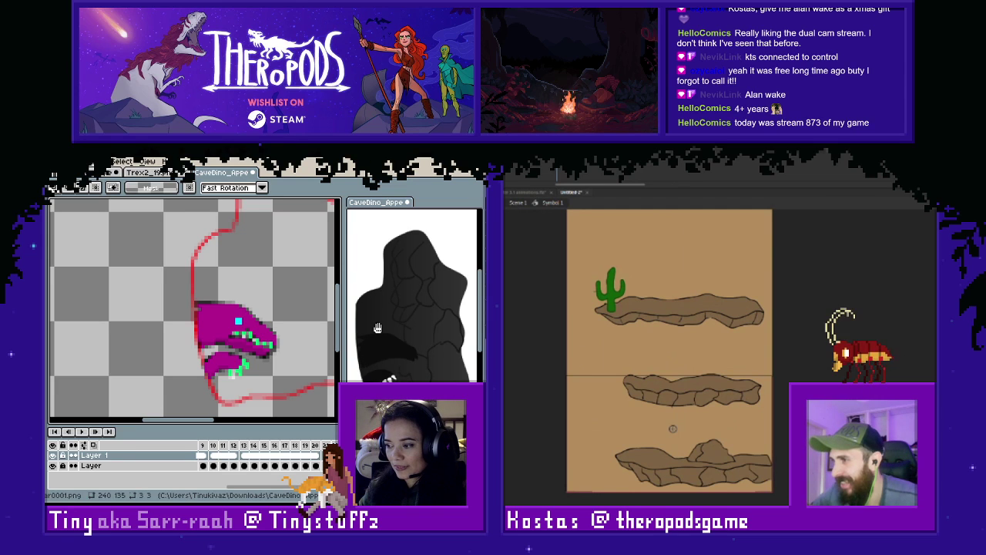
scroll(230, 322, "up", 1)
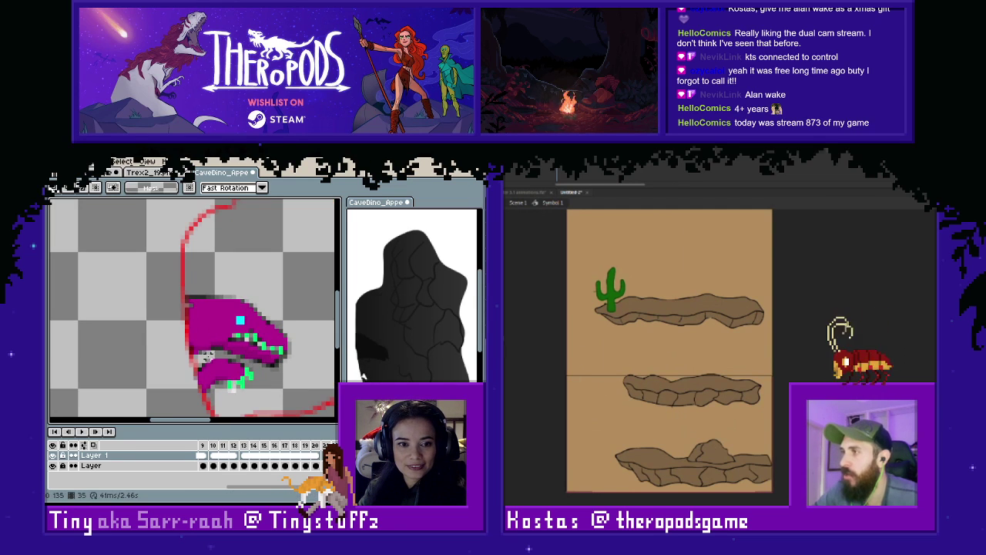
key("i")
key("Left")
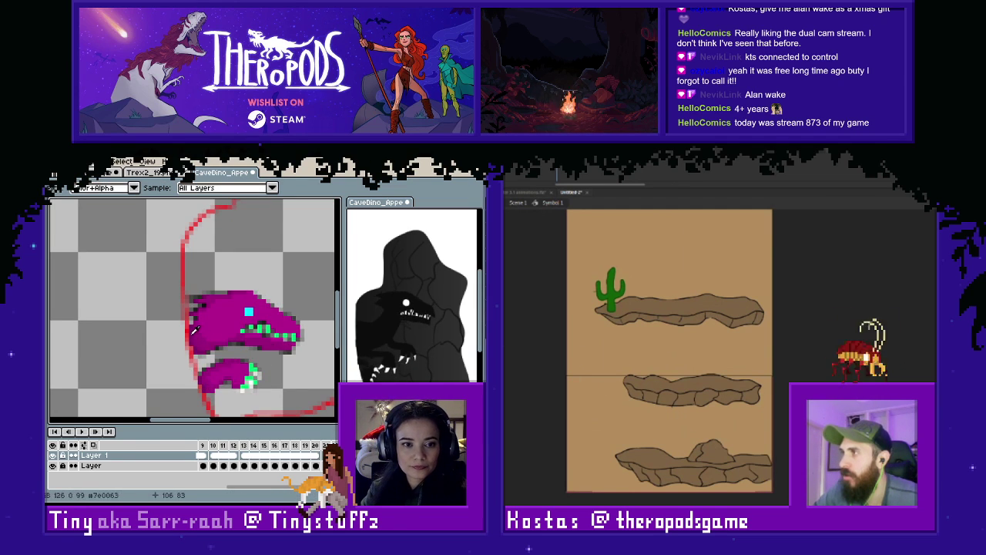
key("Right")
key("l")
key("Left")
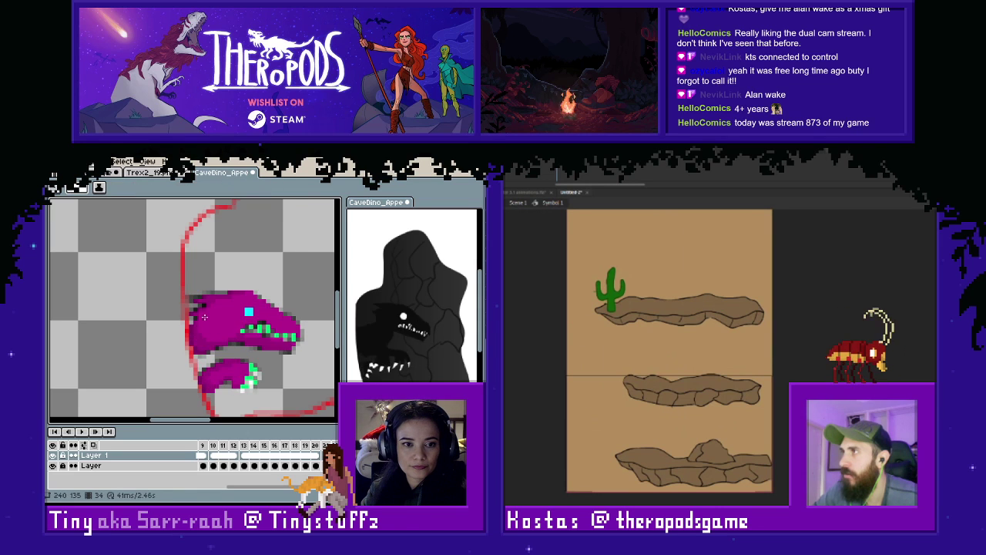
key("Right")
mouse_move(190, 309)
left_mouse_down()
mouse_move(198, 329)
mouse_move(223, 330)
mouse_move(192, 343)
left_mouse_up()
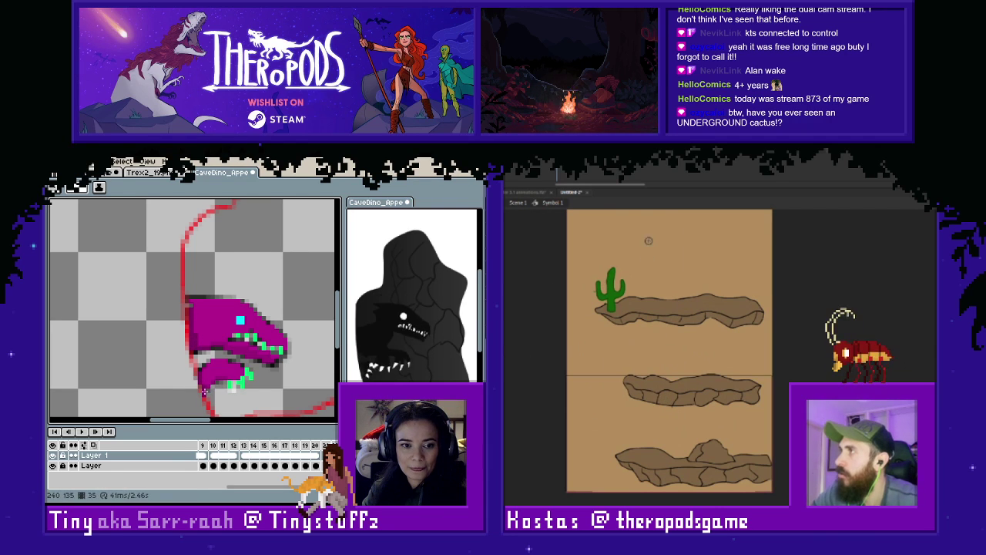
Darken the hand's cut edge and the upper back of the head on frame 35, and compare the shading with frame 34.
key("b")
key("i")
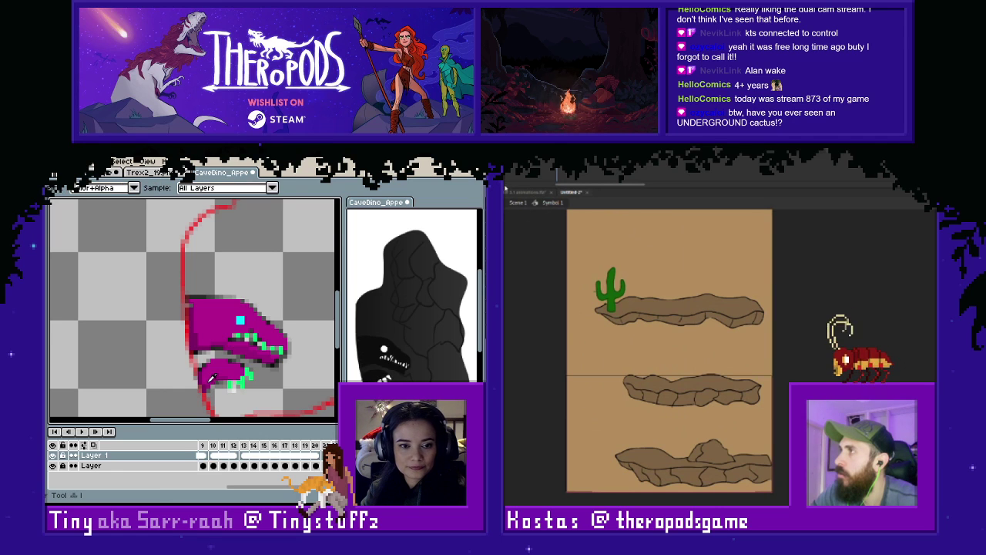
key("b")
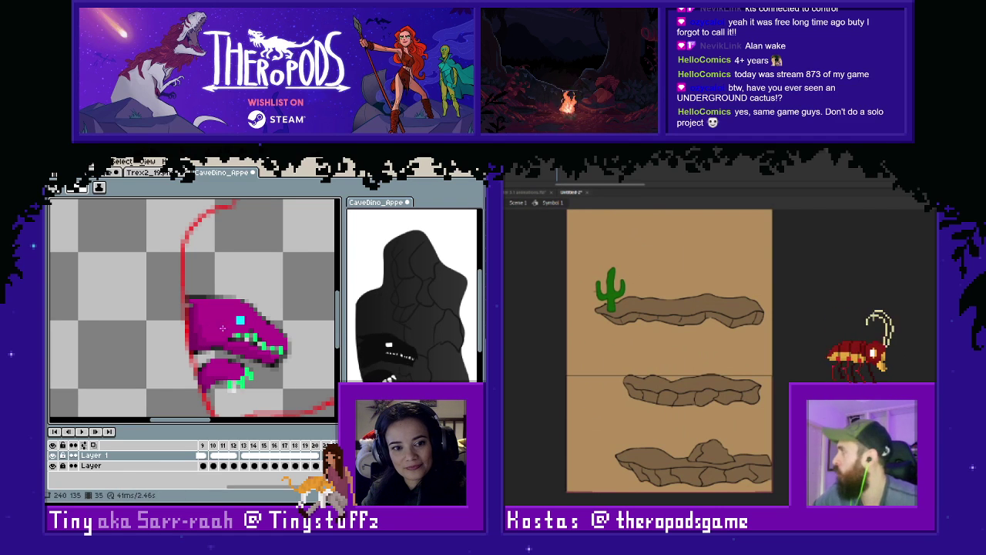
scroll(222, 328, "down", 1)
scroll(211, 326, "up", 2)
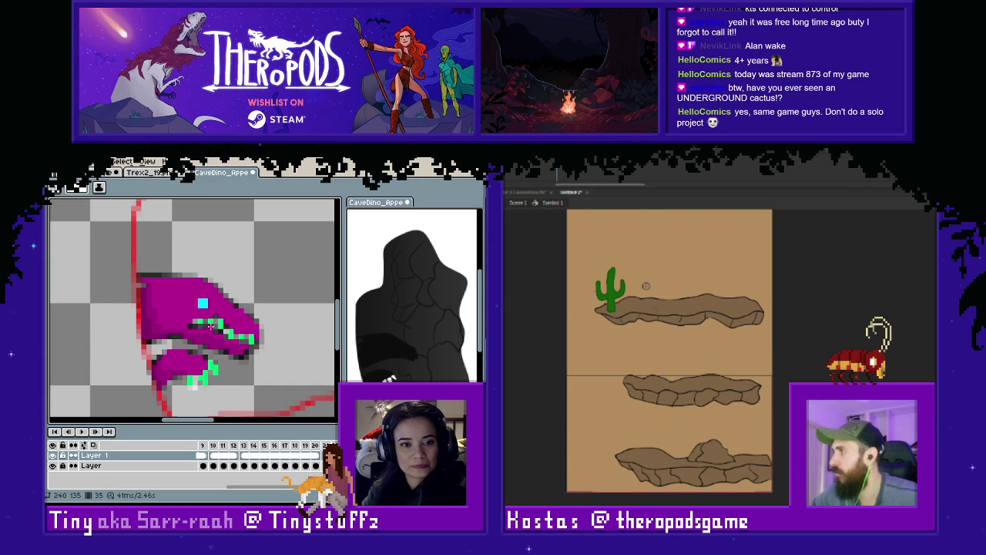
left_click_drag(143, 281, 199, 280)
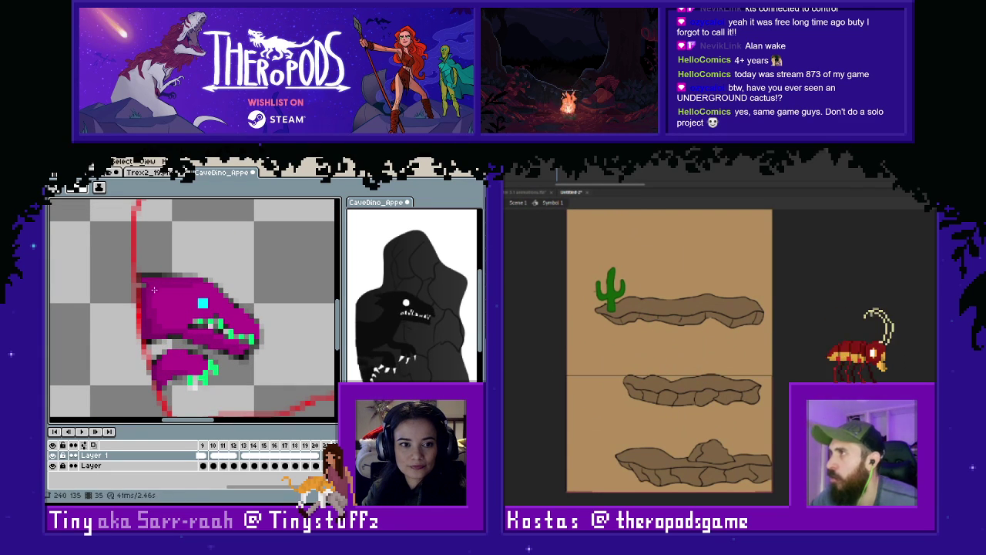
scroll(224, 296, "down", 1)
key("Left")
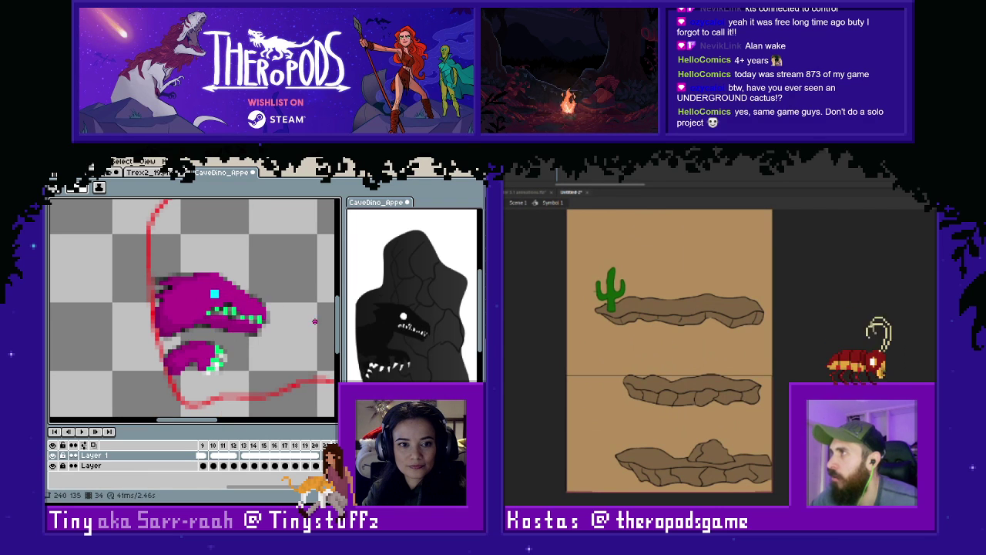
Flip through frames 33 to 38 to compare the shaded cut edges of the head and hand.
key("Right")
key("Left")
key("Right")
key("Right")
scroll(272, 327, "down", 2)
key("Left")
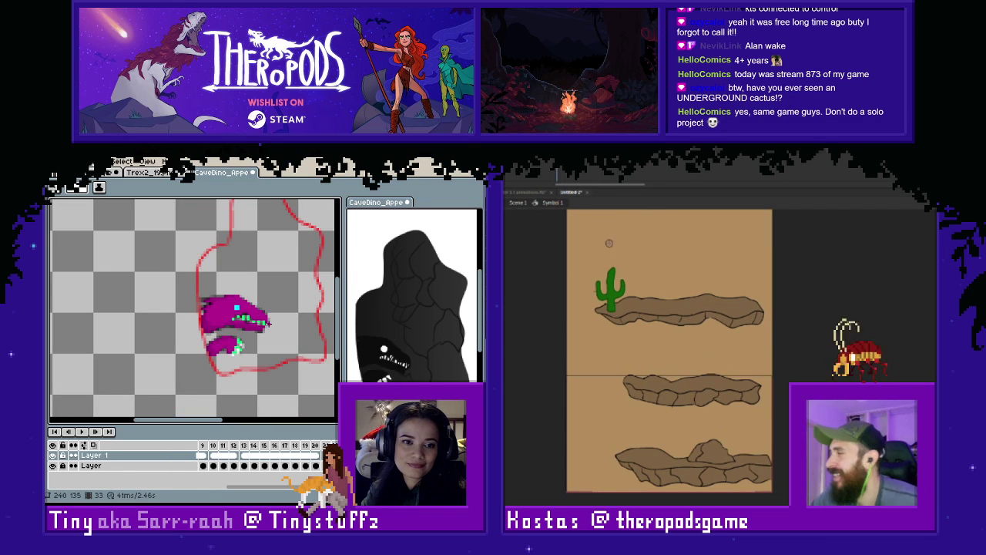
key("Right")
key("Right")
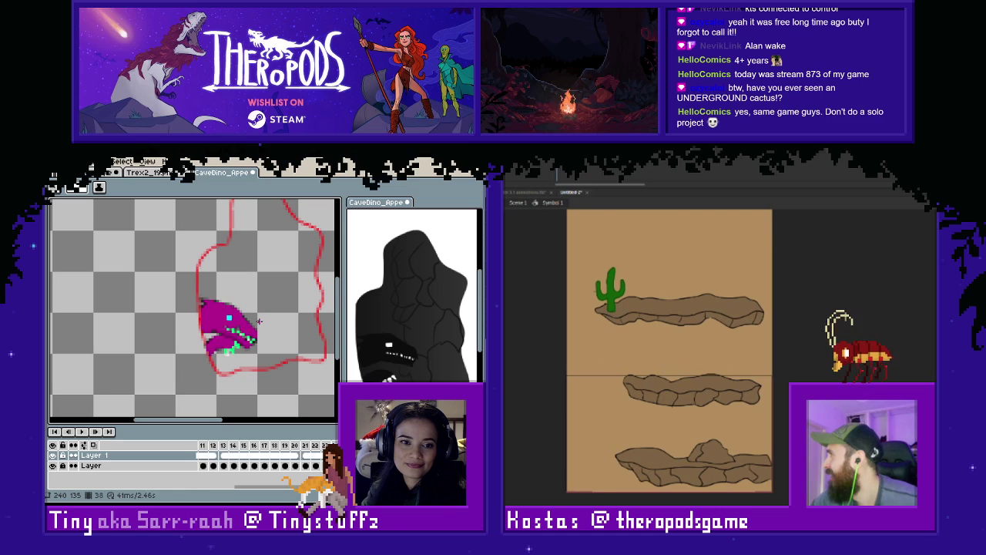
Shade the back edge of the head and the hand's cut edge on frame 38 with dark magenta, using frame 37 as reference.
scroll(207, 311, "up", 1)
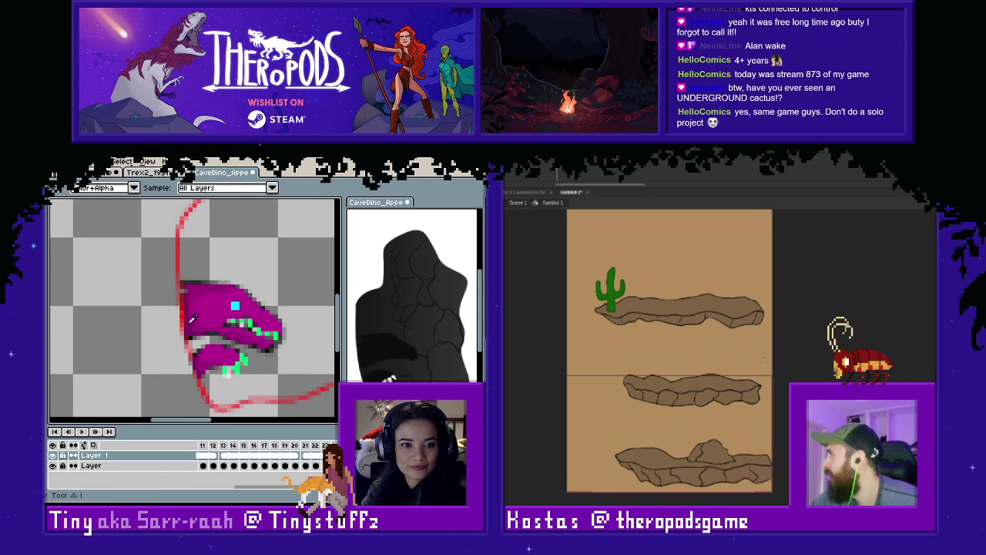
key("Right")
key("Left")
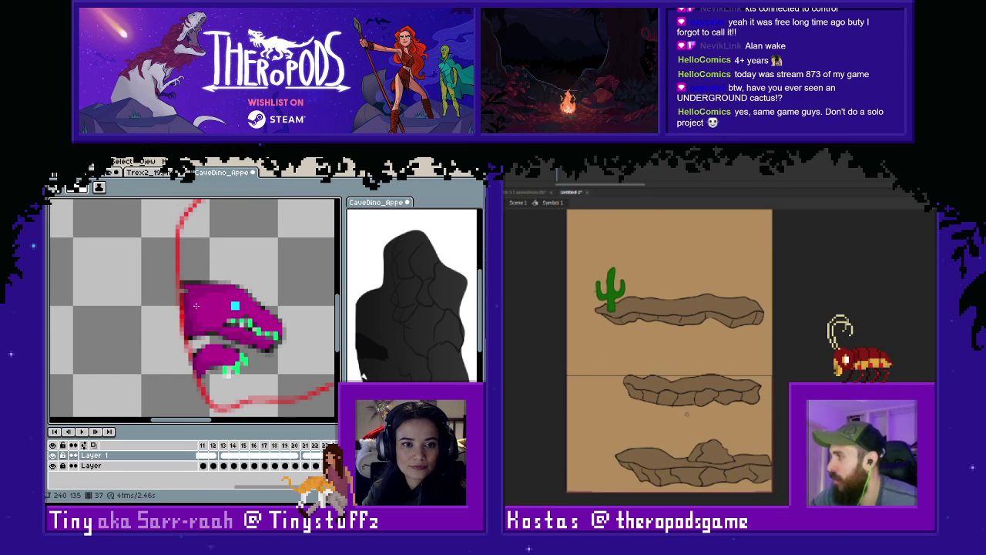
key("Right")
left_click_drag(186, 301, 193, 368)
left_click_drag(196, 369, 198, 375)
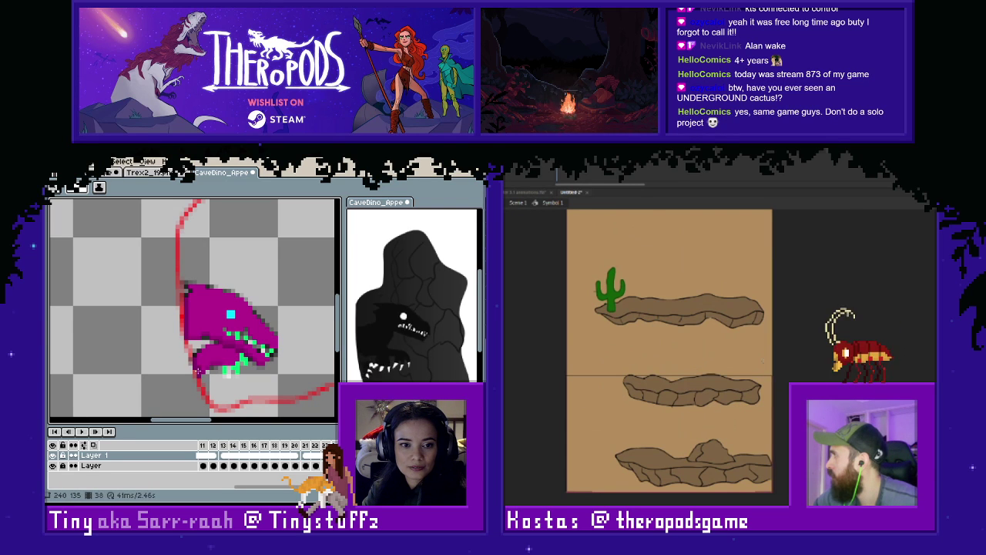
Blend the shading on the back of the head and the hand on frame 38 with sampled magentas, and compare it with the neighbouring frame.
key("i")
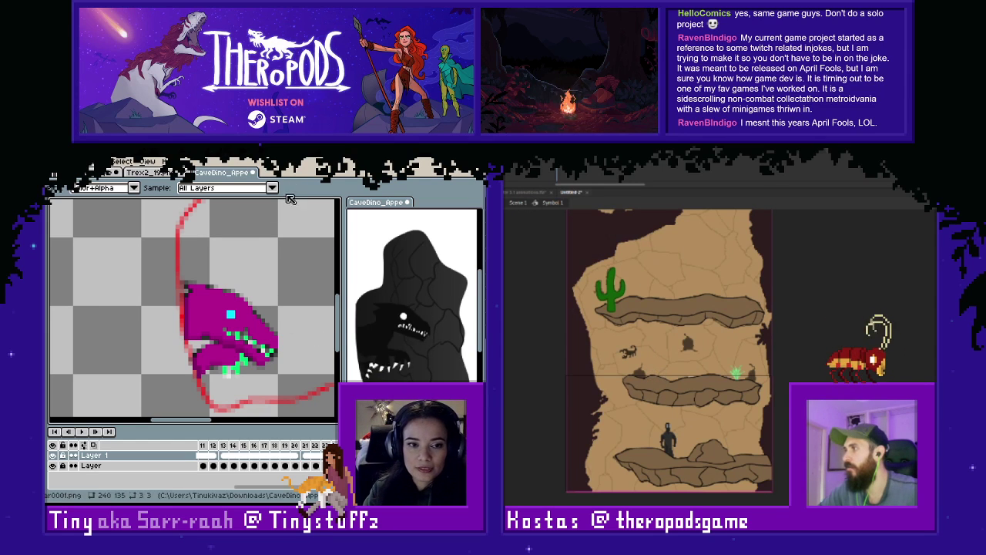
key("b")
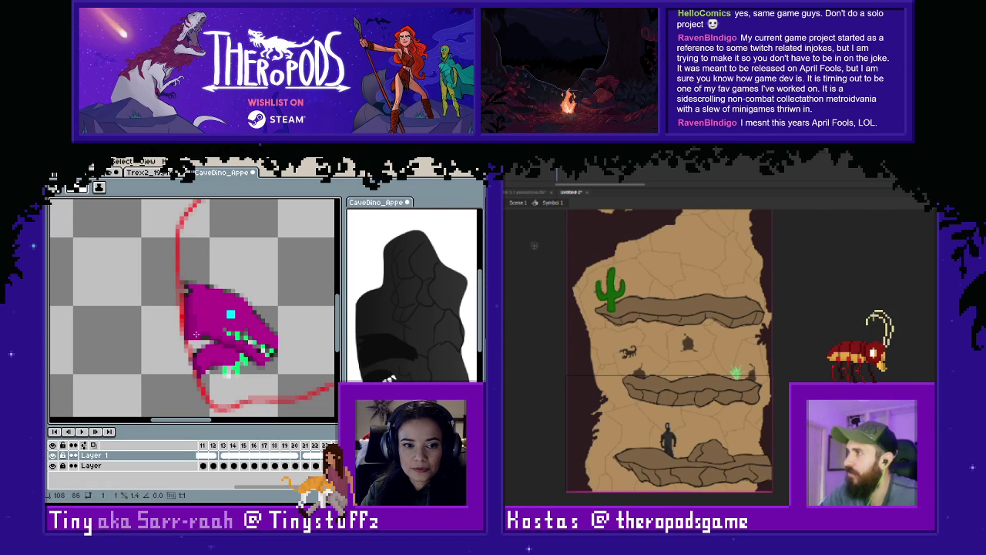
key("i")
key("b")
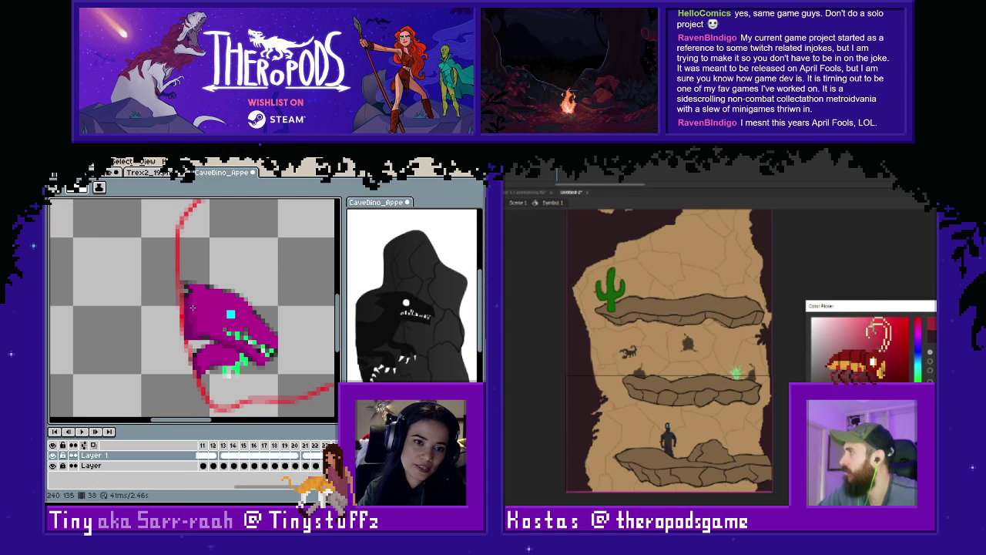
key("i")
key("b")
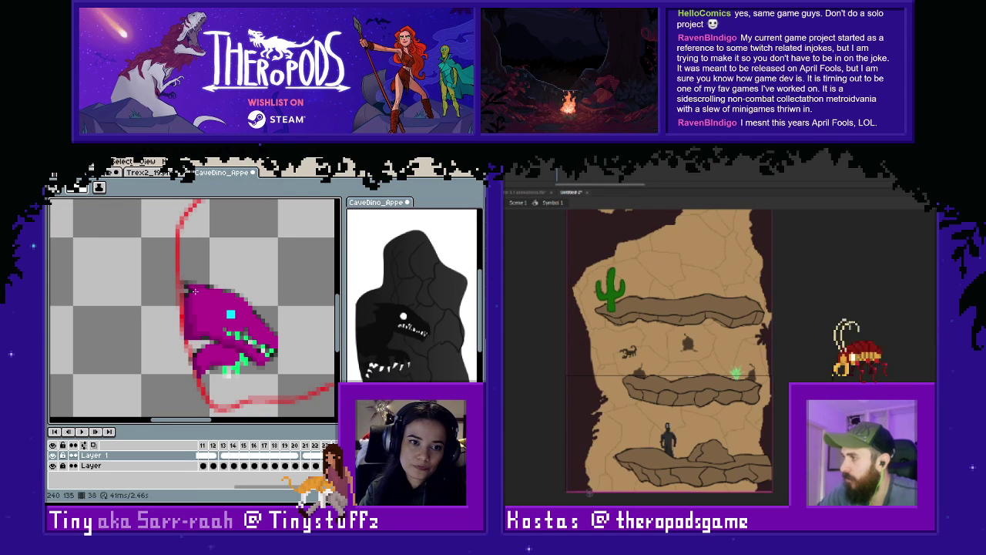
left_click_drag(213, 291, 218, 291)
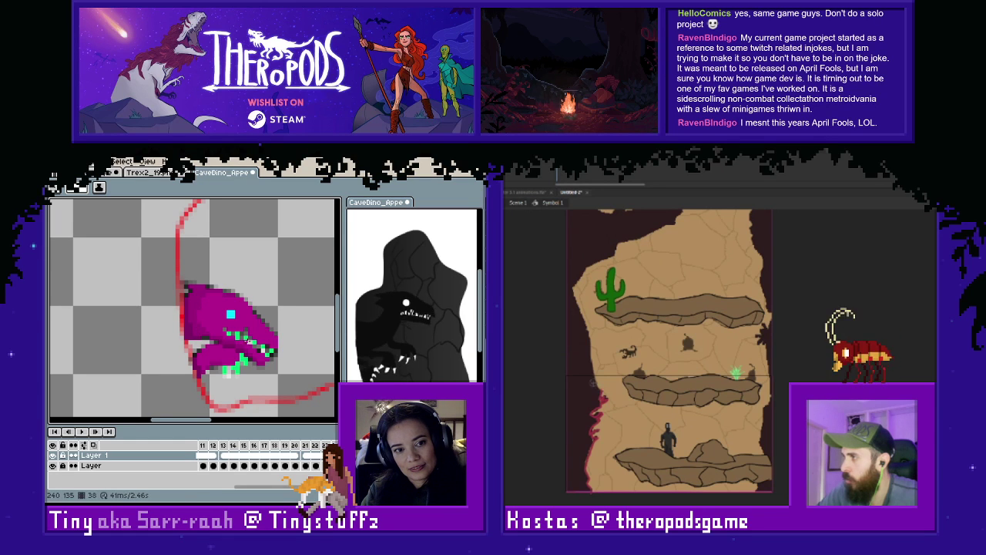
scroll(262, 348, "down", 1)
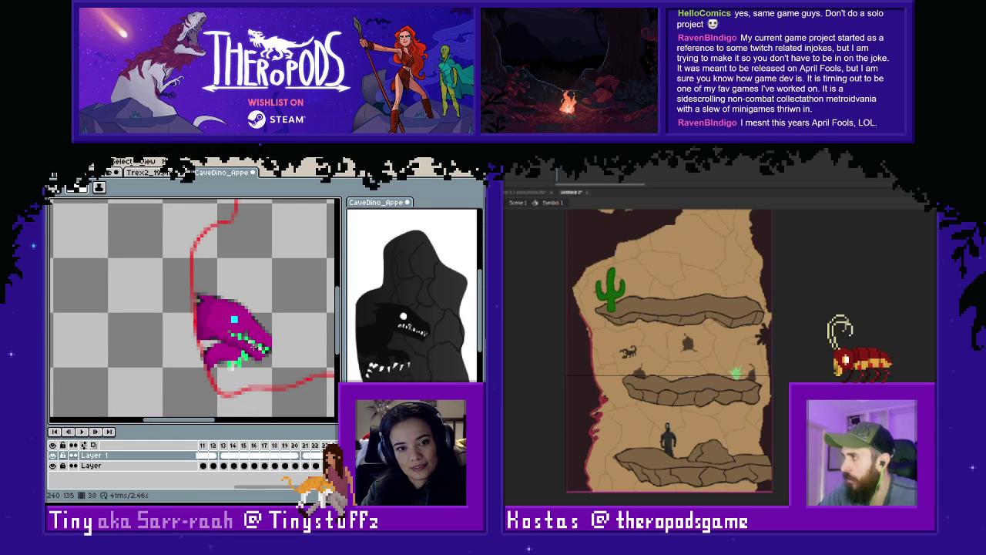
key("Left")
key("Right")
Trace both cave walls around the cactus platforms with a crimson outline in the other window.
left_click_drag(670, 308, 650, 427)
key("Left")
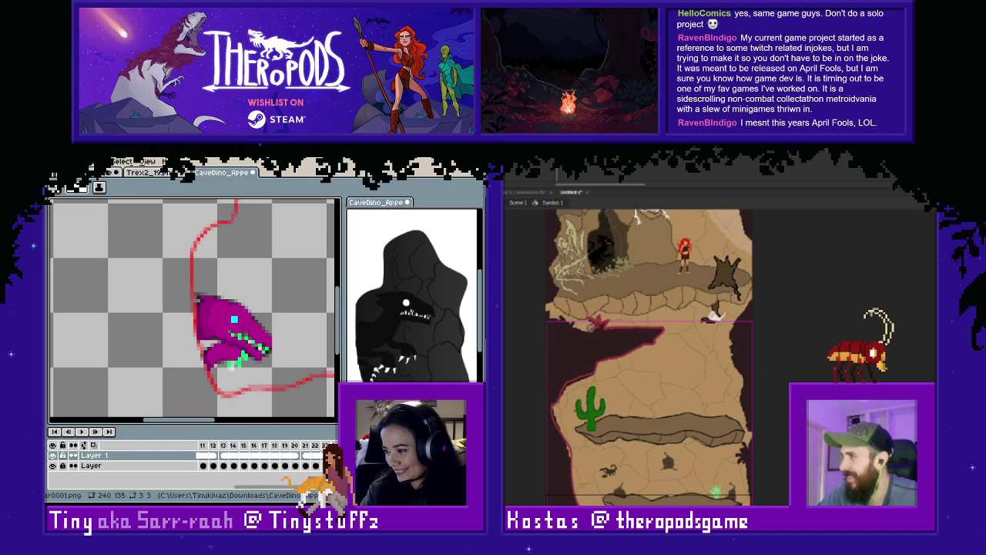
left_click_drag(590, 327, 619, 378)
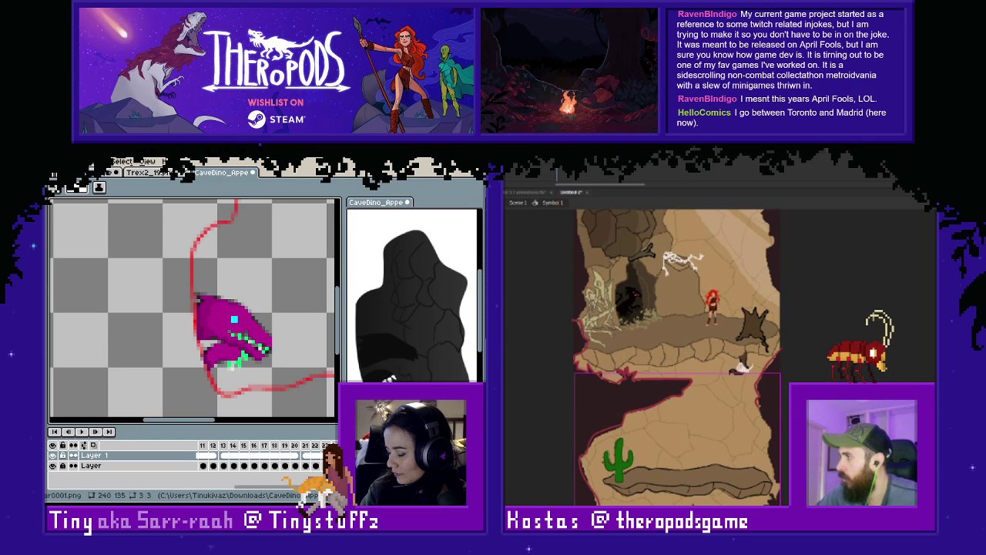
scroll(796, 329, "down", 3)
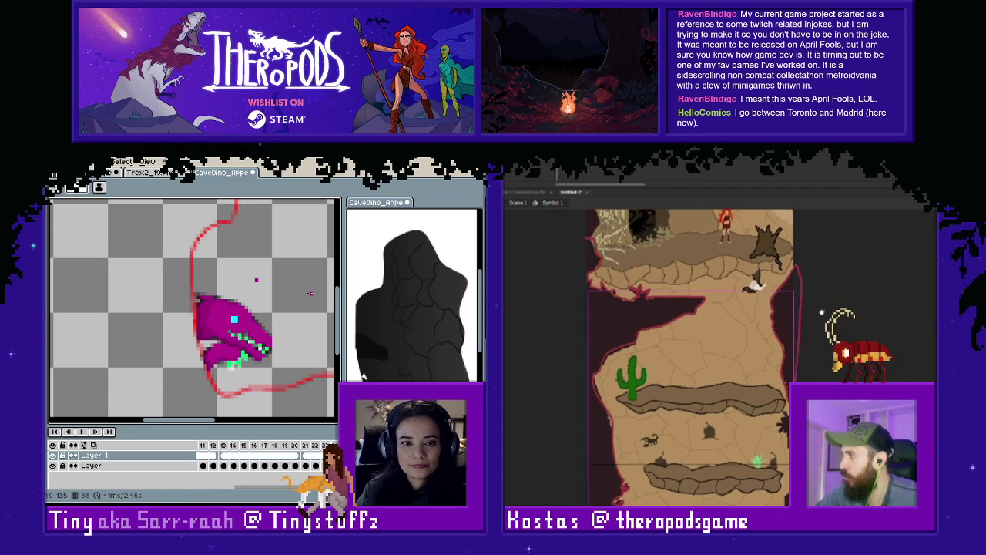
Shade the back of the head and hand on frame 40 with sampled magentas including #b6008f, and extend the crimson wall outline in the other window.
scroll(273, 299, "down", 1)
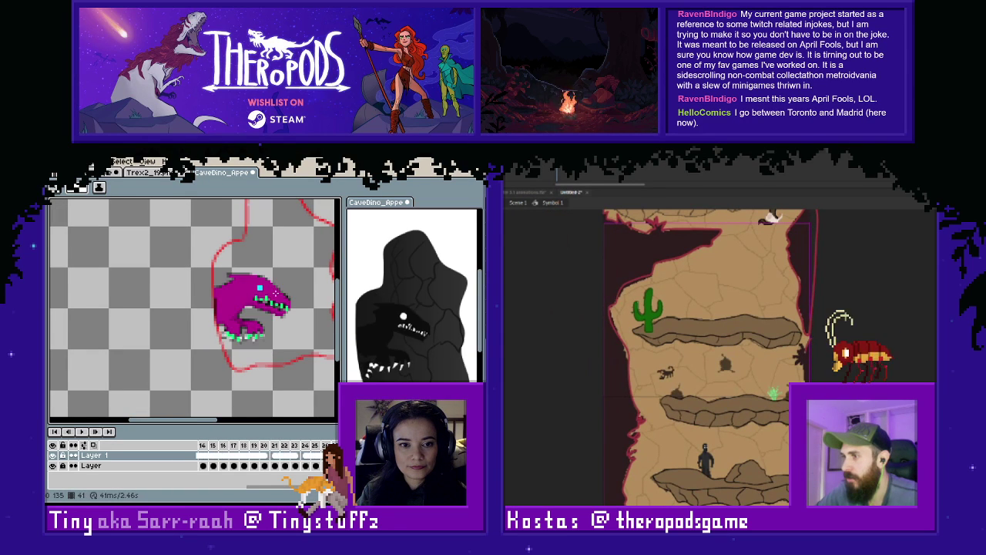
scroll(256, 313, "up", 1)
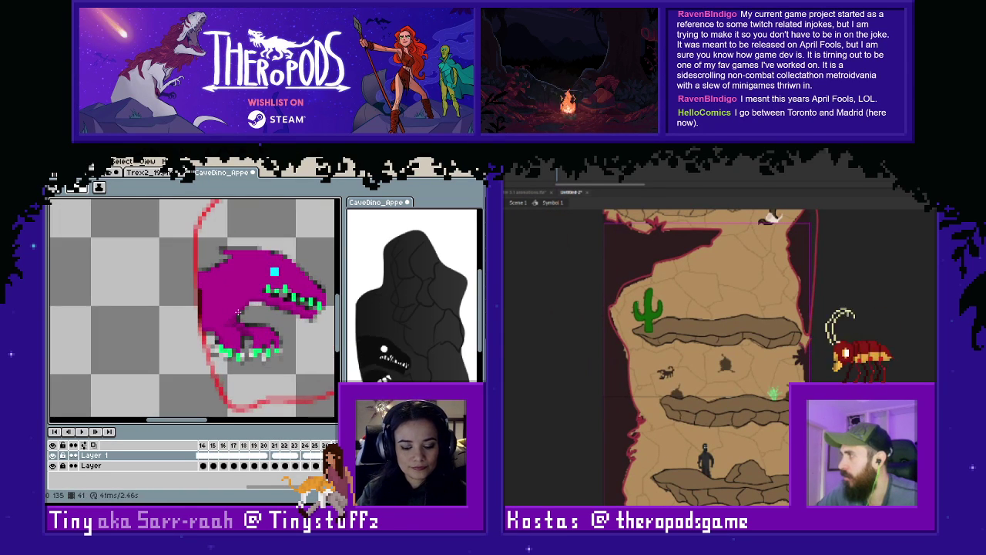
key("i")
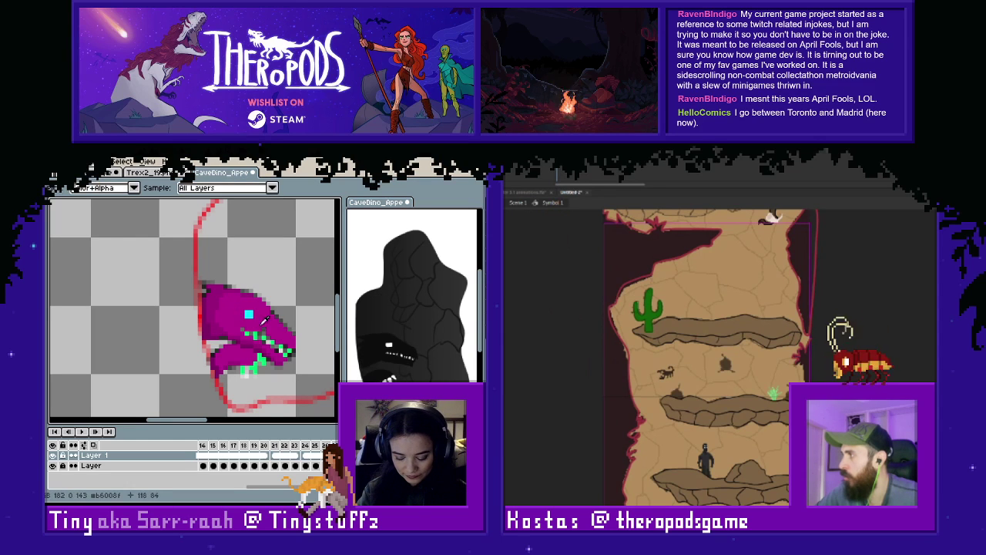
key("l")
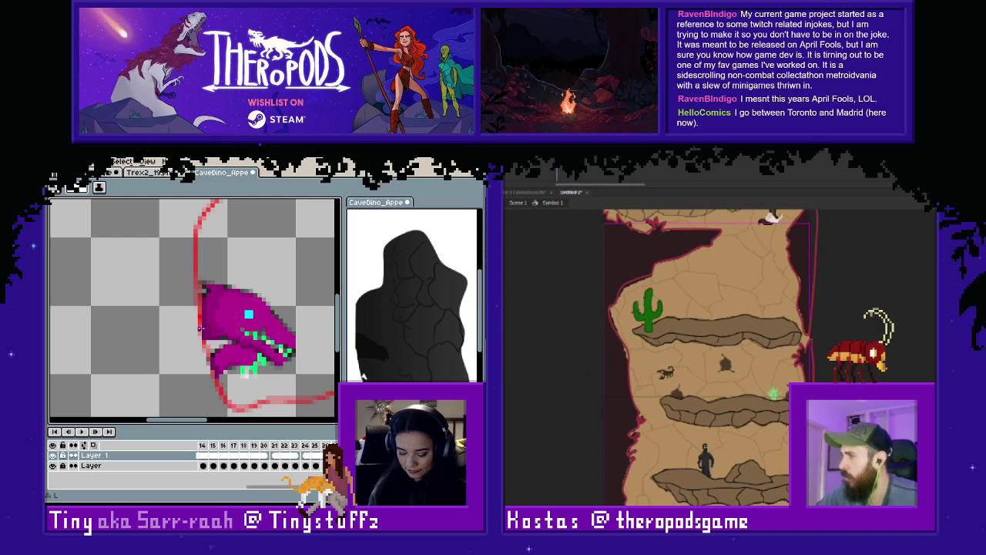
left_click_drag(813, 425, 828, 343)
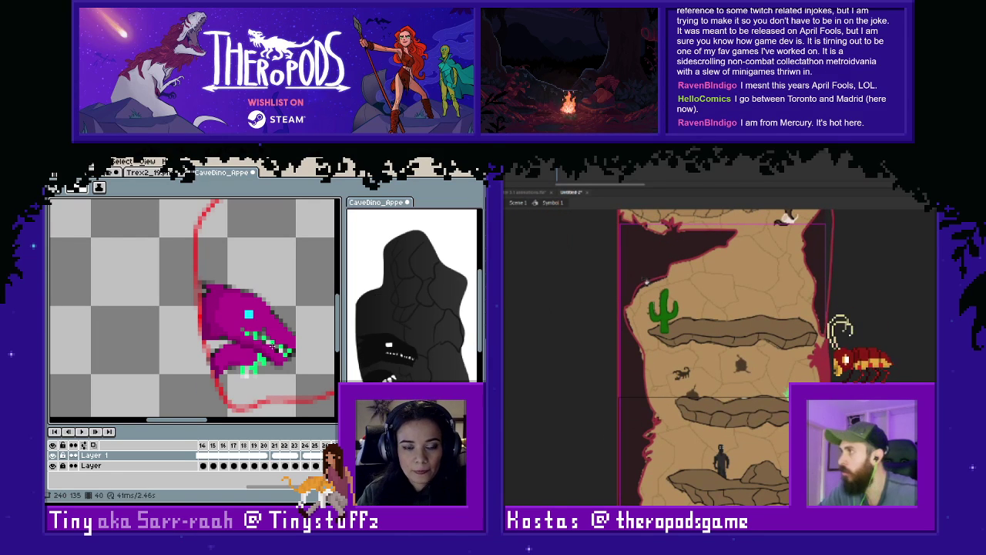
key("i")
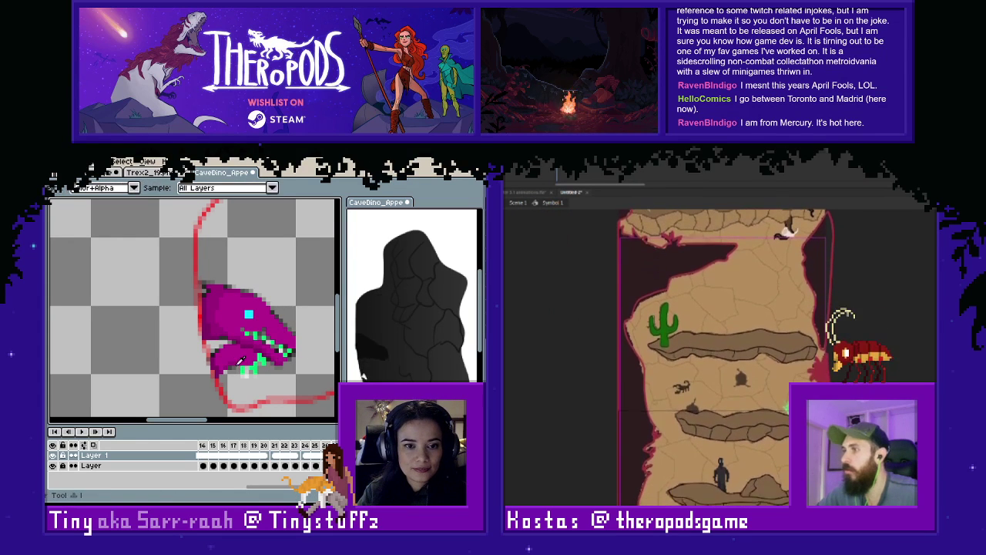
scroll(716, 347, "down", 3)
key("b")
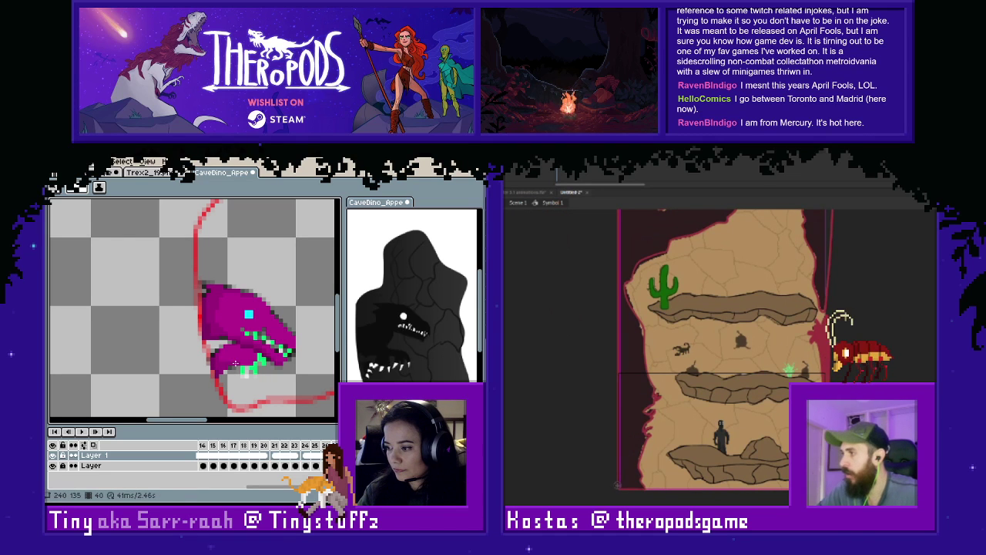
Fill the outlined cave wall areas beside the platforms with crimson in the other window.
left_click(622, 482)
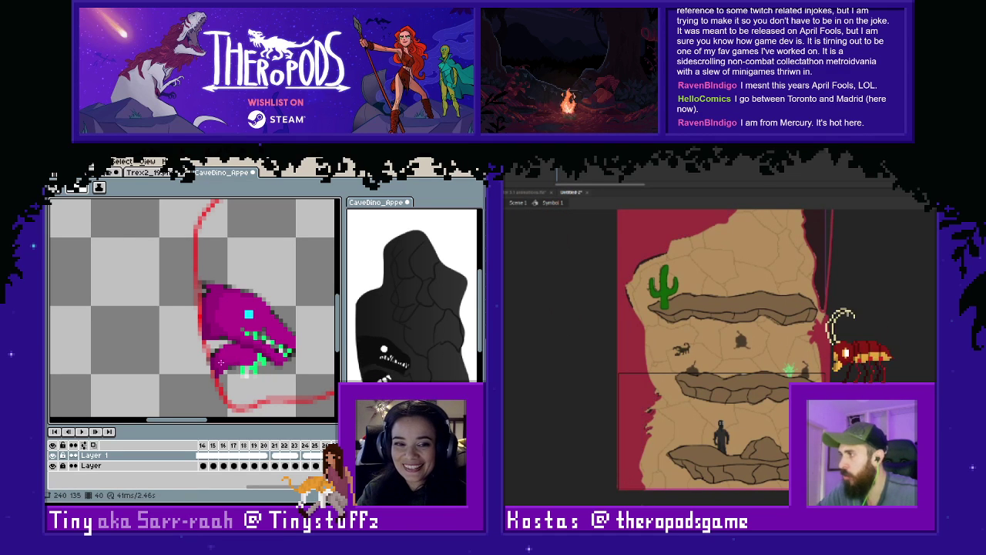
left_click_drag(265, 375, 248, 387)
scroll(718, 354, "up", 1)
scroll(724, 355, "up", 2)
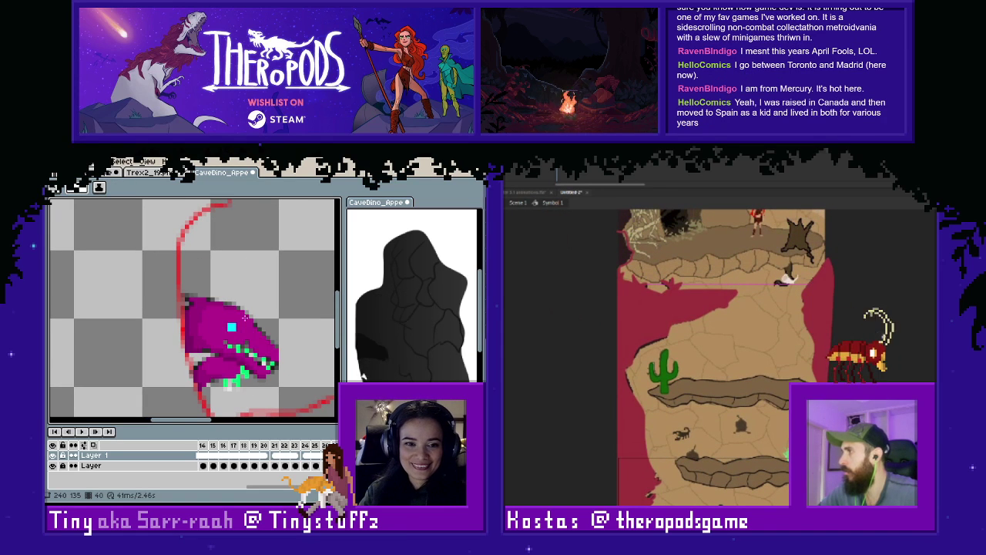
Shade the back edge of the body on frame 41 with dark magenta #7e0063 and compare it with frame 40.
key("i")
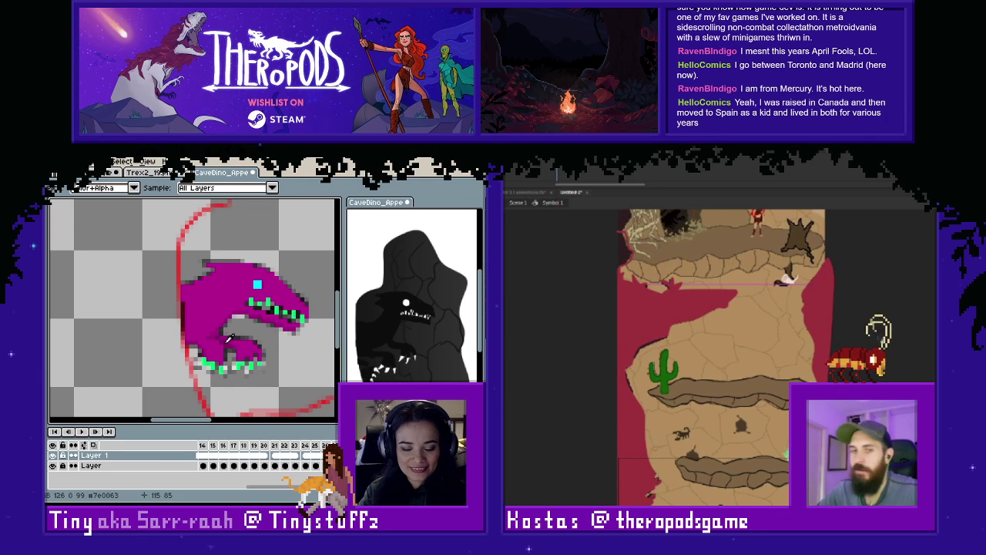
left_click_drag(183, 286, 183, 337)
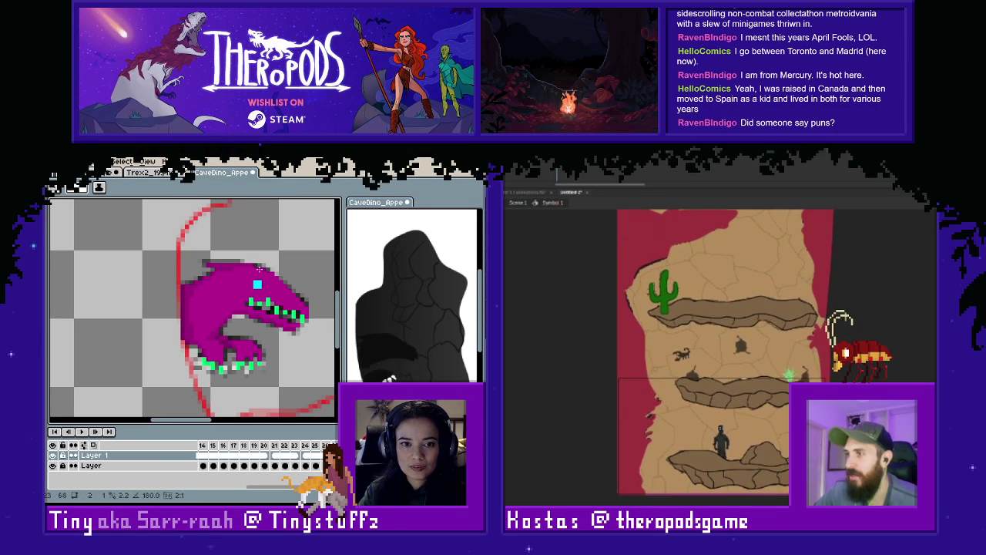
scroll(305, 269, "down", 1)
key("Left")
key("Right")
key("Left")
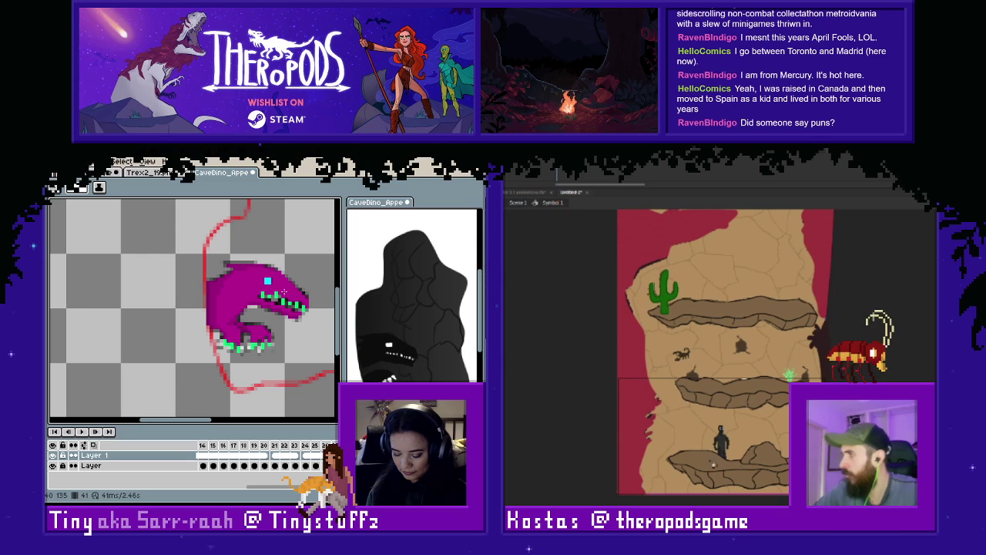
Recolour the crimson cave wall fills on both sides of the platforms to dark brown in the other window.
left_click(648, 420)
left_click(834, 245)
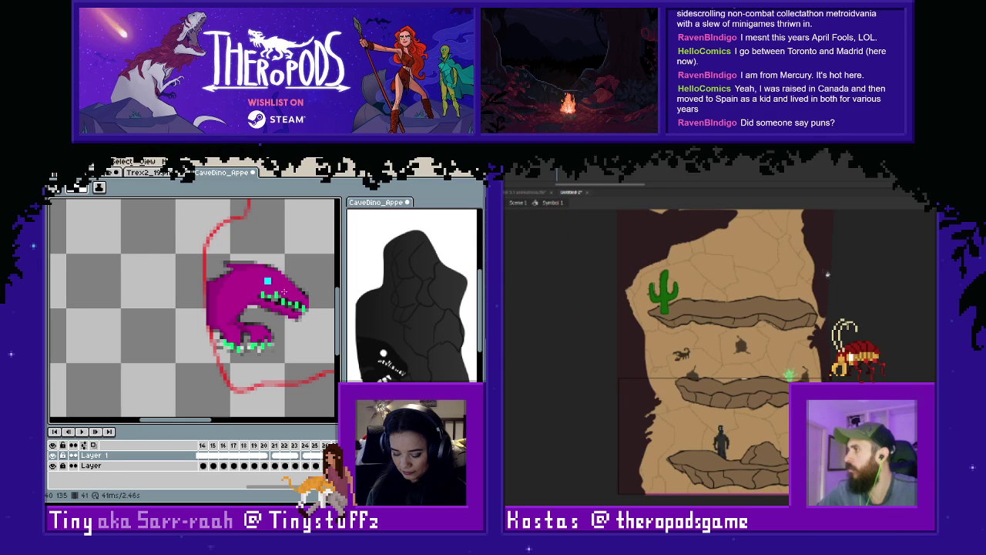
scroll(827, 273, "up", 5)
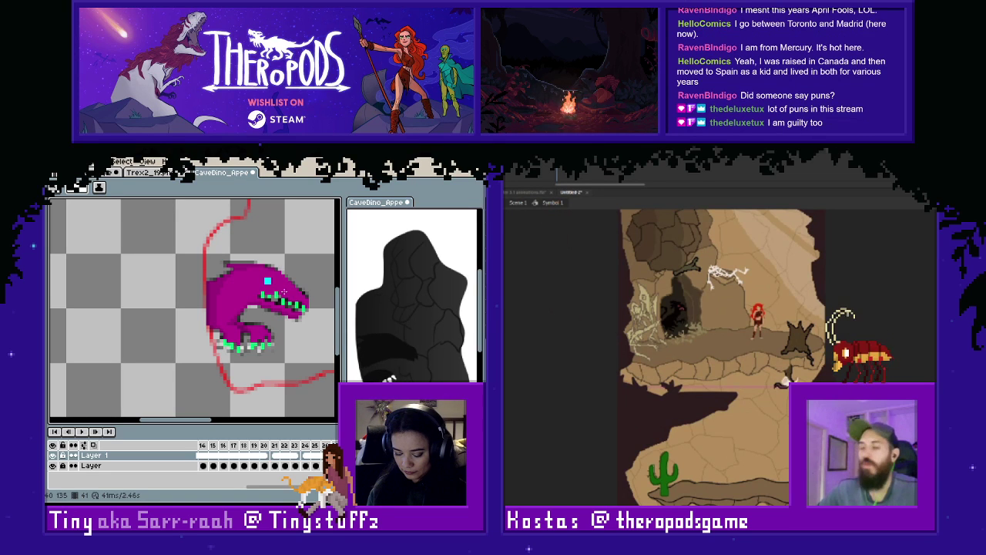
key("ctrl+s")
key("Escape")
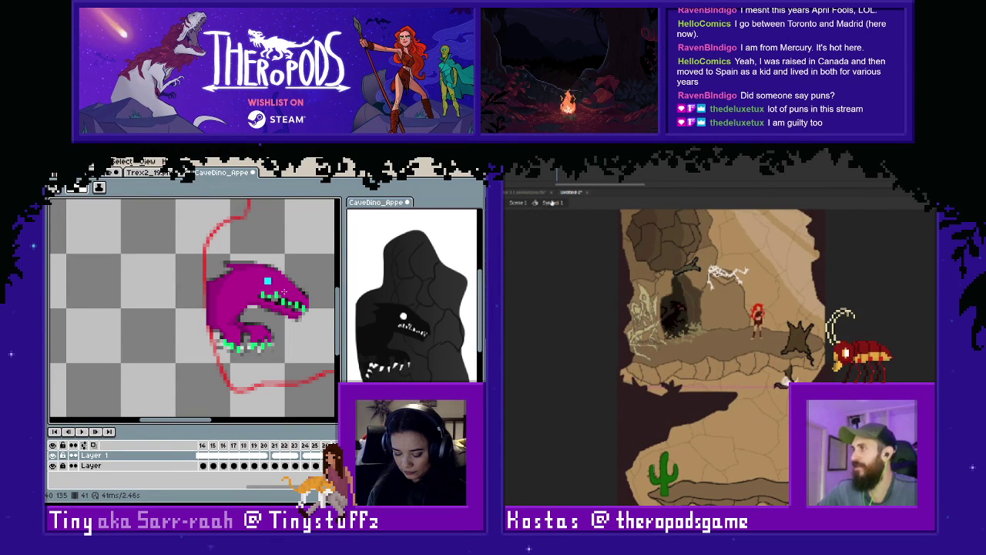
Select and deselect the dark brown cave wall fill, and examine its shape along the platforms.
left_click(676, 408)
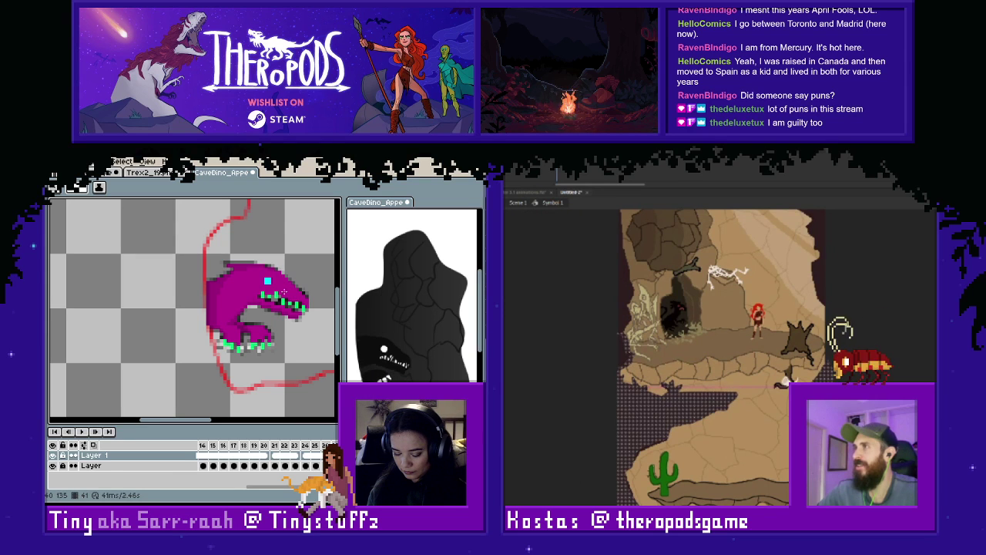
left_click(617, 396)
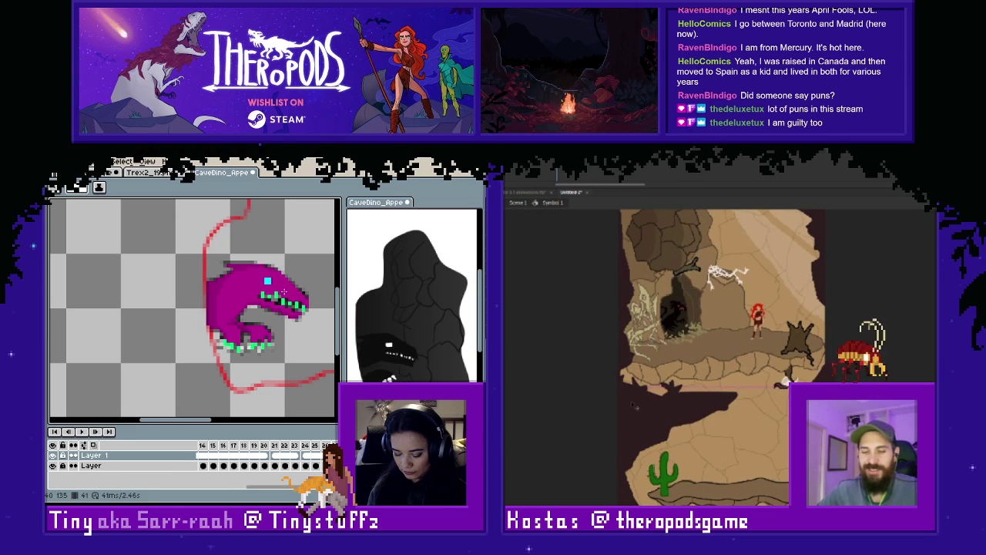
key("ctrl+s")
key("Escape")
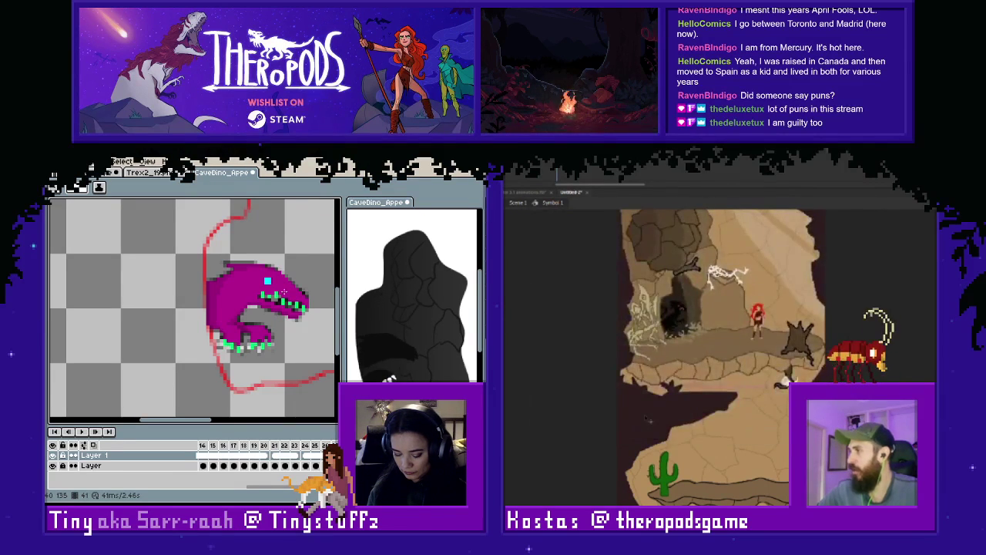
left_click(647, 418)
scroll(593, 418, "down", 4)
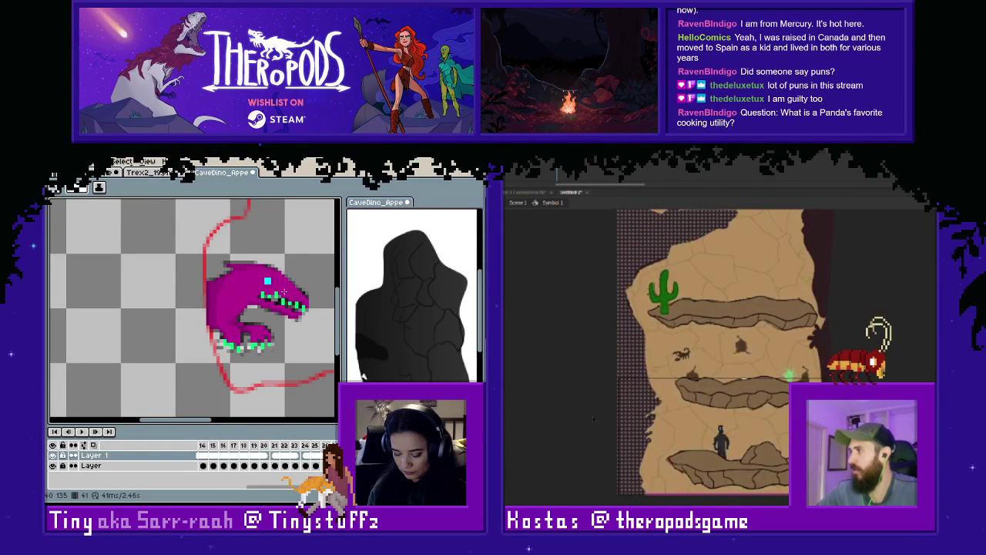
left_click(593, 417)
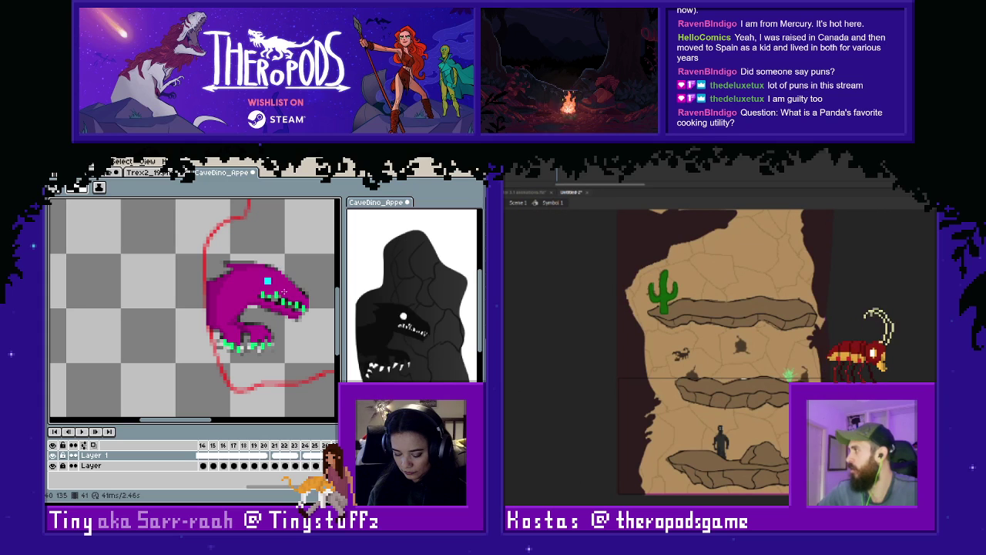
scroll(716, 355, "up", 3)
scroll(716, 354, "down", 2)
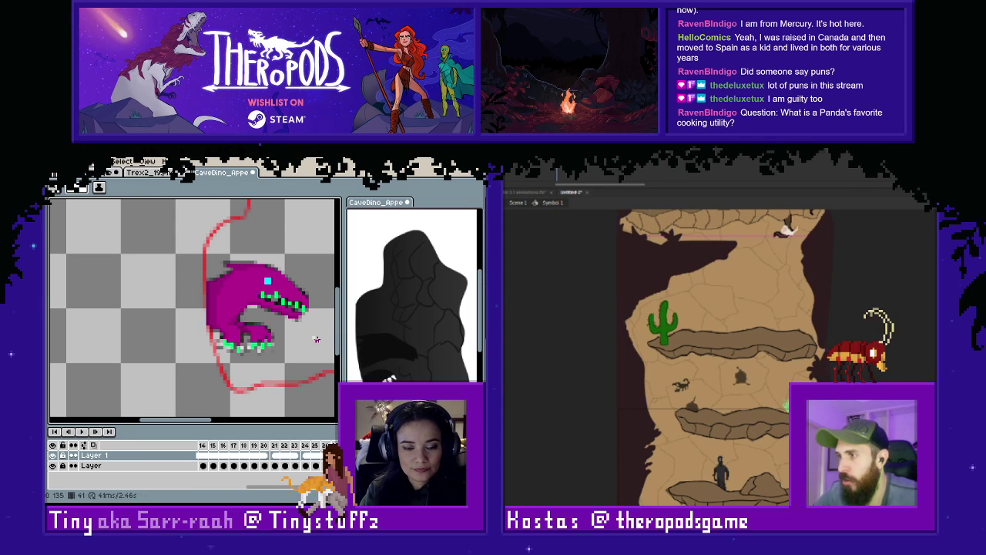
Examine the dinosaur on frames 41 to 43 by switching back and forth between neighbouring frames.
key("space")
left_click_drag(314, 349, 309, 355)
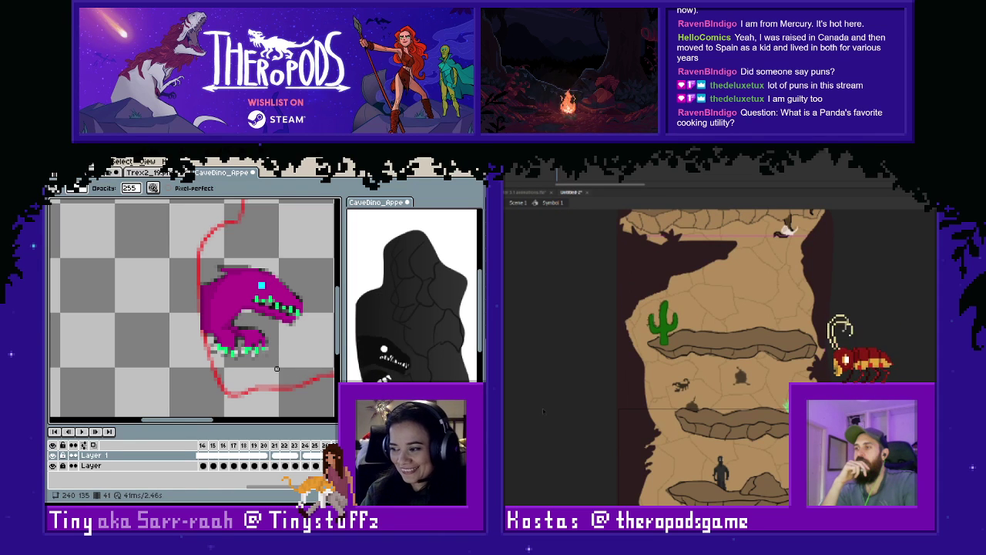
scroll(294, 368, "down", 1)
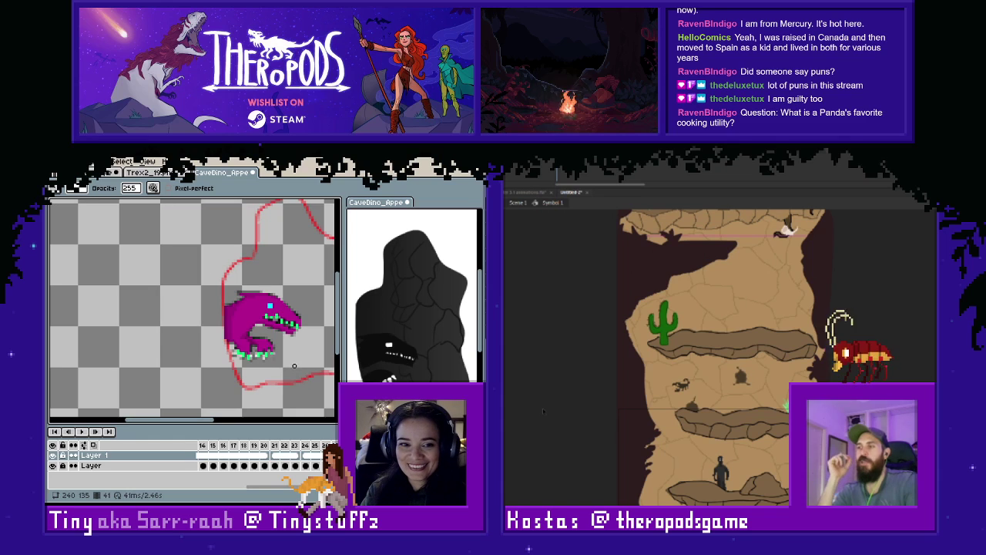
key("Right")
key("Right")
key("Right")
key("Left")
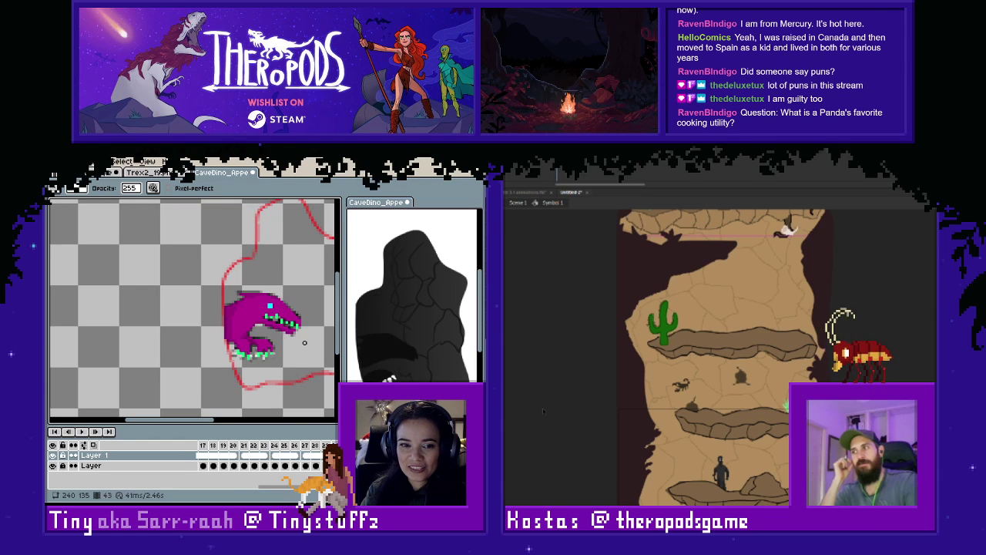
key("Right")
key("Left")
key("Right")
Shade the back edge of the dinosaur's body on frame 43 with dark magenta.
scroll(277, 286, "up", 1)
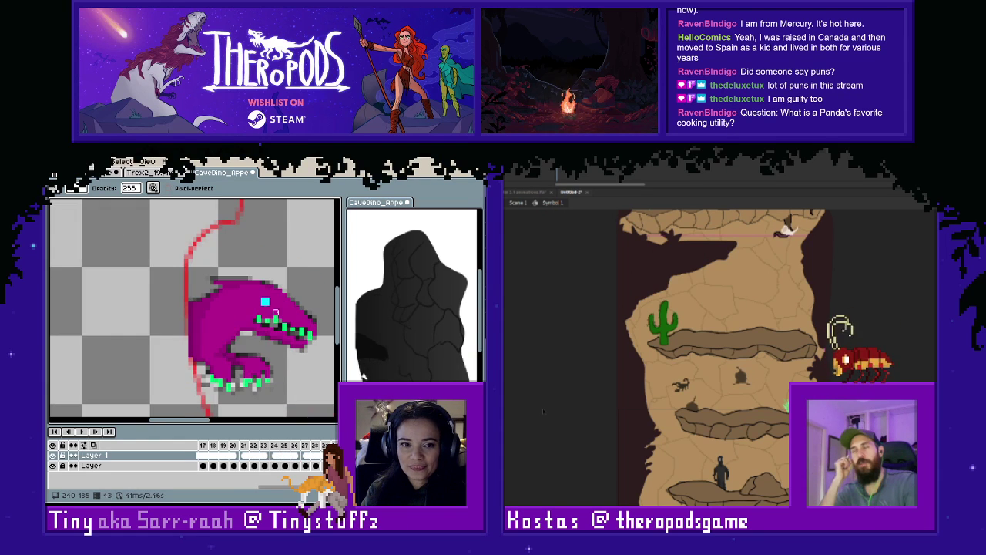
key("Left")
key("i")
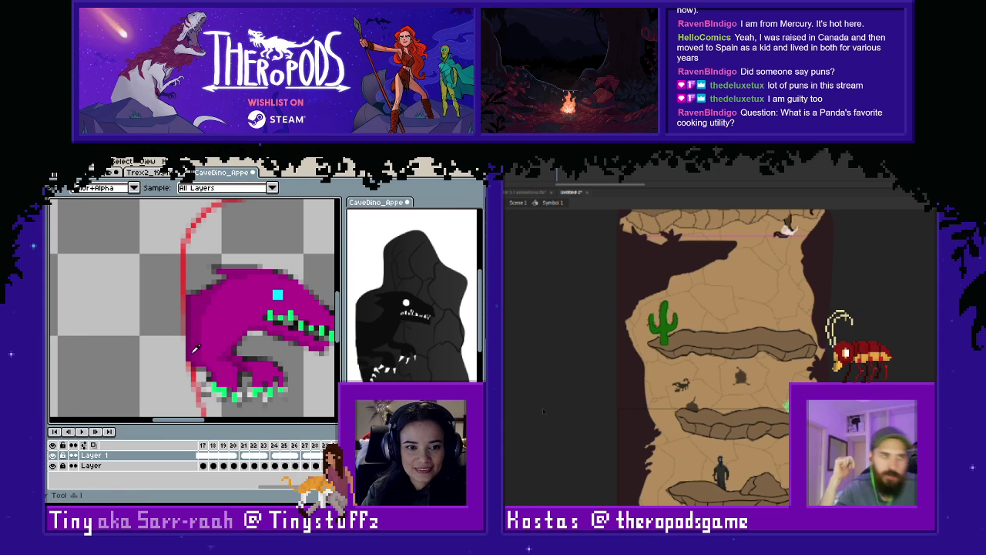
key("m")
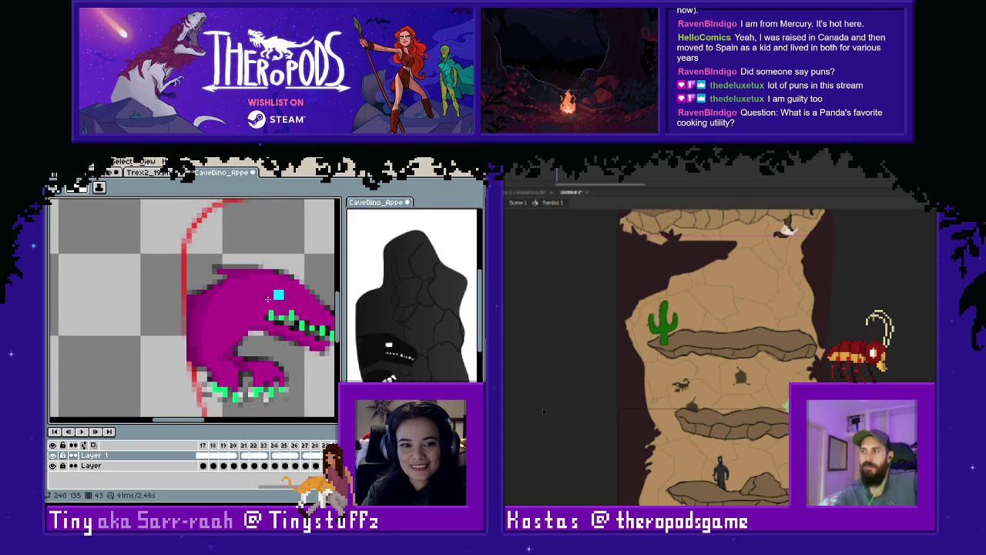
key("period")
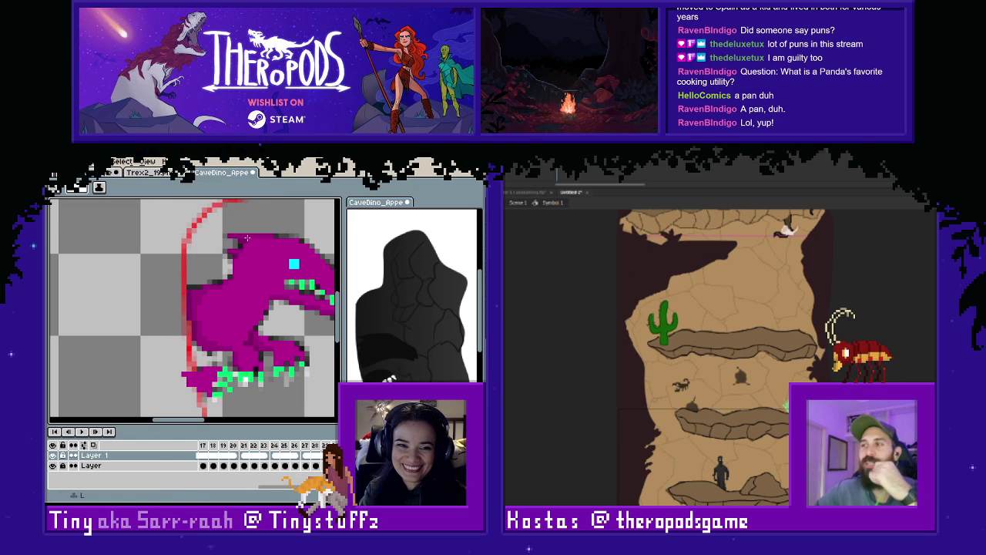
Compare frames 43 and 44 and sample the dark magenta #7e0063 from the body's back edge on frame 43.
scroll(259, 264, "down", 1)
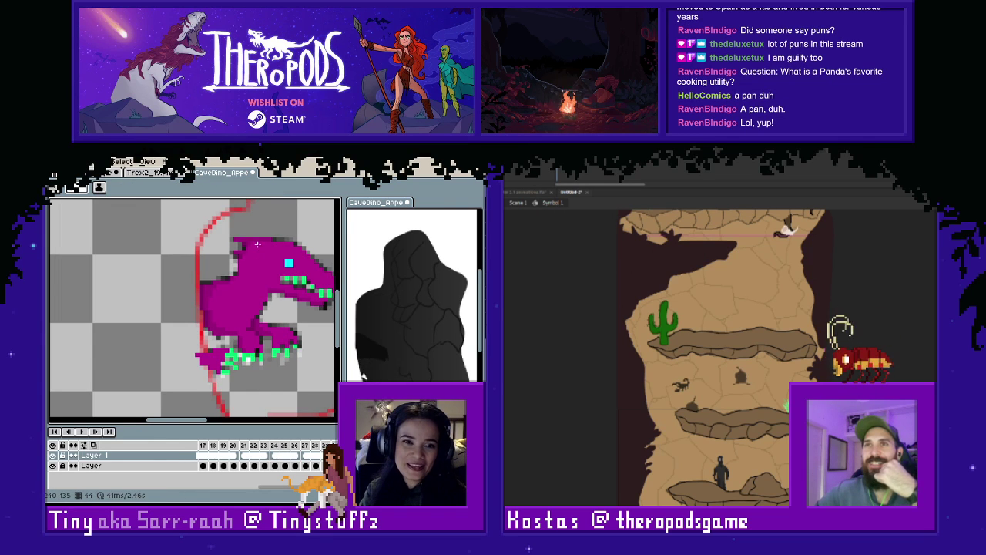
key("Left")
key("Right")
key("Left")
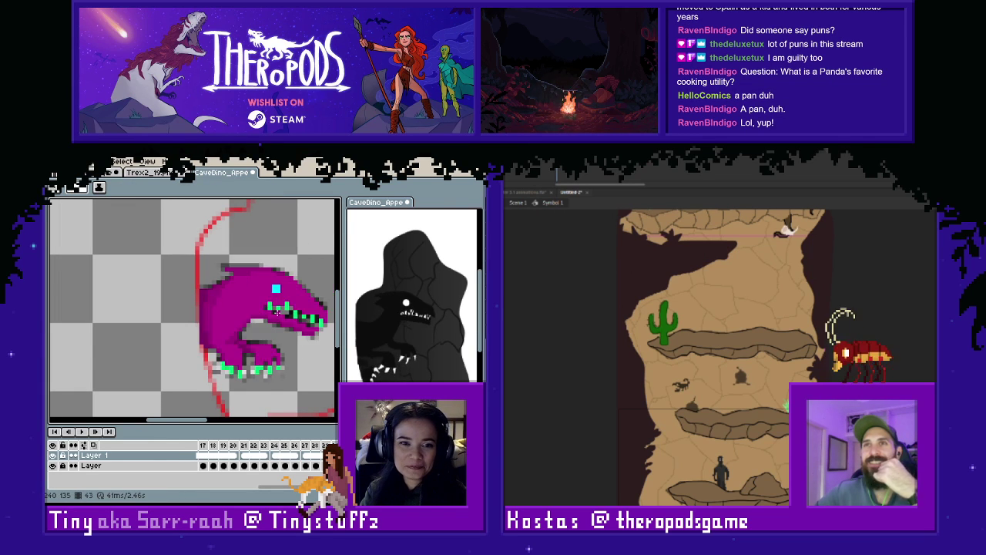
key("Right")
key("Left")
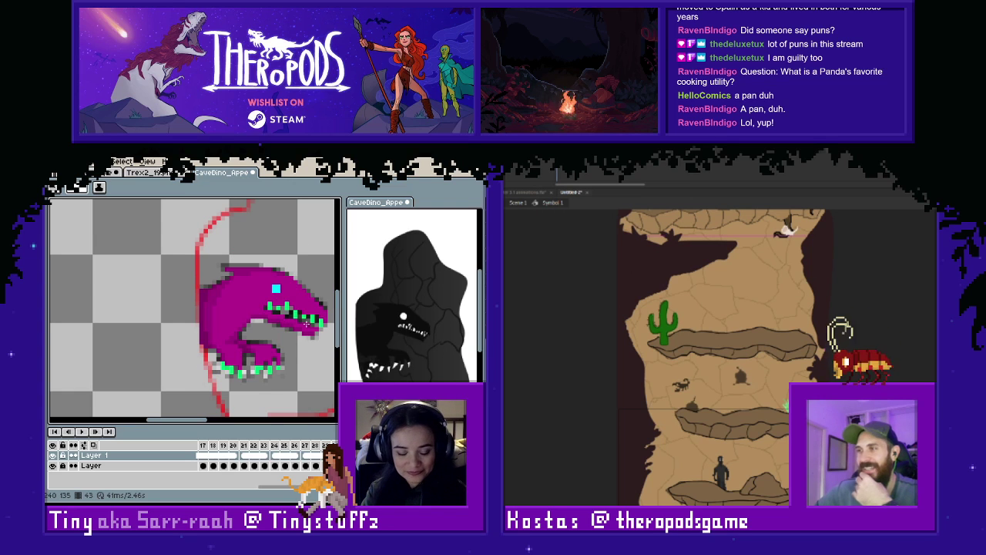
key("i")
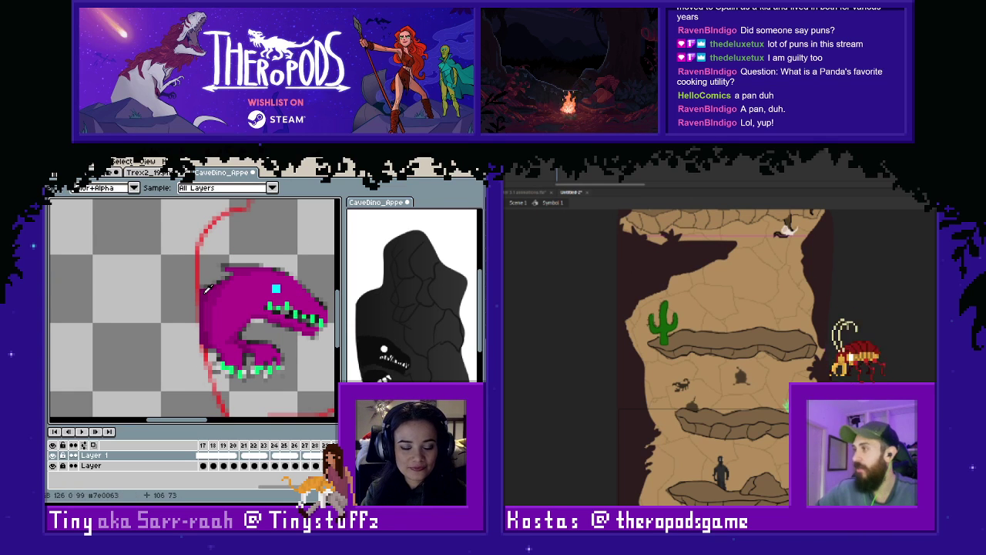
key("b")
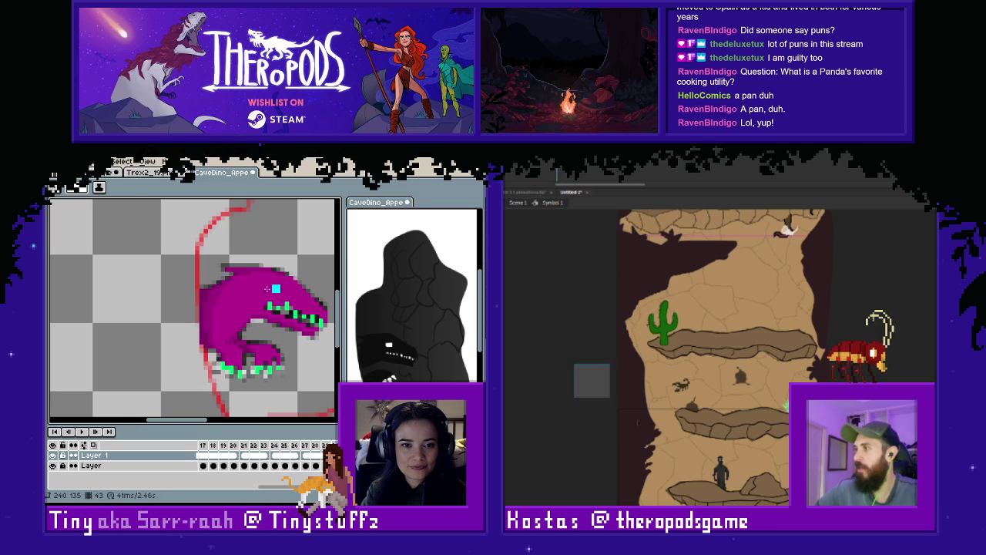
key("i")
Examine the cave platforms in the other window and compare the dinosaur's pose on frames 43 and 44.
scroll(551, 413, "down", 5)
scroll(551, 412, "up", 3)
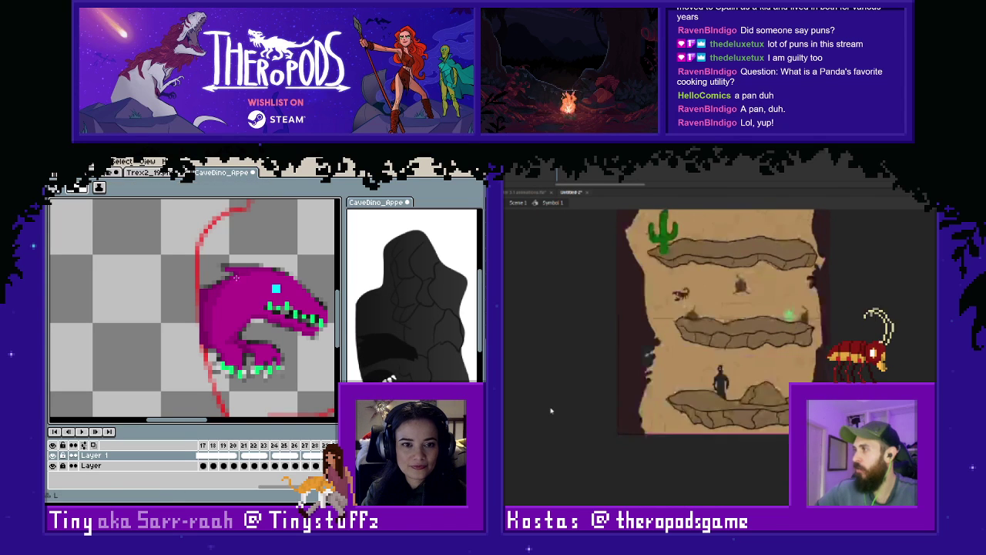
scroll(550, 410, "up", 3)
key("Left")
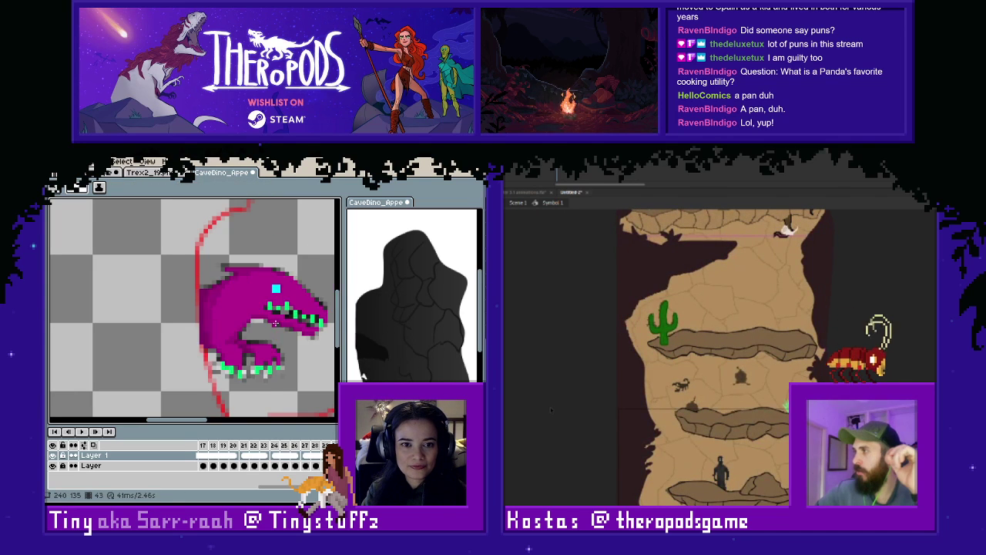
key("Right")
key("Left")
key("Right")
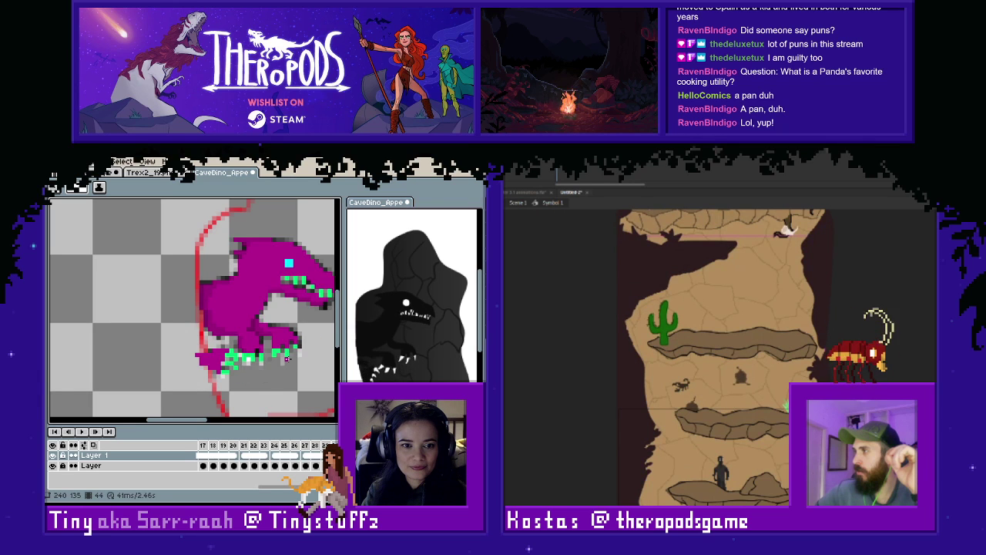
Select the dark brown cave wall fills beside the platforms in the other window.
scroll(554, 407, "down", 2)
scroll(553, 407, "up", 1)
key("Left")
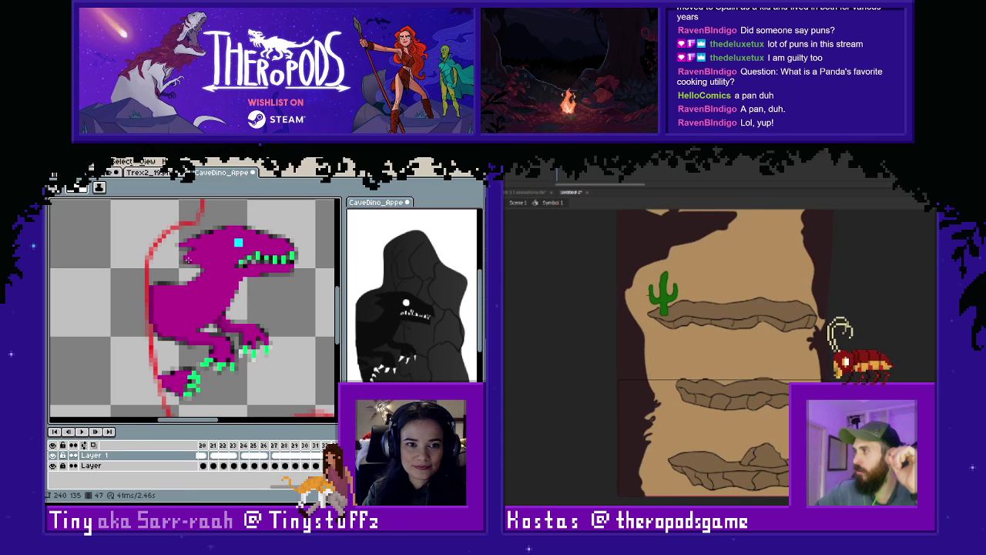
left_click(555, 163)
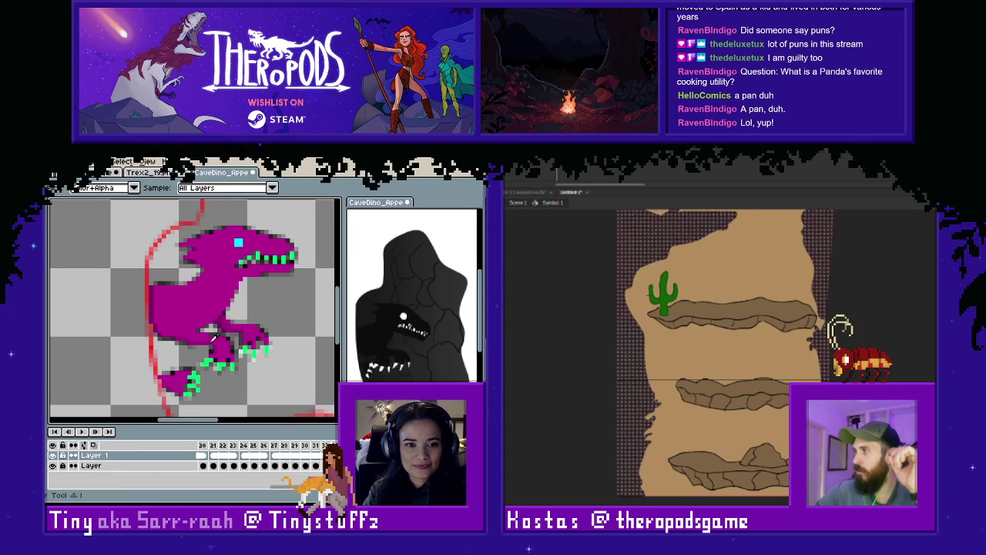
right_click(556, 160)
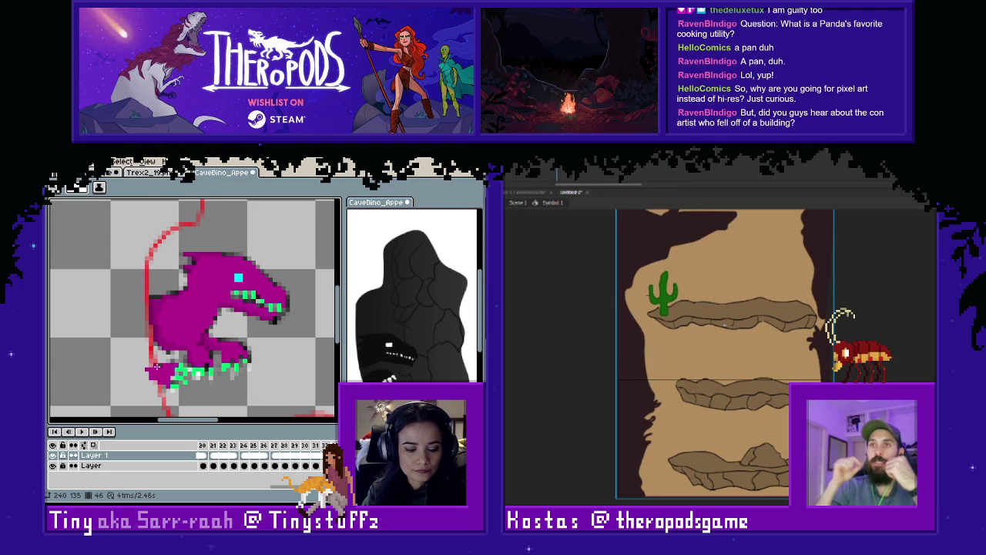
Trim the rear foot at the red outline on frame 46 and shade its cut edge with dark magenta.
key("b")
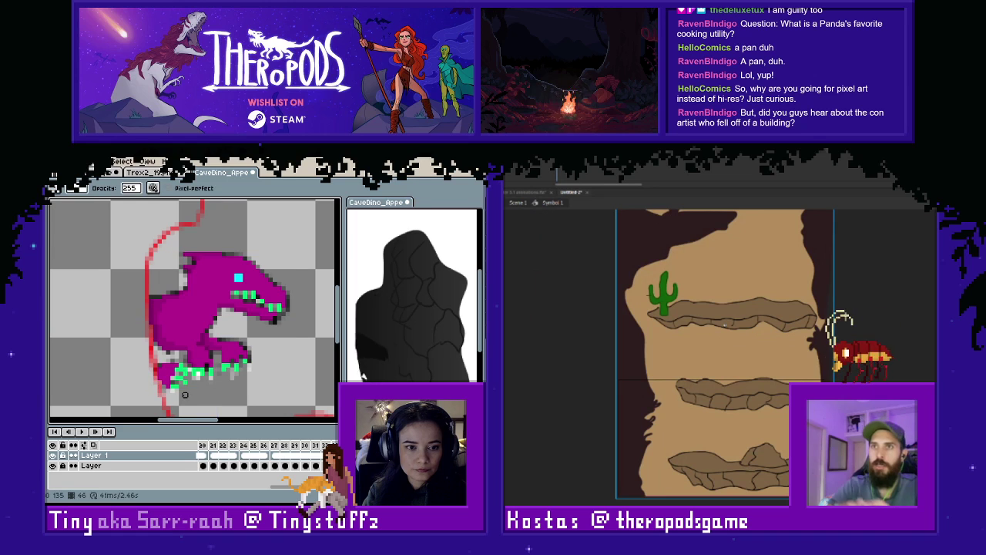
key("i")
key("m")
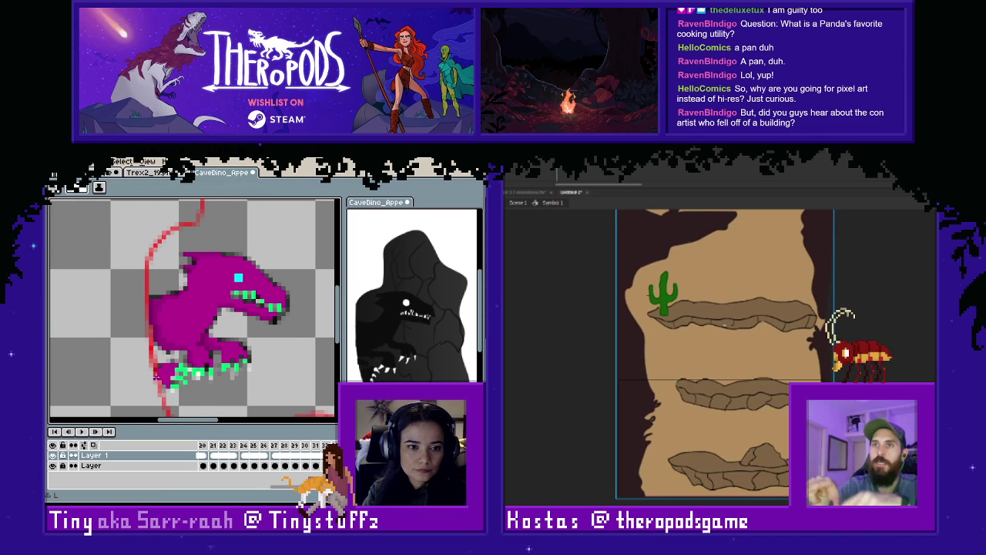
left_click_drag(161, 368, 161, 372)
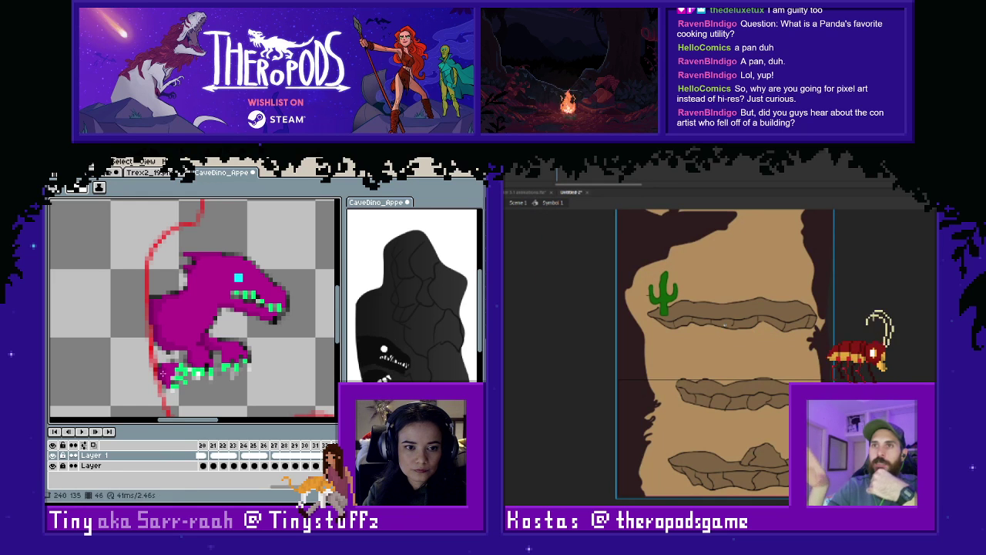
left_click_drag(167, 364, 168, 366)
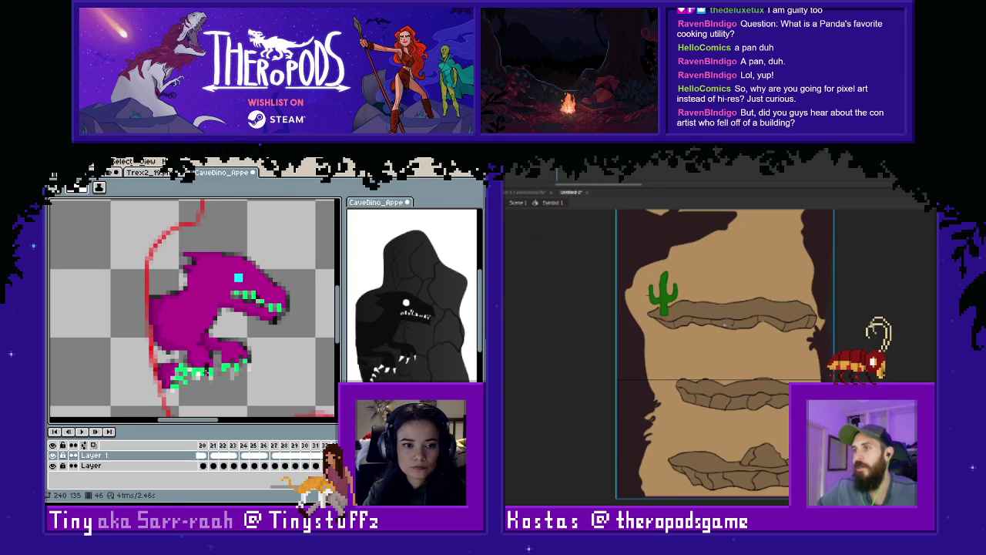
Shade the back edge of the body on frame 47 with dark magenta #7e0063.
key("Left")
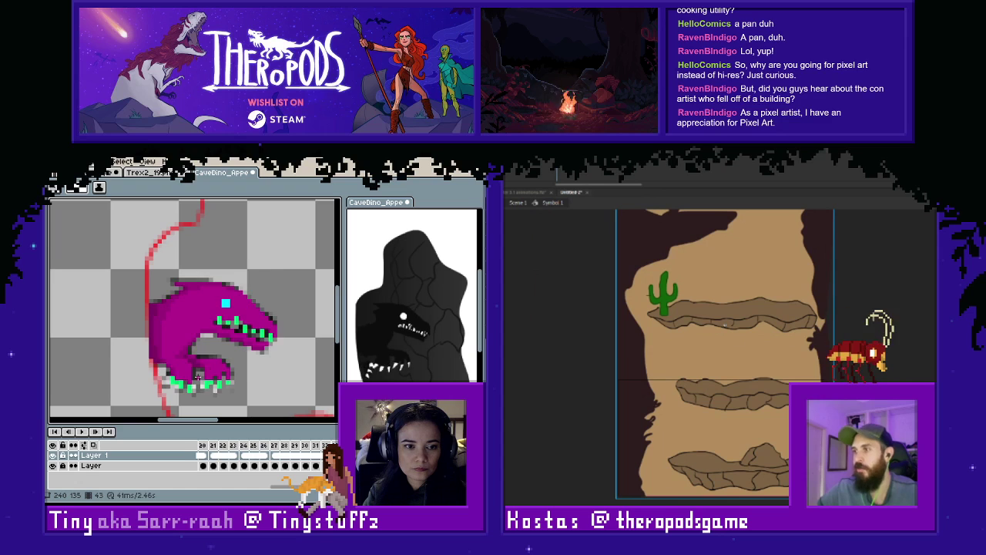
key("Right")
key("Right")
key("Right")
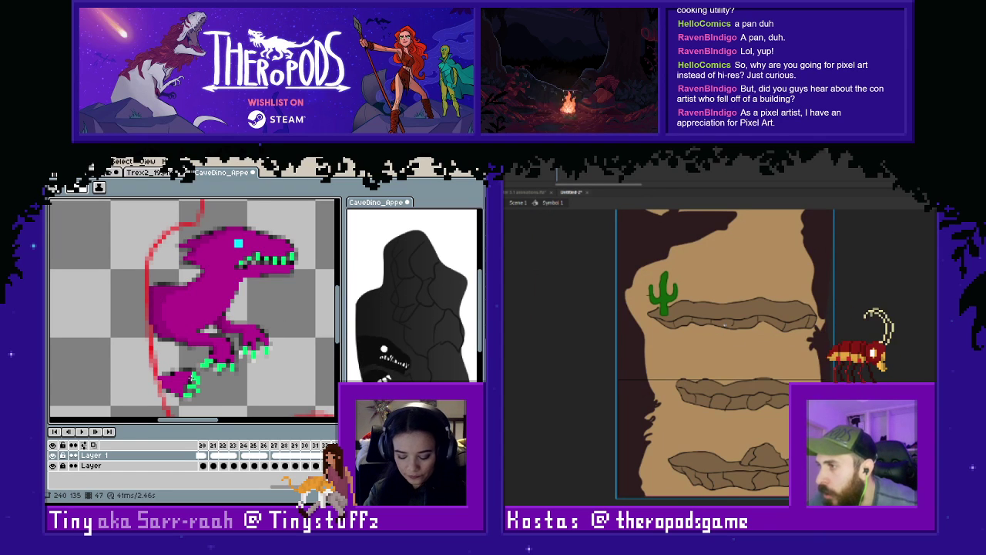
key("i")
left_click(154, 311)
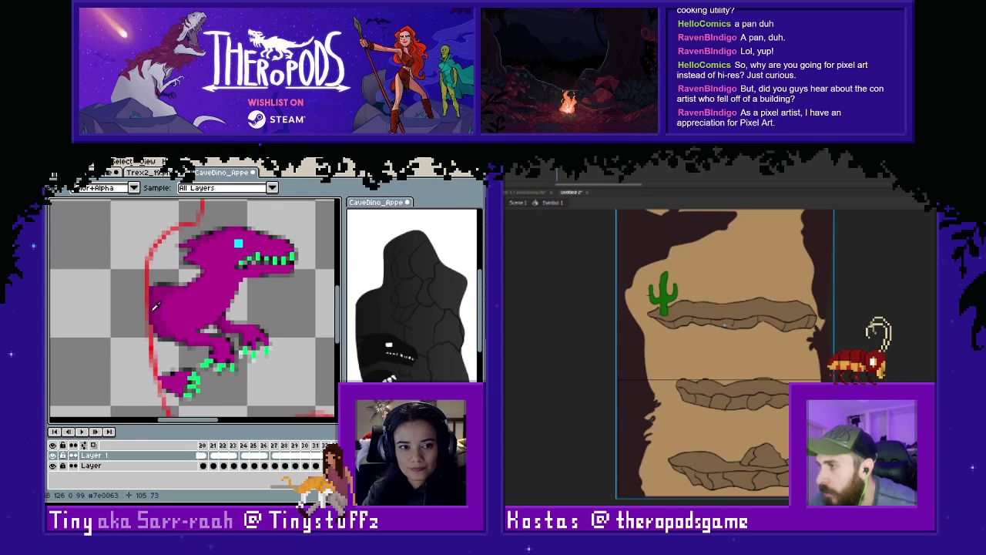
key("b")
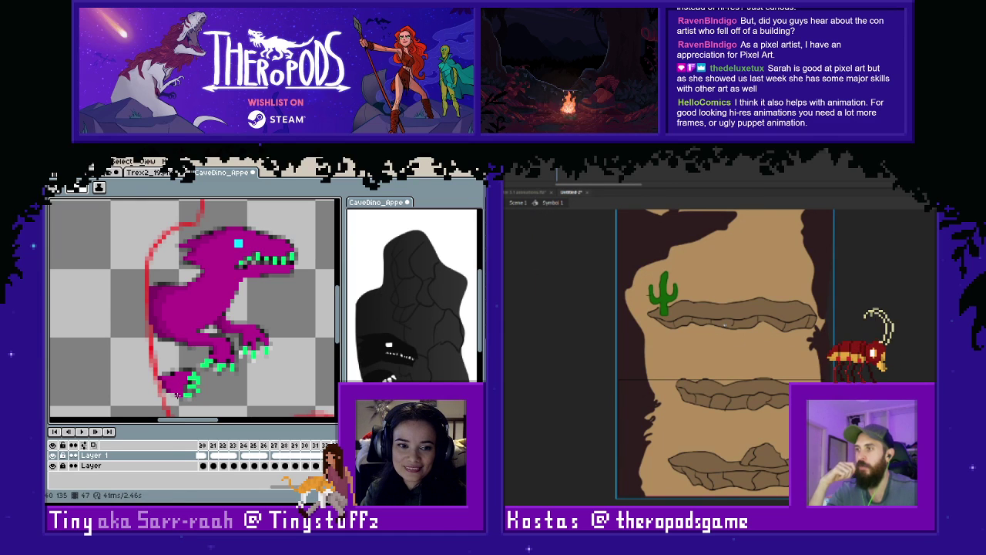
Shade the cut edge of the rear foot on frame 47 with dark magenta.
key("i")
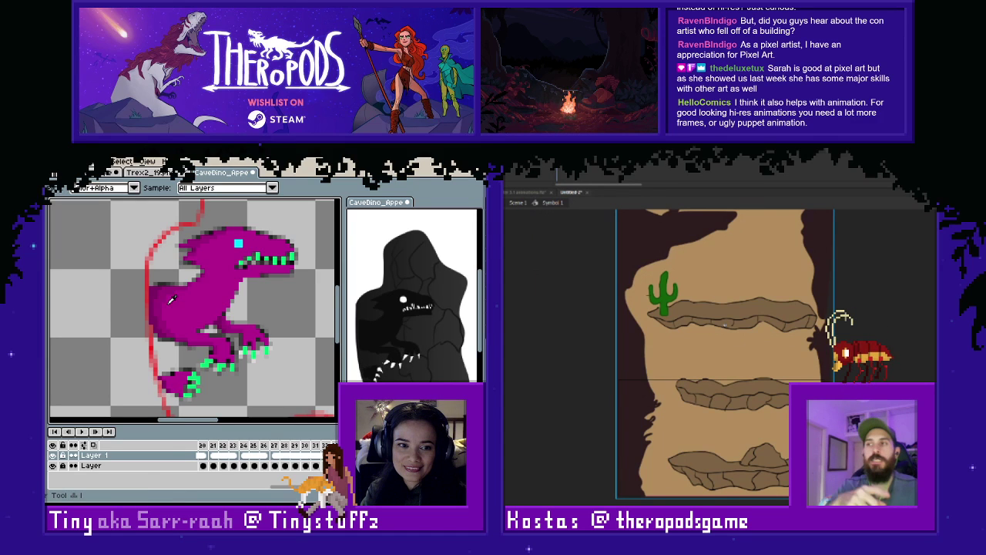
key("l")
left_click_drag(162, 377, 170, 378)
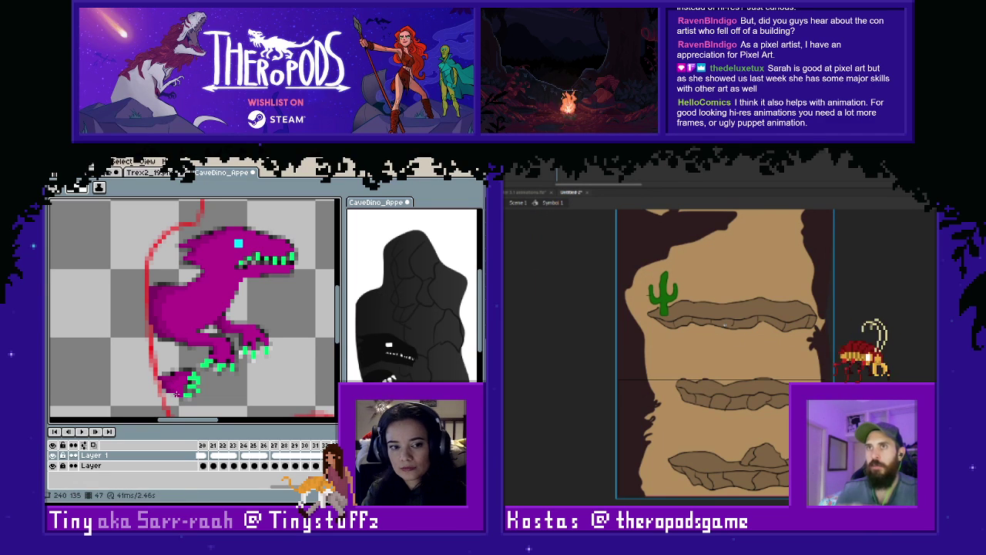
Compare the shaded dinosaur on frame 47 with its neighbouring frames up to frame 49.
scroll(223, 396, "down", 1)
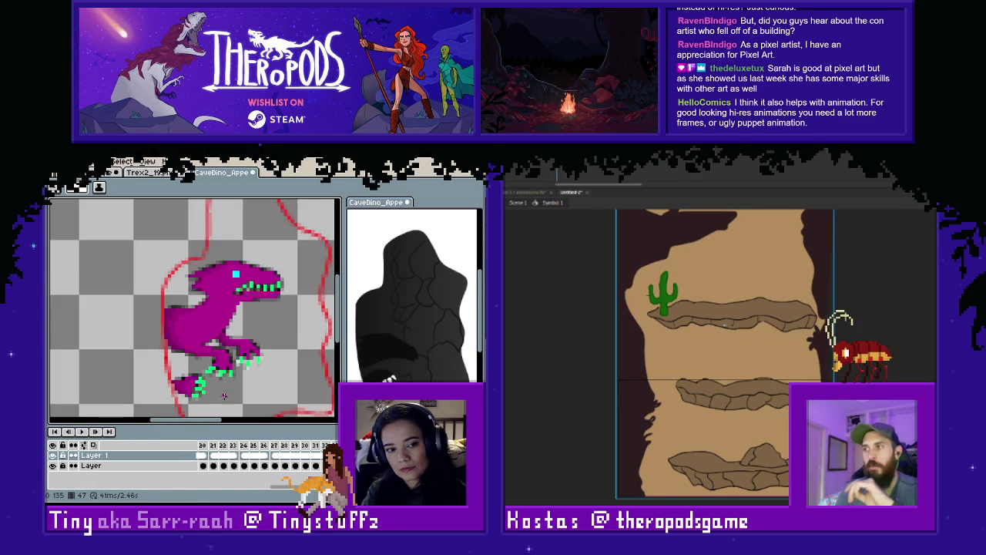
key("Left")
key("Right")
key("Left")
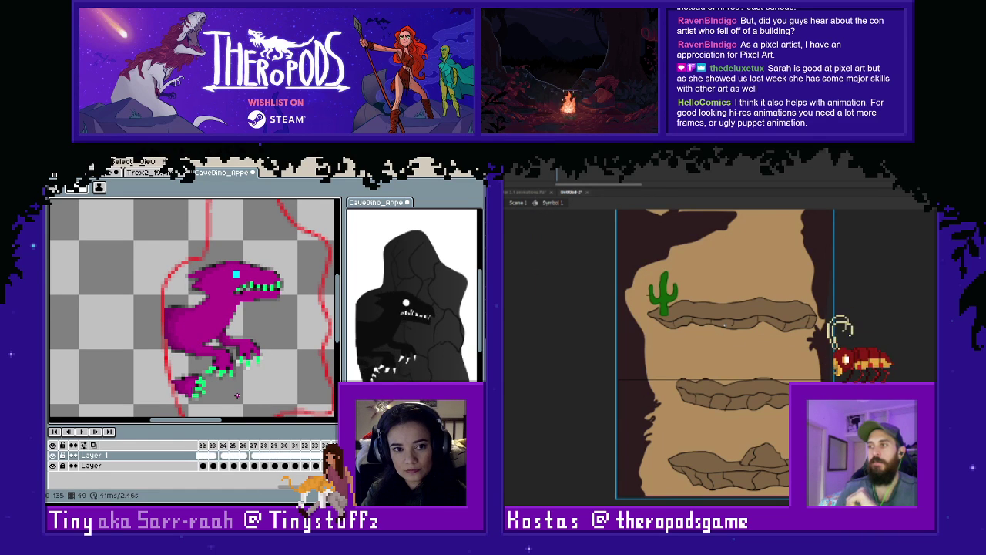
key("Left")
key("Right")
key("Left")
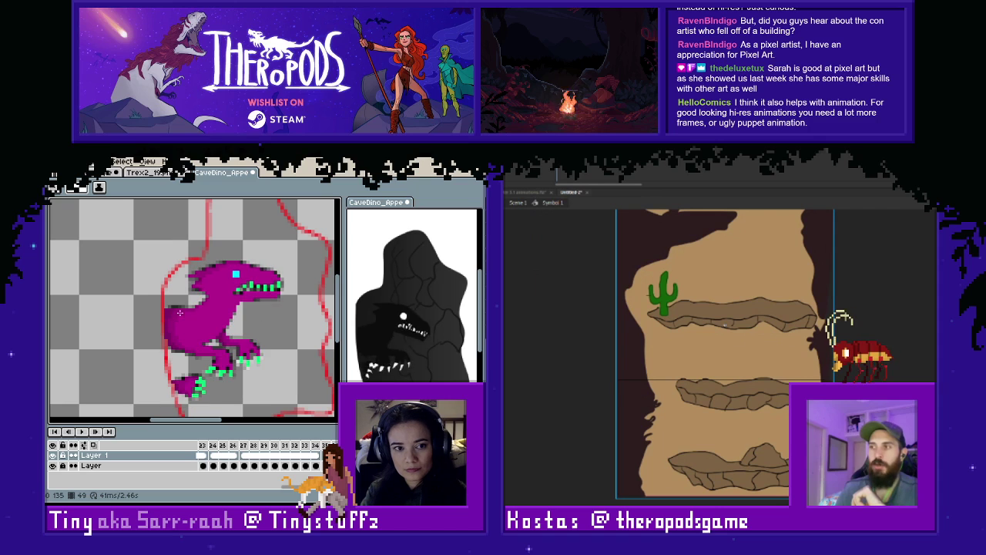
Shade the back edge of the body on frame 50 with the dark magenta #7e0063 sampled from frame 49.
key("i")
key("b")
key("Right")
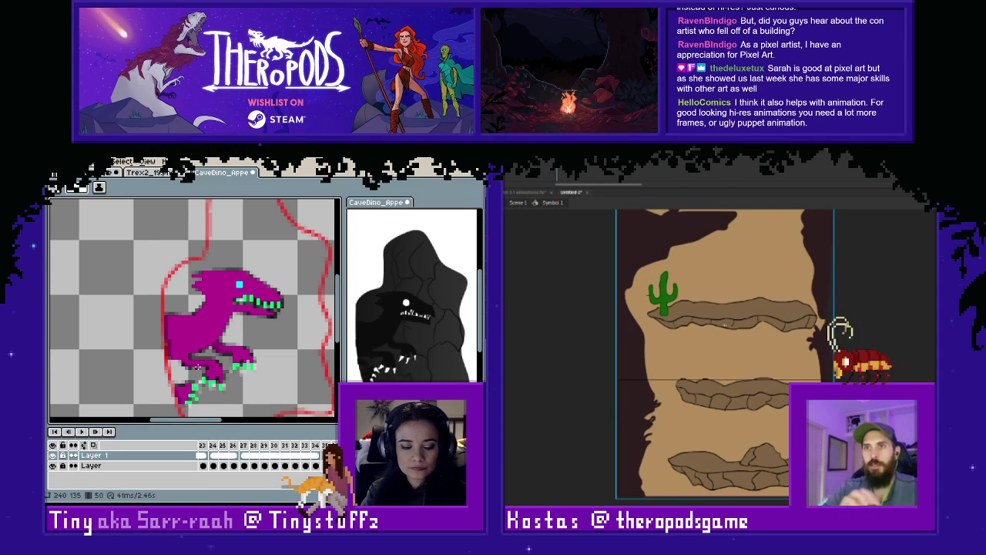
key("i")
key("Left")
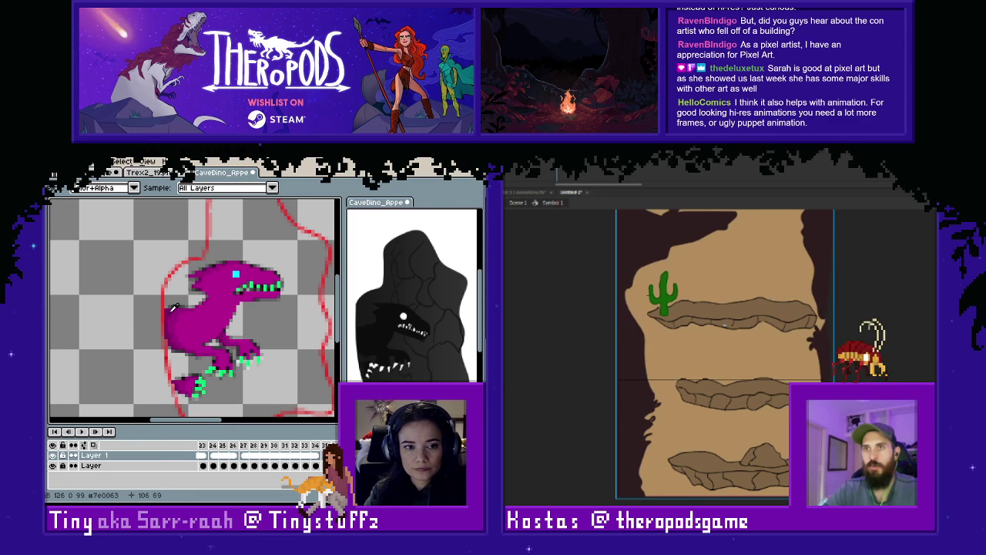
key("Right")
key("b")
scroll(194, 357, "up", 1)
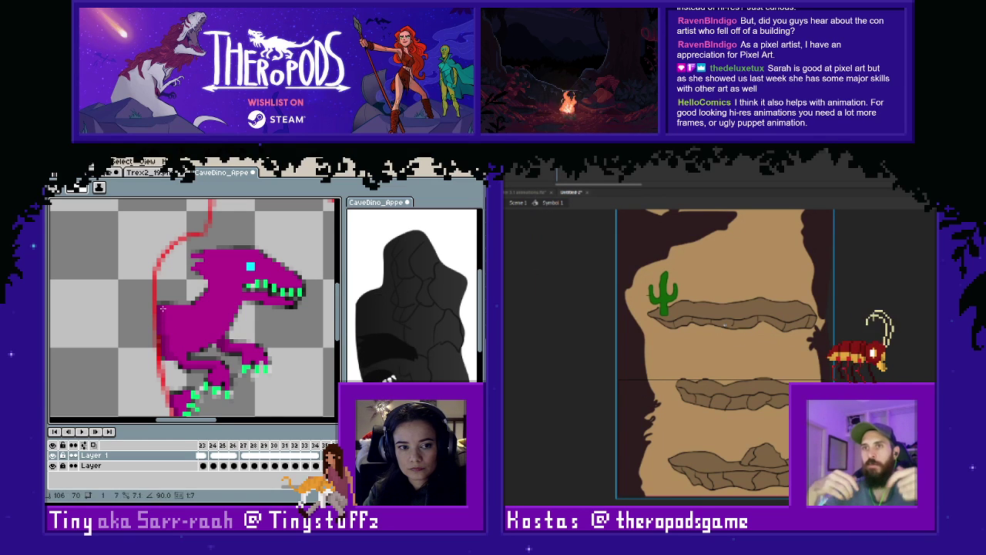
left_click_drag(211, 362, 212, 347)
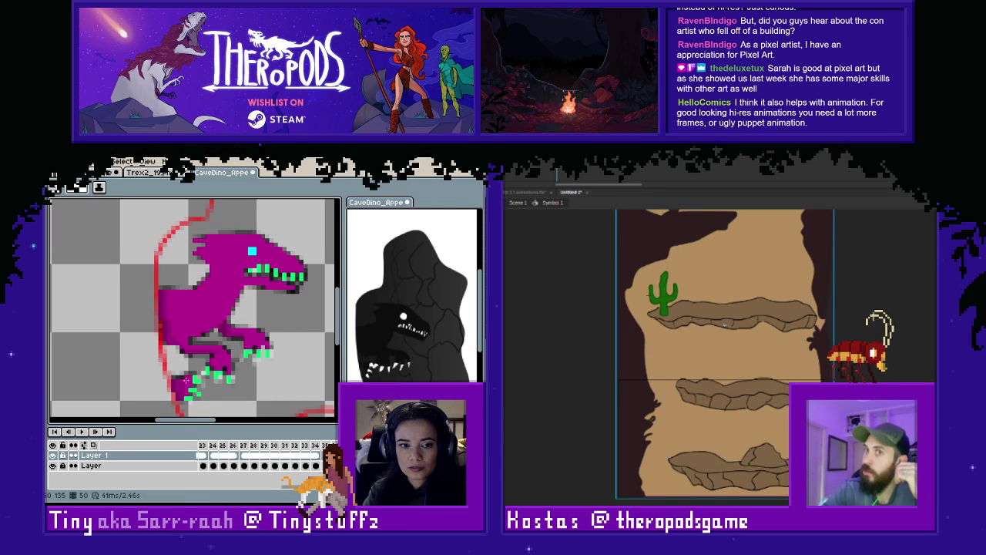
Blend the shading along the body's cut back edge on frame 50 with magenta shades sampled from the body, including #9b007a.
key("i")
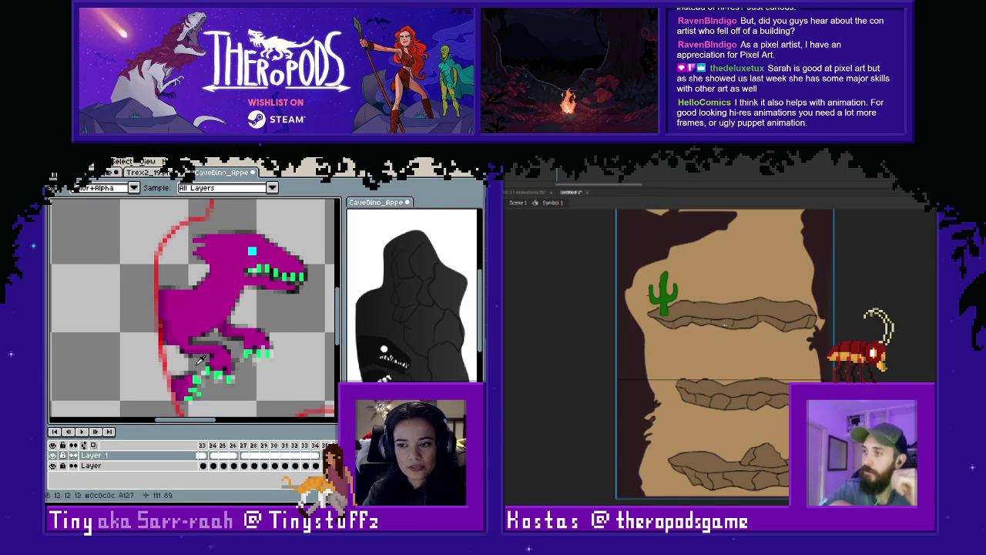
key("space")
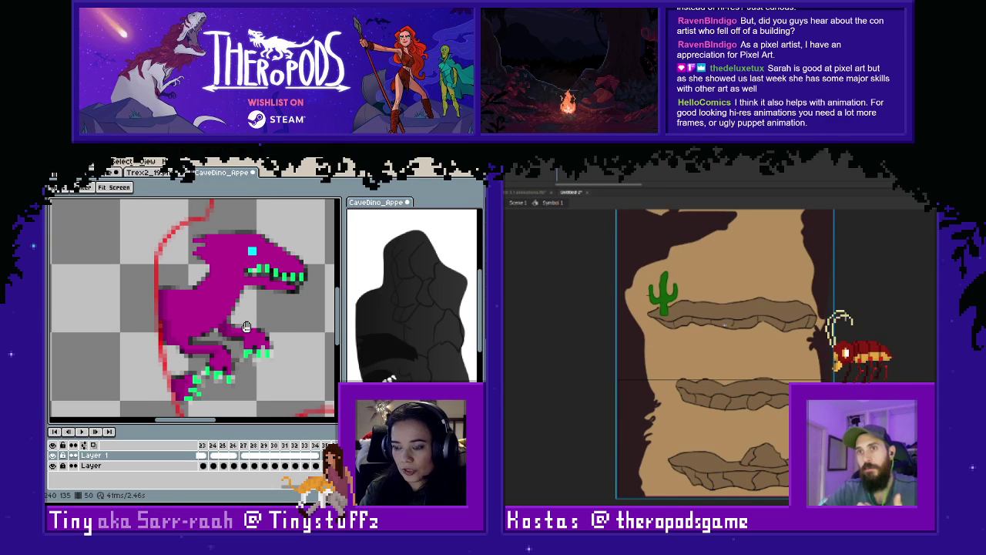
left_click_drag(222, 329, 223, 355)
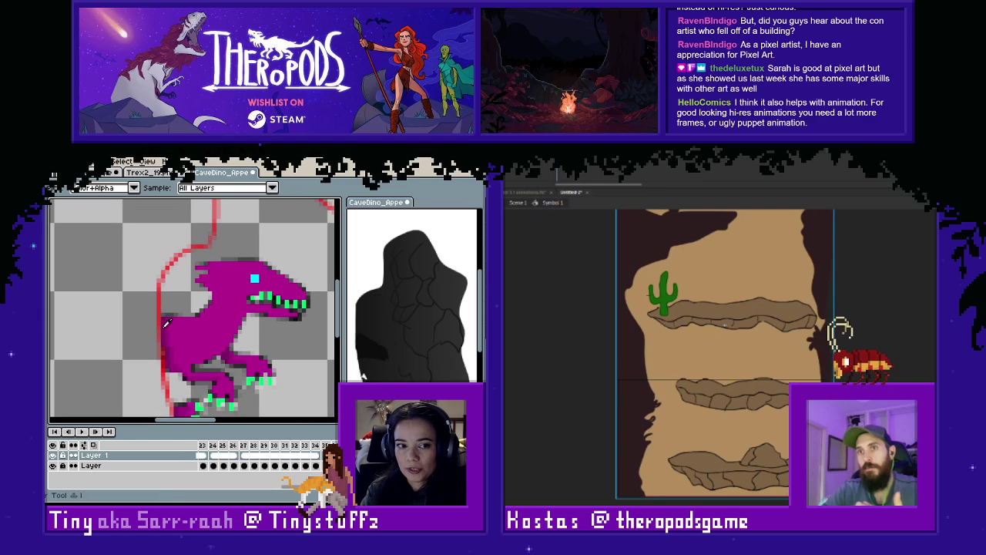
left_click(164, 327, "alt")
left_click_drag(166, 317, 167, 328)
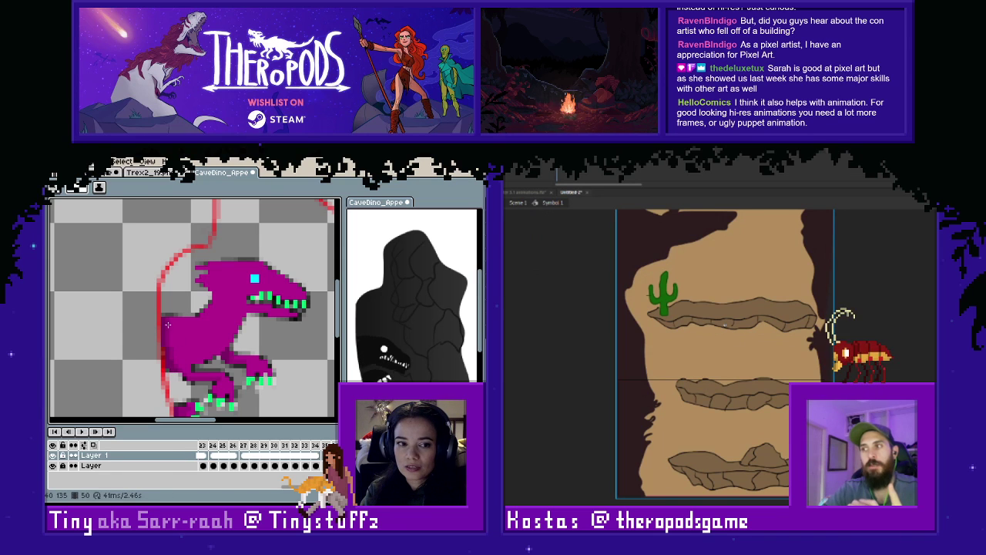
key("i")
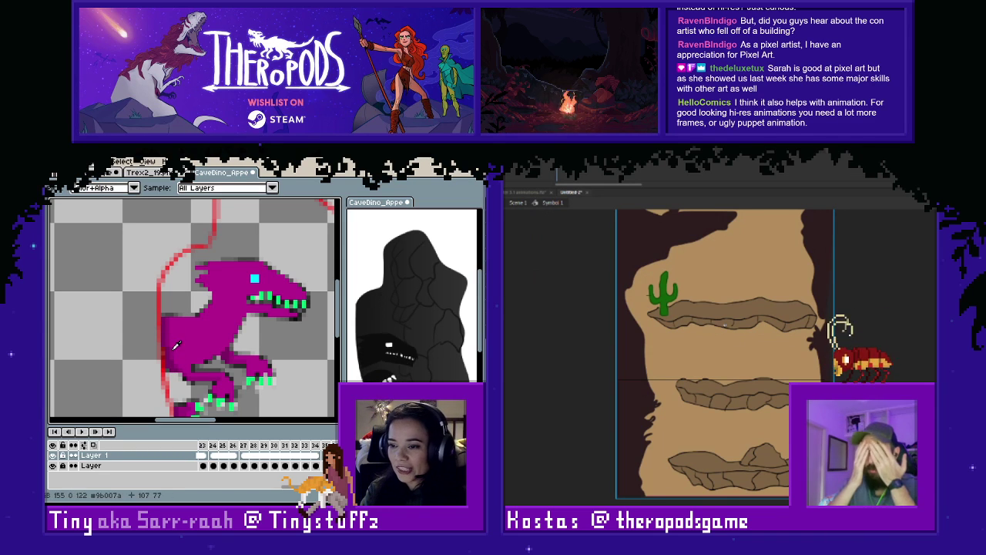
key("b")
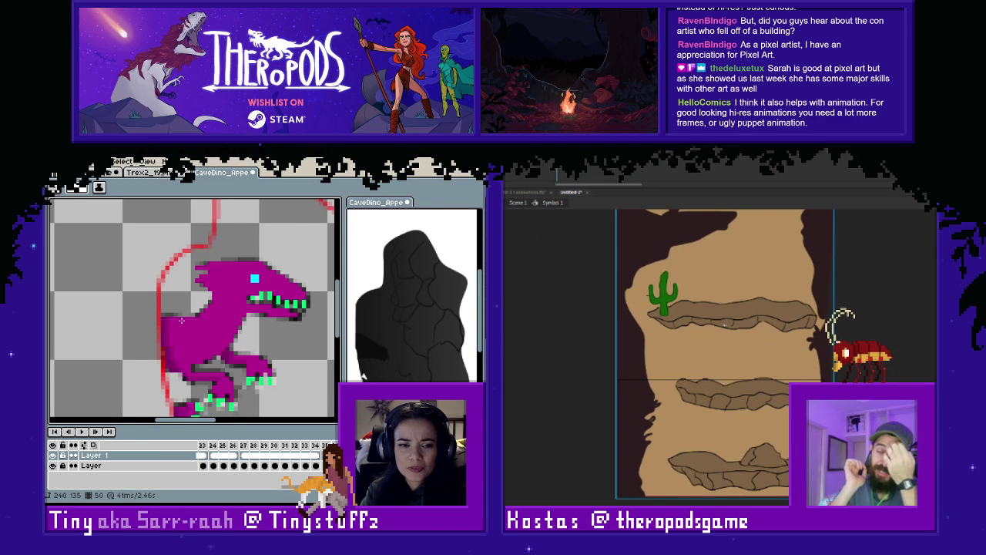
Touch up the shading at the upper corner of the back on frame 50 using the sampled magenta #9b007a.
scroll(181, 319, "down", 1)
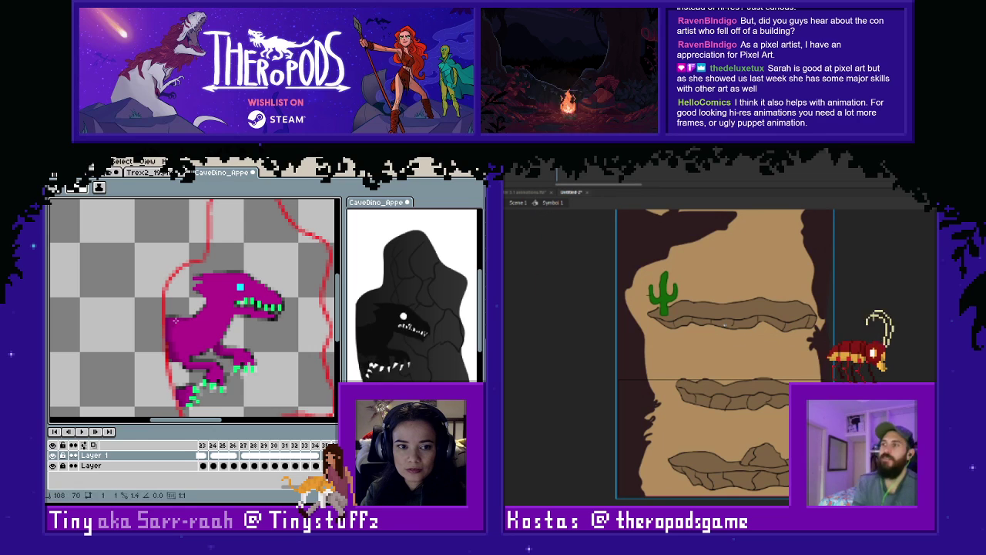
key("i")
key("l")
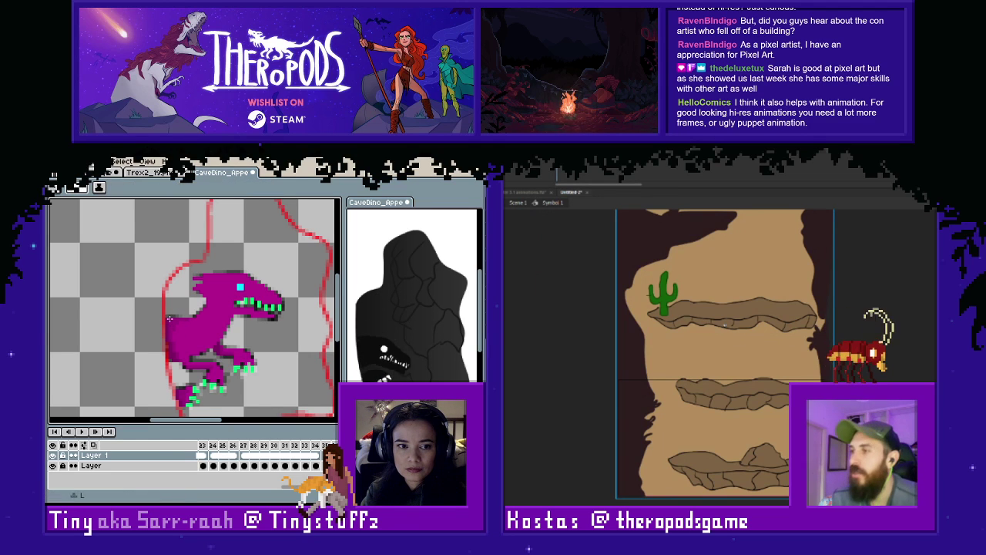
left_click_drag(170, 321, 174, 321)
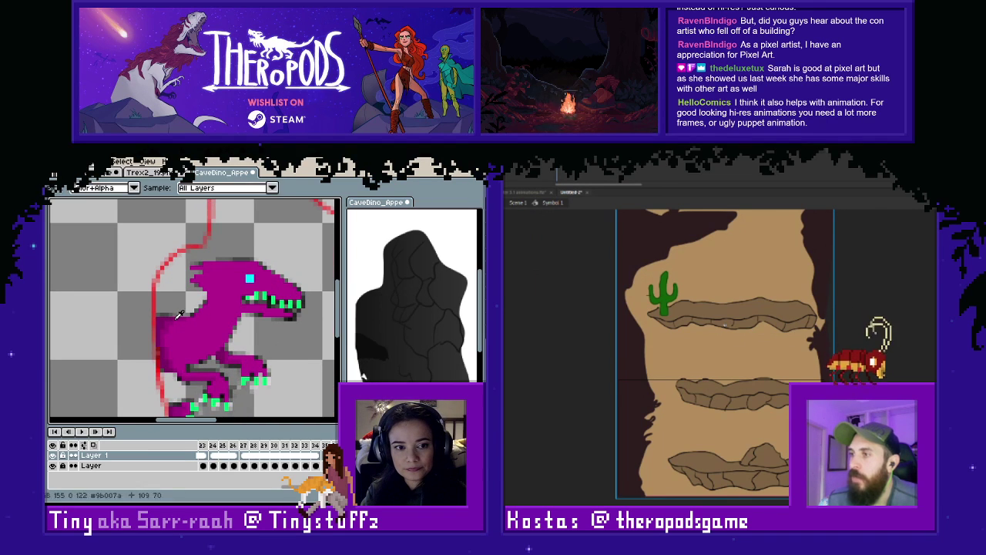
scroll(221, 316, "up", 1)
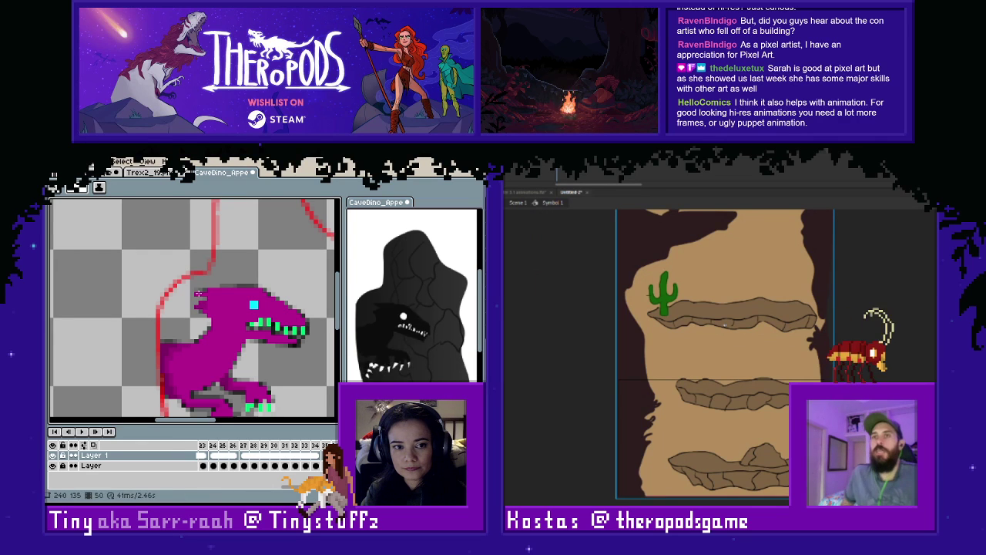
Shade the crest and top of the head on frame 50 with darker magenta and compare it with frame 49.
left_click_drag(199, 293, 259, 293)
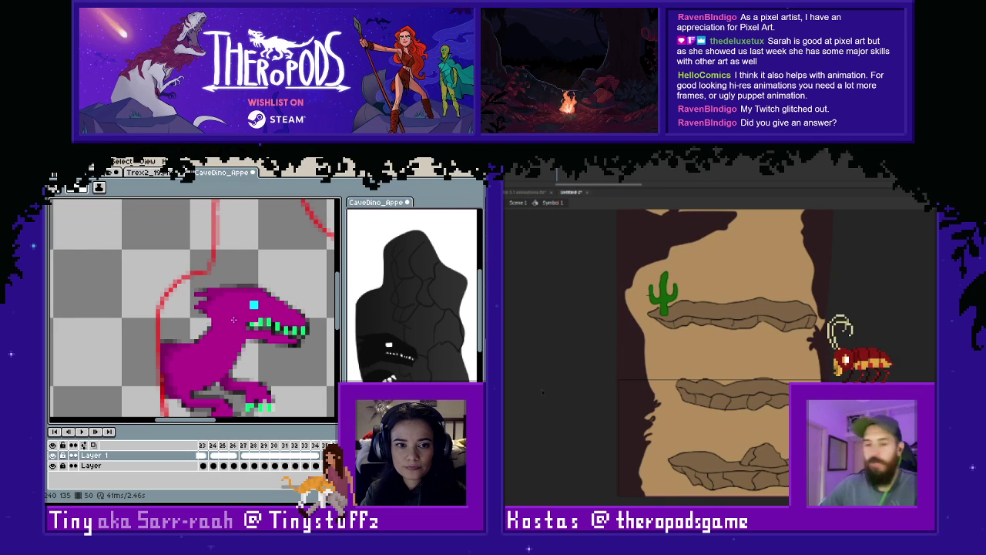
key("i")
key("b")
key("Left")
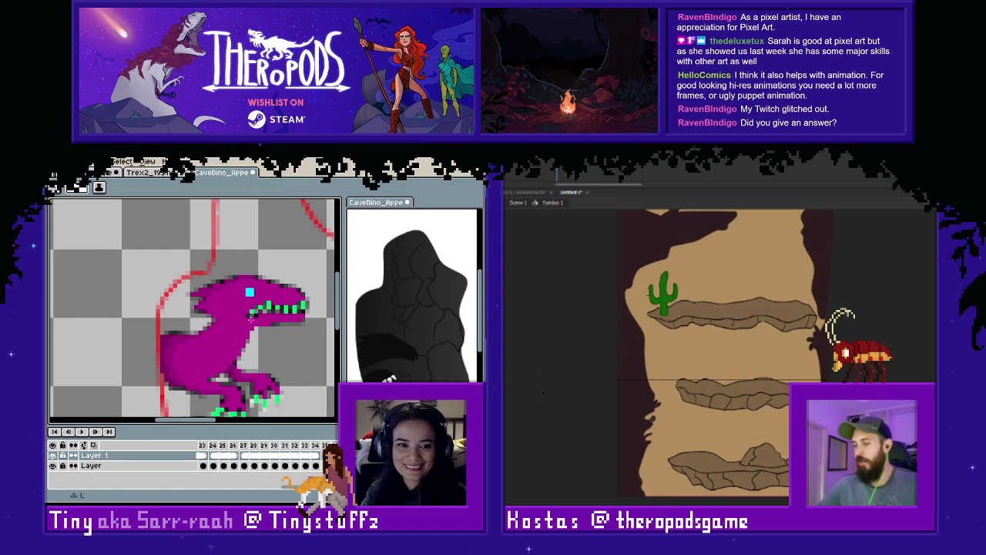
key("Right")
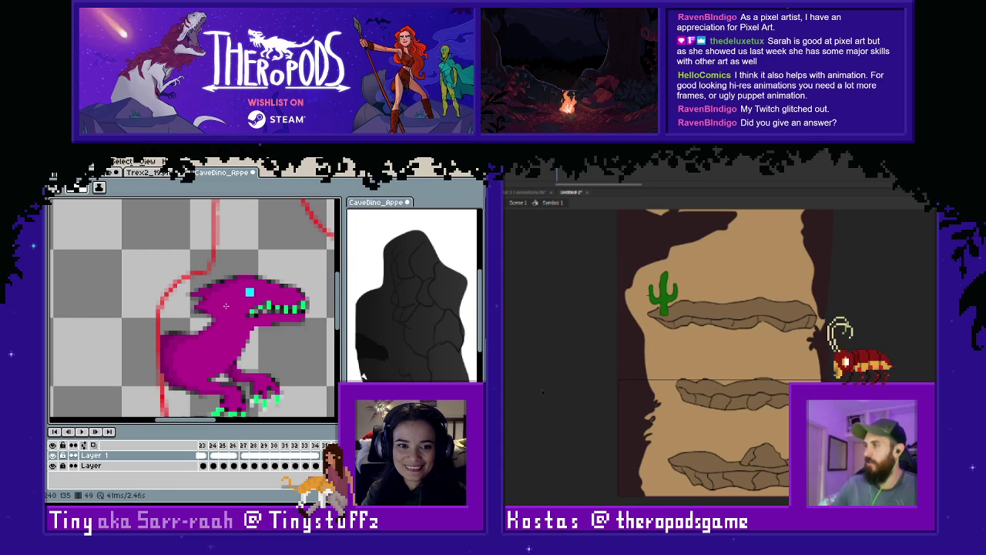
scroll(231, 308, "down", 1)
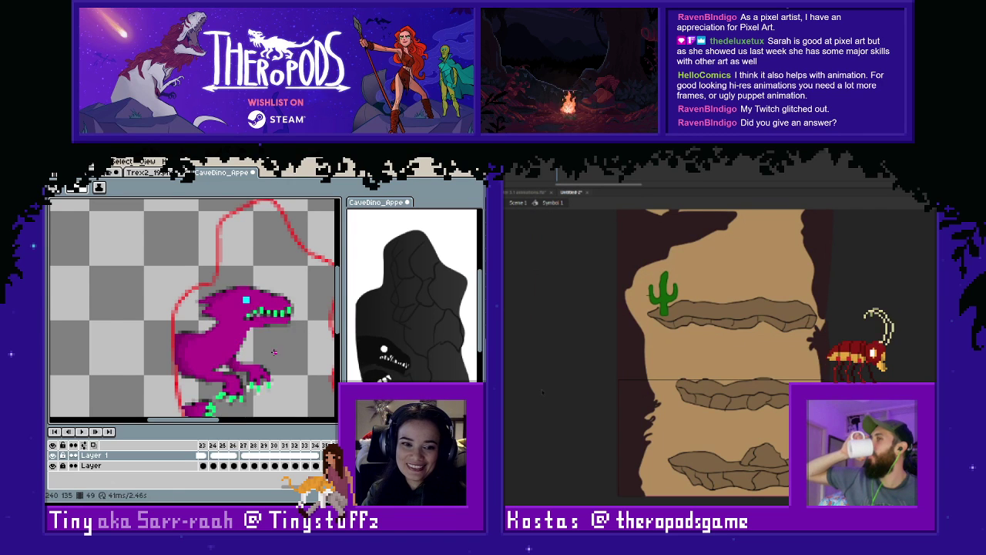
scroll(273, 352, "down", 1)
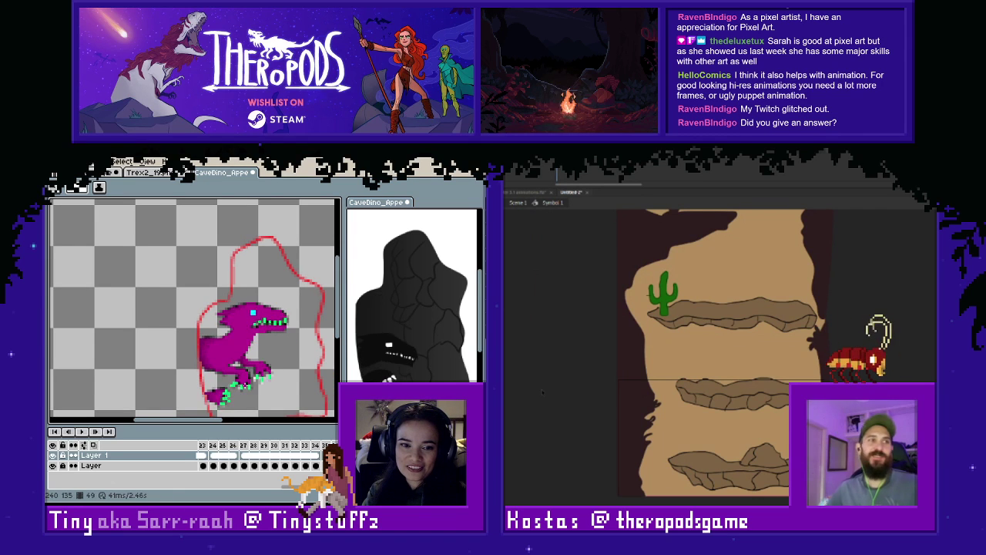
scroll(240, 382, "up", 1)
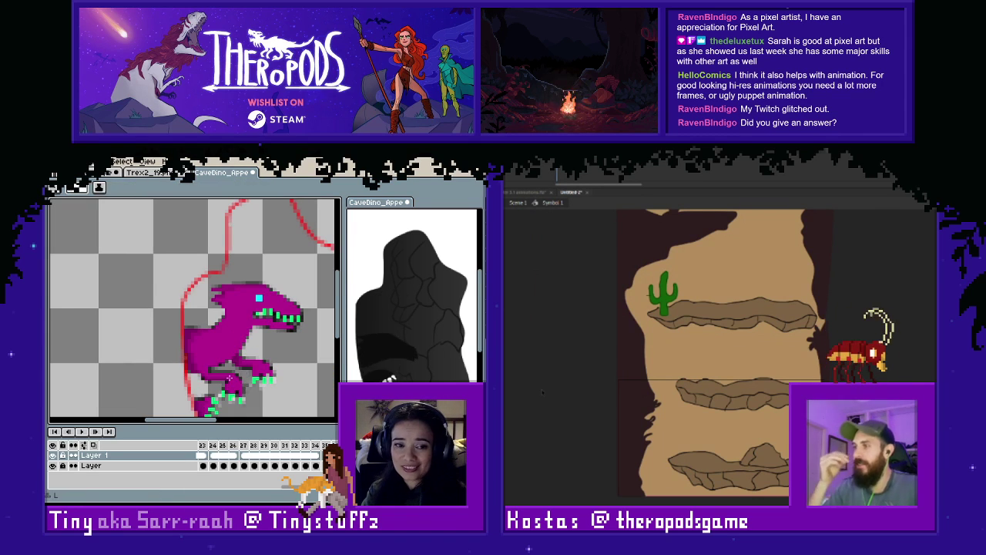
Shade the crest and top of the head on frame 53 with dark magenta #7e0063 sampled from frame 52.
scroll(281, 374, "down", 1)
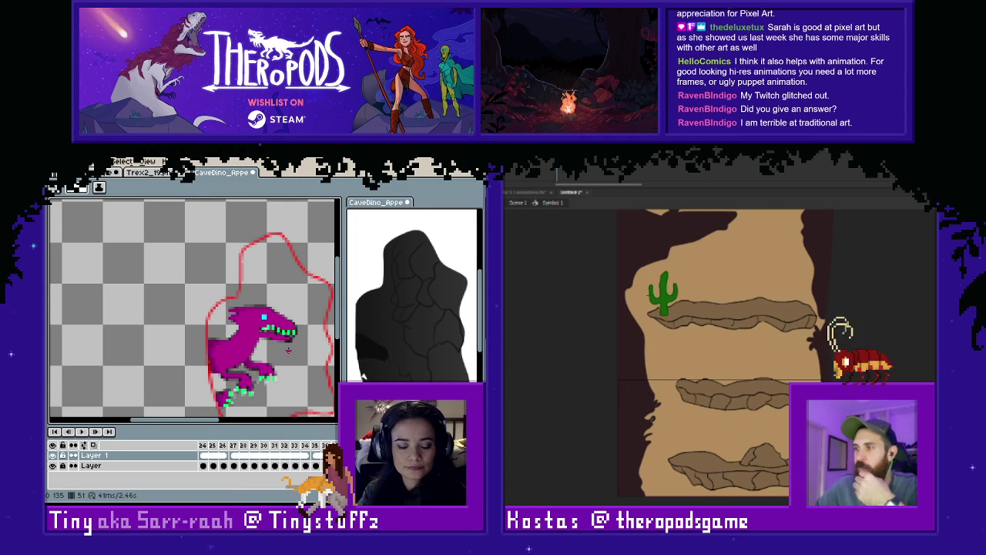
key("m")
key("space")
left_click_drag(324, 343, 273, 324)
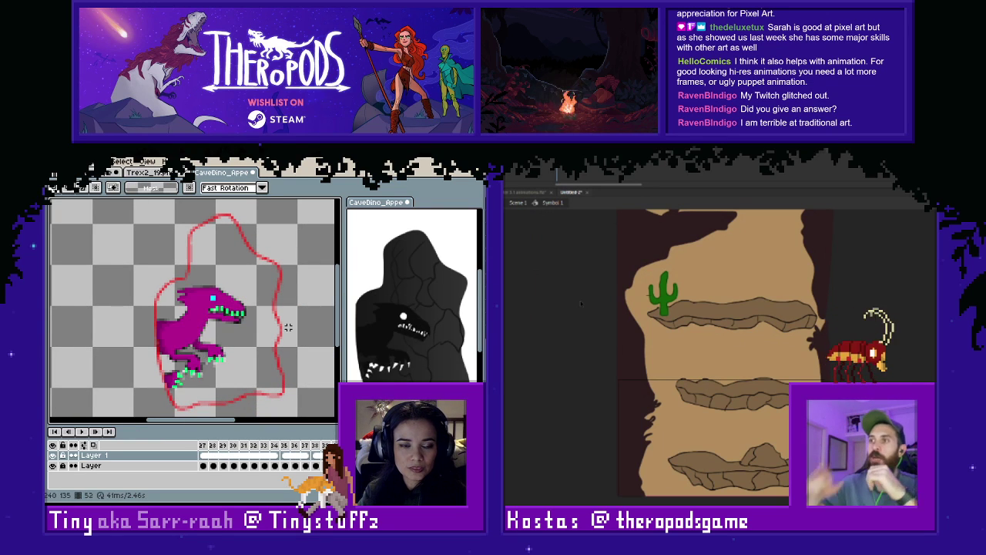
scroll(170, 333, "up", 1)
key("i")
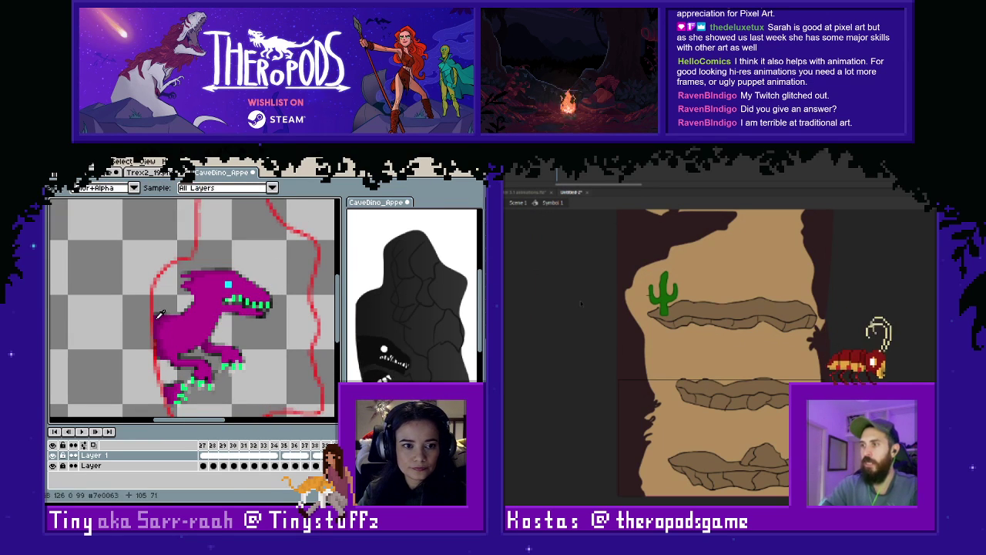
key("l")
key("Right")
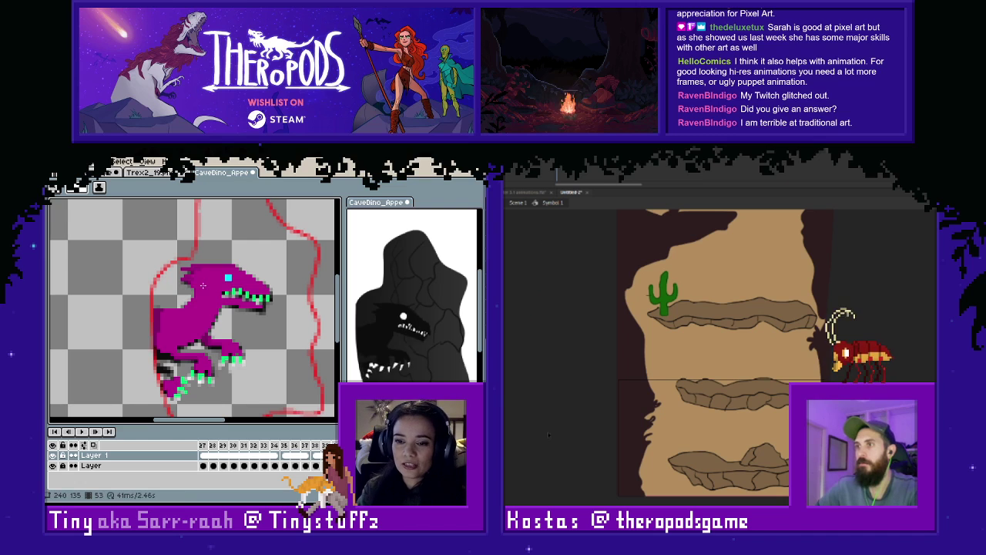
key("i")
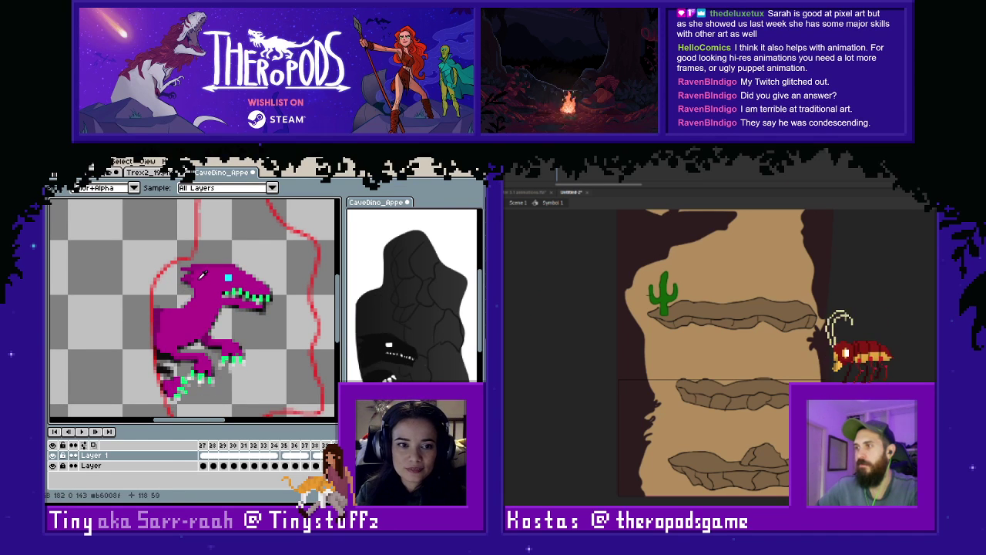
key("b")
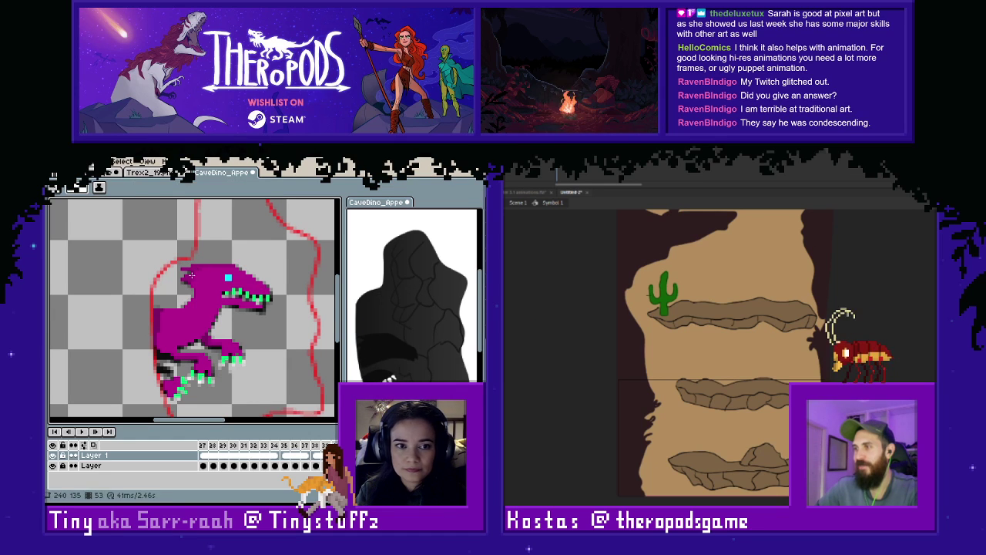
key("i")
key("b")
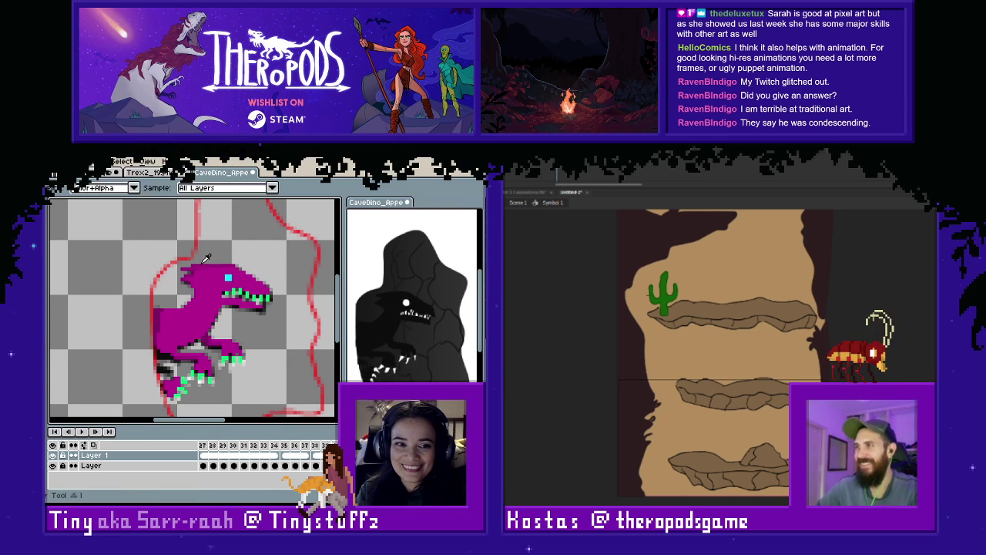
Shade the upper line of the back on frame 53, using frame 52 as the reference.
key("Left")
key("Right")
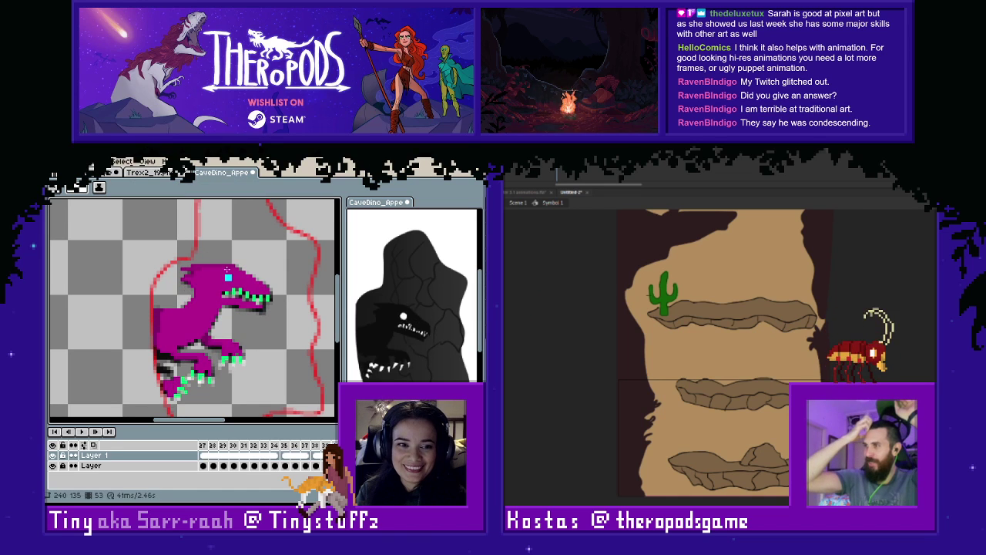
key("Left")
key("Right")
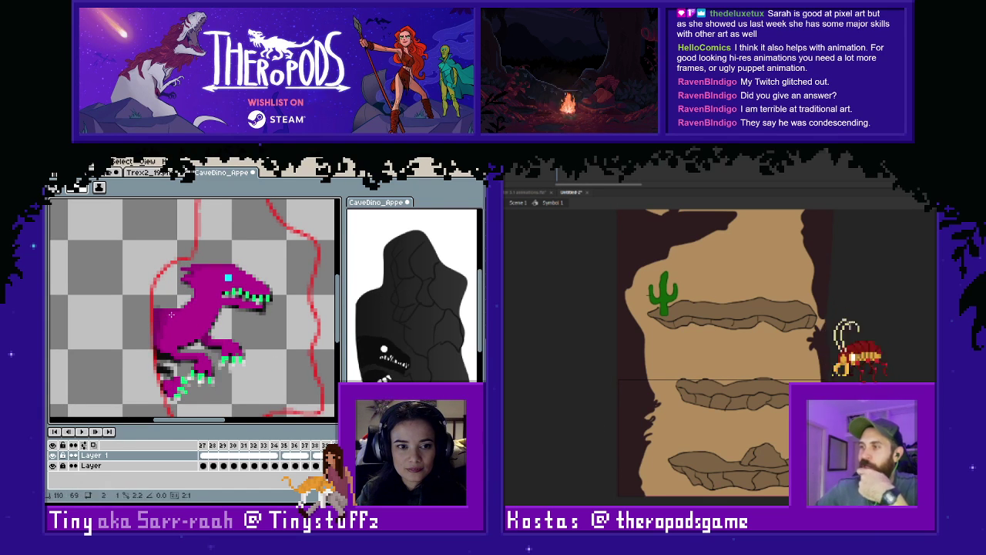
key("Left")
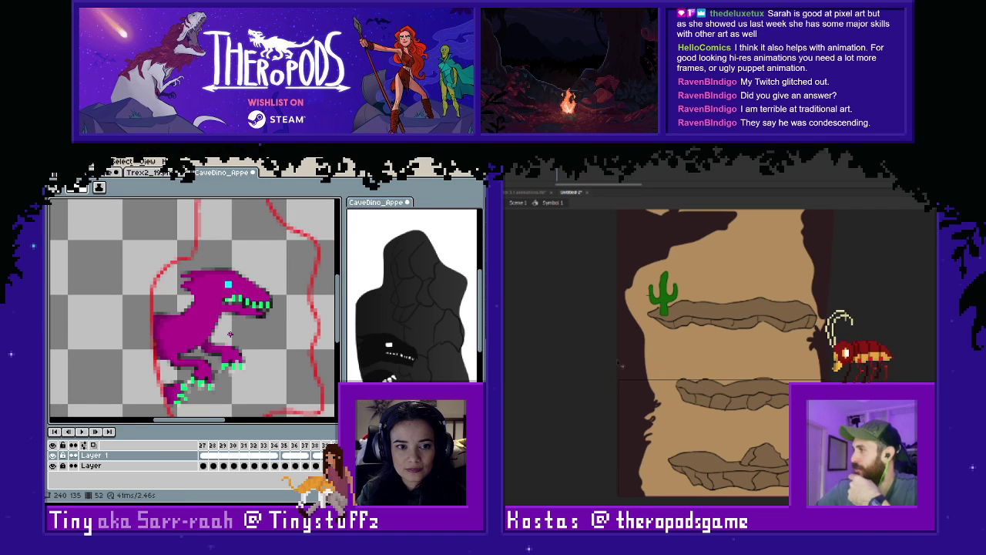
key("Right")
Shade the body's cut edge along the red outline on frame 53 with magenta tones, matching frame 52.
left_click(620, 387)
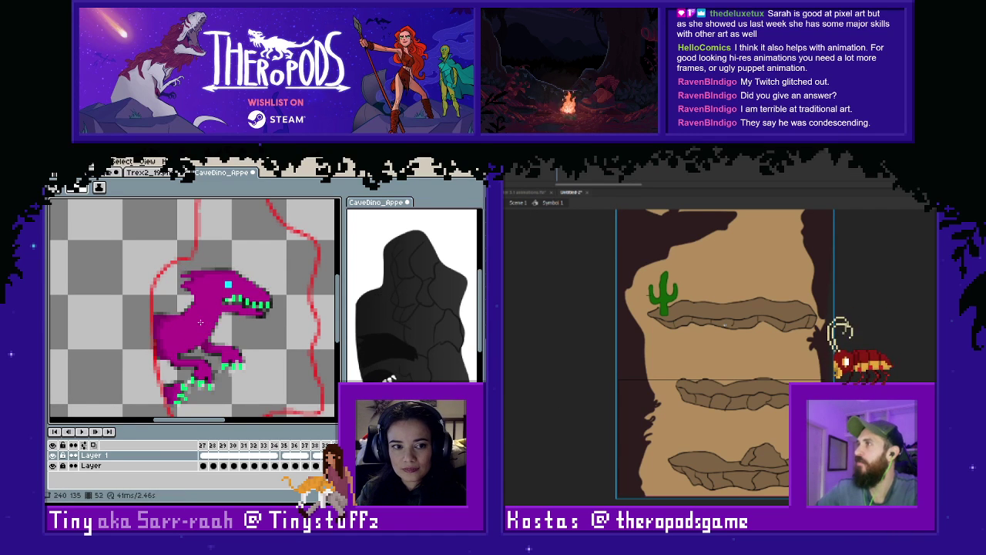
key("Delete")
left_click(186, 318, "alt")
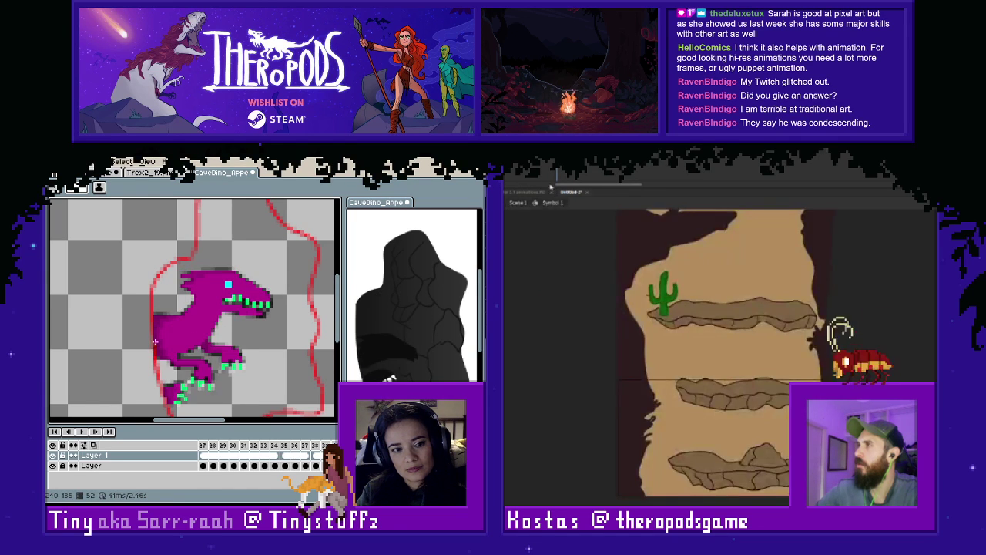
key("e")
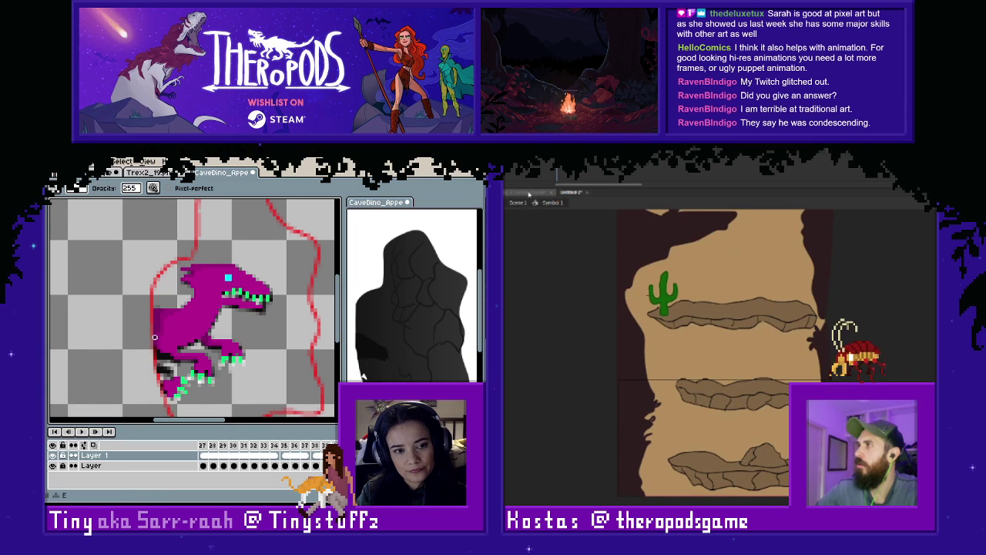
key("Left")
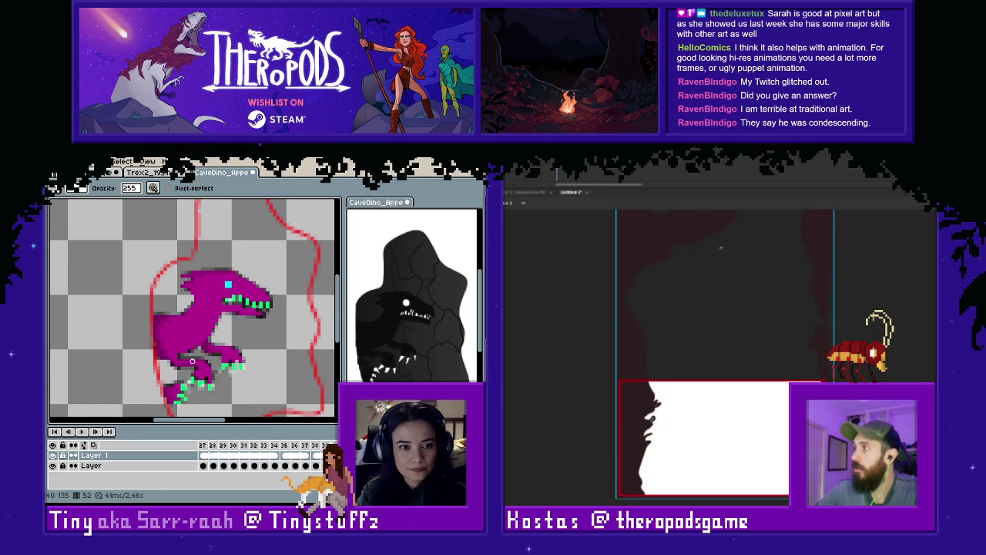
key("Right")
key("i")
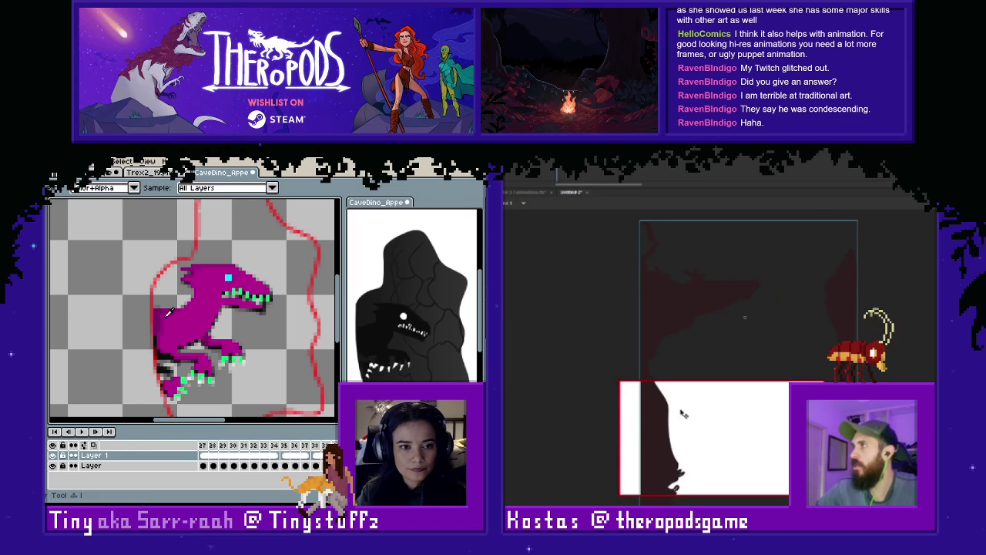
key("l")
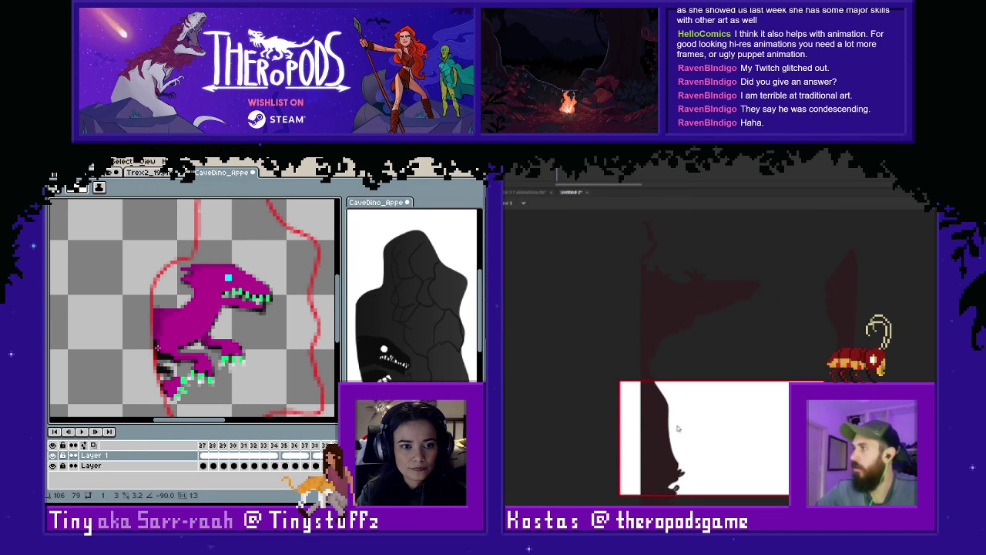
key("i")
key("l")
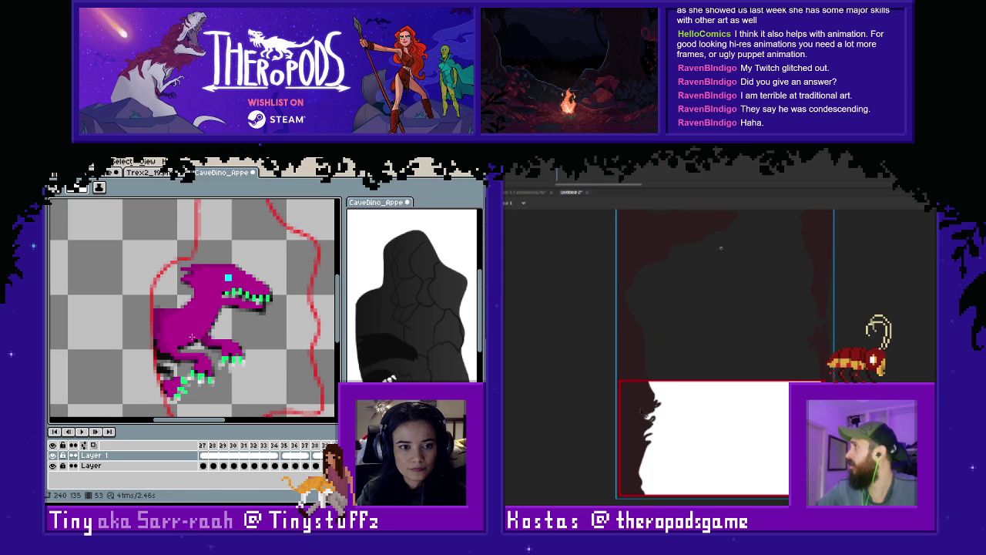
Compare the whole shaded dinosaur on frame 53 with frame 52.
scroll(192, 337, "down", 1)
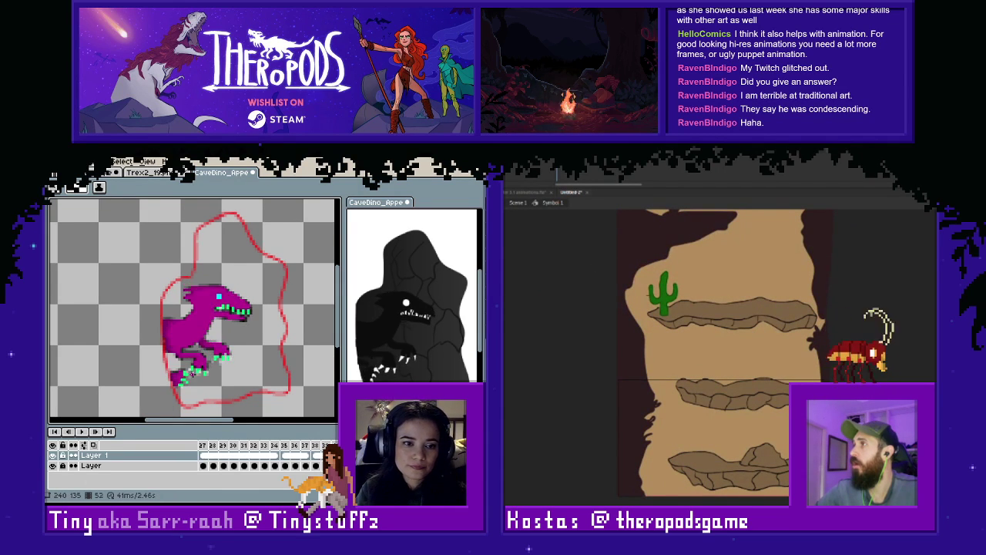
left_click(640, 281)
key("m")
key("Right")
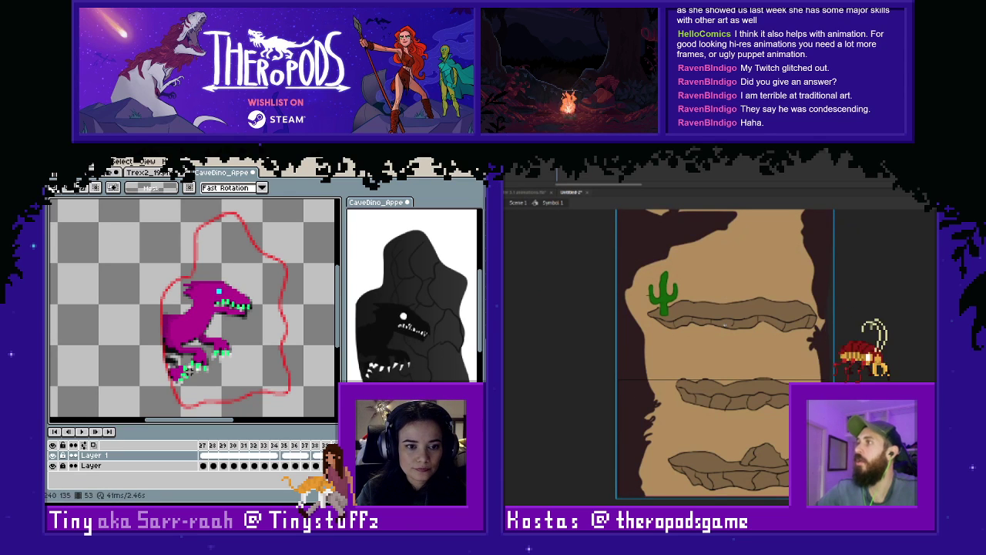
Shade the cut edge beside the lower foot on frame 53 with dark magenta #7e0063, using the earlier frames as reference.
scroll(185, 370, "up", 1)
key("b")
left_click(159, 286, "alt")
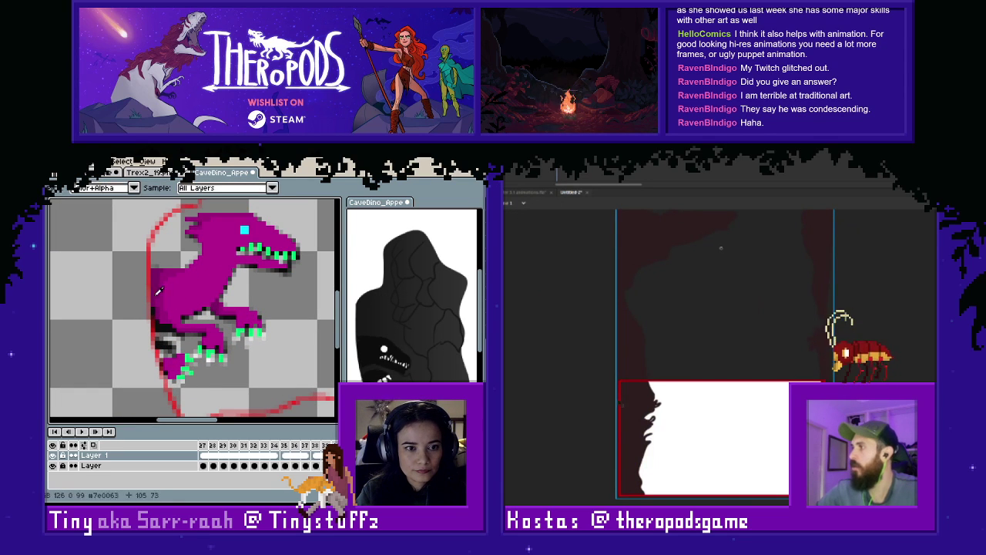
left_click(166, 365)
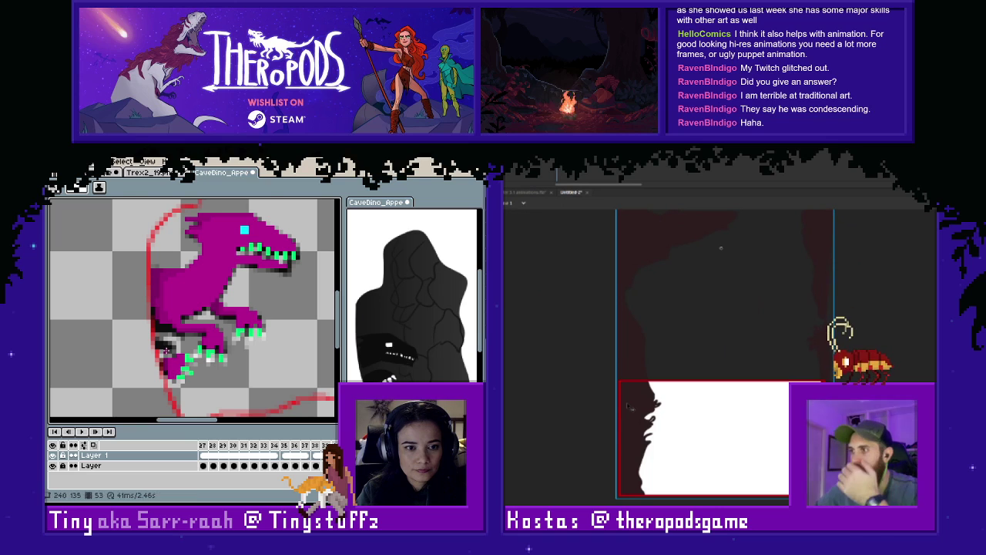
left_click(167, 297, "alt")
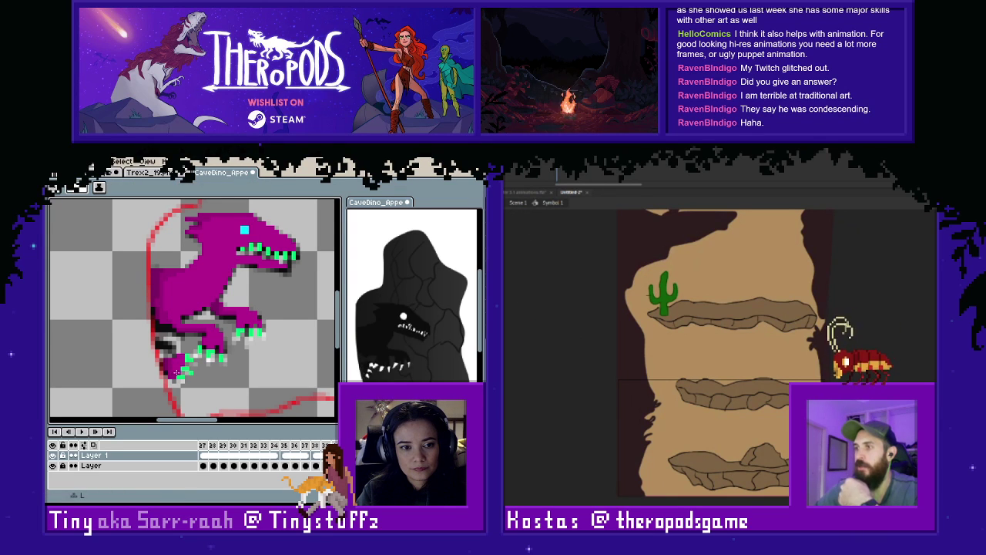
scroll(193, 360, "down", 2)
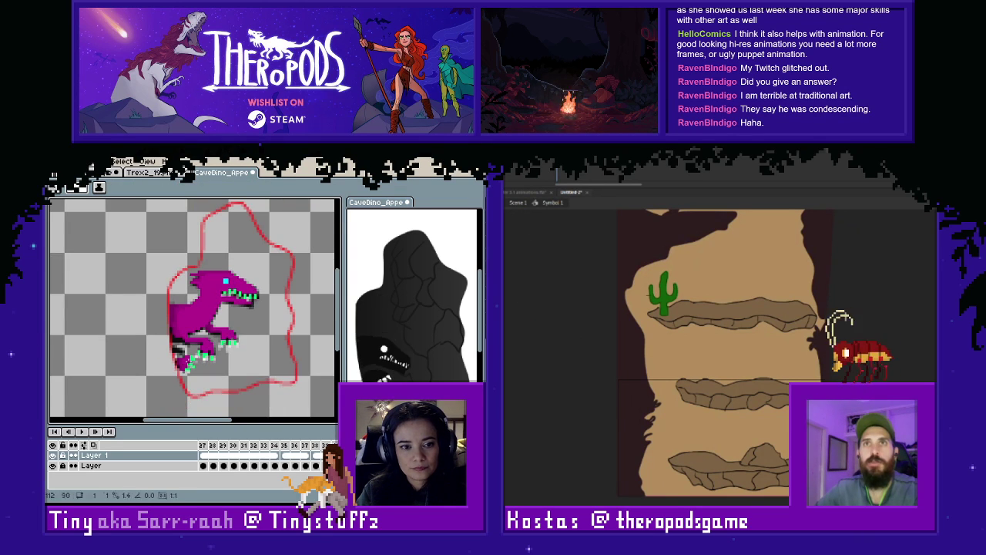
key("comma")
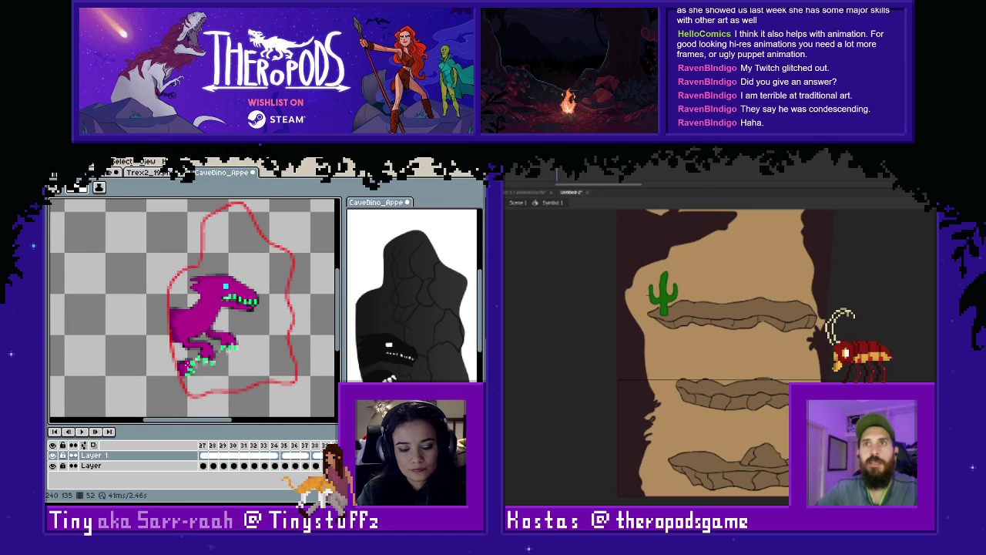
left_click(190, 365, "alt")
left_click_drag(202, 356, 204, 350)
key("b")
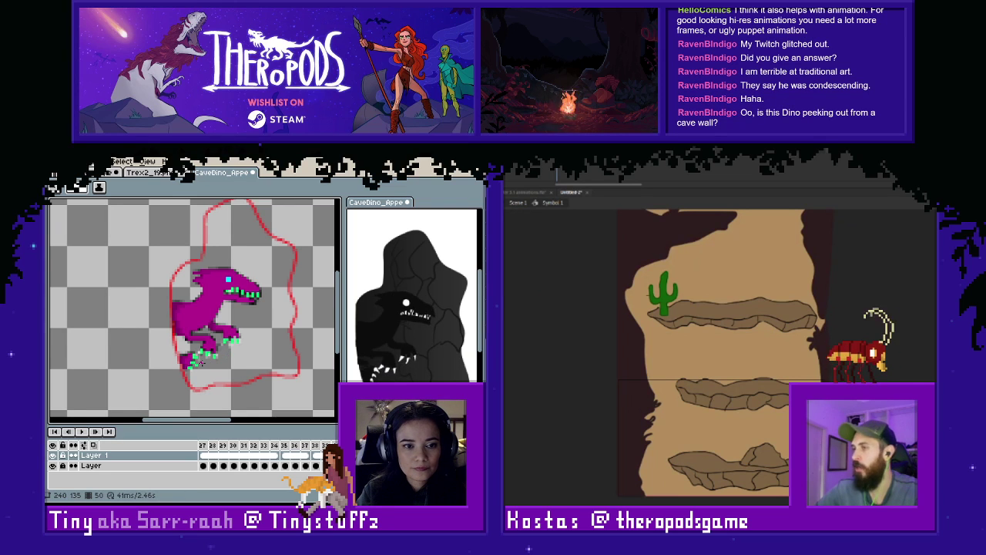
Add a new layer above Layer 1 while on frame 58.
scroll(201, 361, "up", 1)
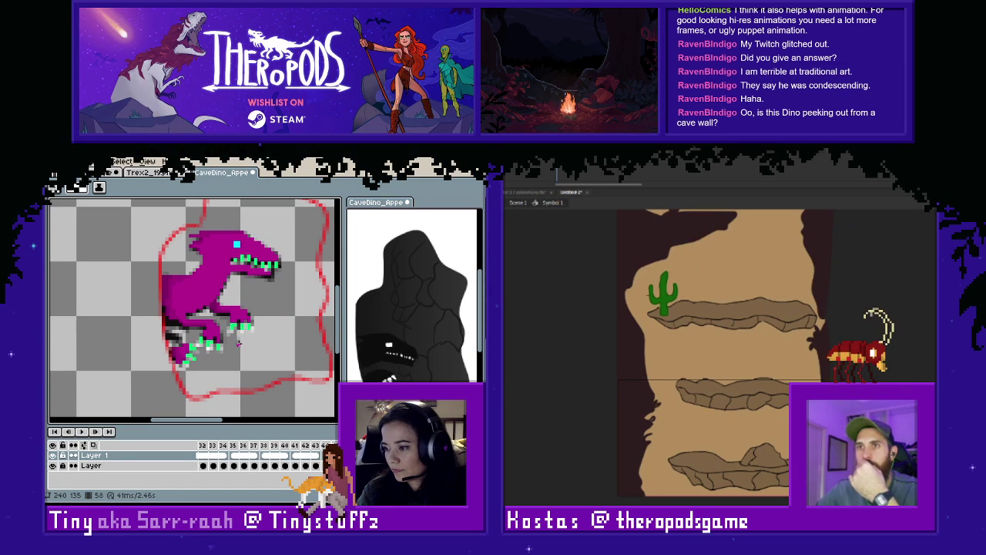
scroll(238, 341, "down", 2)
key("space")
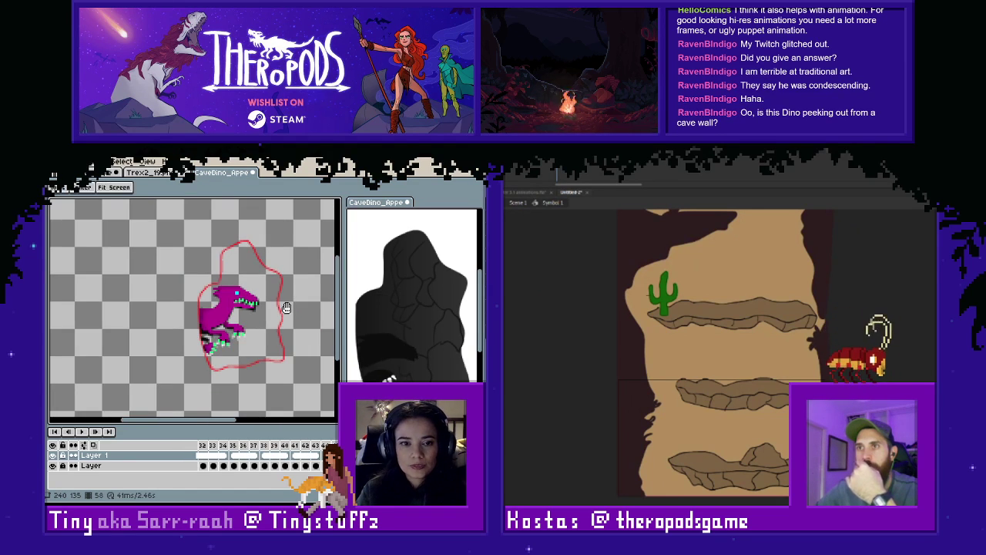
left_click_drag(286, 307, 256, 316)
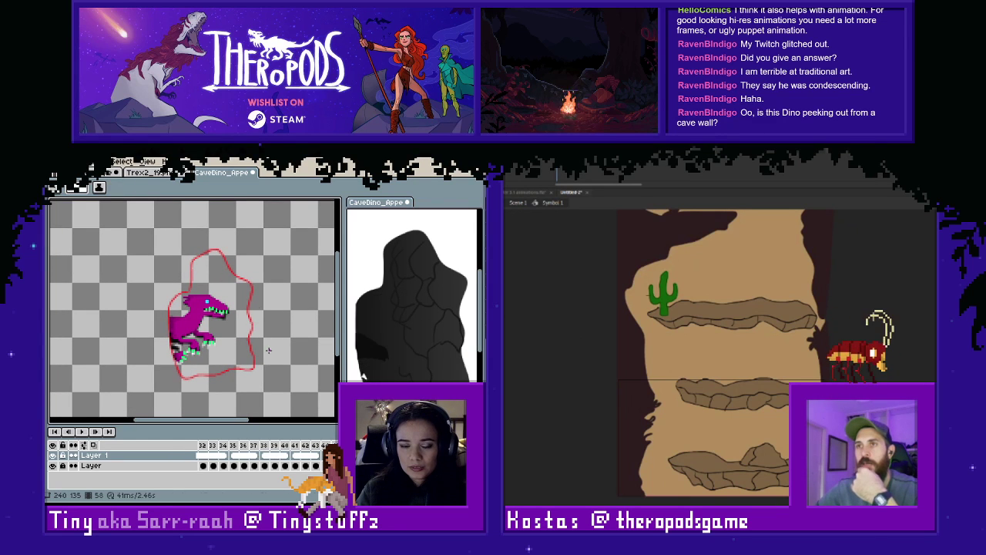
right_click(125, 458)
left_click(145, 421)
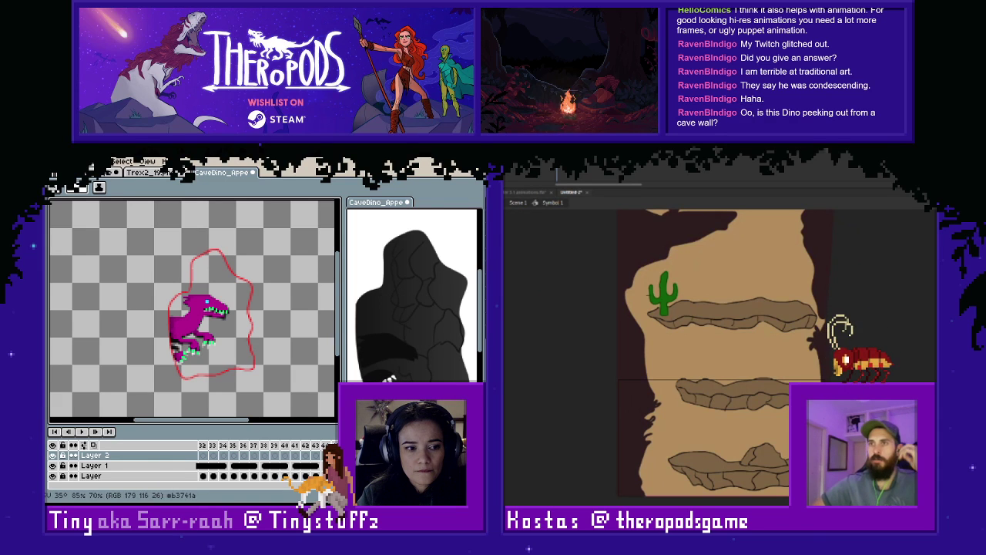
Trace the left side of the red cave outline on the new layer with an orange-brown pixel line, down to the lower corner.
scroll(183, 338, "up", 1)
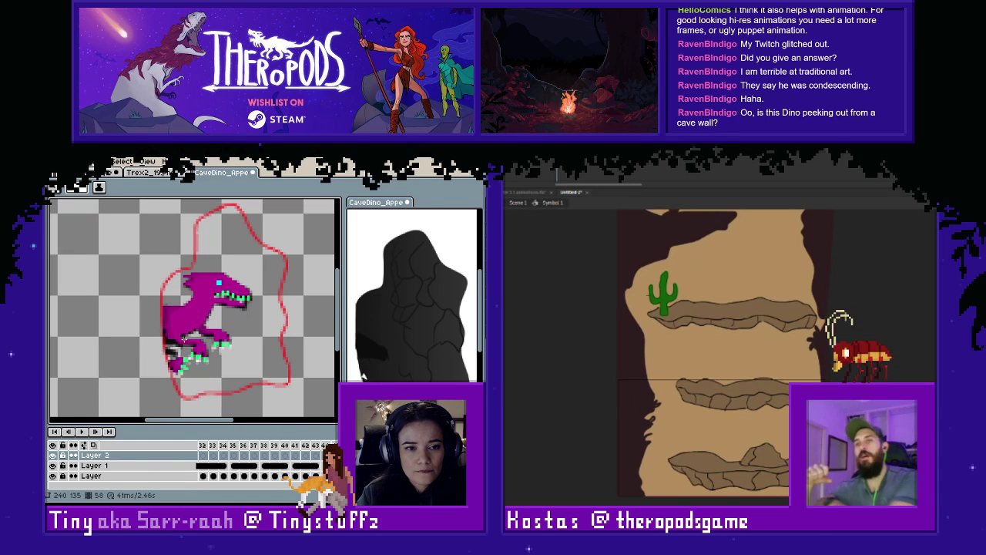
mouse_move(160, 289)
left_mouse_down()
mouse_move(169, 378)
mouse_move(130, 357)
mouse_move(130, 374)
left_mouse_up()
scroll(160, 334, "up", 1)
left_click(162, 358)
left_click(171, 384)
left_click(172, 387)
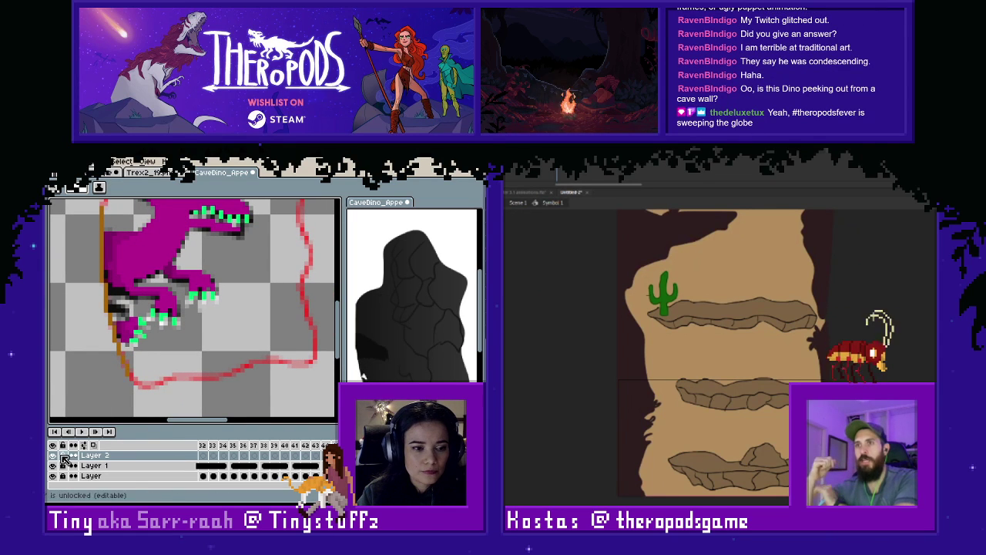
left_click(53, 476)
left_click(53, 476)
key("b")
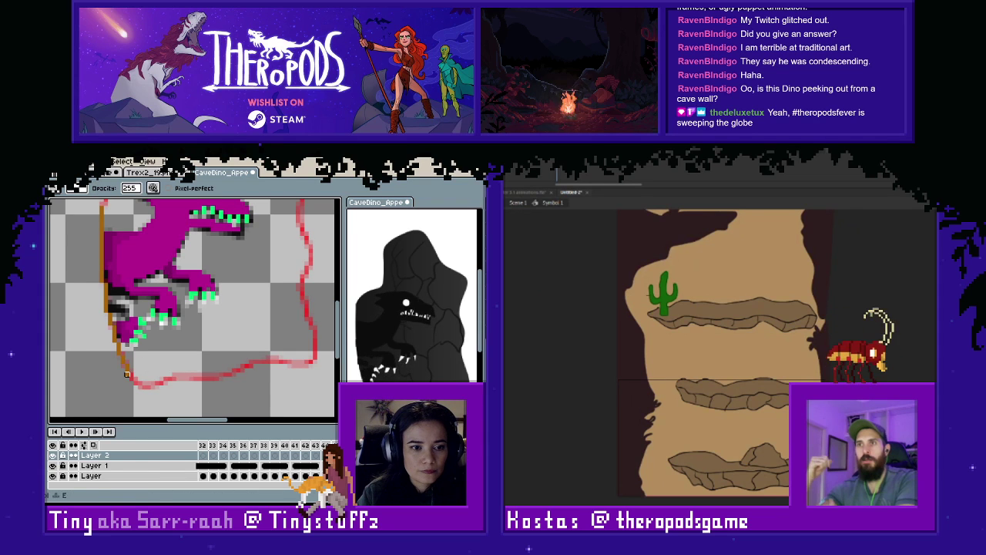
Continue the orange-brown line from the lower left corner along the bottom edge of the cave outline.
left_click(128, 374)
key("l")
left_click(132, 377)
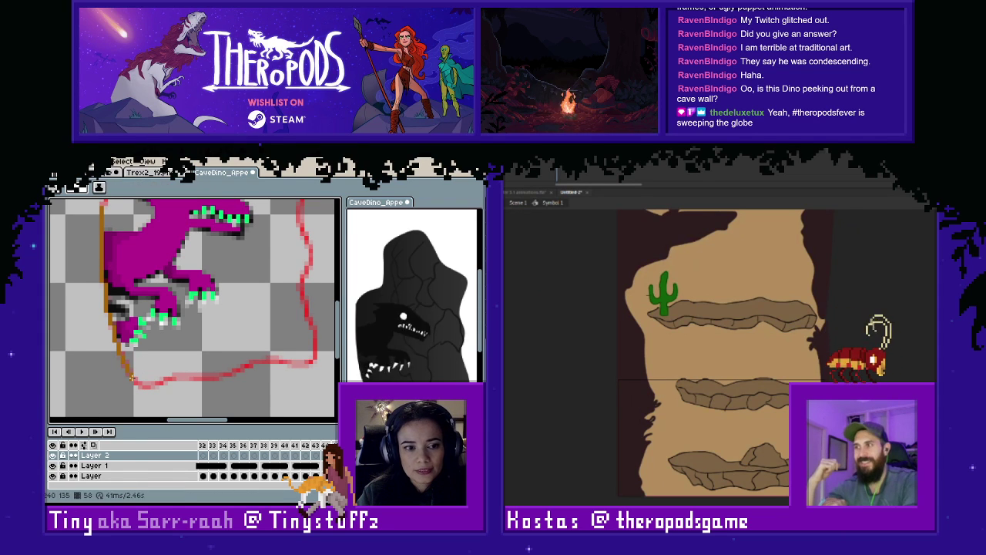
key("e")
key("l")
mouse_move(133, 378)
left_mouse_down()
mouse_move(214, 379)
mouse_move(271, 360)
left_mouse_up()
left_click(145, 387)
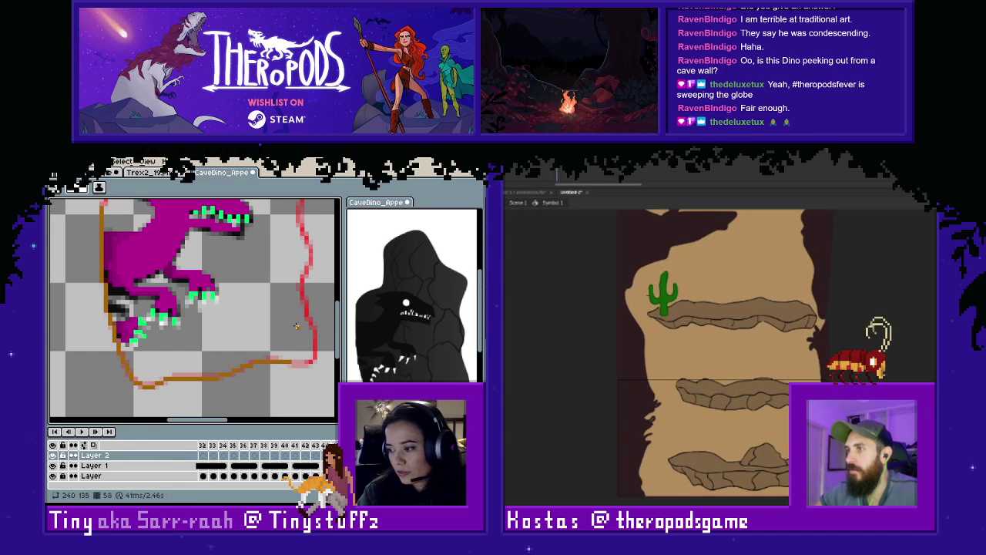
Trace the lower right corner and lower right side of the cave outline in orange-brown.
left_click_drag(287, 317, 277, 335)
mouse_move(282, 382)
left_mouse_down()
mouse_move(297, 382)
mouse_move(300, 339)
left_mouse_up()
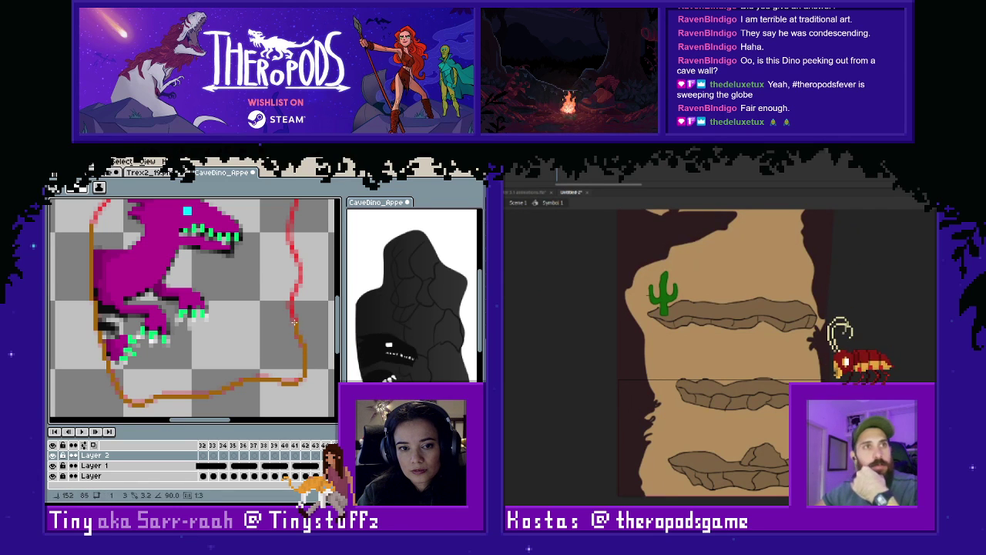
scroll(295, 324, "down", 2)
scroll(293, 344, "up", 1)
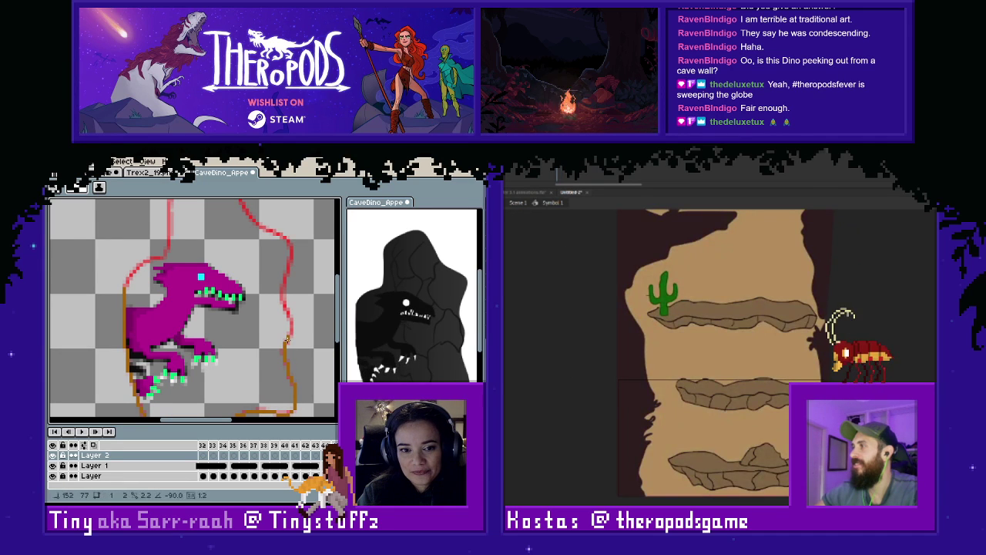
left_click_drag(296, 292, 297, 328)
right_click(664, 153)
left_click(681, 195)
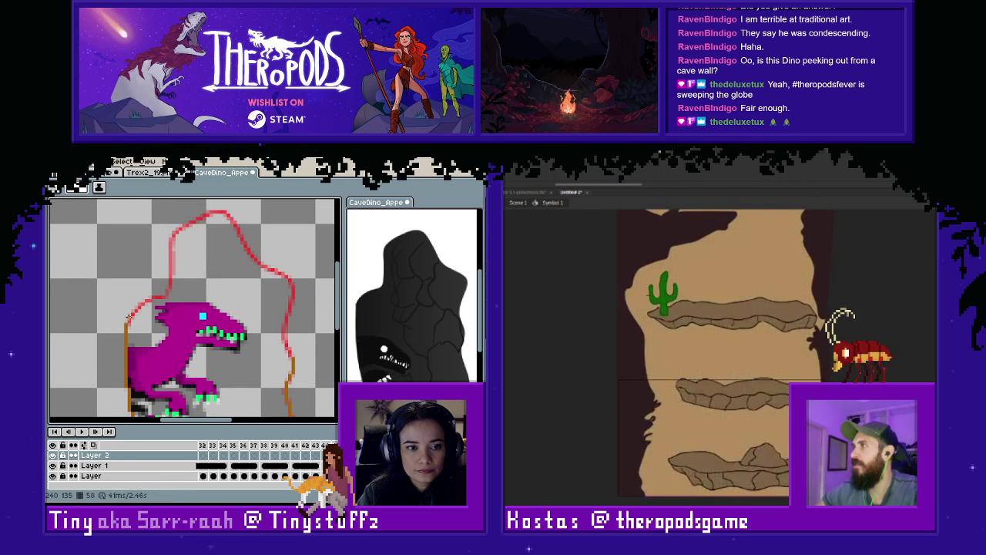
Trace the upper left side, peak and remaining right side of the cave outline in orange-brown, closing the contour.
mouse_move(131, 313)
left_mouse_down()
mouse_move(168, 289)
mouse_move(171, 241)
mouse_move(188, 223)
left_mouse_up()
key("ctrl+s")
key("Escape")
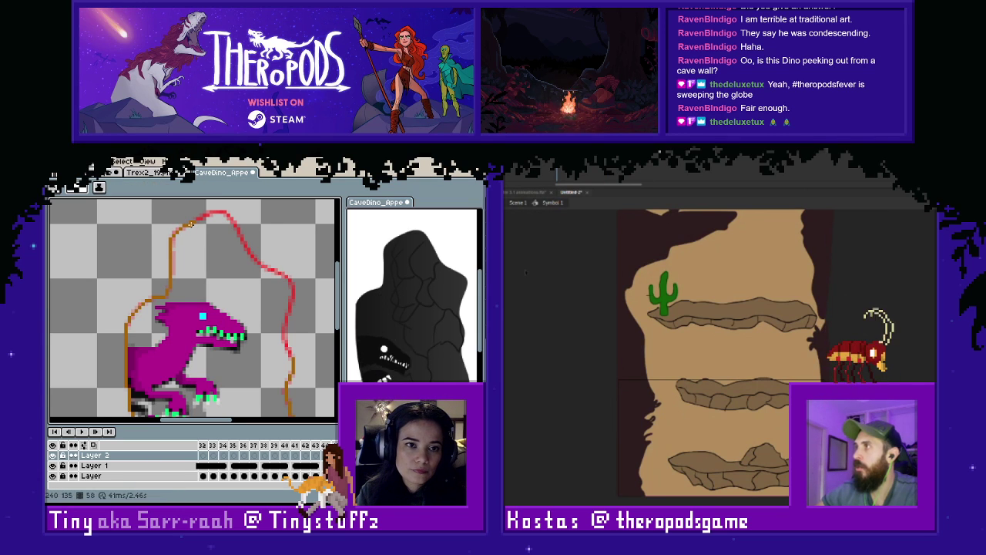
left_click_drag(201, 219, 225, 211)
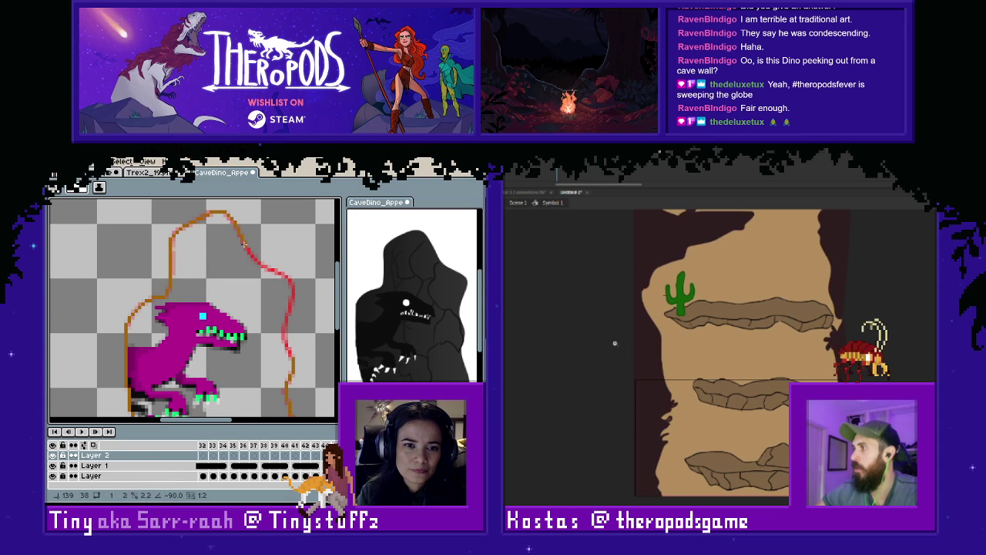
left_click(532, 191)
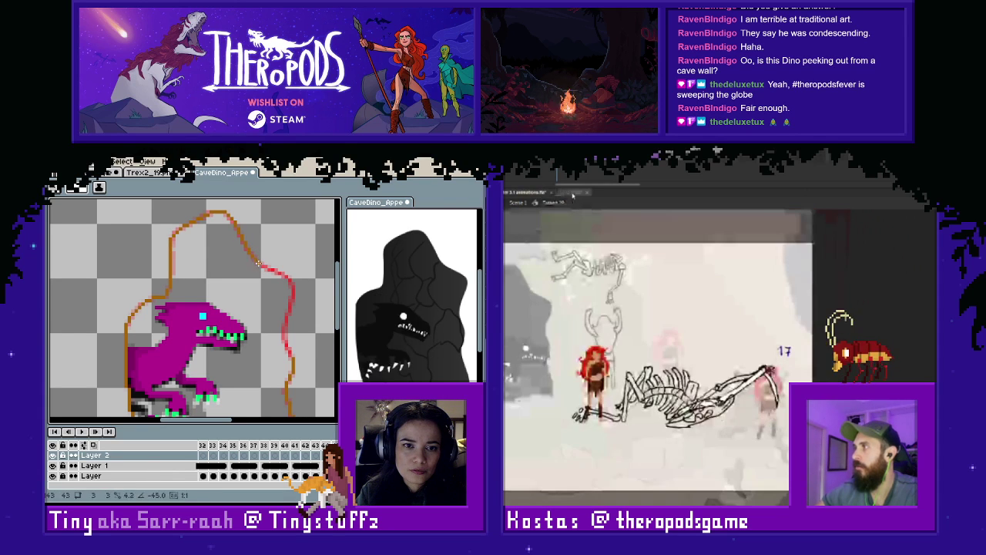
left_click(574, 193)
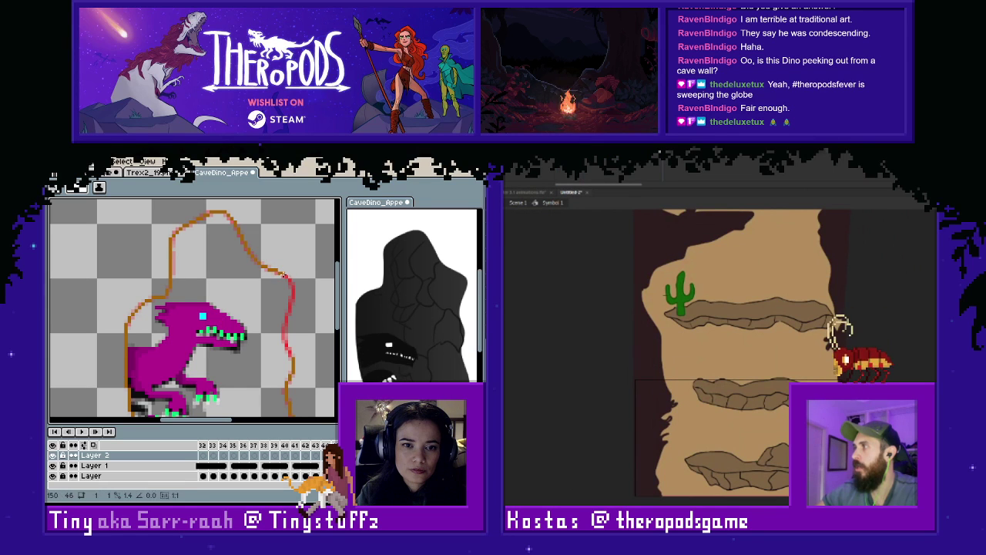
left_click(284, 326)
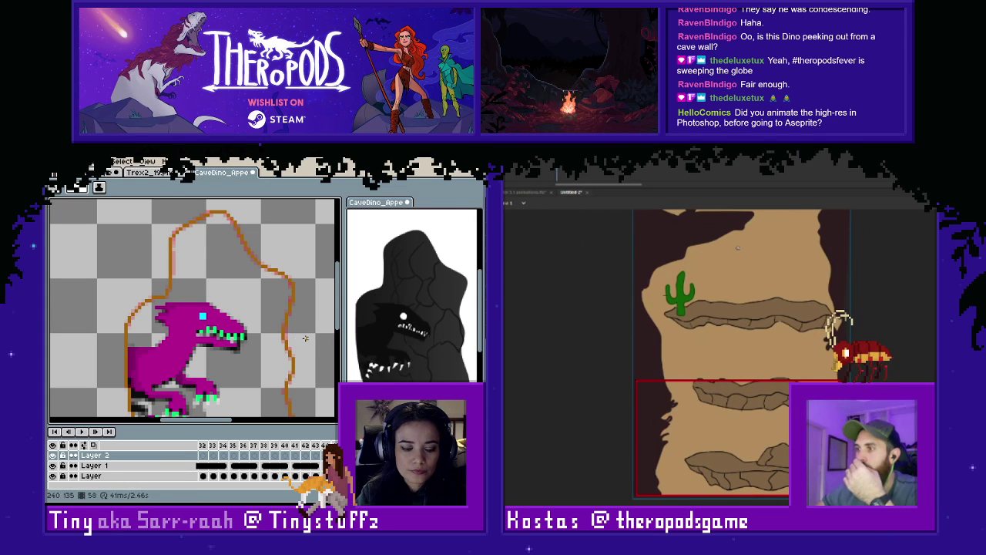
Fill the area outside the traced cave opening with a muted brown.
scroll(305, 337, "down", 3)
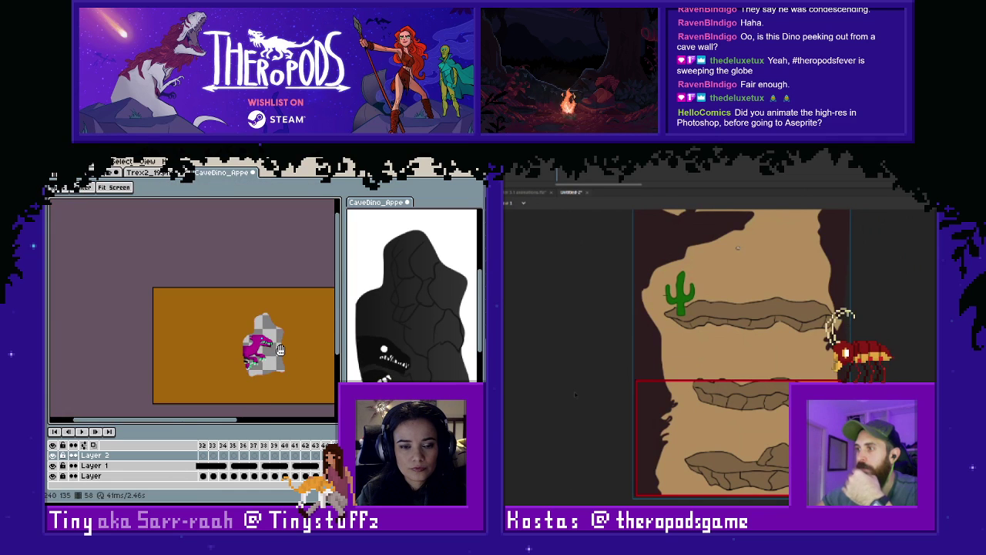
scroll(281, 350, "up", 2)
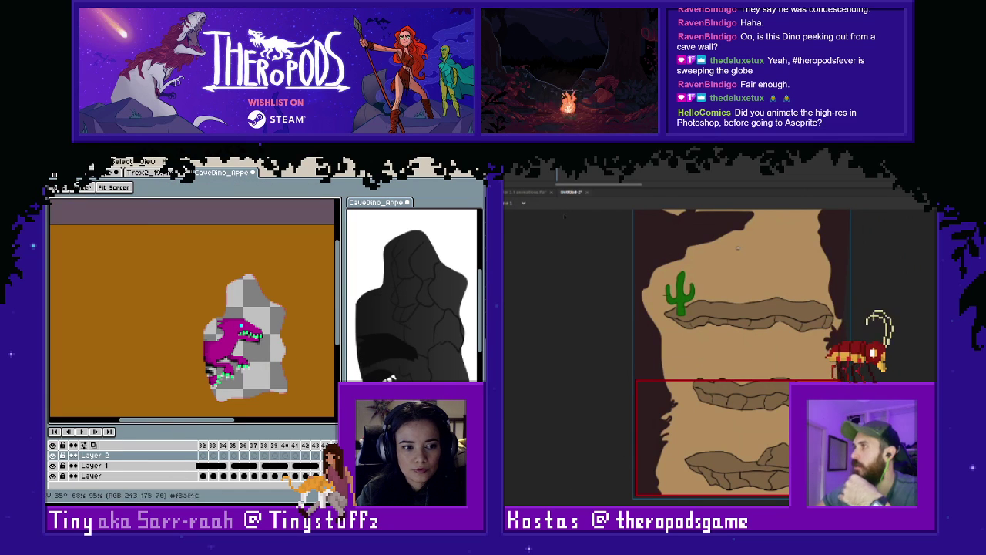
left_click(525, 194)
key("g")
left_click(168, 283)
left_click_drag(167, 282, 152, 259)
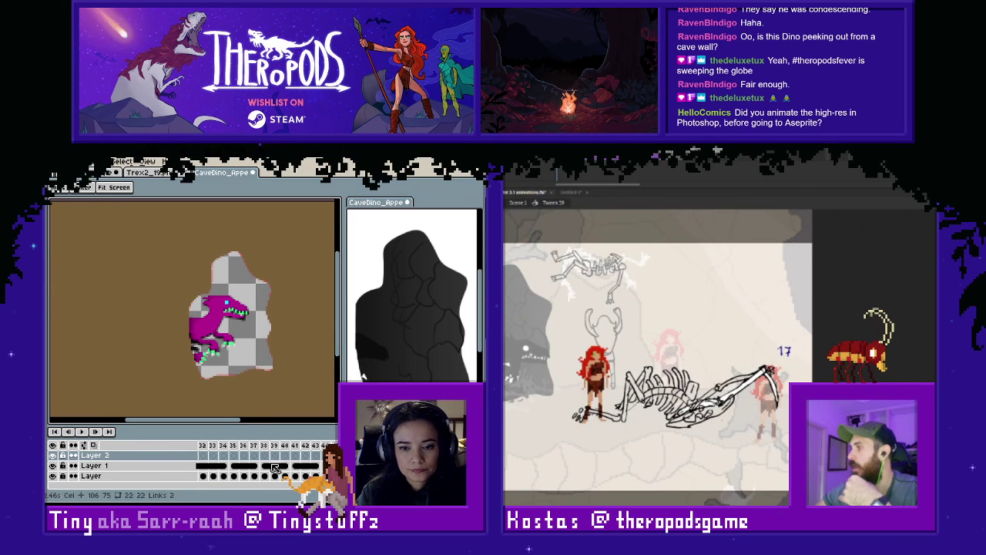
Add a new layer between Layer 1 and the bottom reference layer.
right_click(108, 475)
left_click(134, 416)
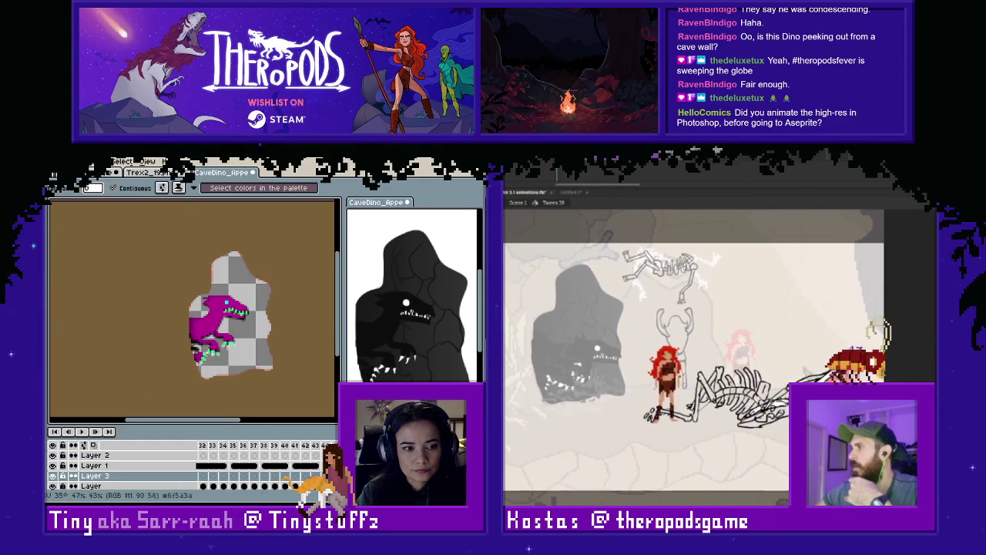
left_click(218, 380)
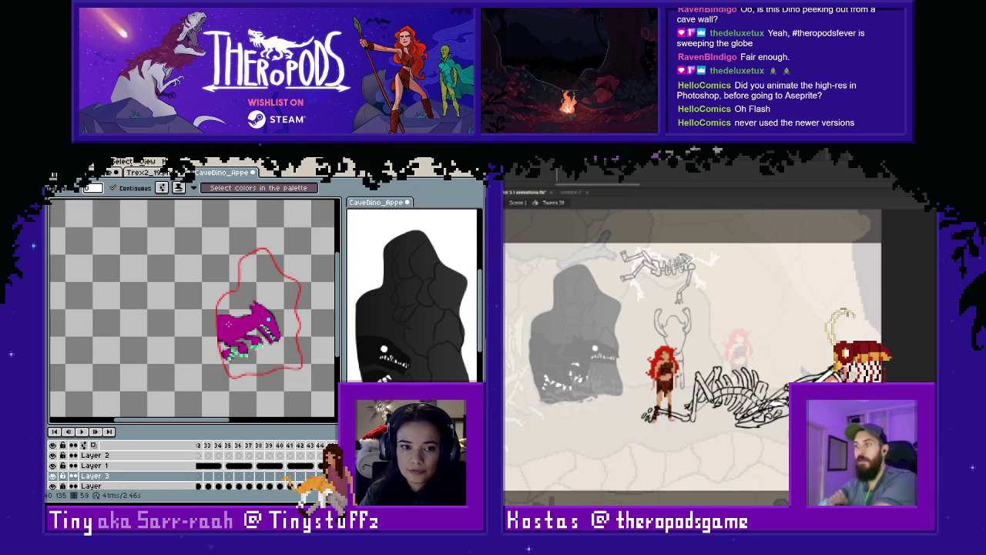
Rename Layer 1 as Dino.
scroll(228, 324, "up", 3)
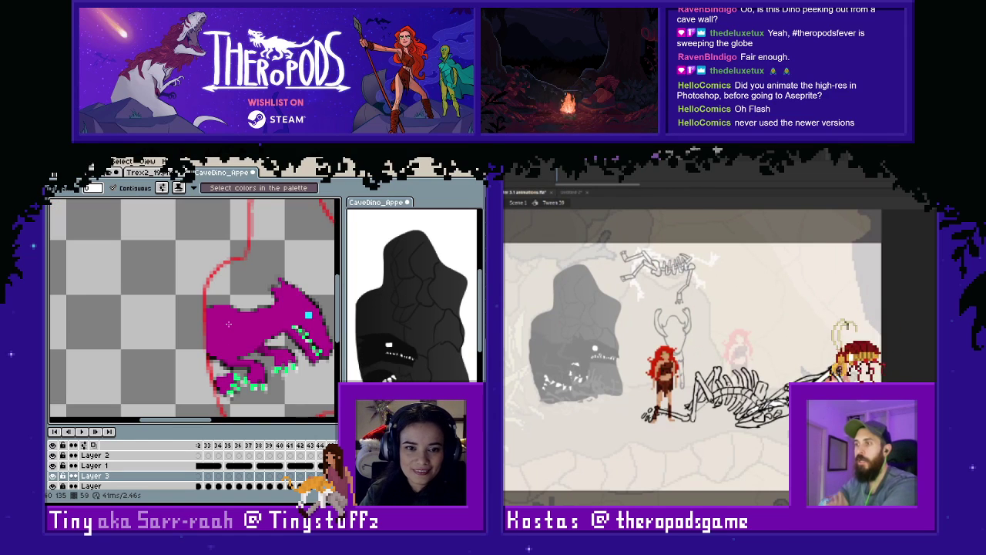
scroll(238, 329, "up", 1)
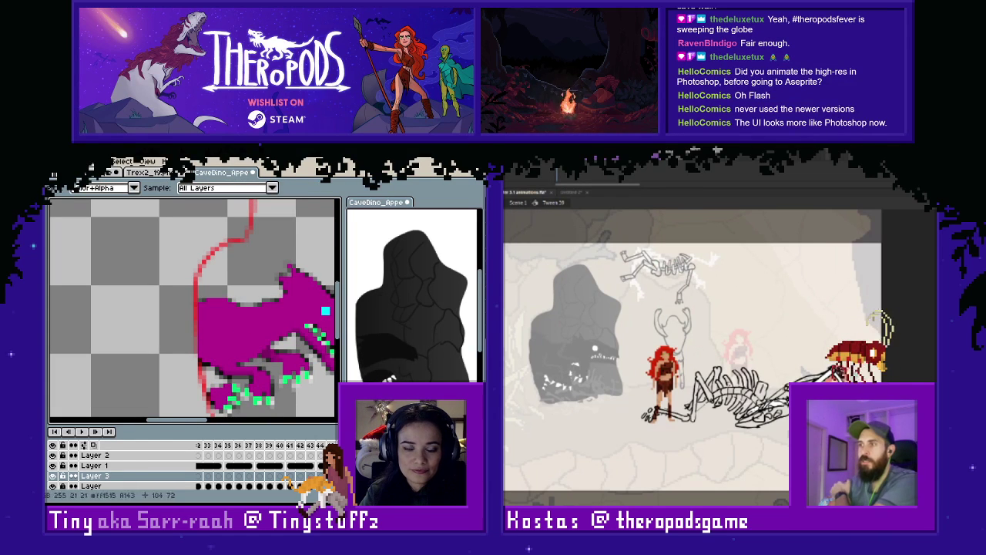
double_click(94, 465)
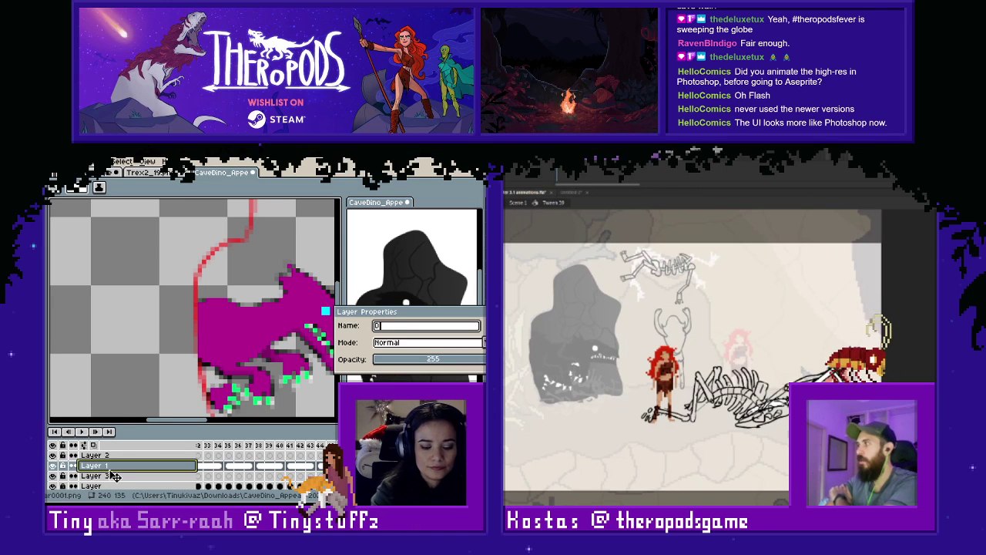
type("Dino")
key("Return")
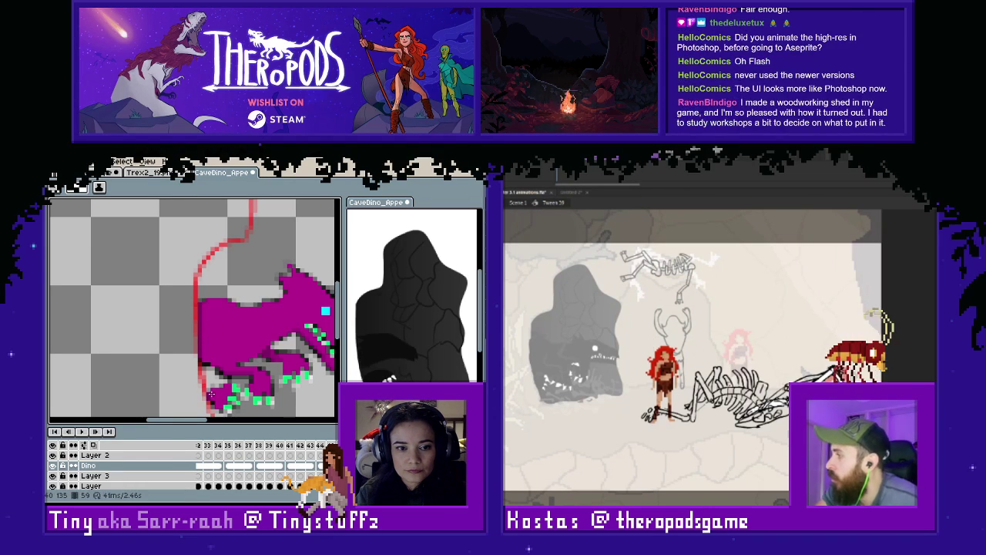
Shade the cut edge of the dinosaur's body and leg along the red cave outline in darker purple on frame 59.
key("i")
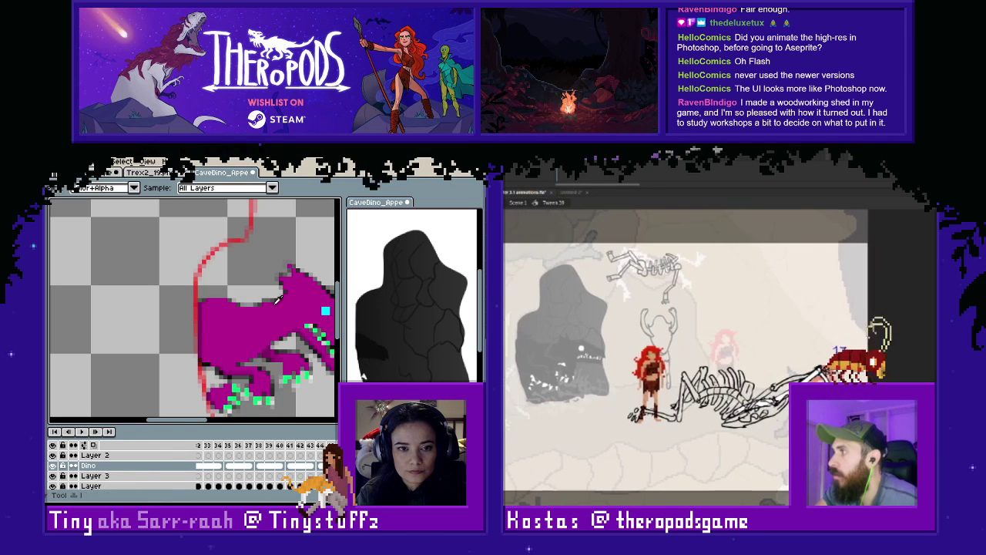
left_click(277, 352, "alt")
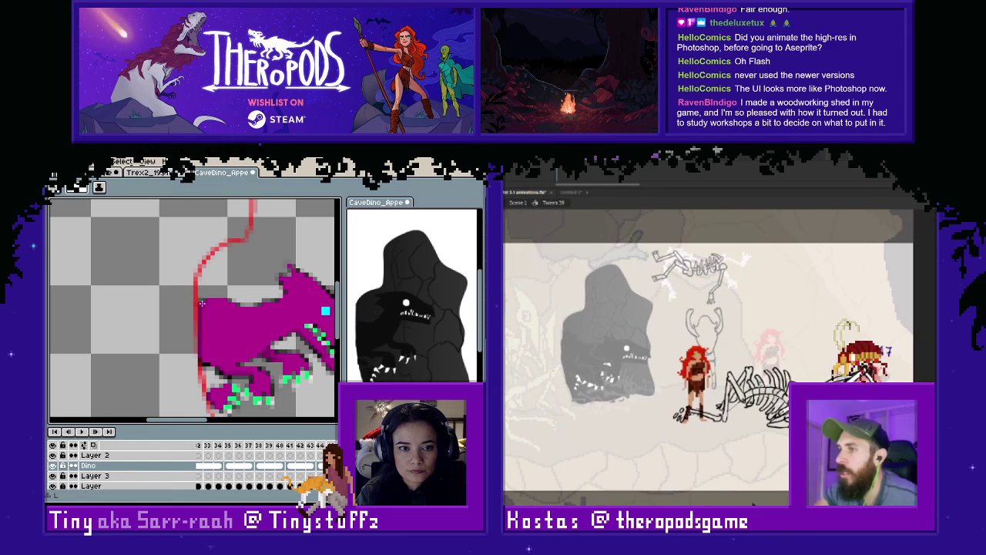
left_click_drag(203, 302, 203, 307)
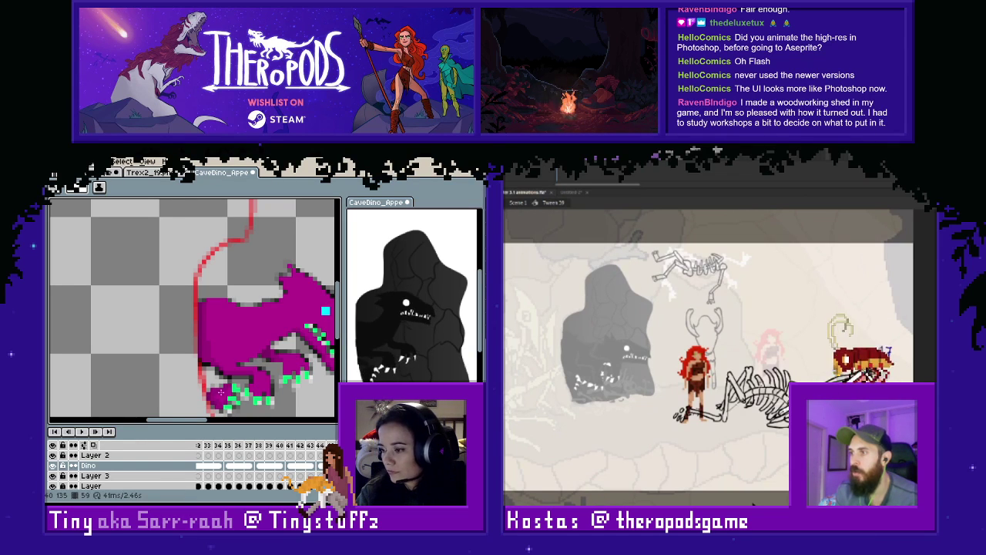
key("i")
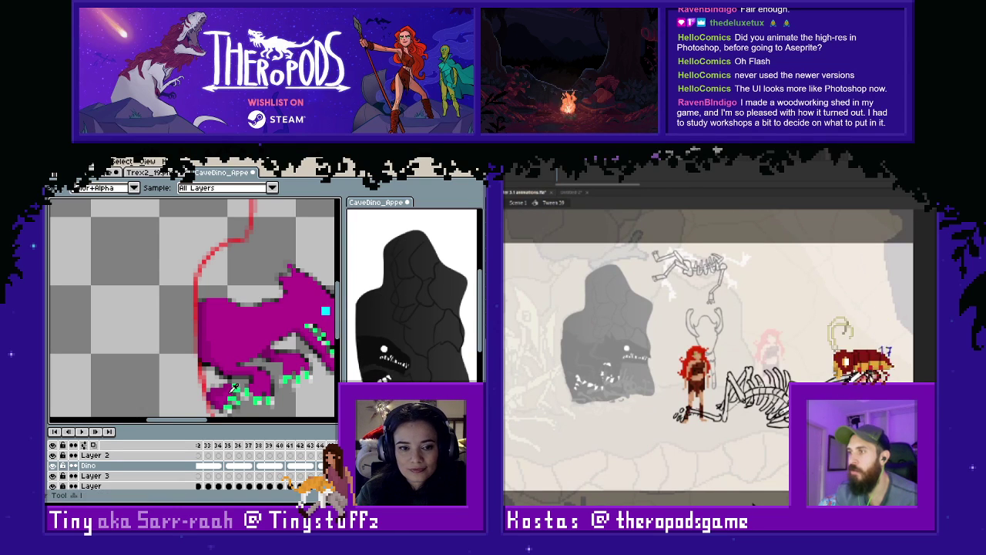
key("b")
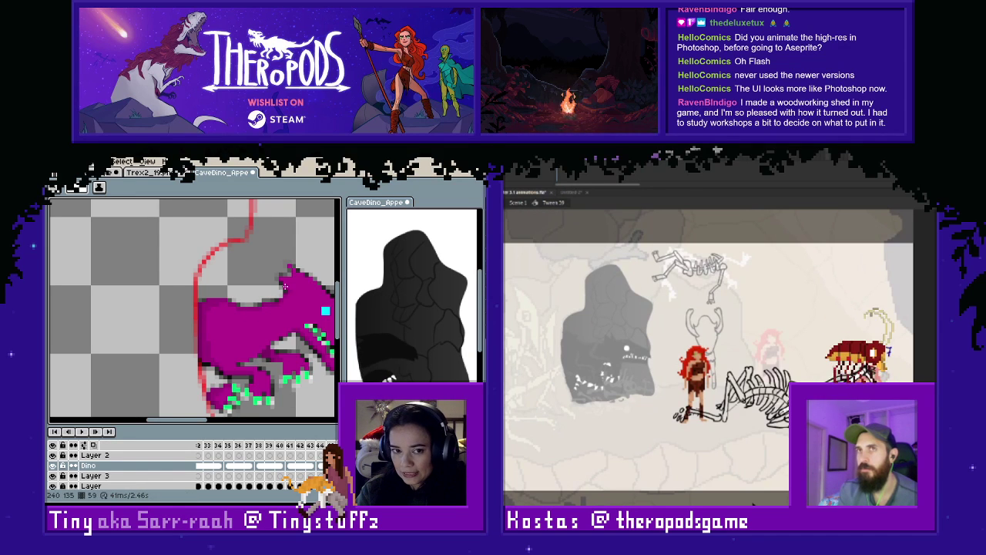
Touch up the dinosaur's crest and neck in sampled purple, and compare the pose with the neighbouring frames.
left_click_drag(238, 336, 208, 363)
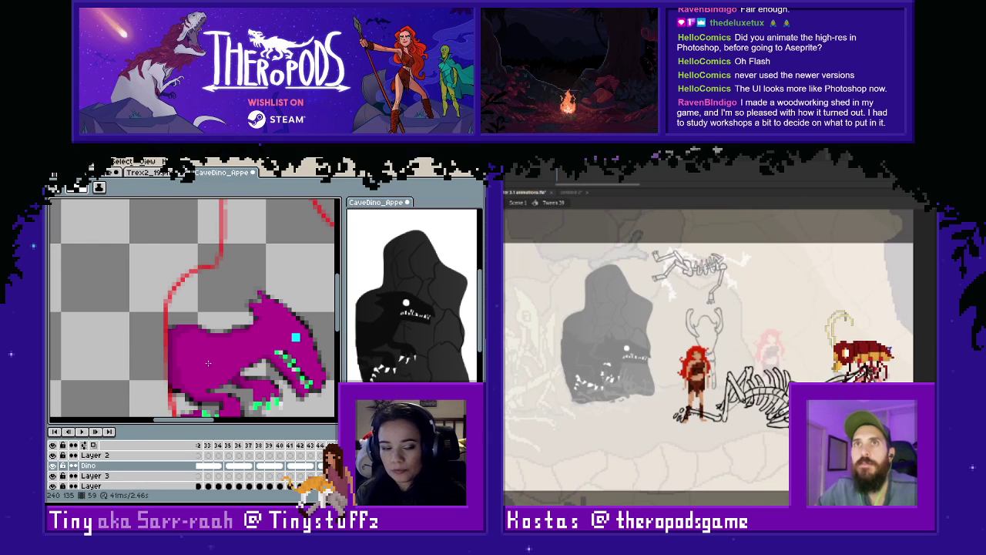
key("i")
key("b")
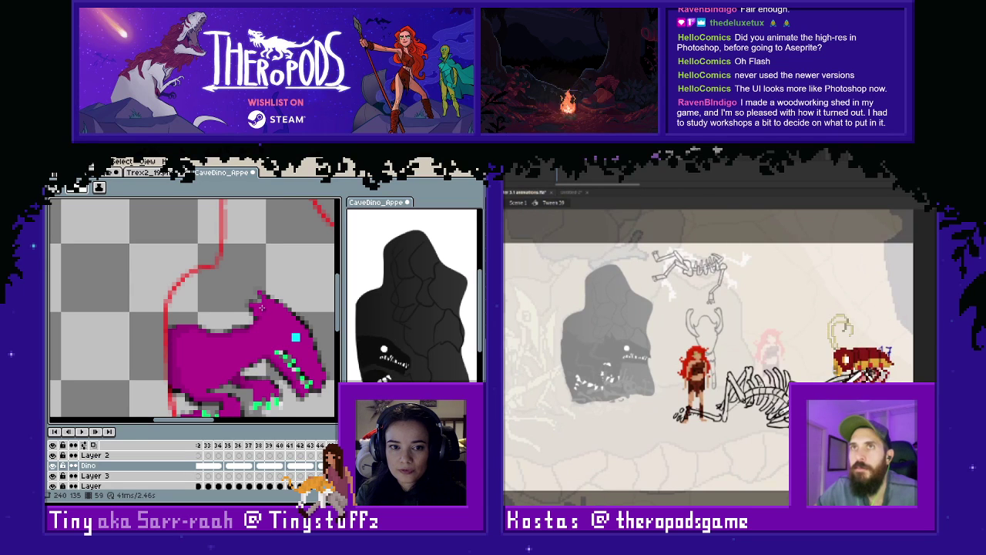
left_click(256, 316, "alt")
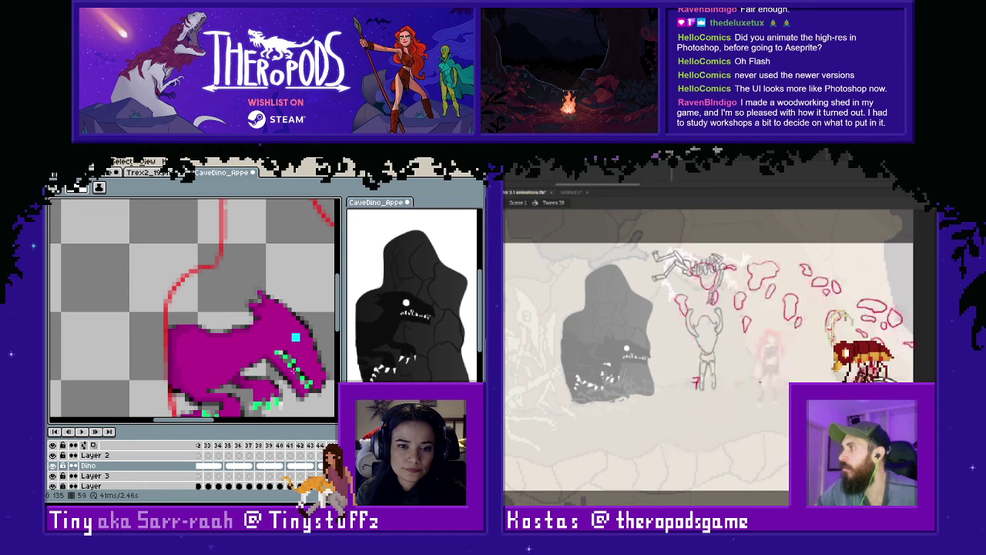
scroll(305, 325, "down", 2)
key("Right")
key("Left")
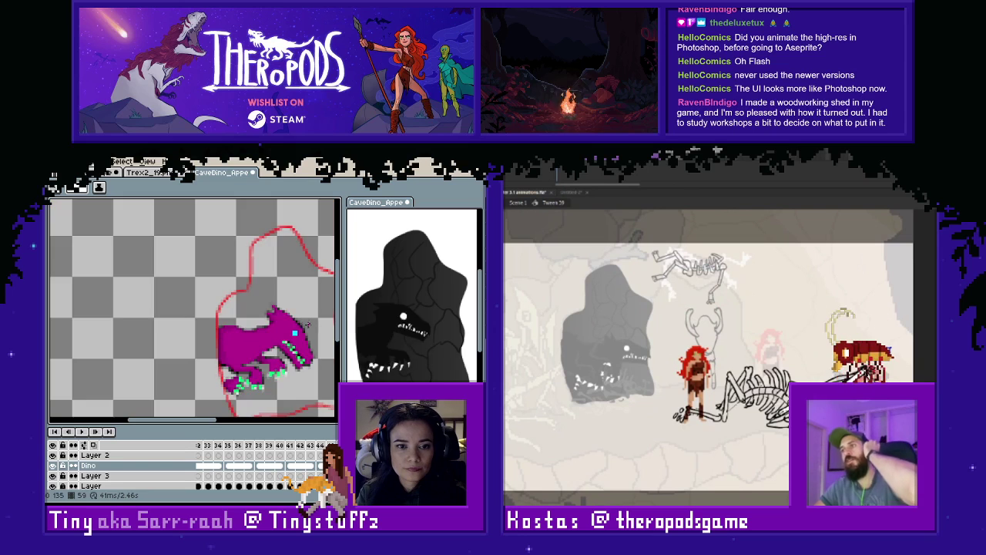
key("Right")
key("Left")
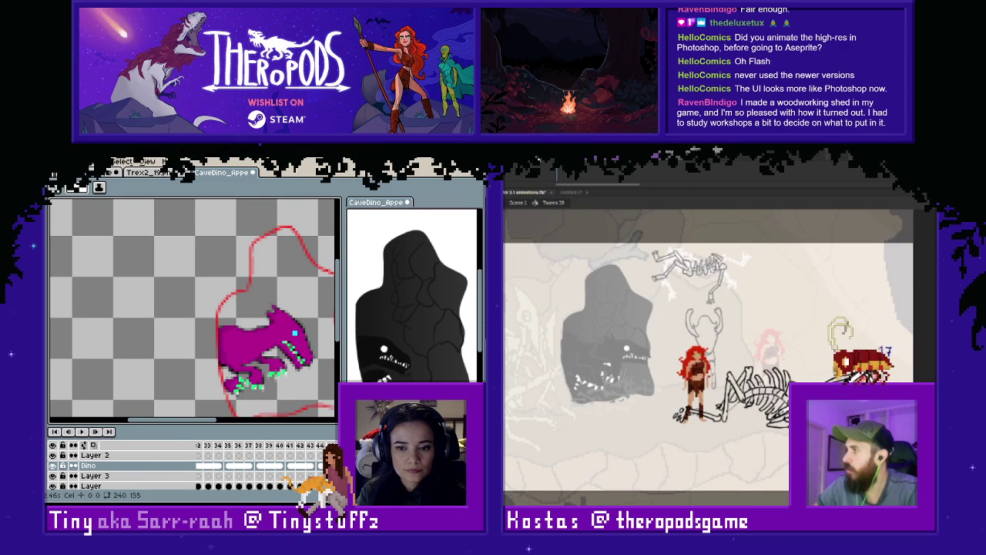
Copy the brown cave-wall cel on Layer 2 into that layer's first frame.
left_click(385, 455)
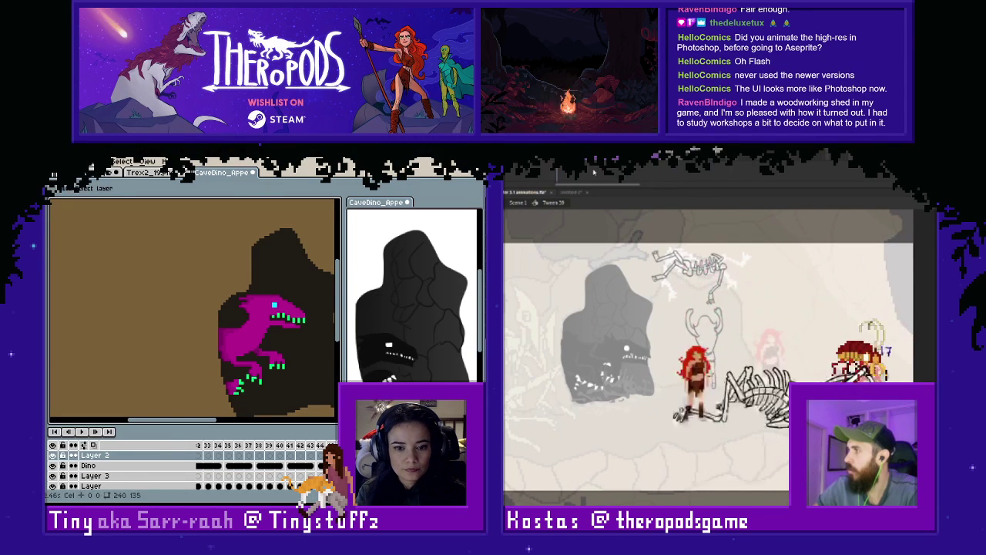
left_click_drag(344, 489, 194, 488)
left_click(203, 455)
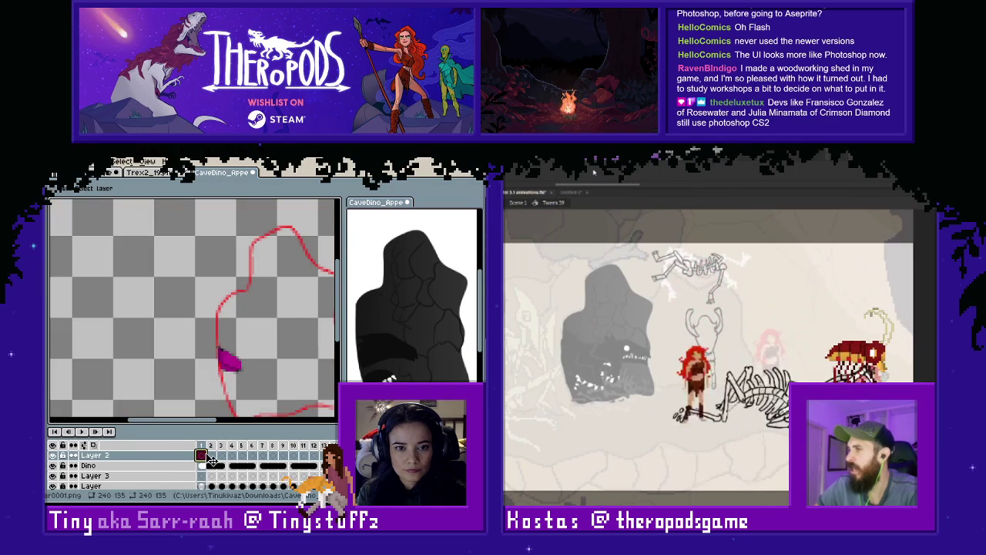
key("ctrl+v")
scroll(223, 340, "down", 2)
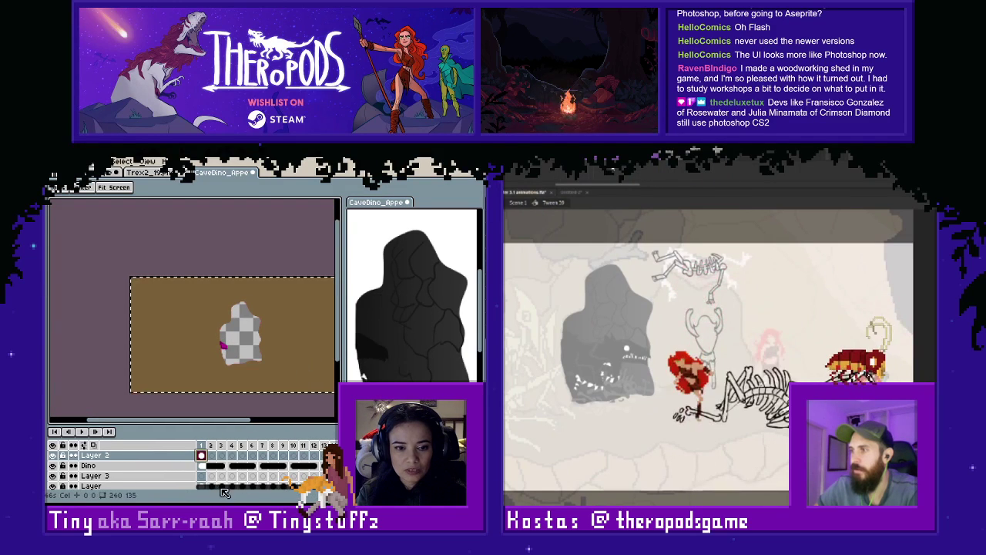
Copy the dark cave-interior cel on Layer 3 into that layer's first frame and clear the selection.
left_click_drag(225, 491, 377, 491)
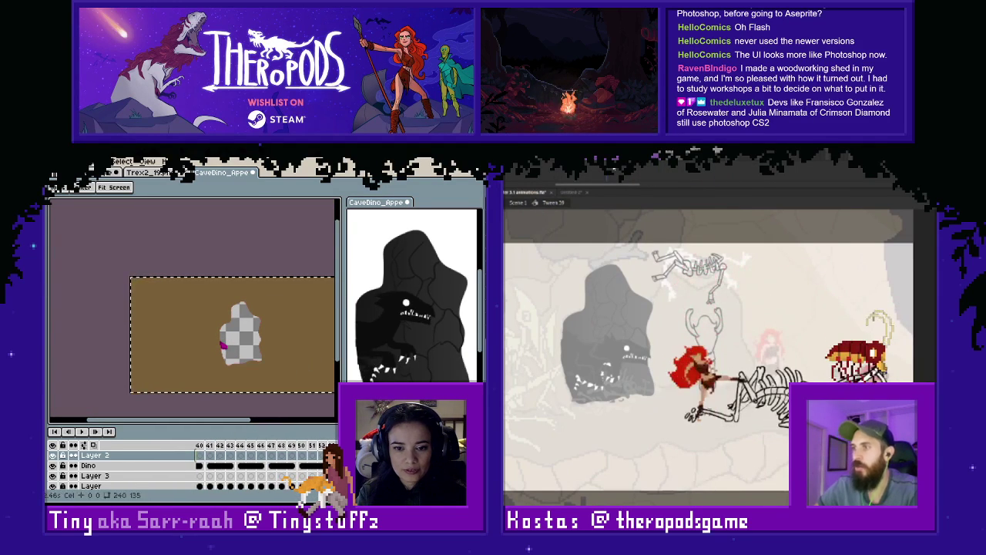
left_click(343, 476)
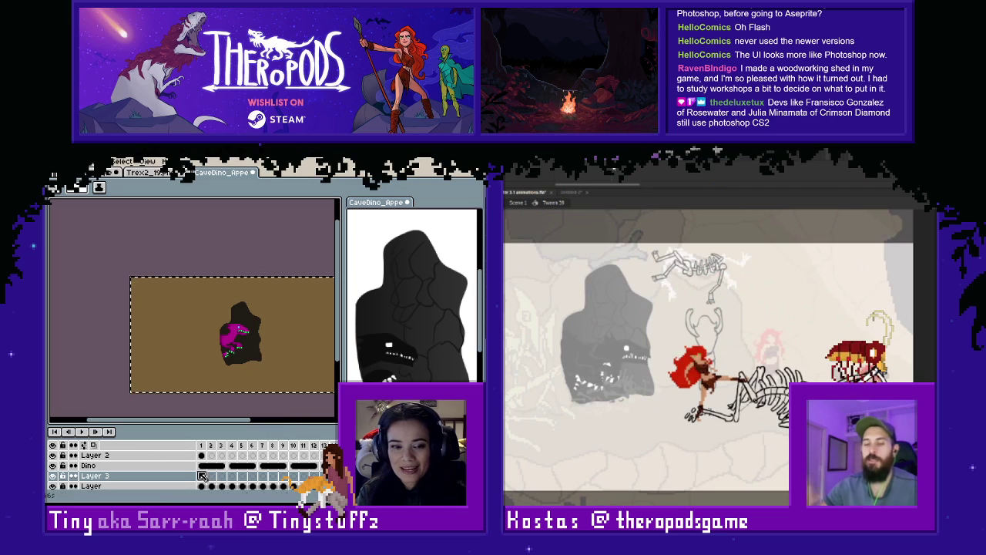
left_click(202, 477)
key("ctrl+v")
key("ctrl+d")
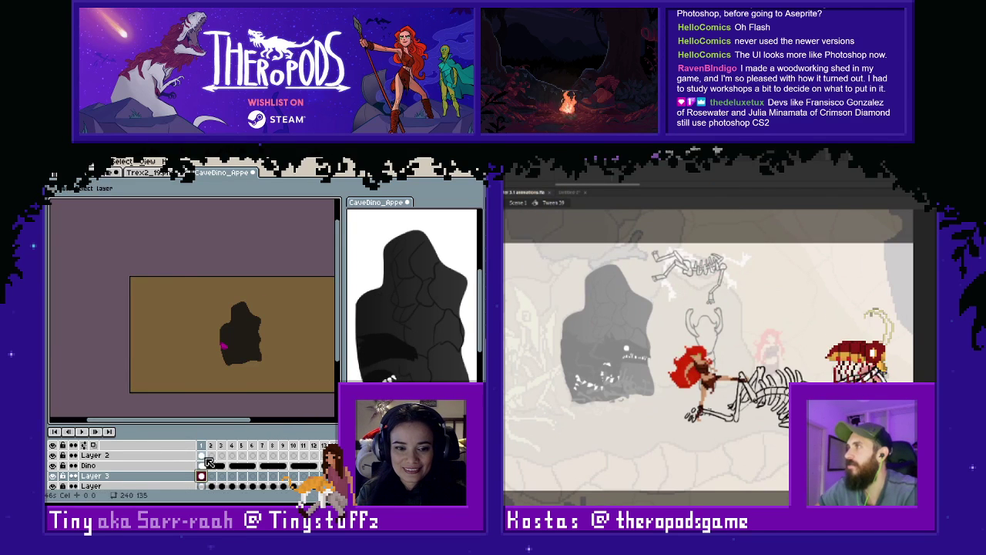
Extend the cave wall on Layer 2 and the dark interior on Layer 3 across all animation frames as linked cels.
key("Return")
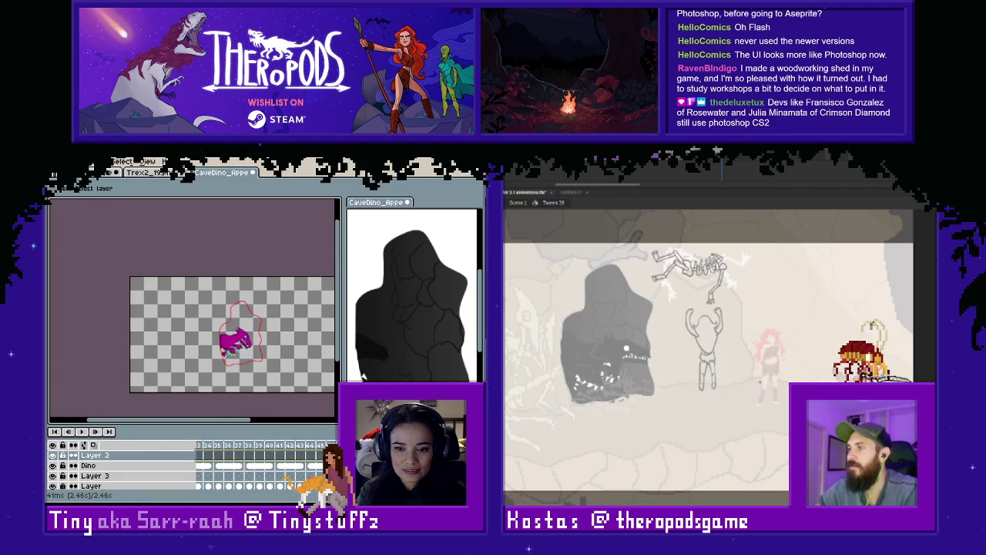
key("Return")
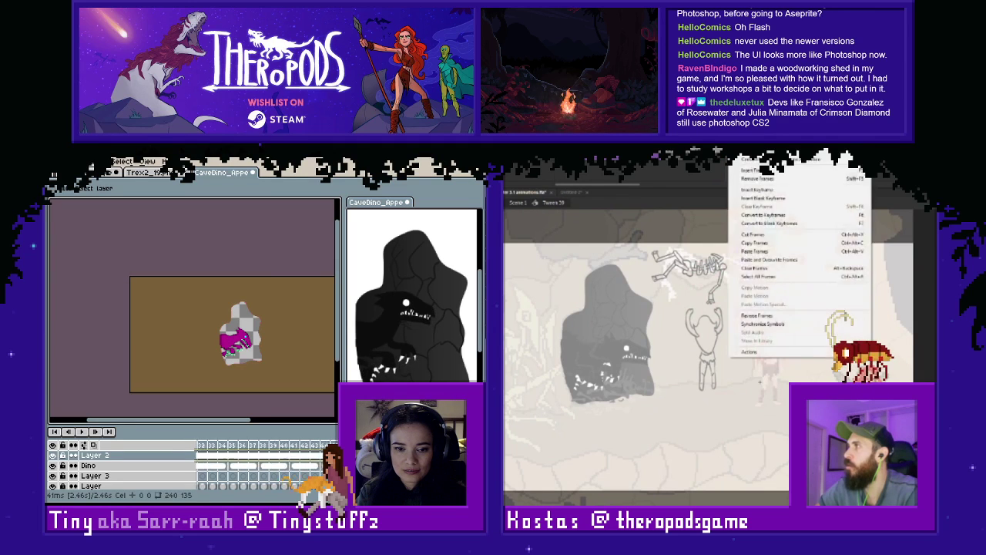
key("Return")
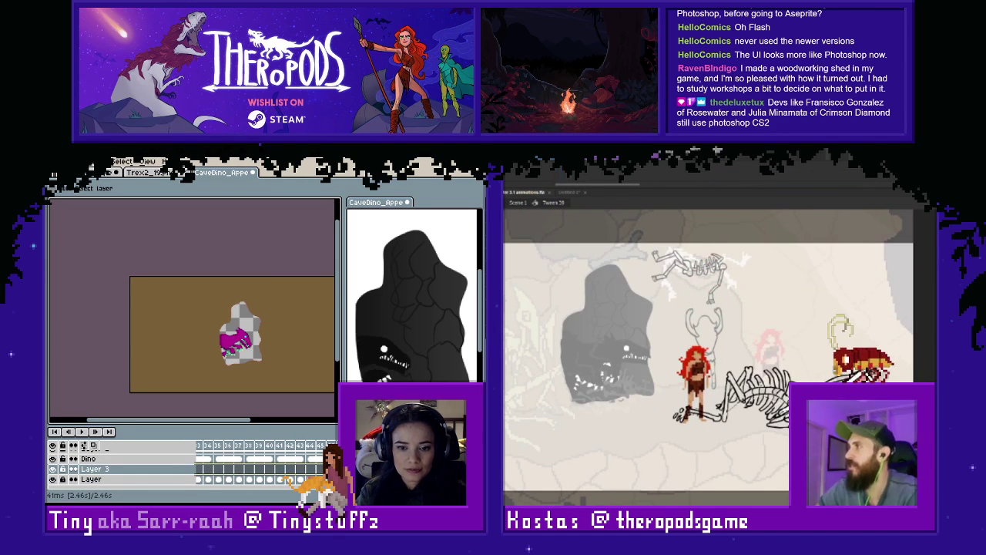
key("ctrl+v")
key("Return")
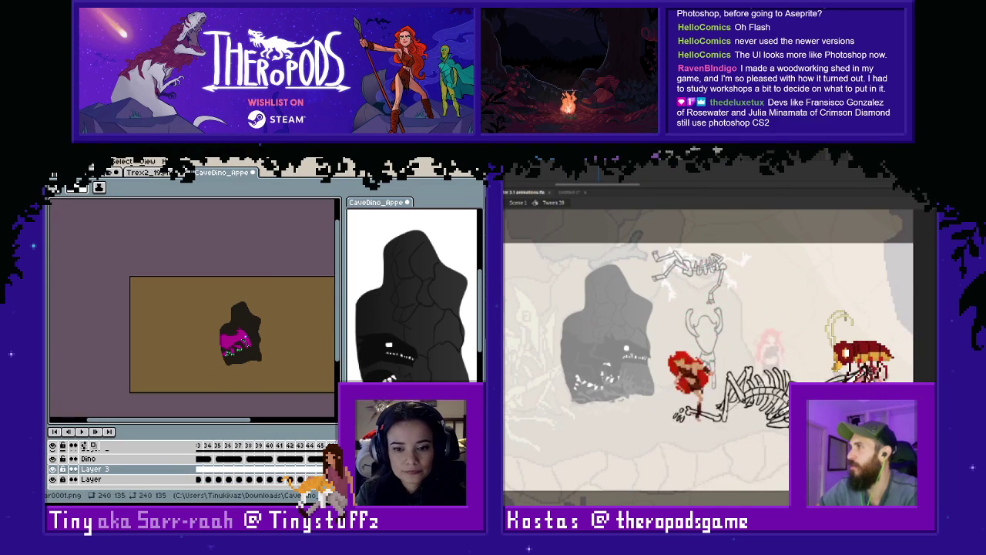
Darken the dinosaur's cut edge against the brown cave wall on frame 57, switching to the Dino layer for the shading.
scroll(226, 342, "up", 3)
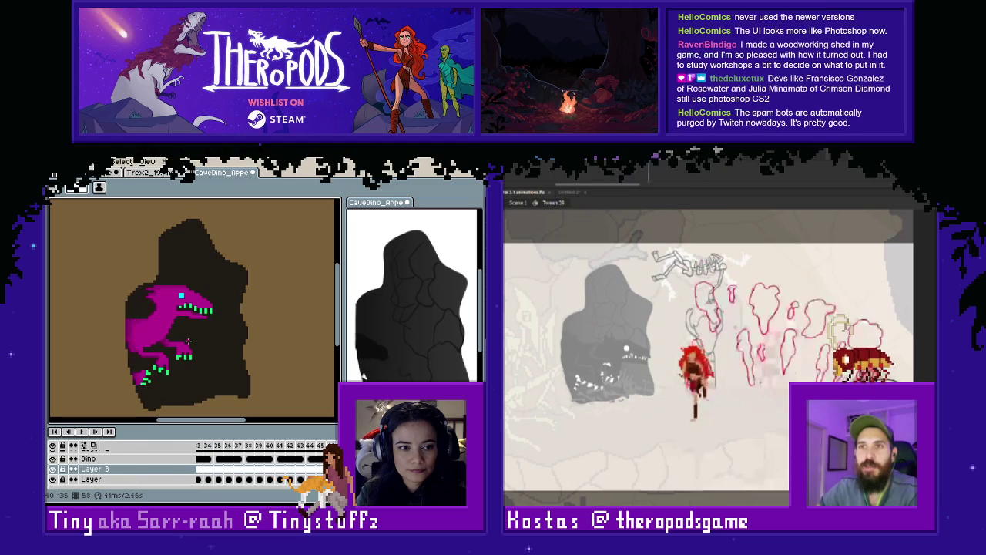
scroll(188, 340, "up", 1)
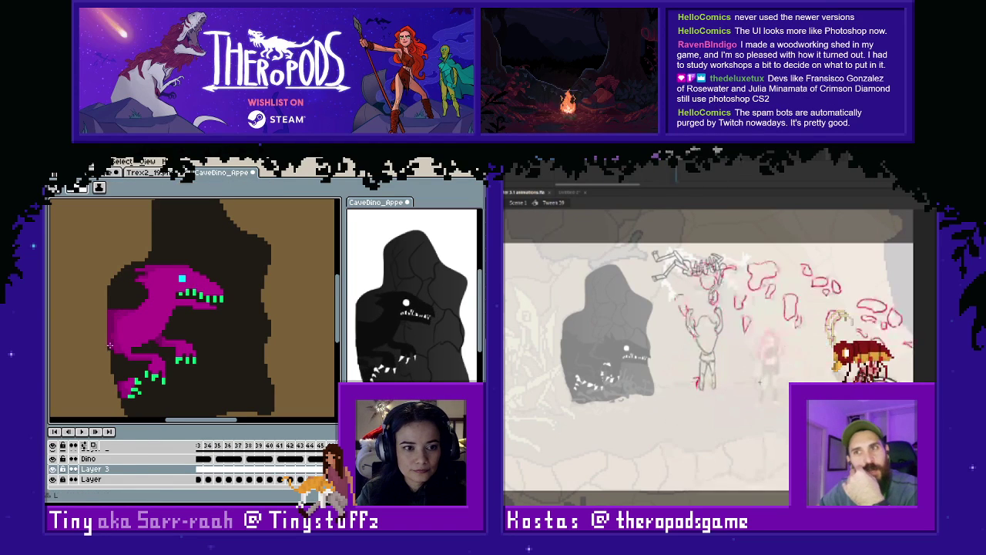
scroll(131, 349, "down", 1)
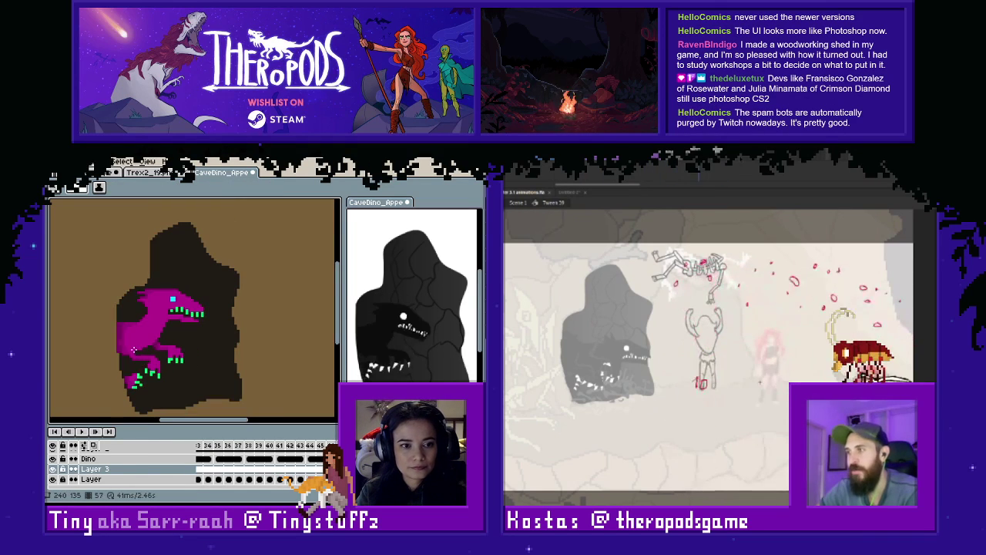
scroll(123, 348, "up", 1)
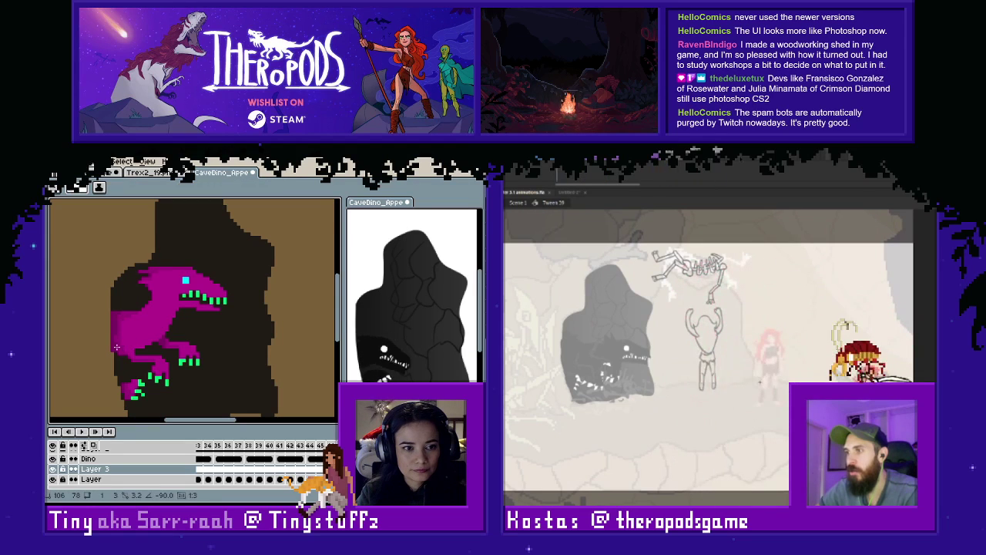
key("i")
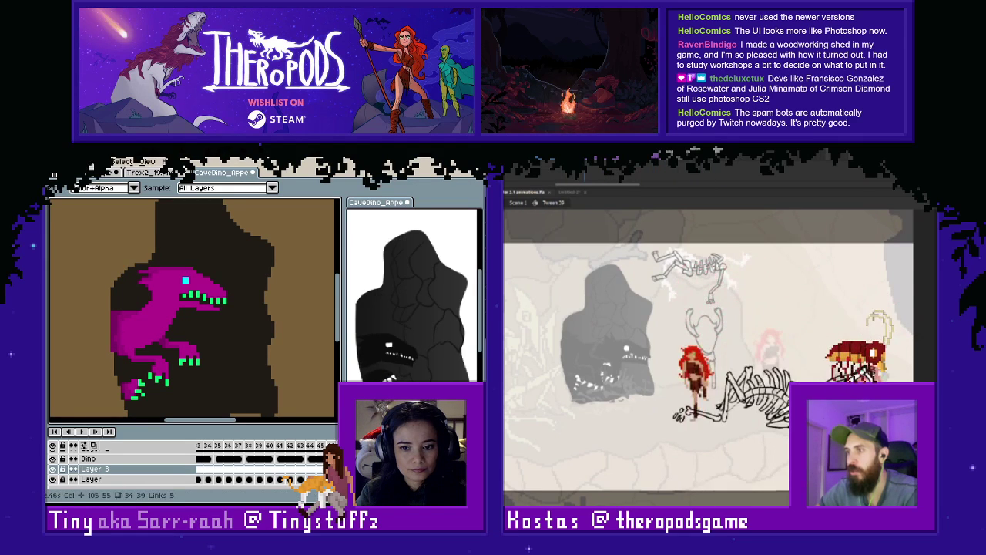
left_click(115, 458)
key("l")
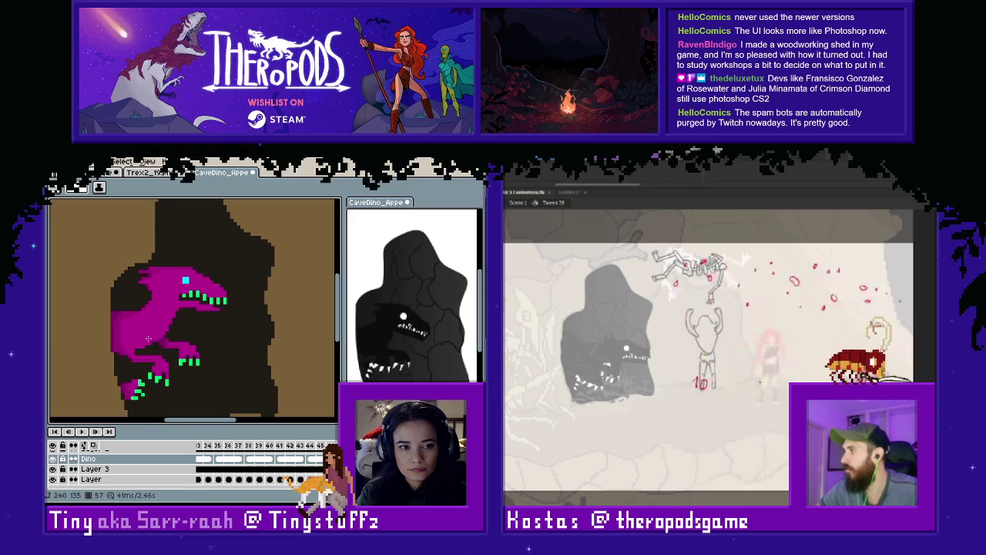
Refine the darker purple cut-edge shading on the Dino layer in frames 59 and 58 against the finished cave wall.
scroll(151, 335, "down", 1)
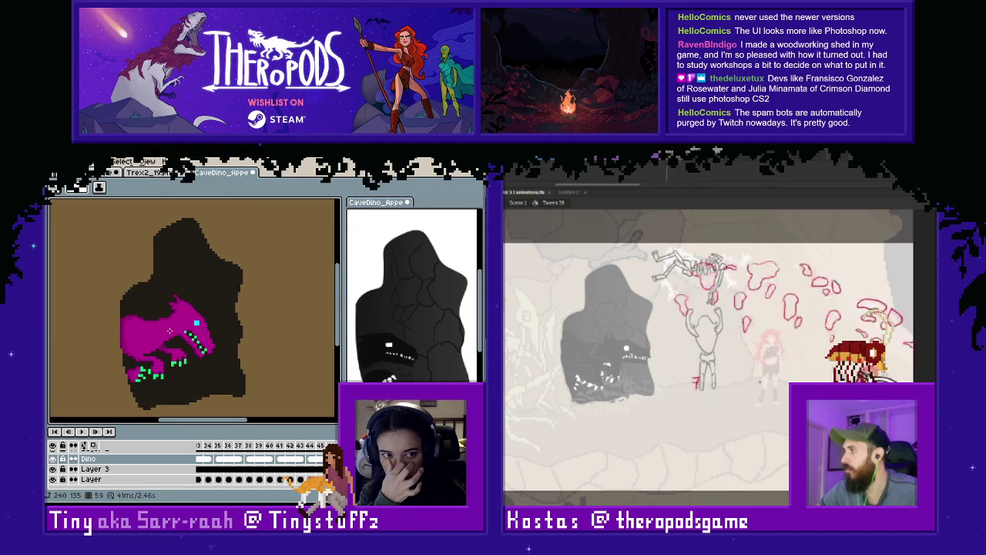
scroll(154, 313, "up", 1)
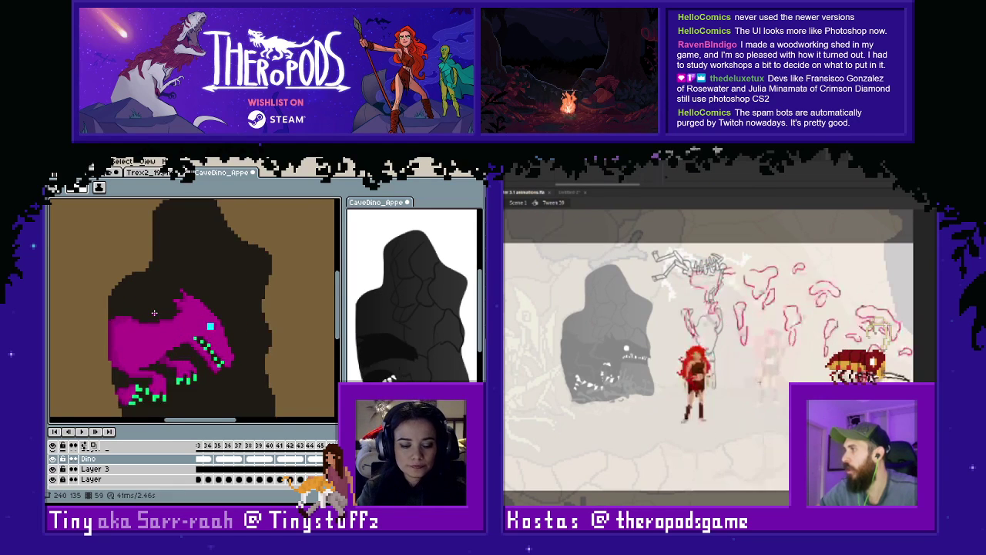
scroll(154, 313, "up", 1)
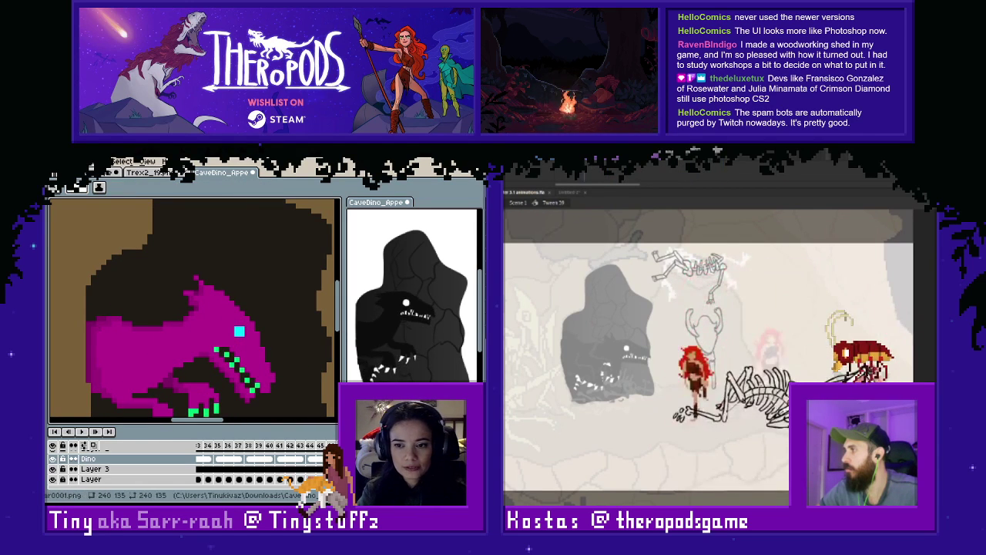
scroll(158, 311, "down", 1)
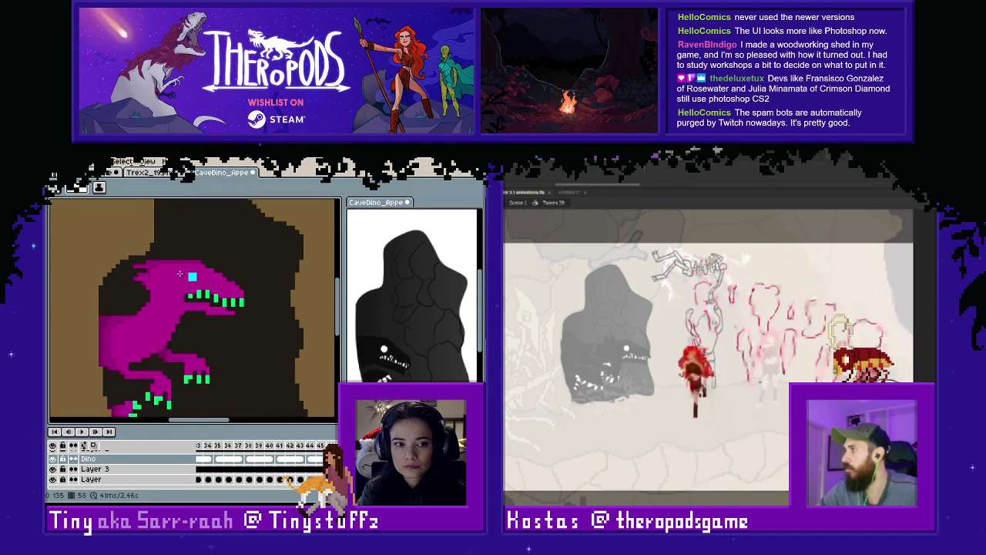
left_click(562, 194)
key("i")
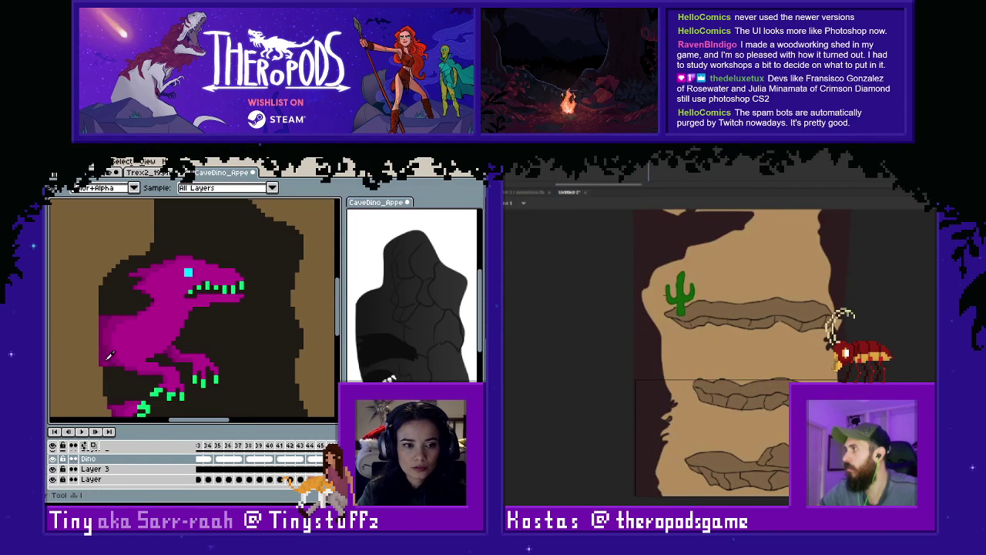
Play back the dinosaur's appearance inside the cave opening and hide the Dino layer to inspect the layers beneath.
scroll(166, 353, "down", 2)
key("Left")
key("Left")
key("Left")
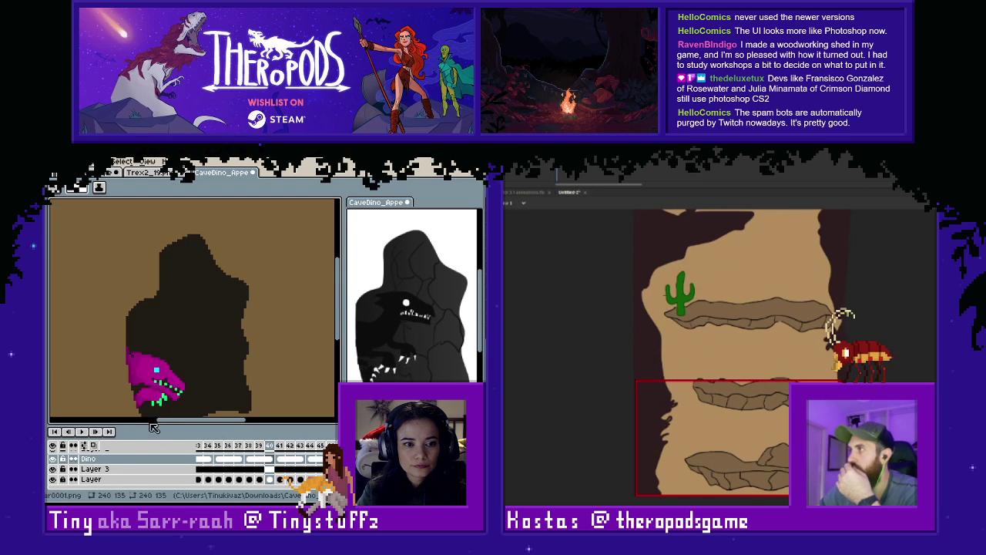
scroll(254, 316, "down", 1)
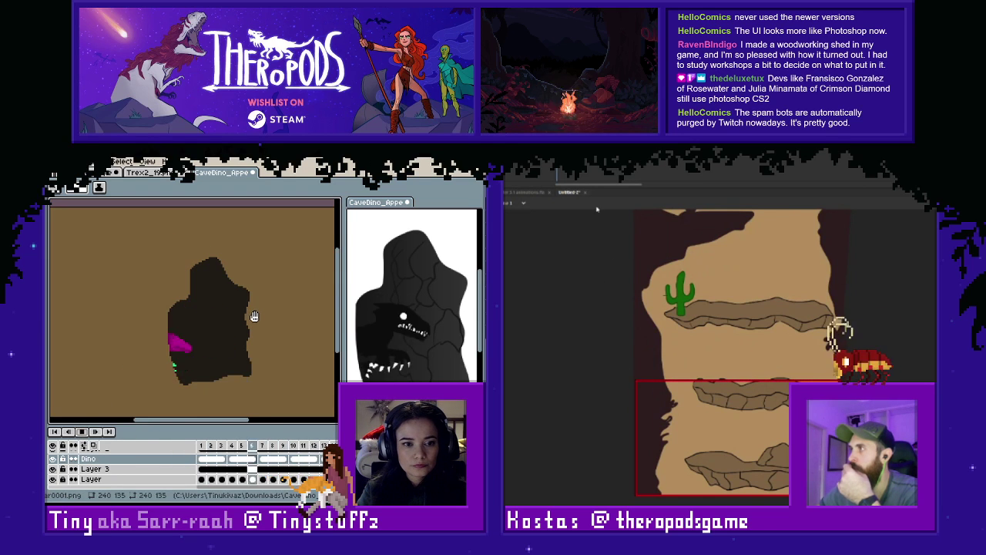
scroll(255, 316, "up", 1)
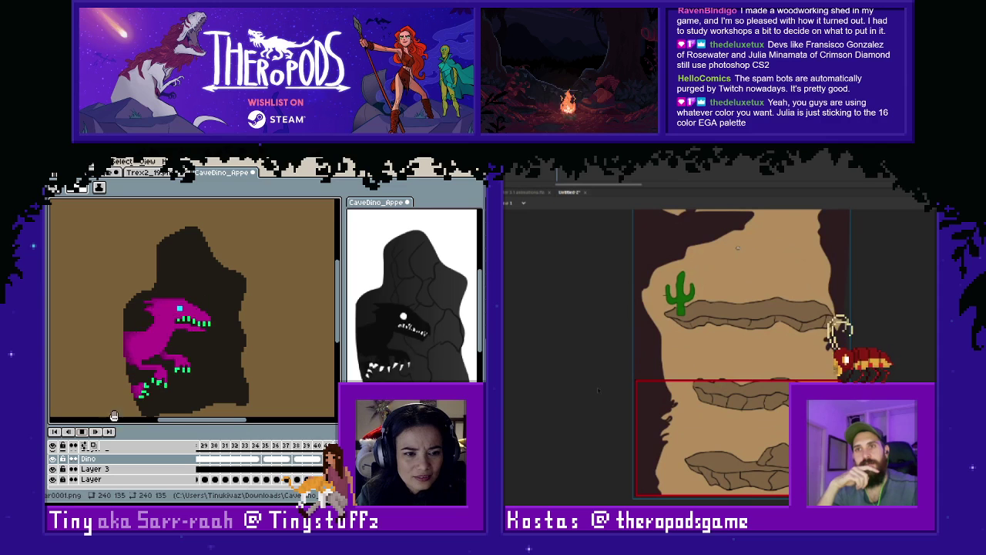
left_click(53, 459)
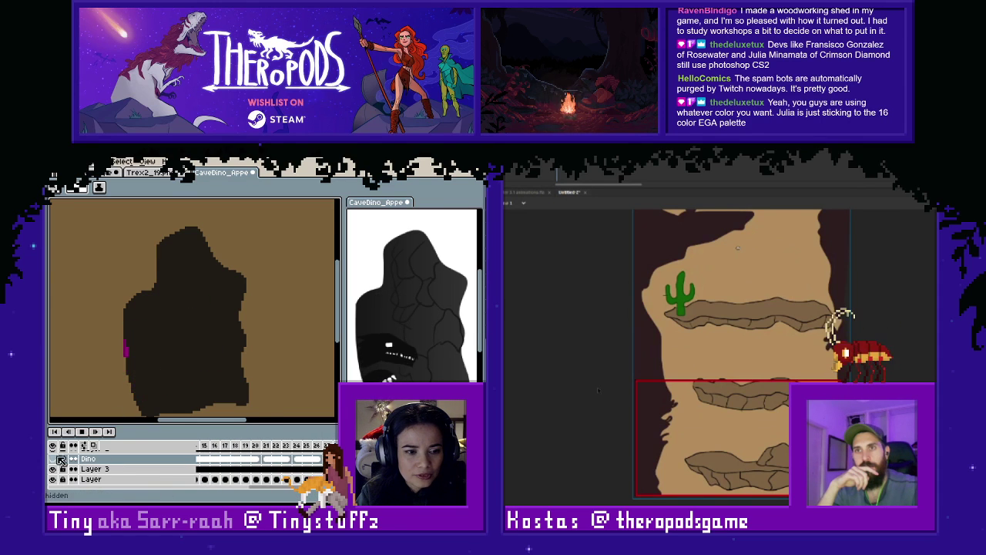
Toggle the visibility of the Dino layer and its neighbouring layers on frame 2 to isolate Layer 3 and inspect it for stray pixels.
left_click(54, 459)
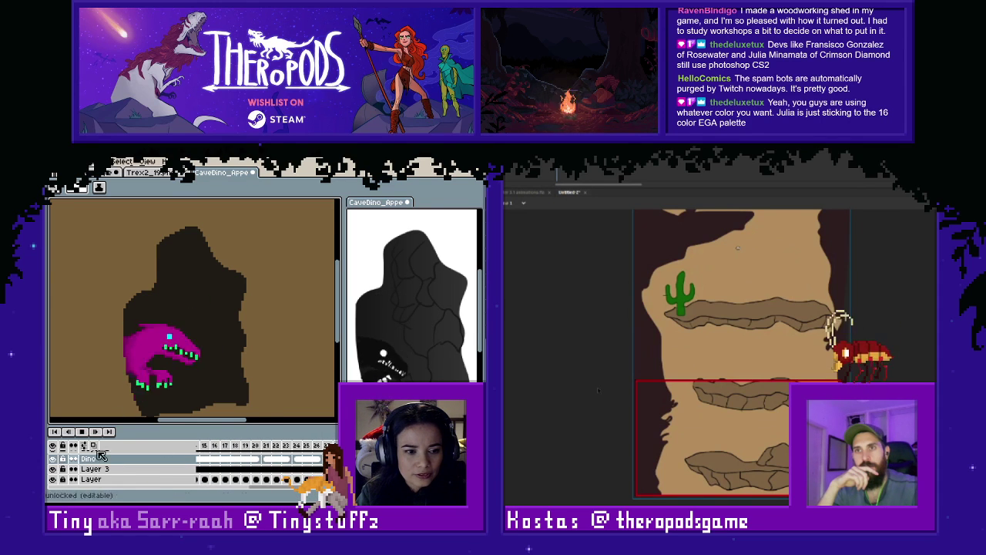
left_click(54, 459)
left_click(54, 459)
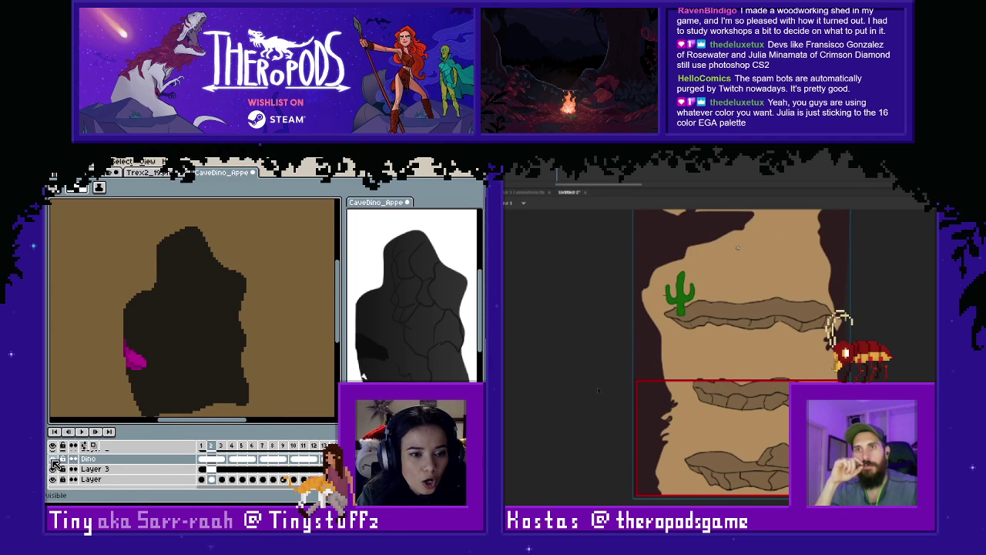
scroll(158, 376, "up", 1)
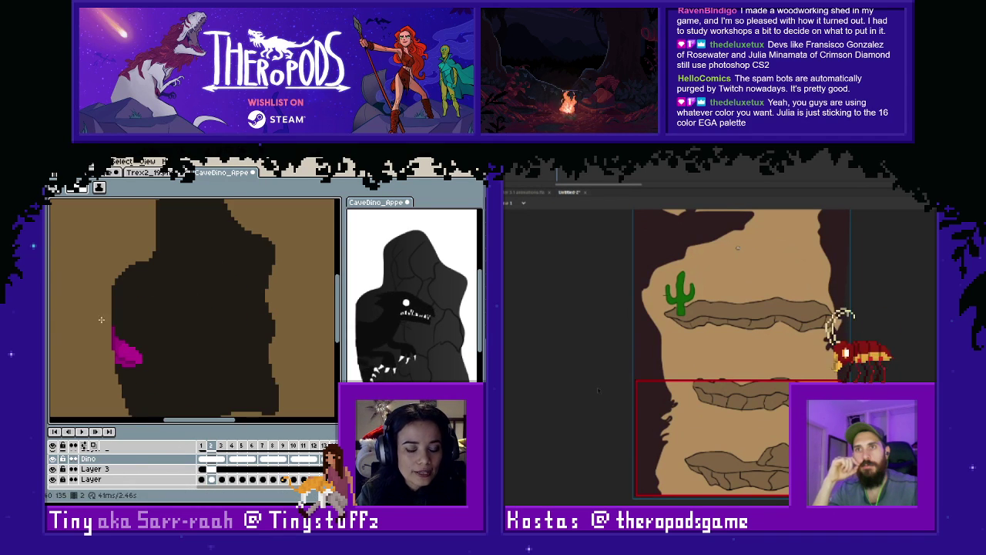
left_click(53, 468)
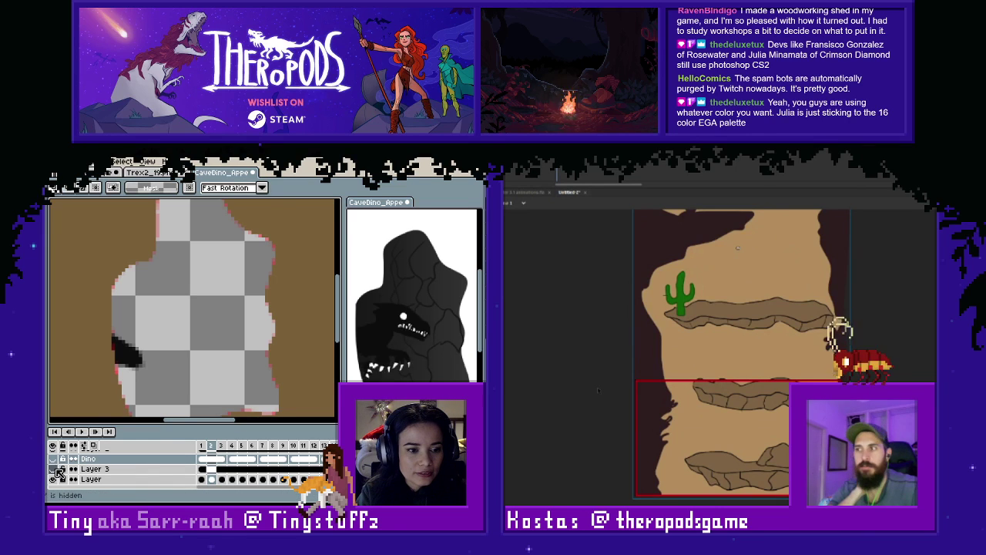
left_click(54, 469)
left_click(54, 459)
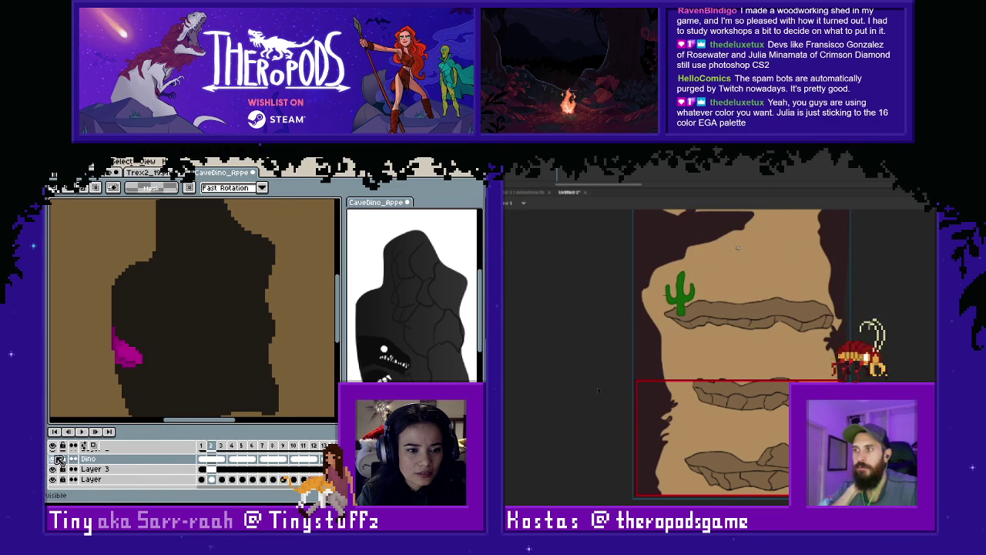
left_click(54, 446)
left_click(54, 469)
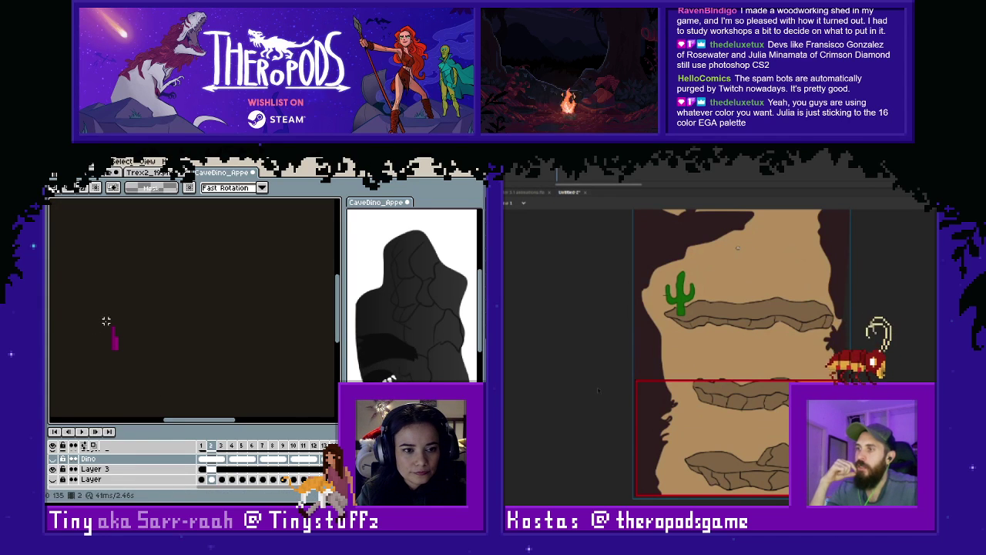
Cover the stray purple patch on Layer 3 with the dark interior colour.
left_click_drag(109, 320, 124, 354)
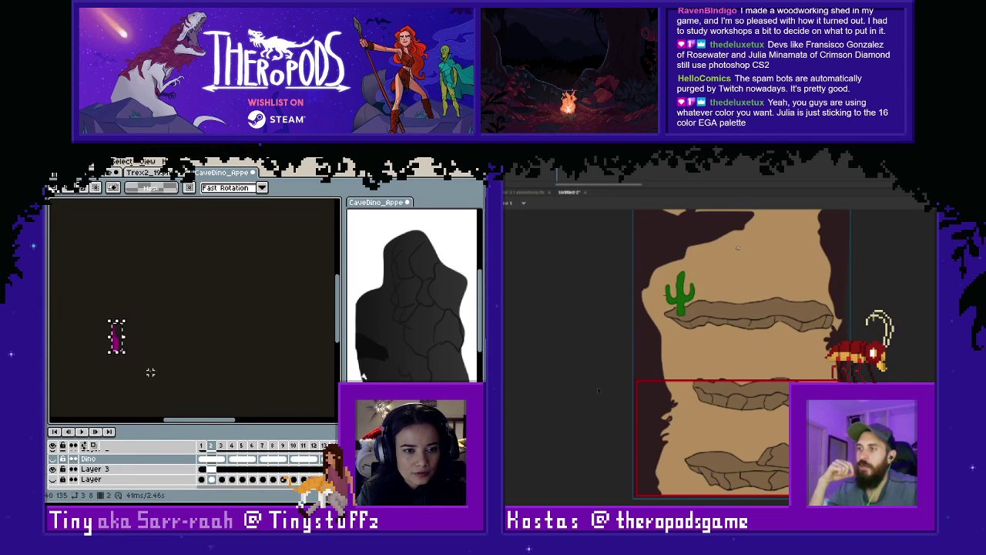
left_click(155, 351)
key("b")
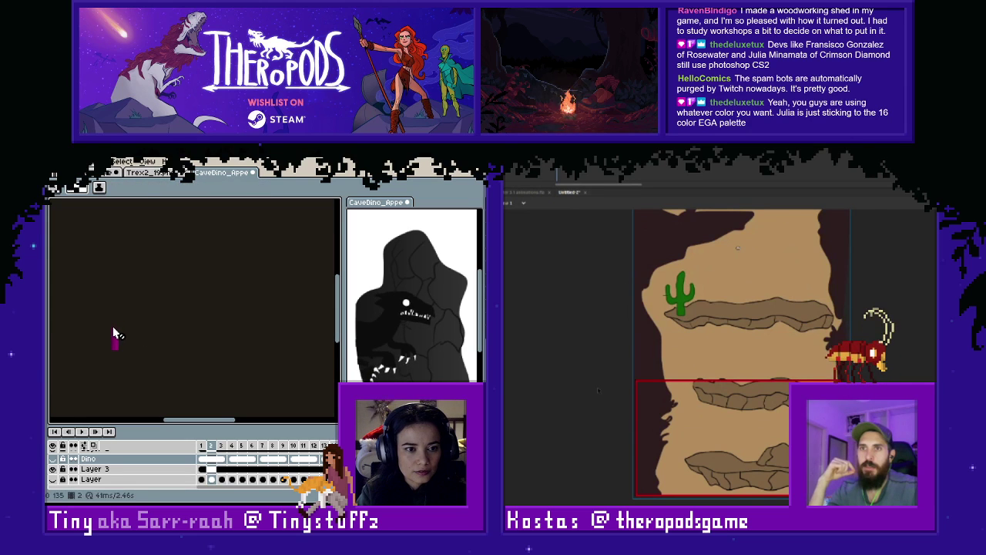
key("g")
left_click(53, 468)
left_click(52, 468)
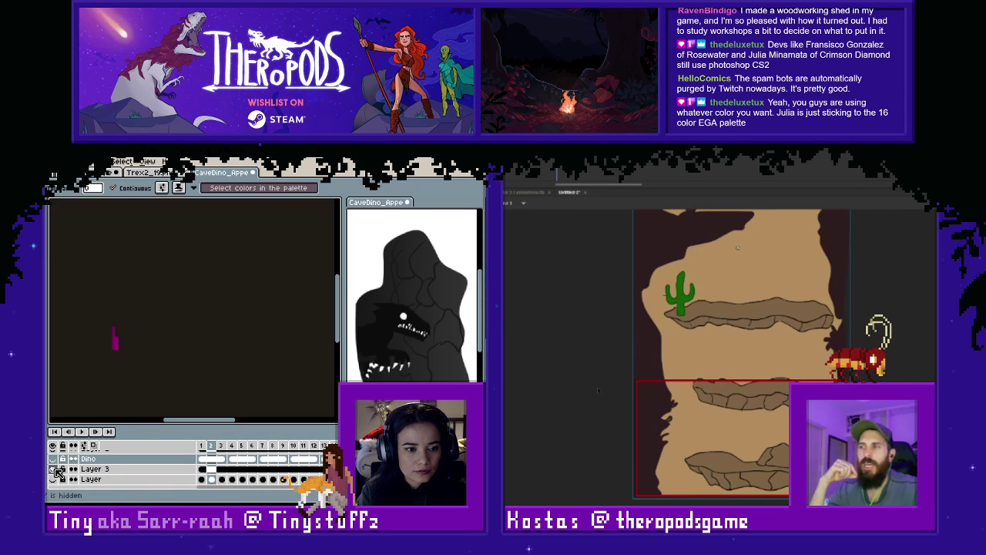
left_click(96, 469)
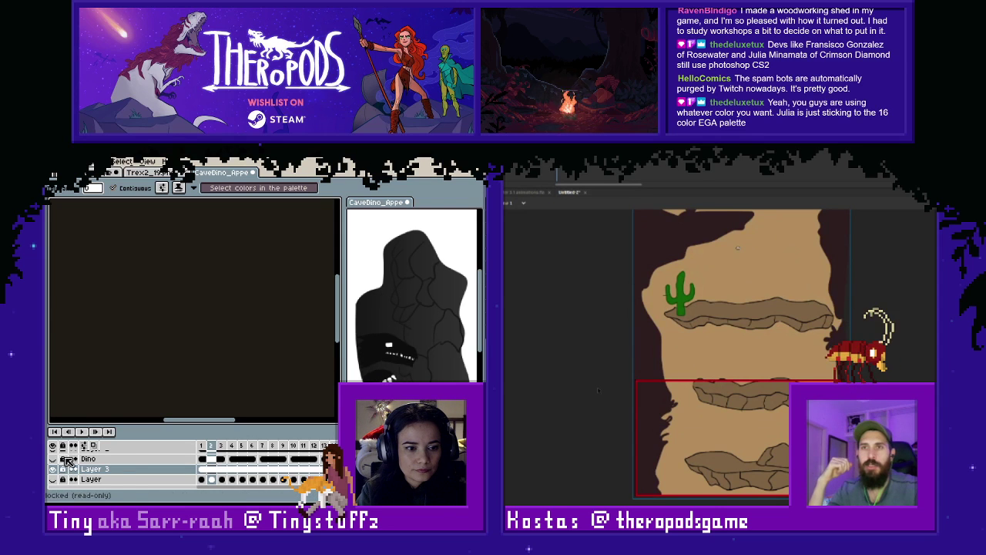
Show Layer 2, Dino and Layer 3 together again and make Dino the active layer.
scroll(67, 460, "up", 1)
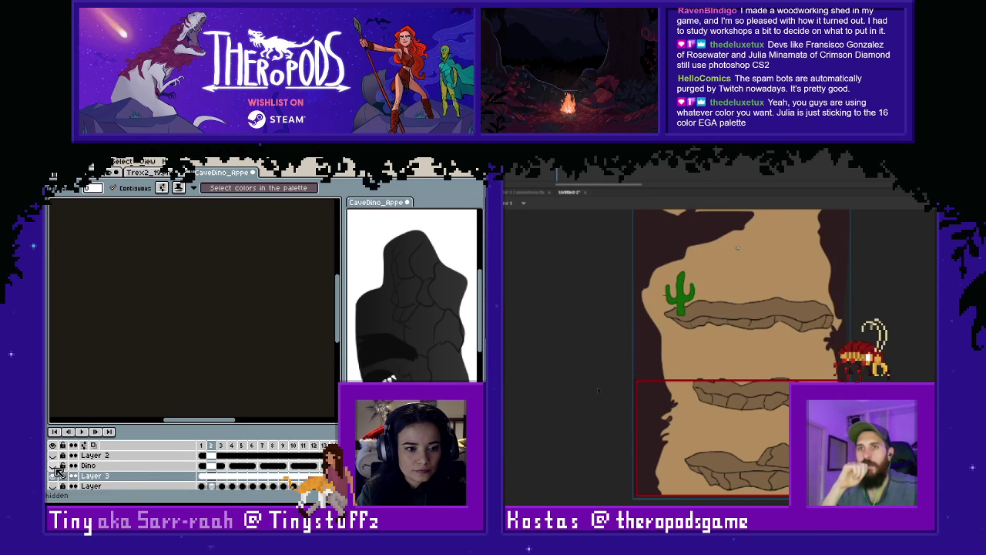
left_click(56, 468)
left_click(89, 466)
scroll(170, 304, "down", 1)
left_click(56, 457)
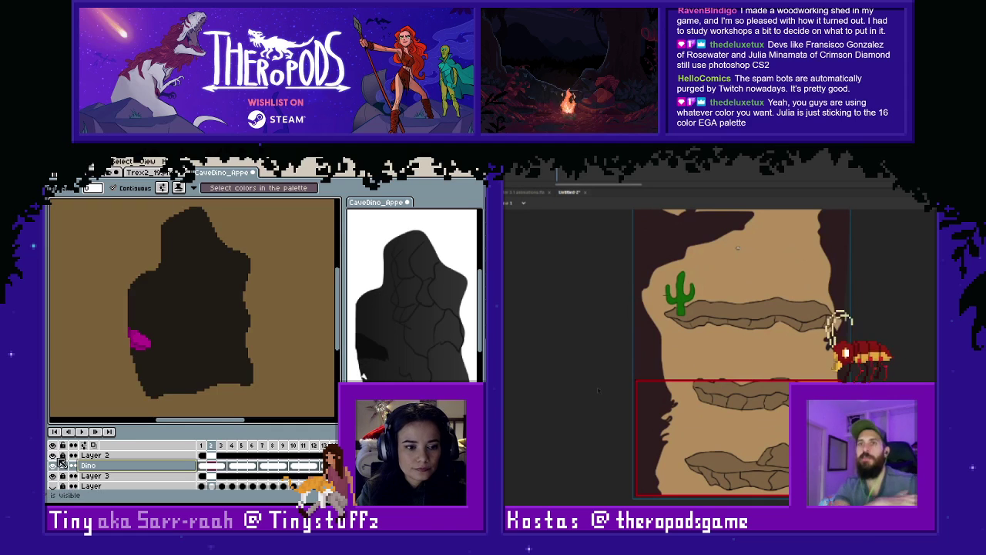
left_click(52, 475)
left_click(53, 476)
left_click(91, 466)
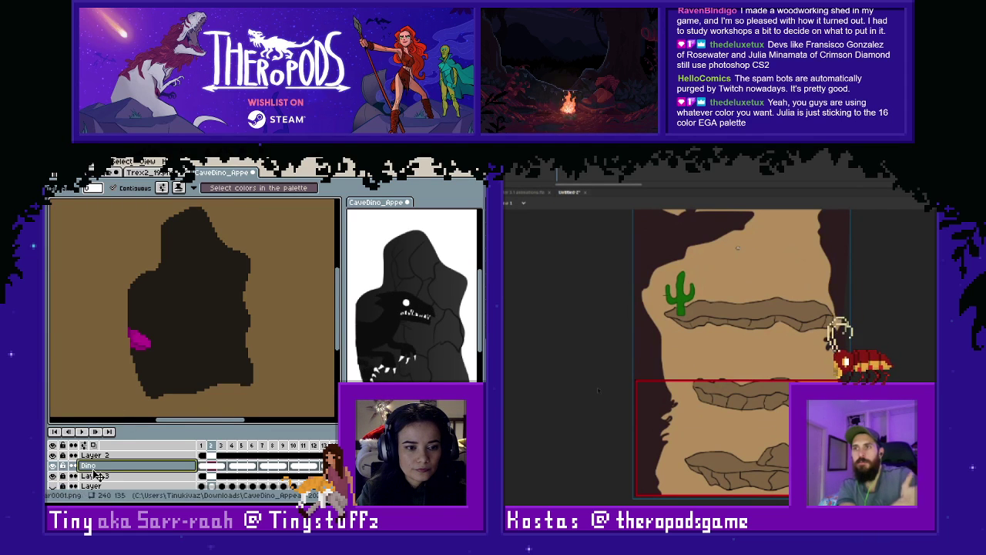
Play through the cleaned-up animation and sample the dinosaur's purple edge shade on frame 46 for pencil touch-ups.
key("Return")
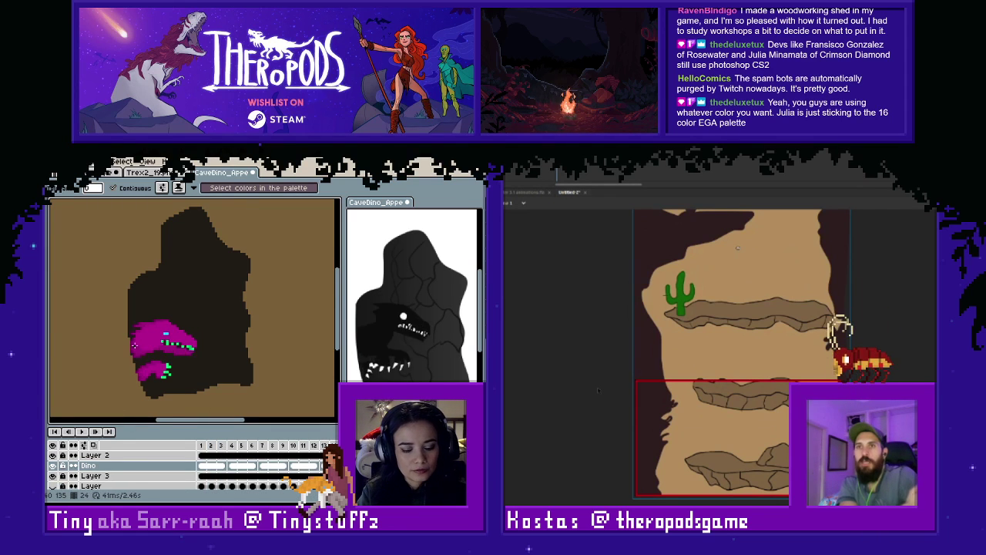
scroll(135, 345, "up", 1)
key("i")
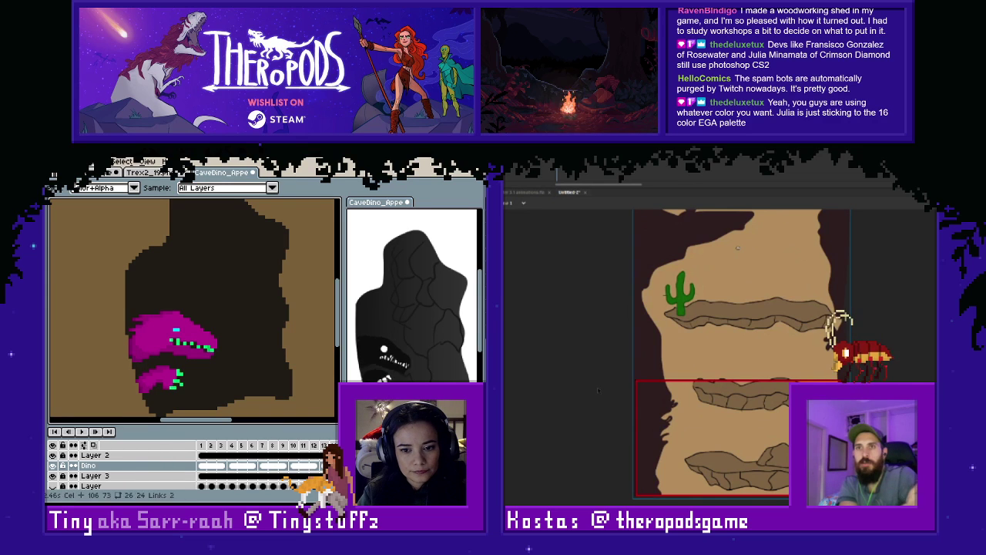
key("l")
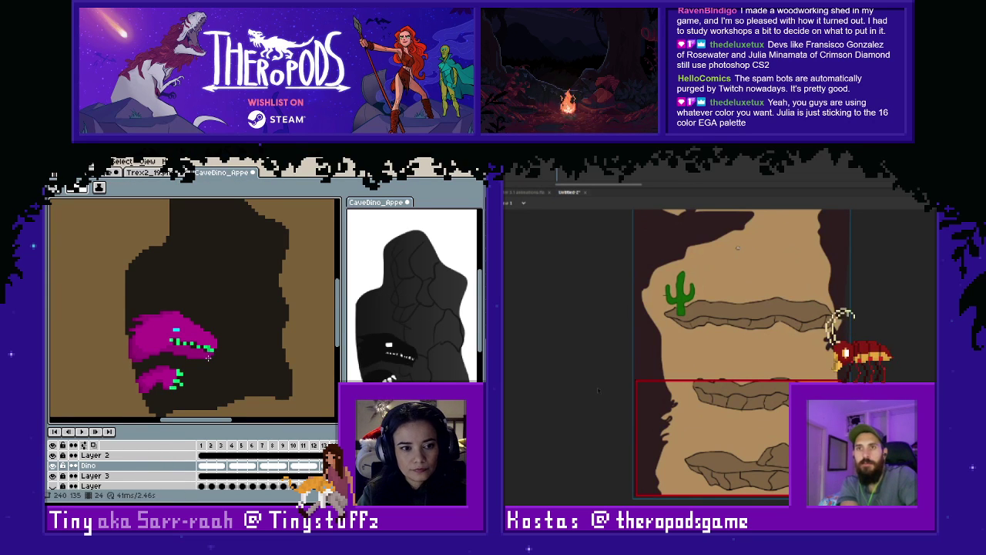
scroll(207, 357, "down", 1)
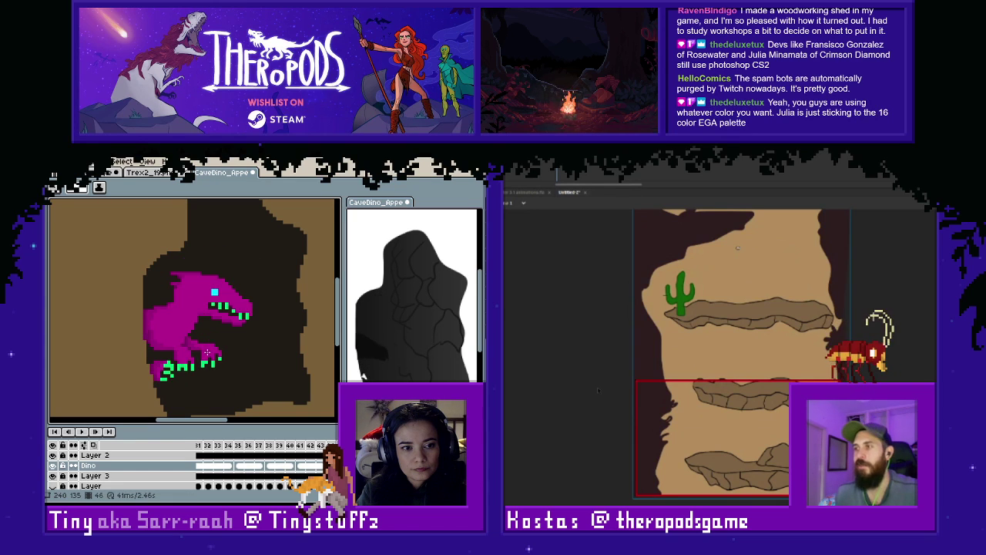
left_click(150, 330, "alt")
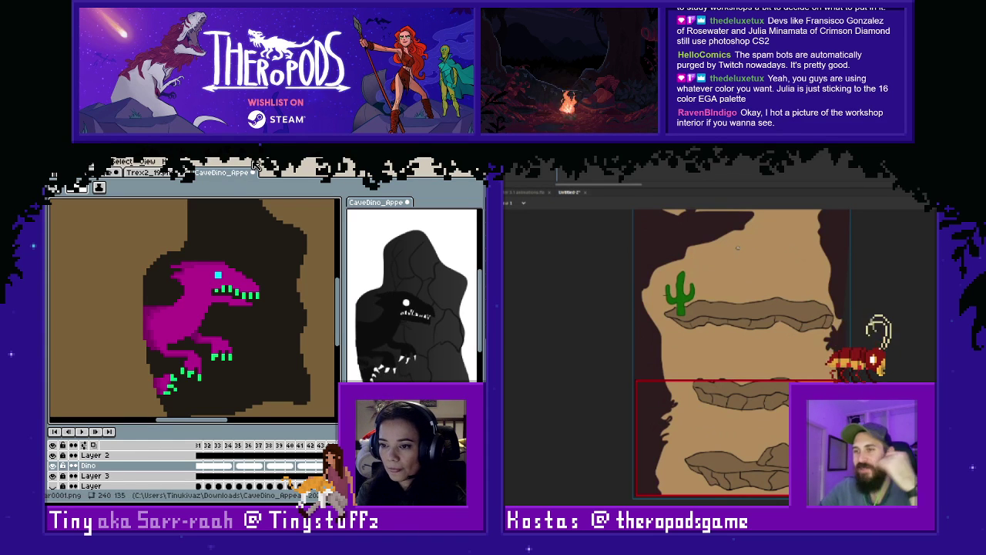
Replay the dinosaur's appearance with the whole cave opening in view to check the shading.
key("alt+Tab")
key("alt+Tab")
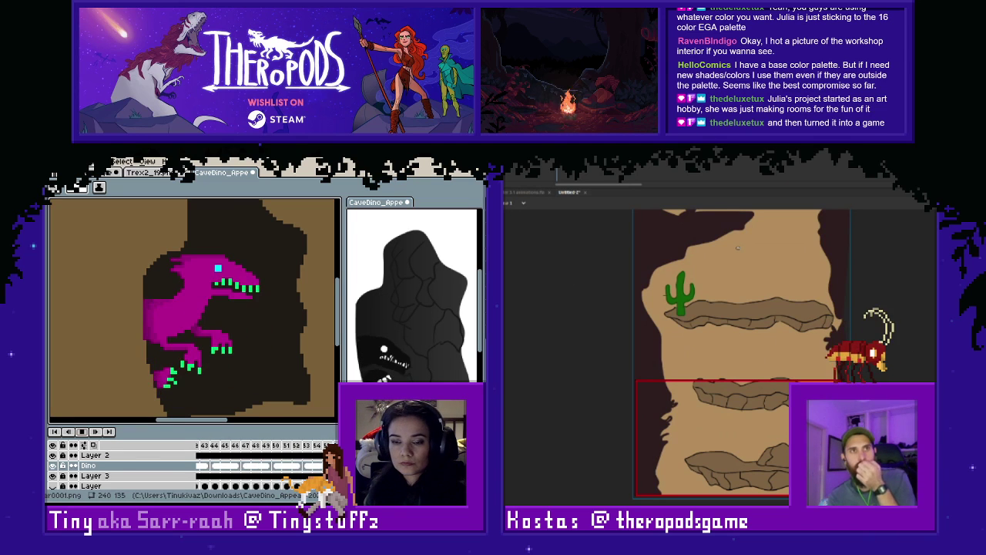
scroll(264, 275, "down", 1)
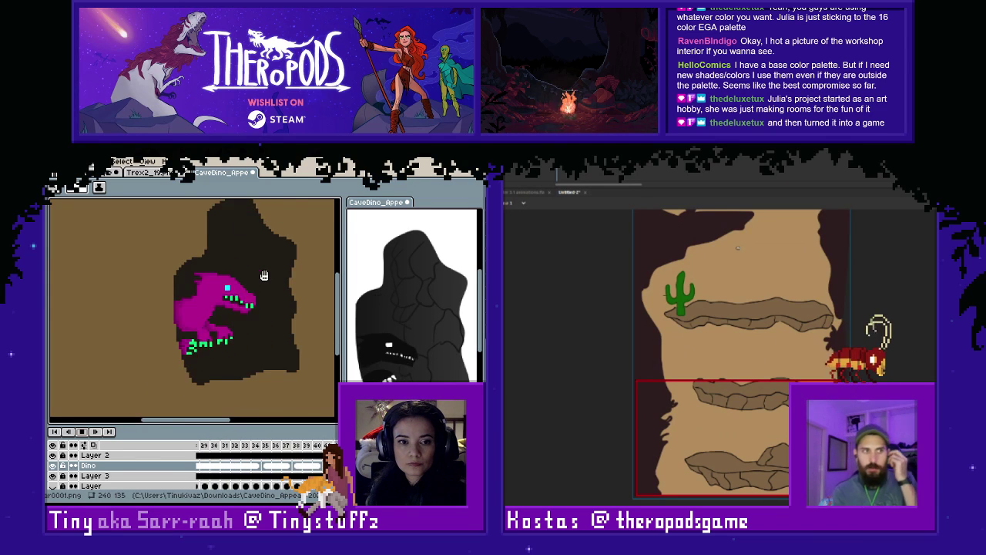
scroll(264, 275, "down", 1)
scroll(264, 275, "up", 1)
left_click_drag(281, 288, 283, 309)
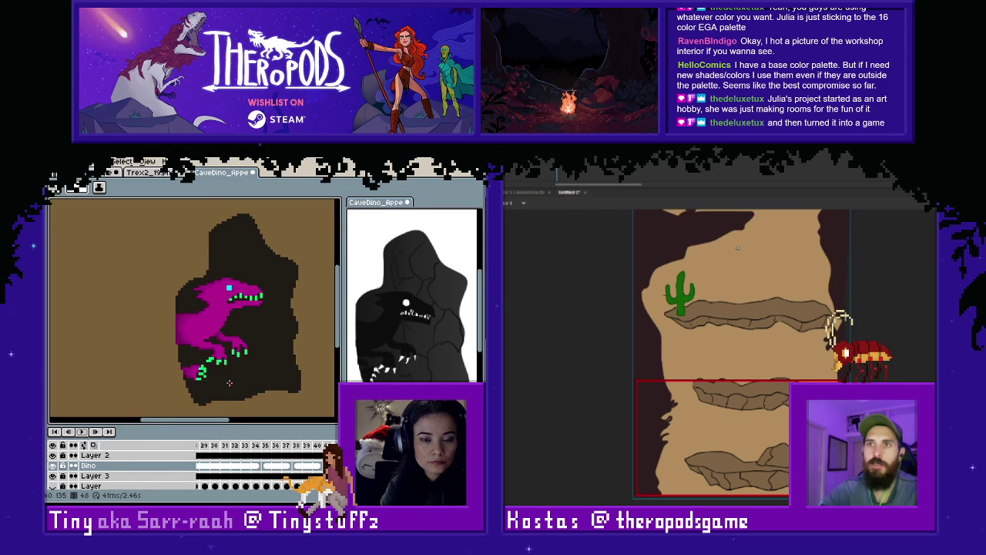
Ready the Pencil for the dinosaur's edge shading on frame 48 and step back through the preceding frames.
scroll(266, 310, "up", 1)
key("i")
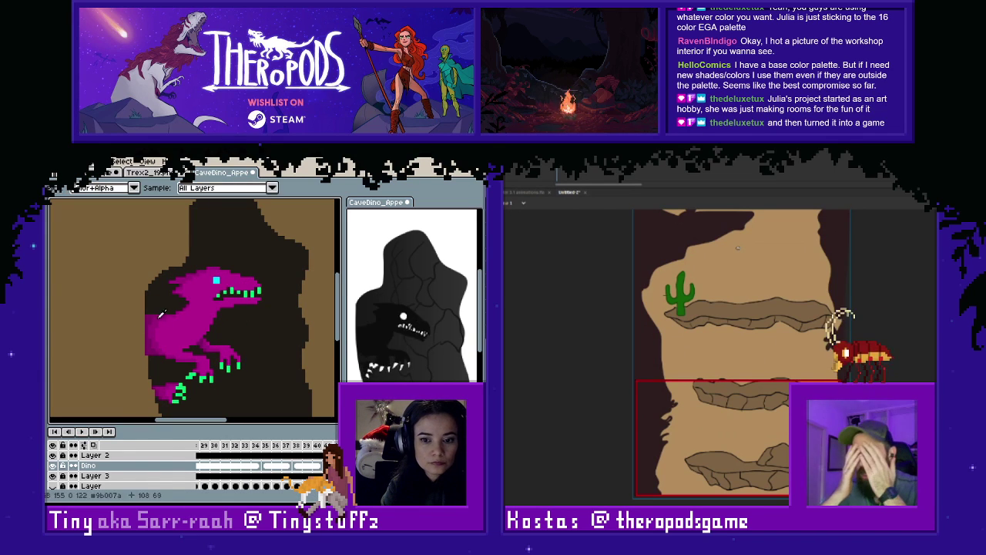
key("l")
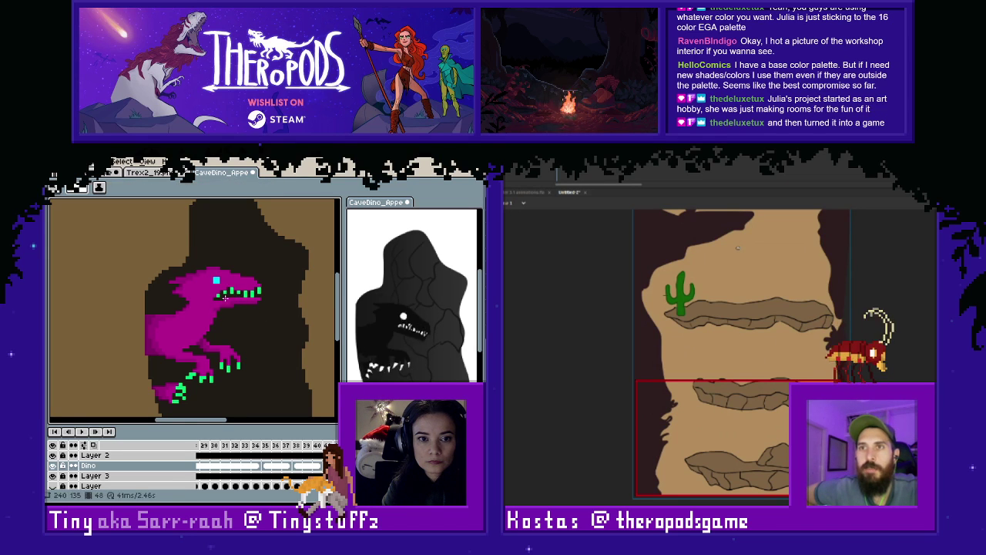
scroll(305, 312, "up", 2)
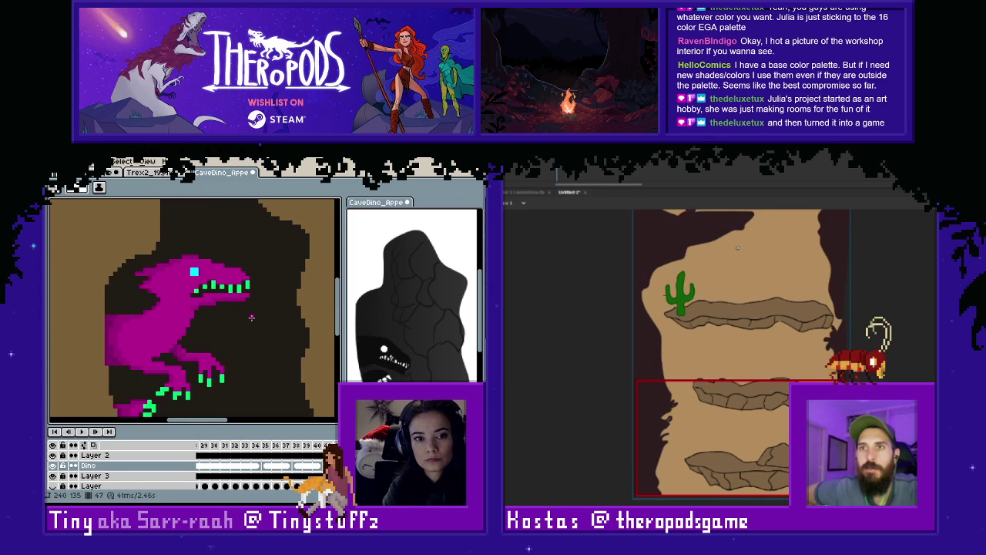
key("Left")
key("Left")
key("Left")
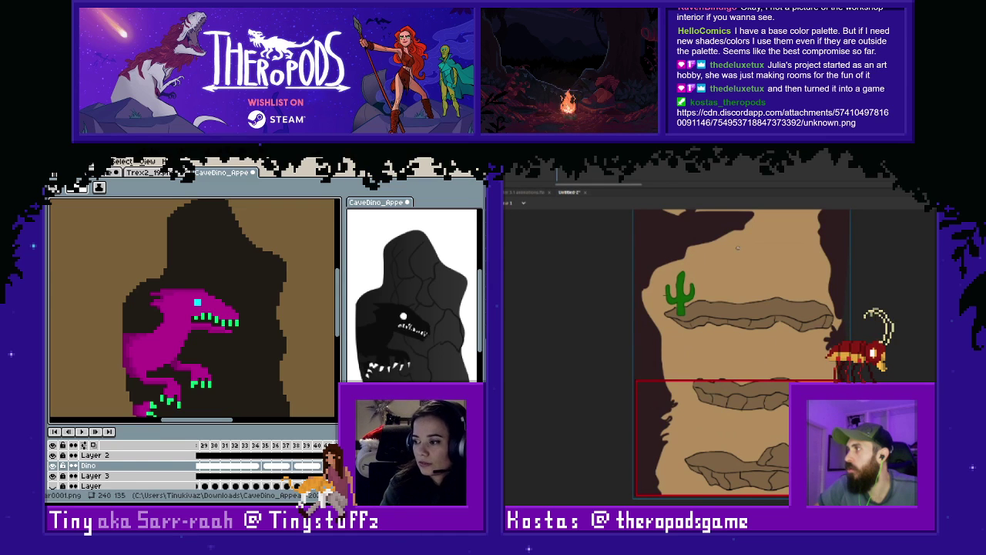
Switch to Adobe Animate, open Symbol 1 for editing and delete the dark cave-wall shape around the rock ledges.
double_click(647, 409)
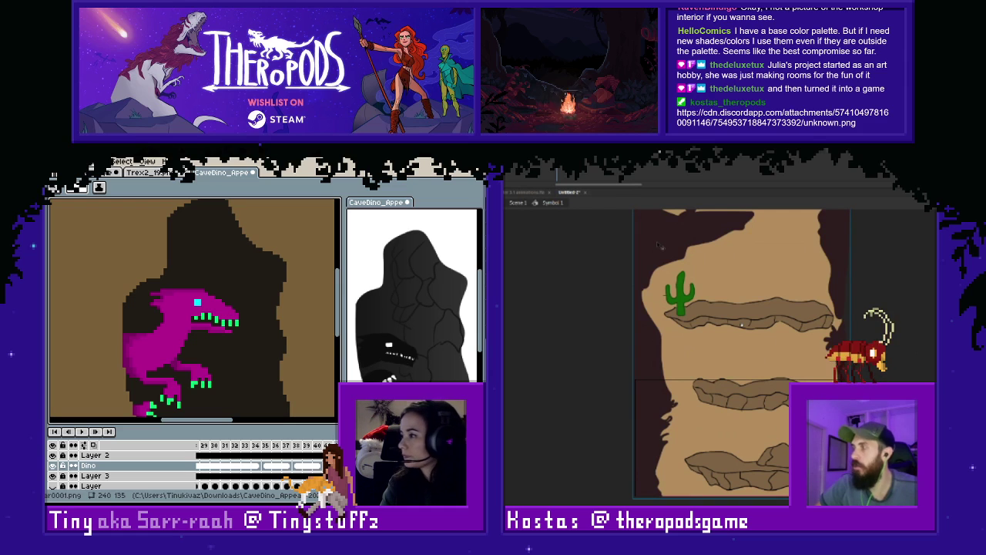
key("Delete")
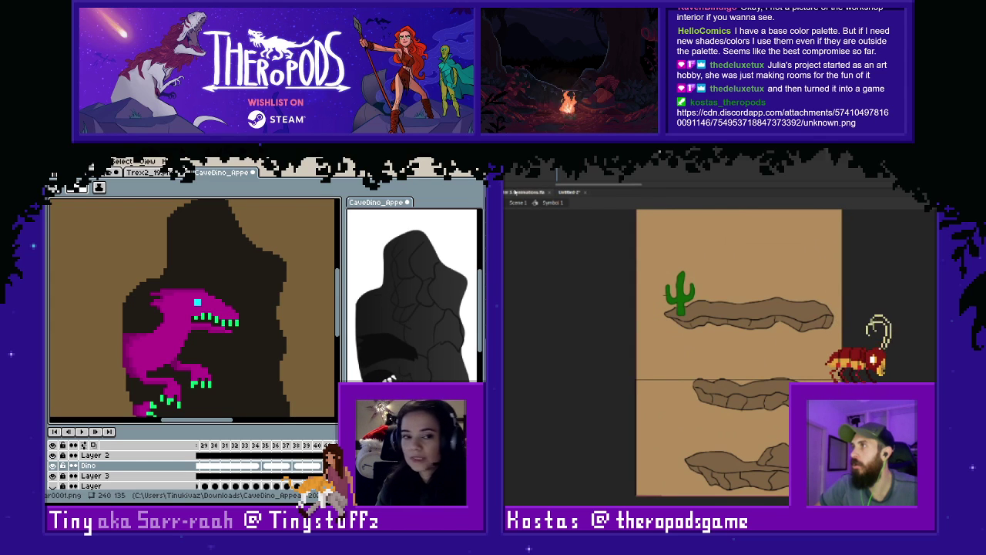